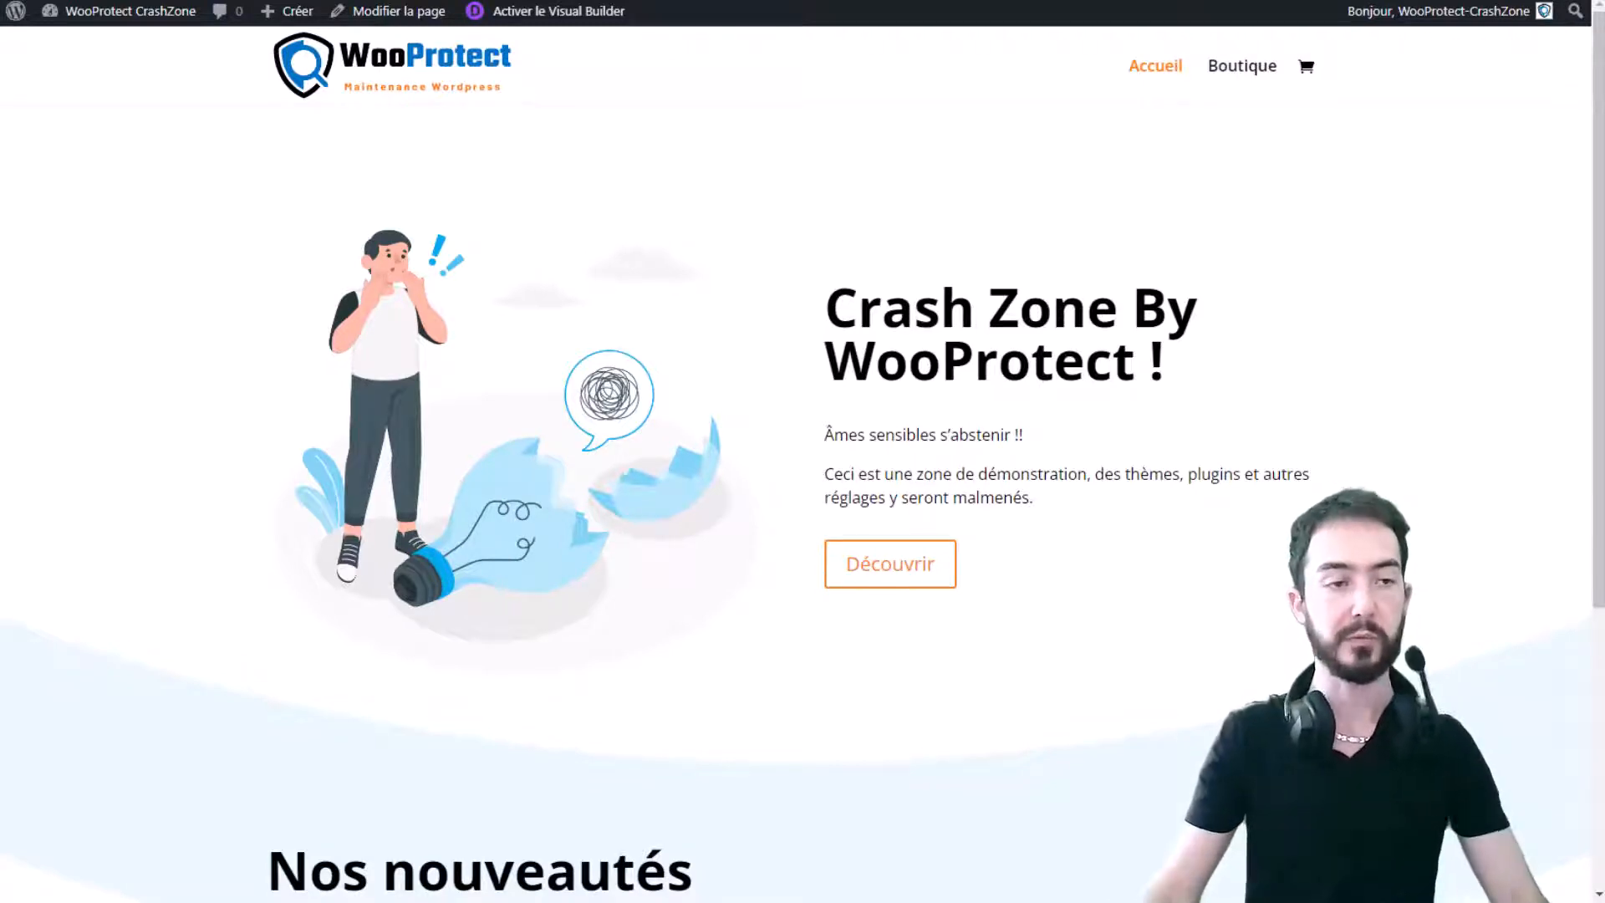
# - From the dashboard, search the plugin directory for 'pdf invoice'
pyautogui.click(132, 12)
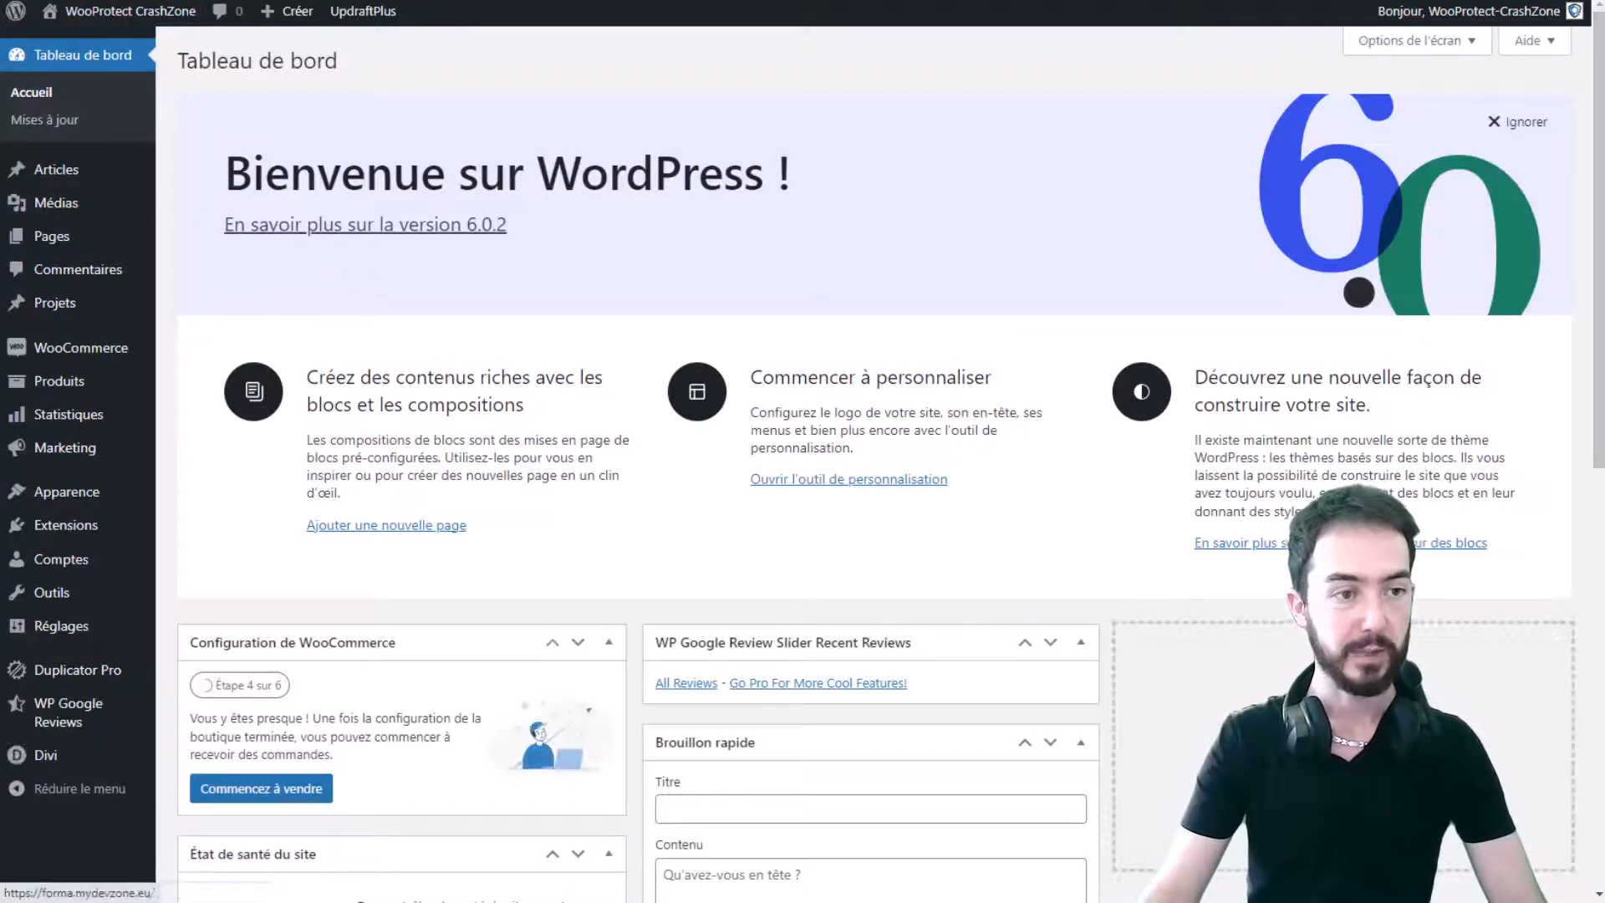
pyautogui.click(62, 524)
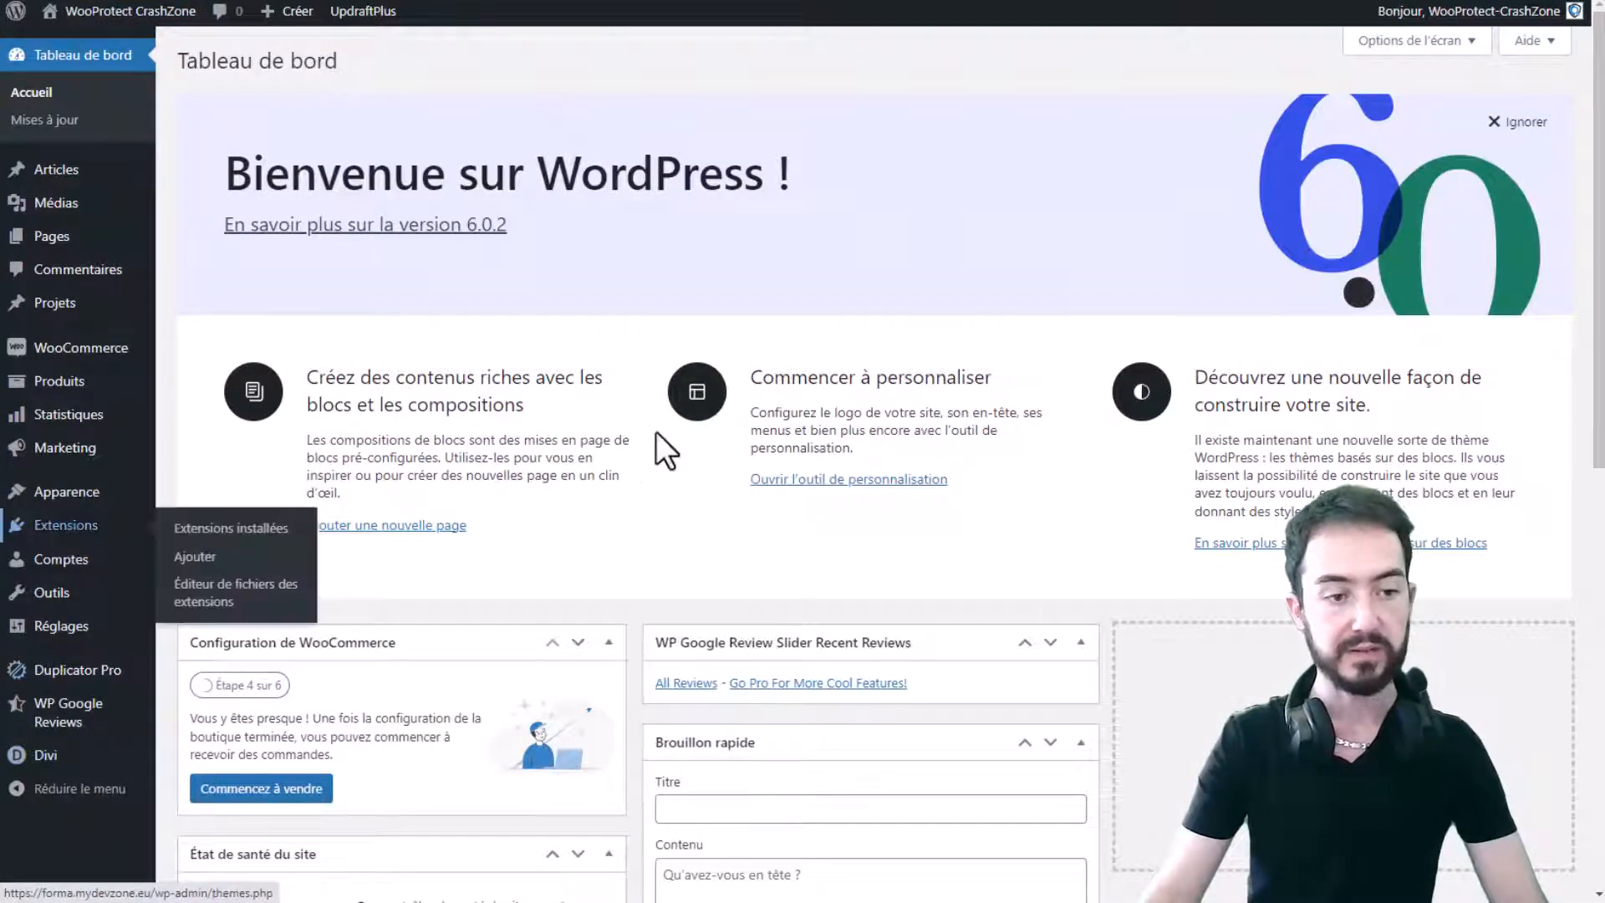
pyautogui.click(311, 58)
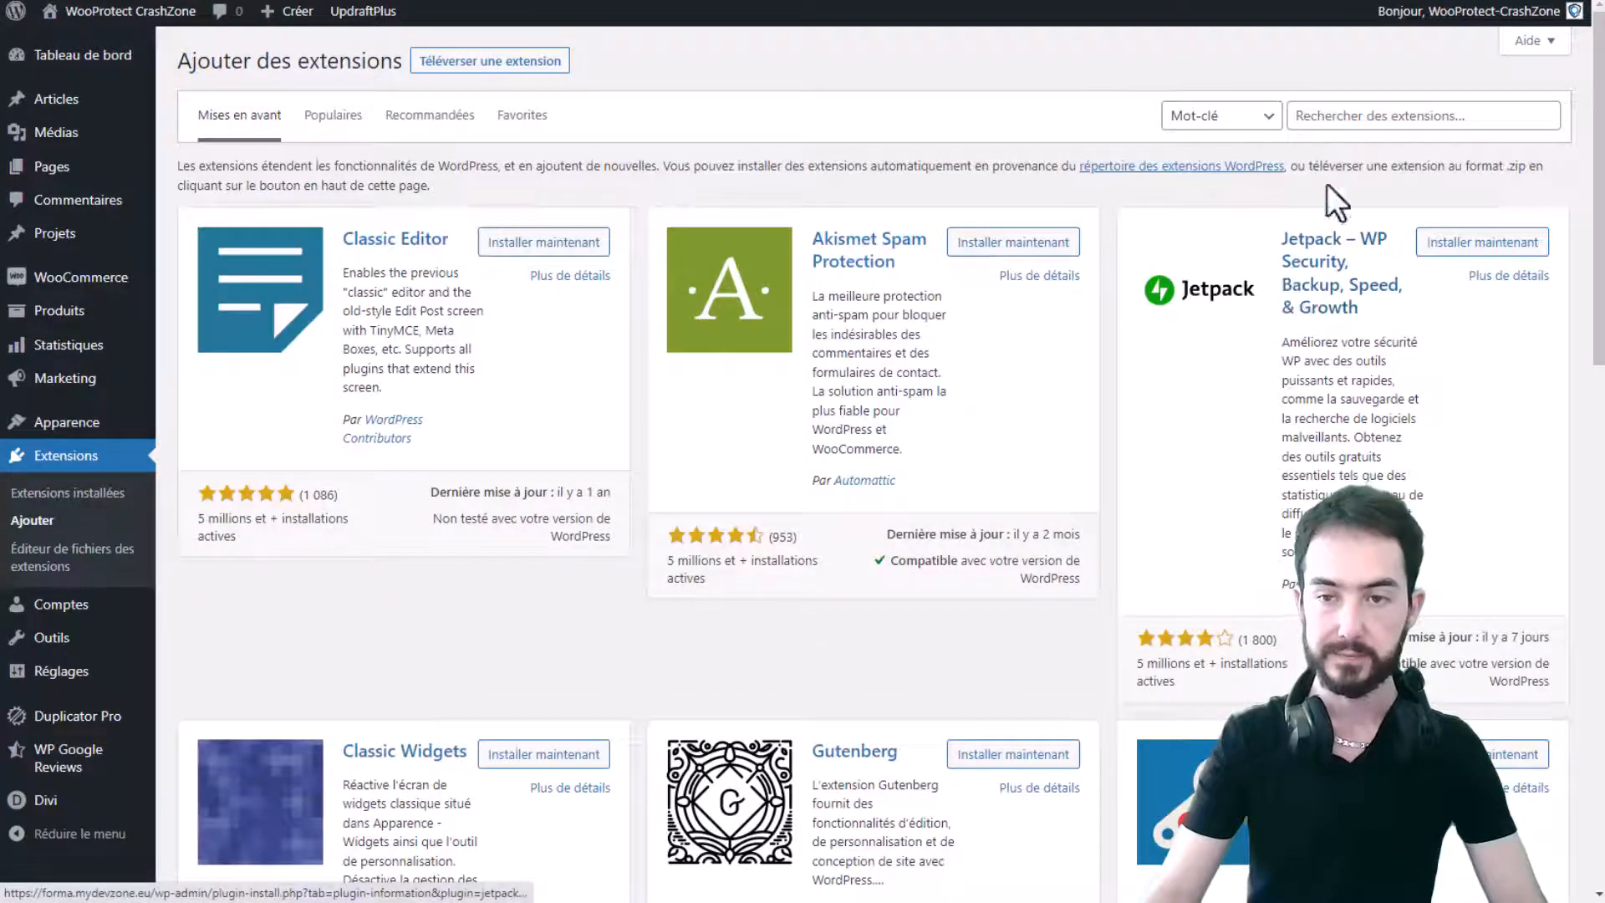
pyautogui.click(1373, 117)
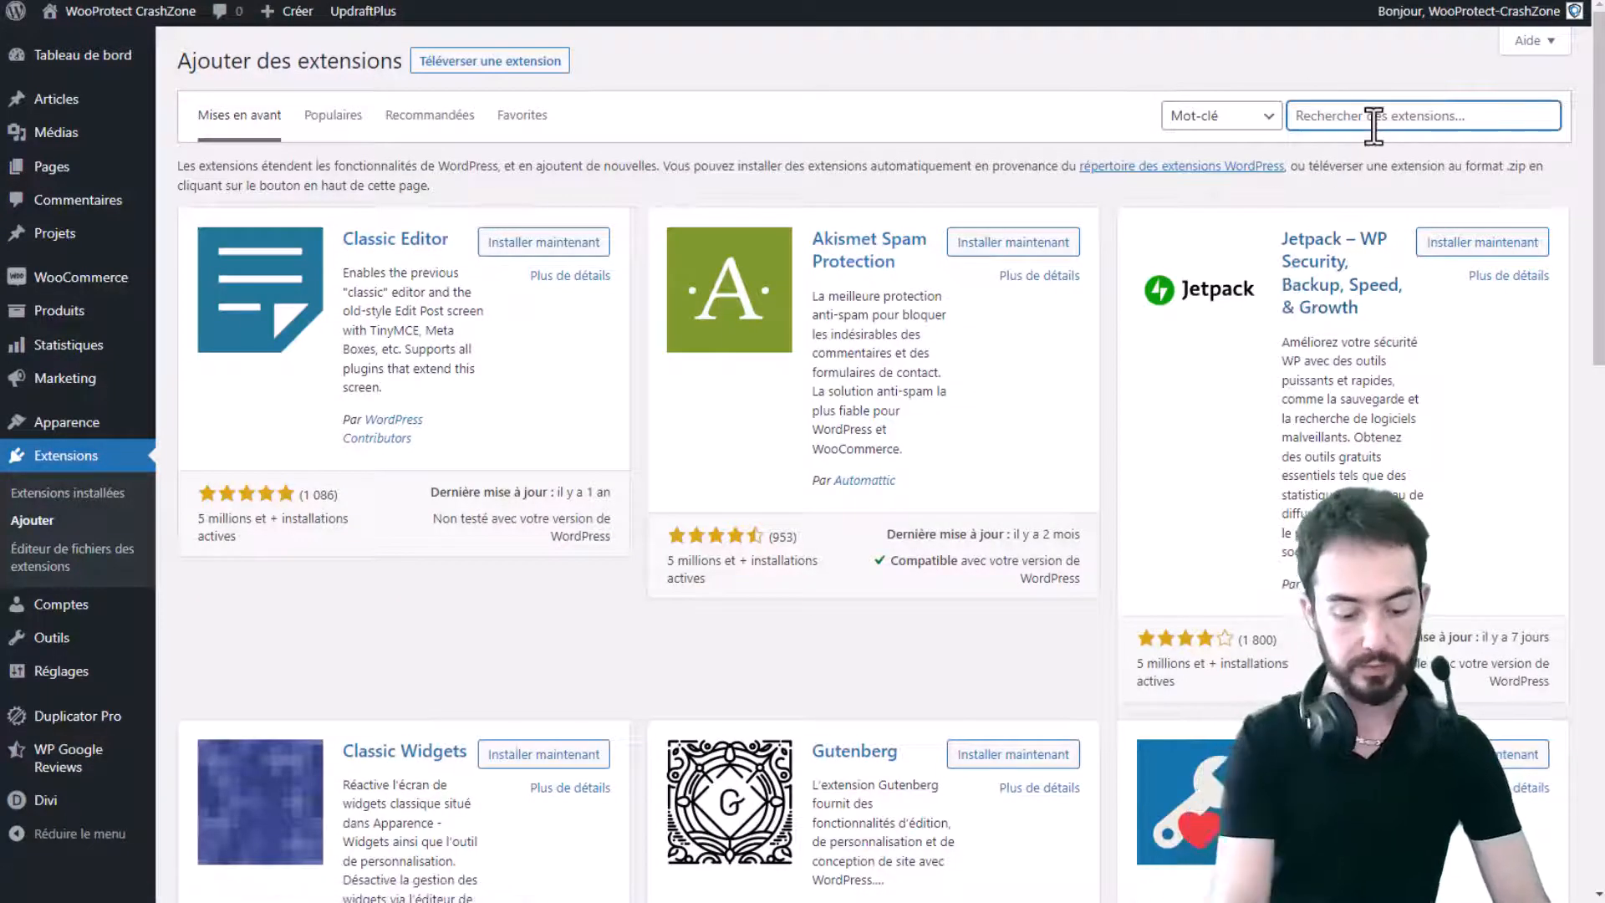
pyautogui.write('pdf invoice')
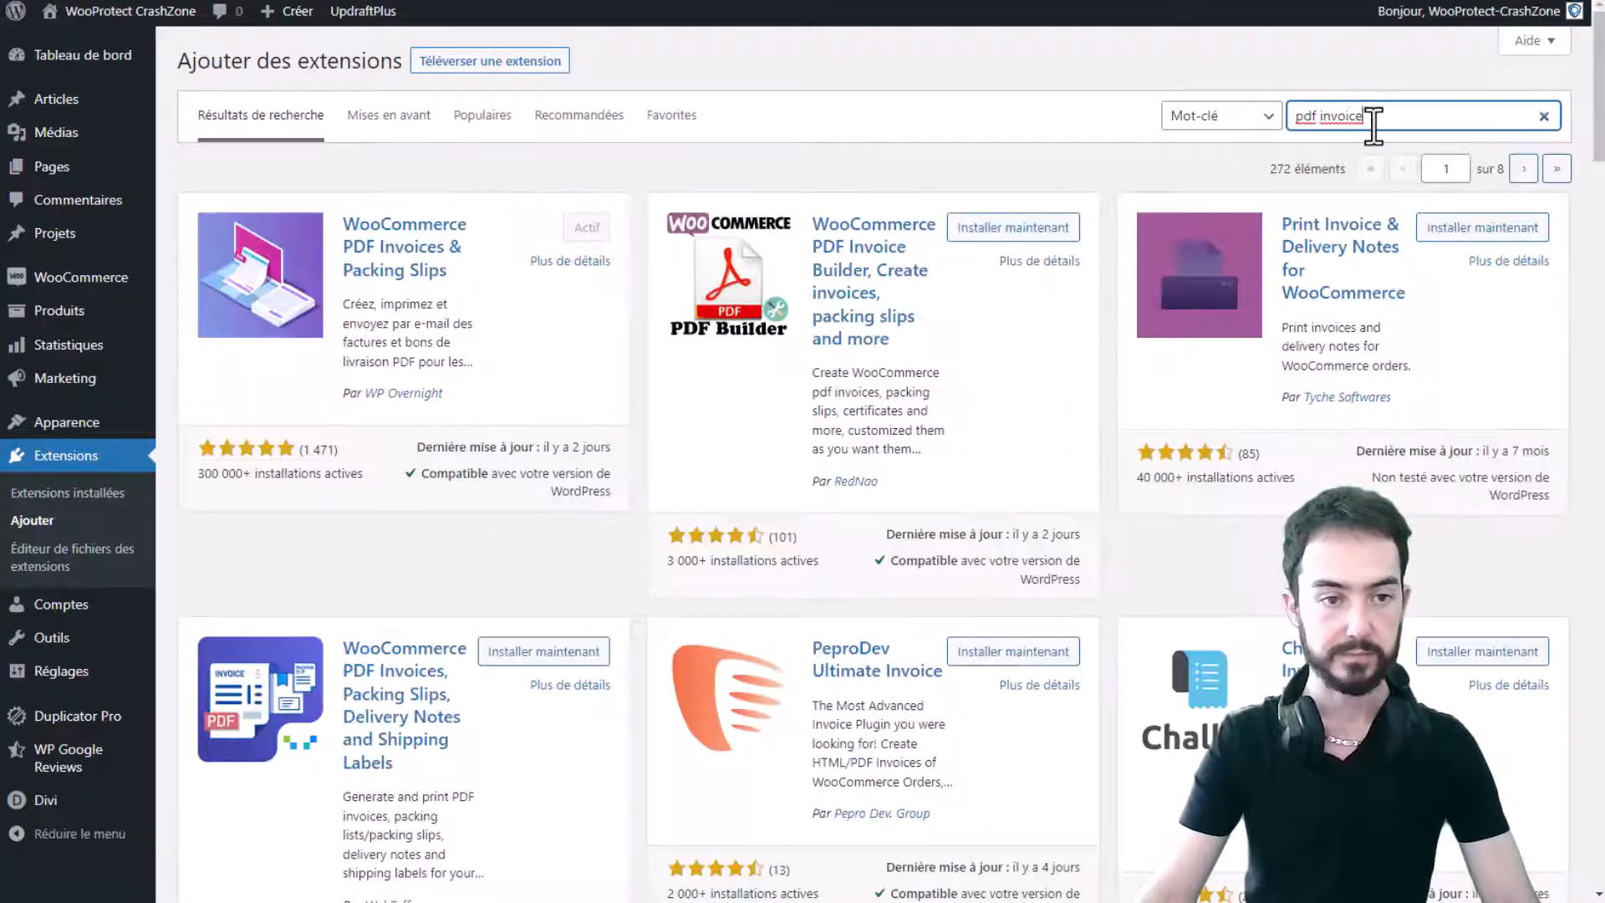
pyautogui.scroll(-3, 687, 585)
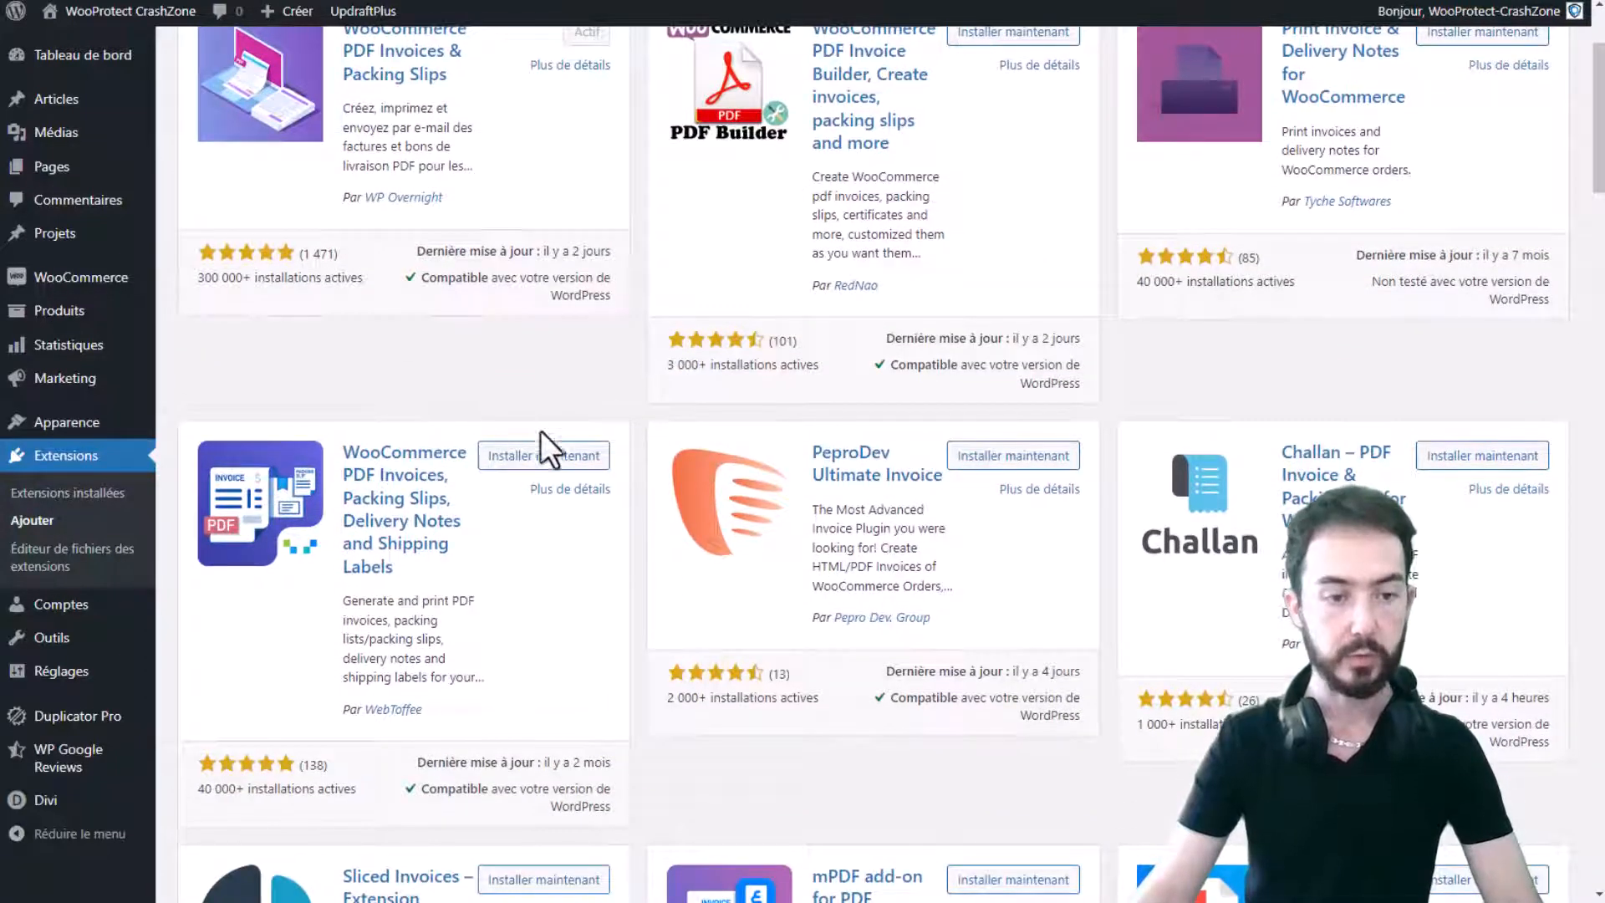
pyautogui.scroll(3, 529, 473)
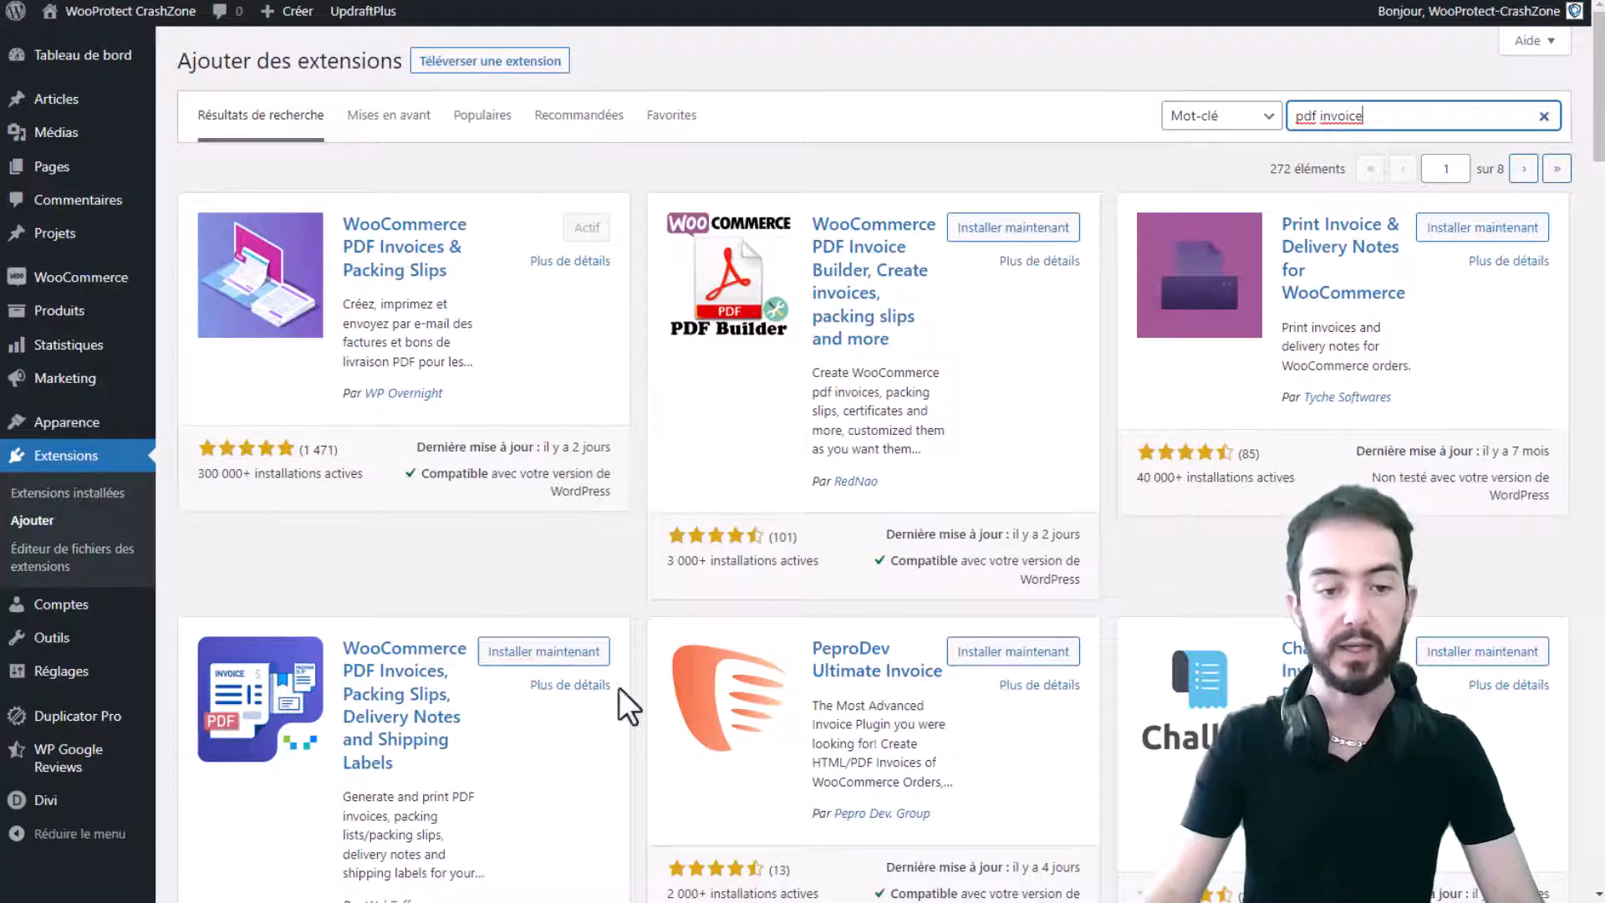
# - Install and activate the WebToffee PDF Invoices, Packing Slips, Delivery Notes and Shipping Labels plugin
pyautogui.click(562, 657)
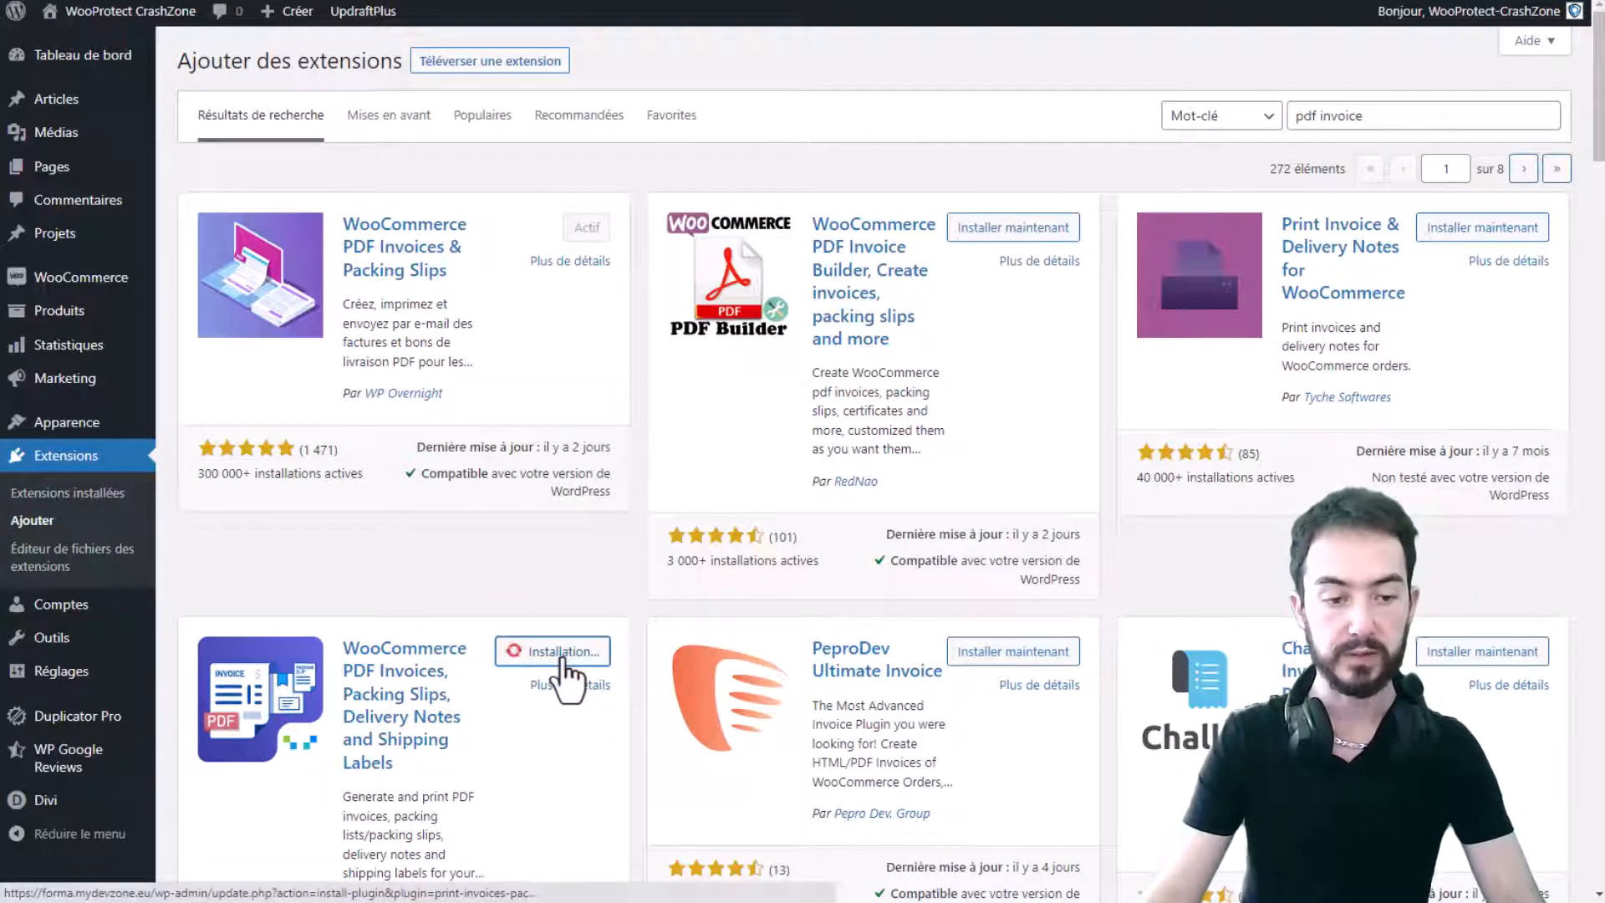
pyautogui.scroll(-1, 561, 660)
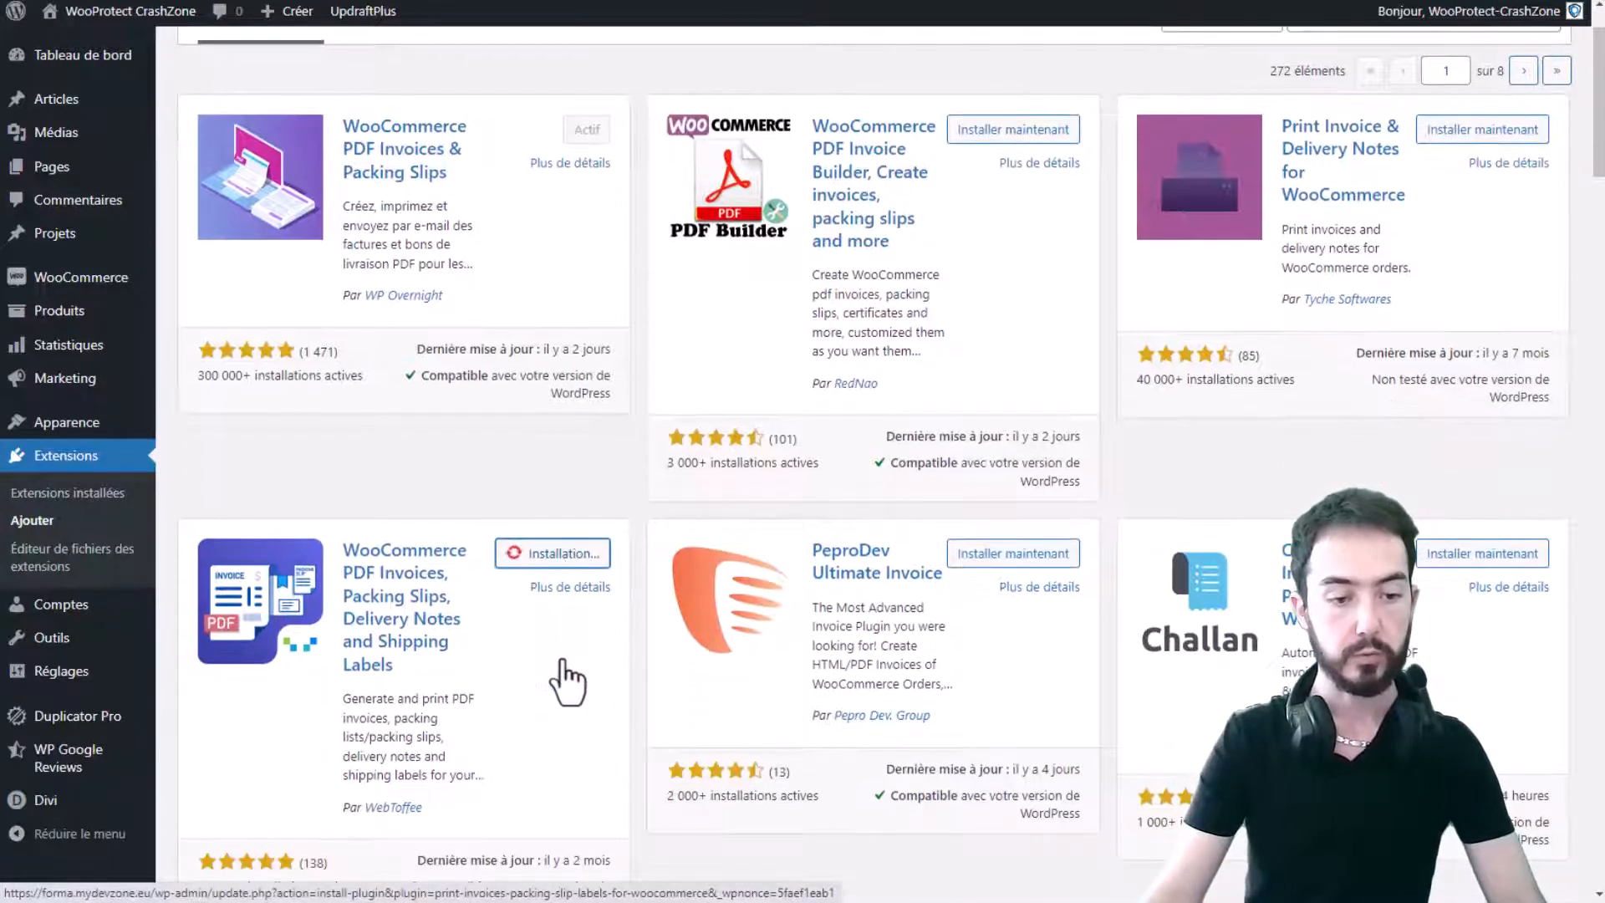
pyautogui.scroll(-1, 555, 852)
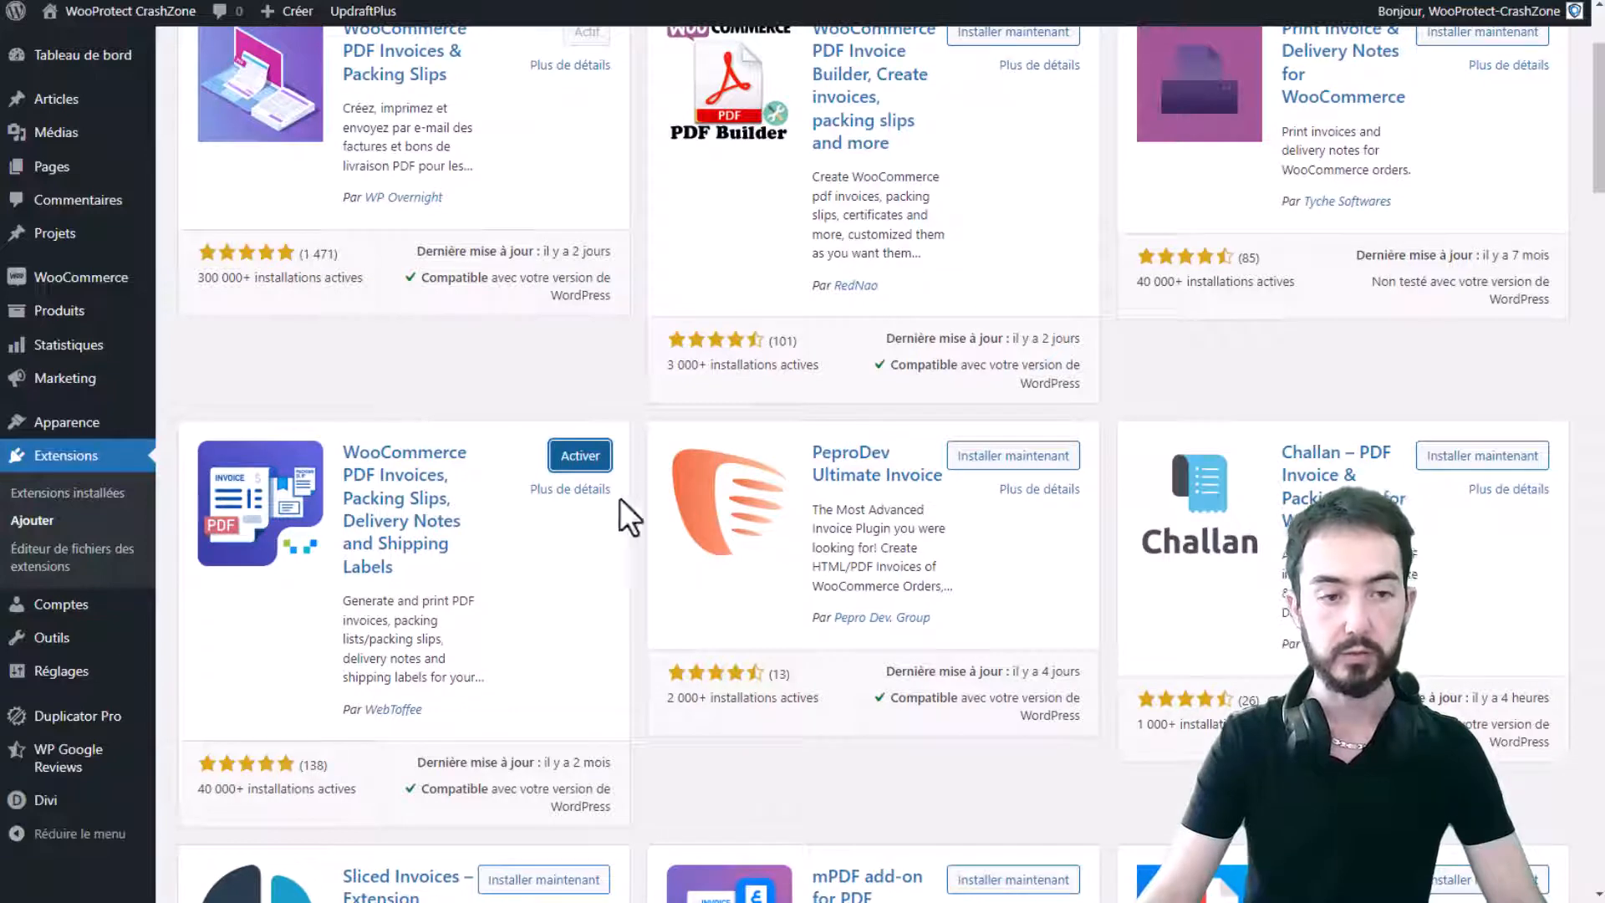
pyautogui.click(585, 458)
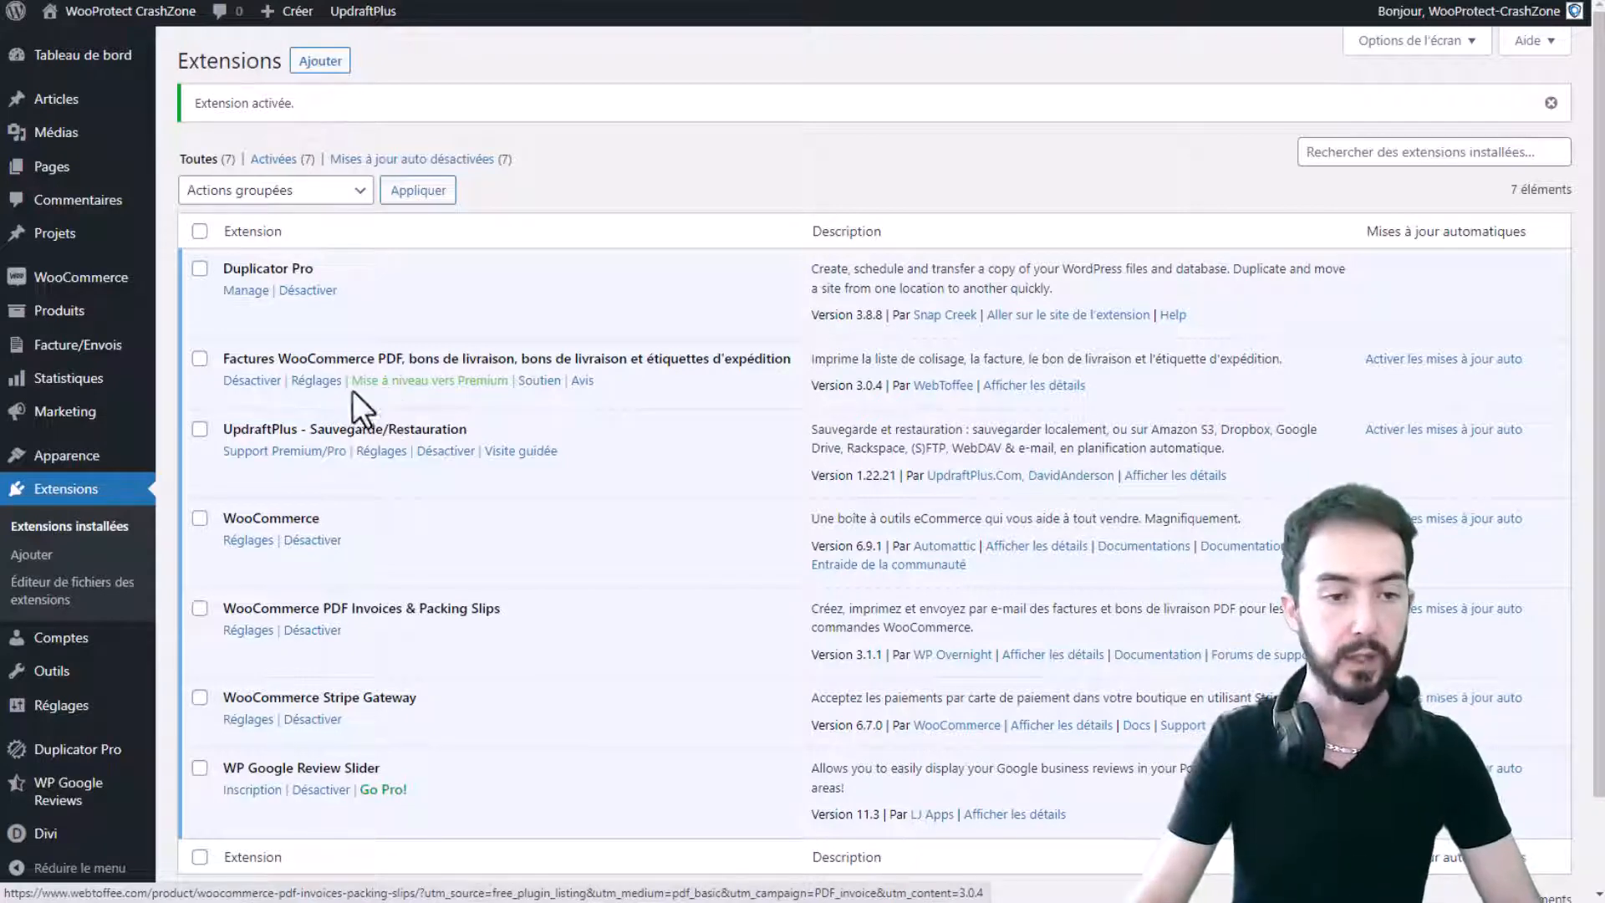
# - Open the invoice plugin's Réglages on the Générale company information tab
pyautogui.click(316, 380)
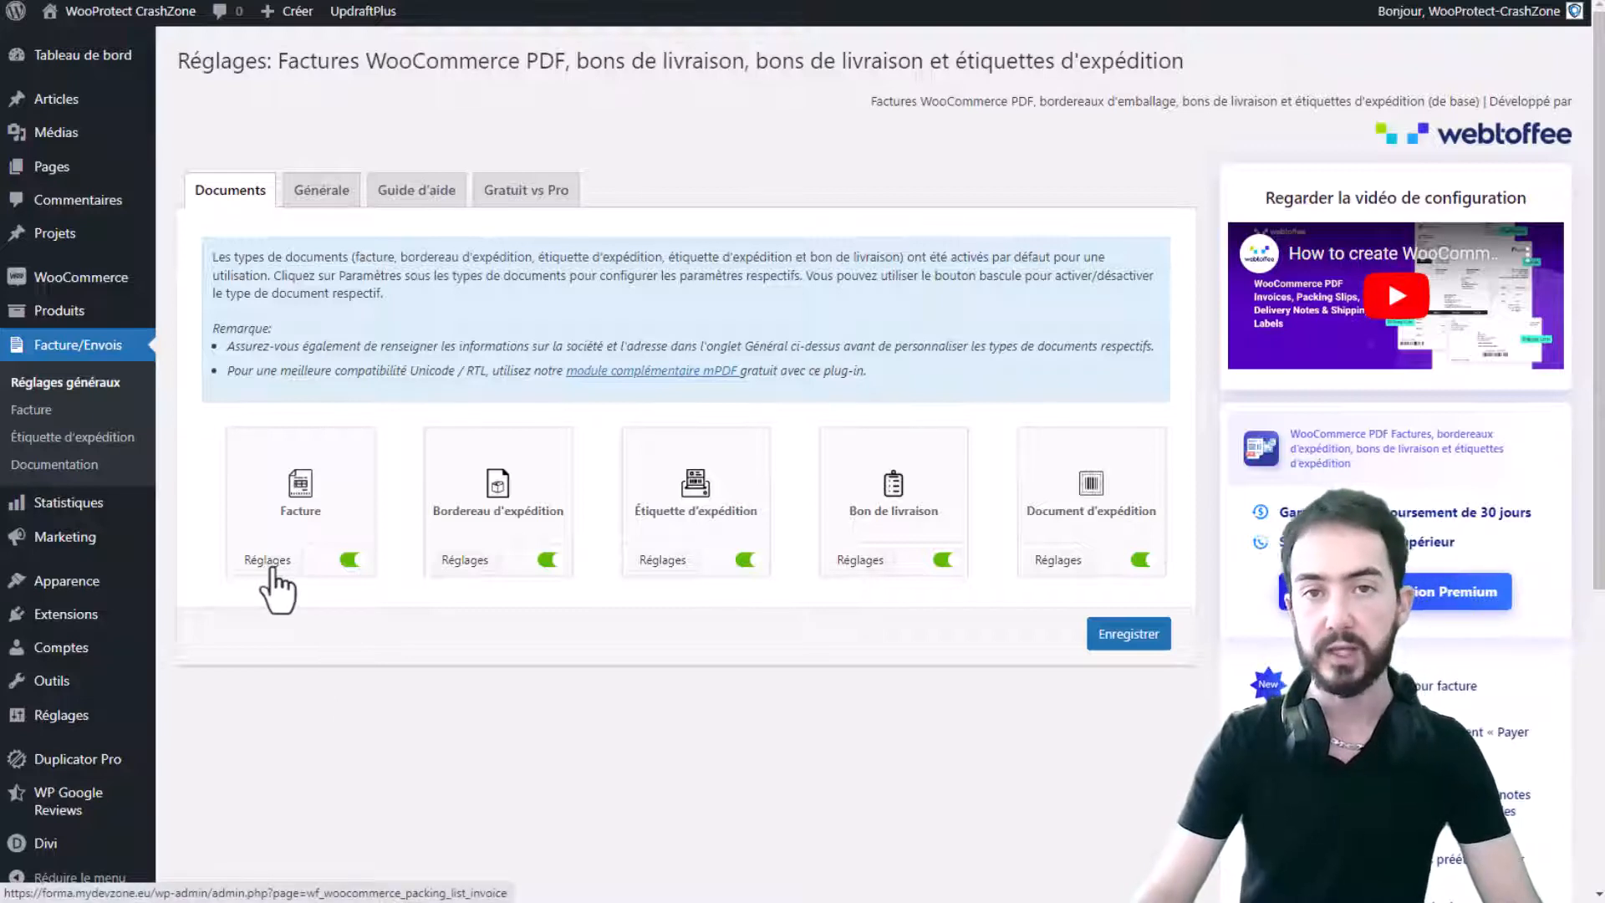
pyautogui.click(318, 201)
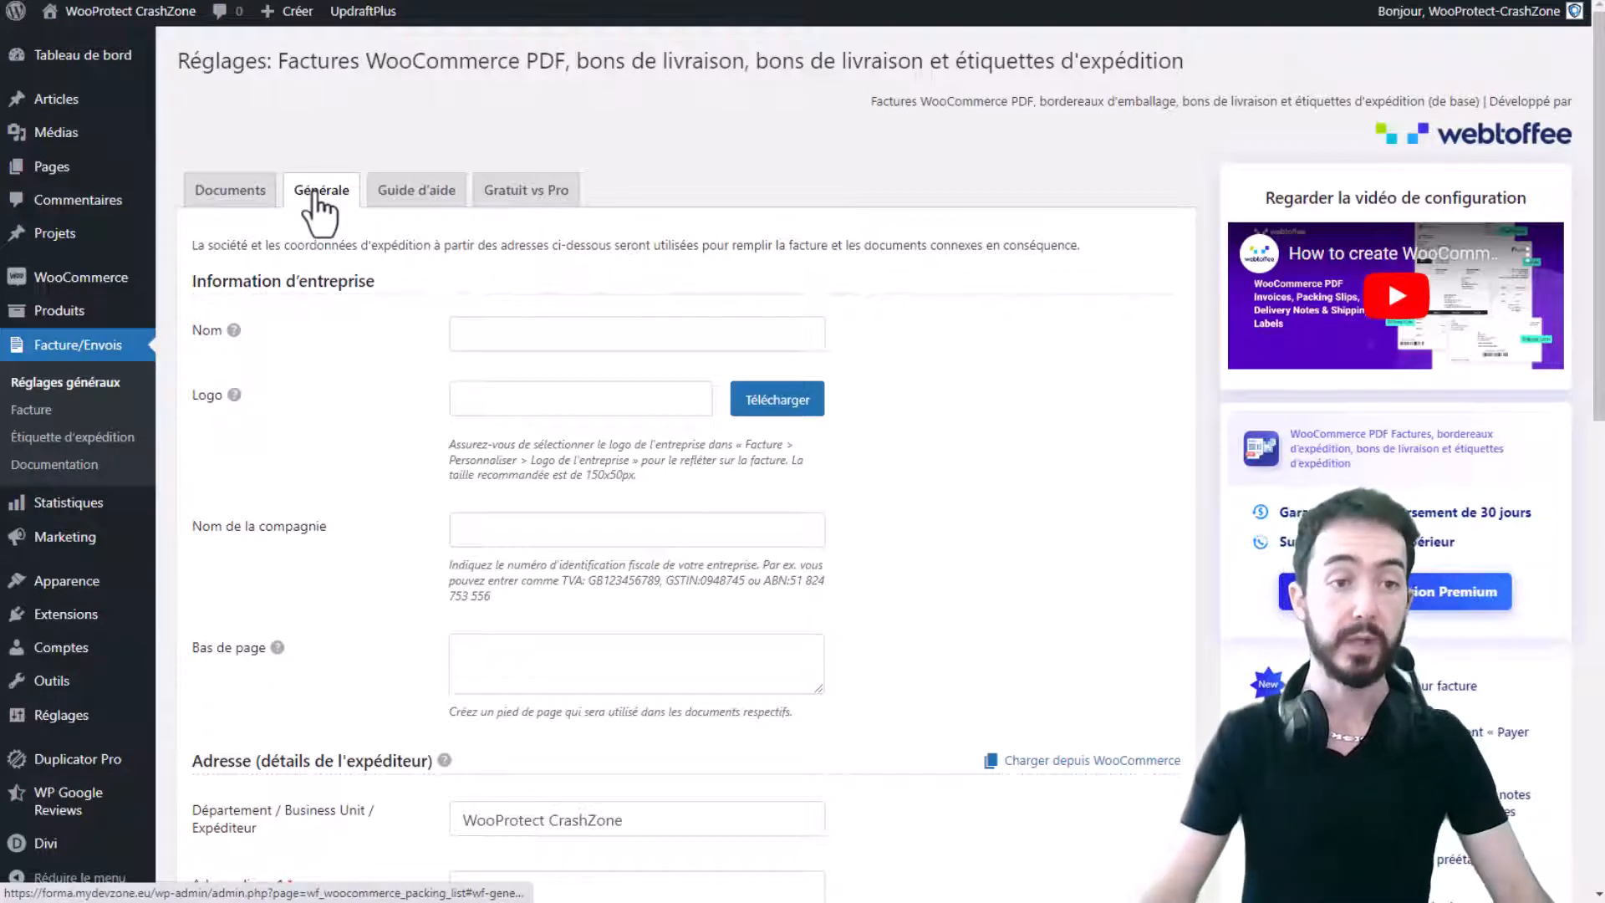
# - Set the company name to 'WooProtect CrashZone'
pyautogui.click(630, 329)
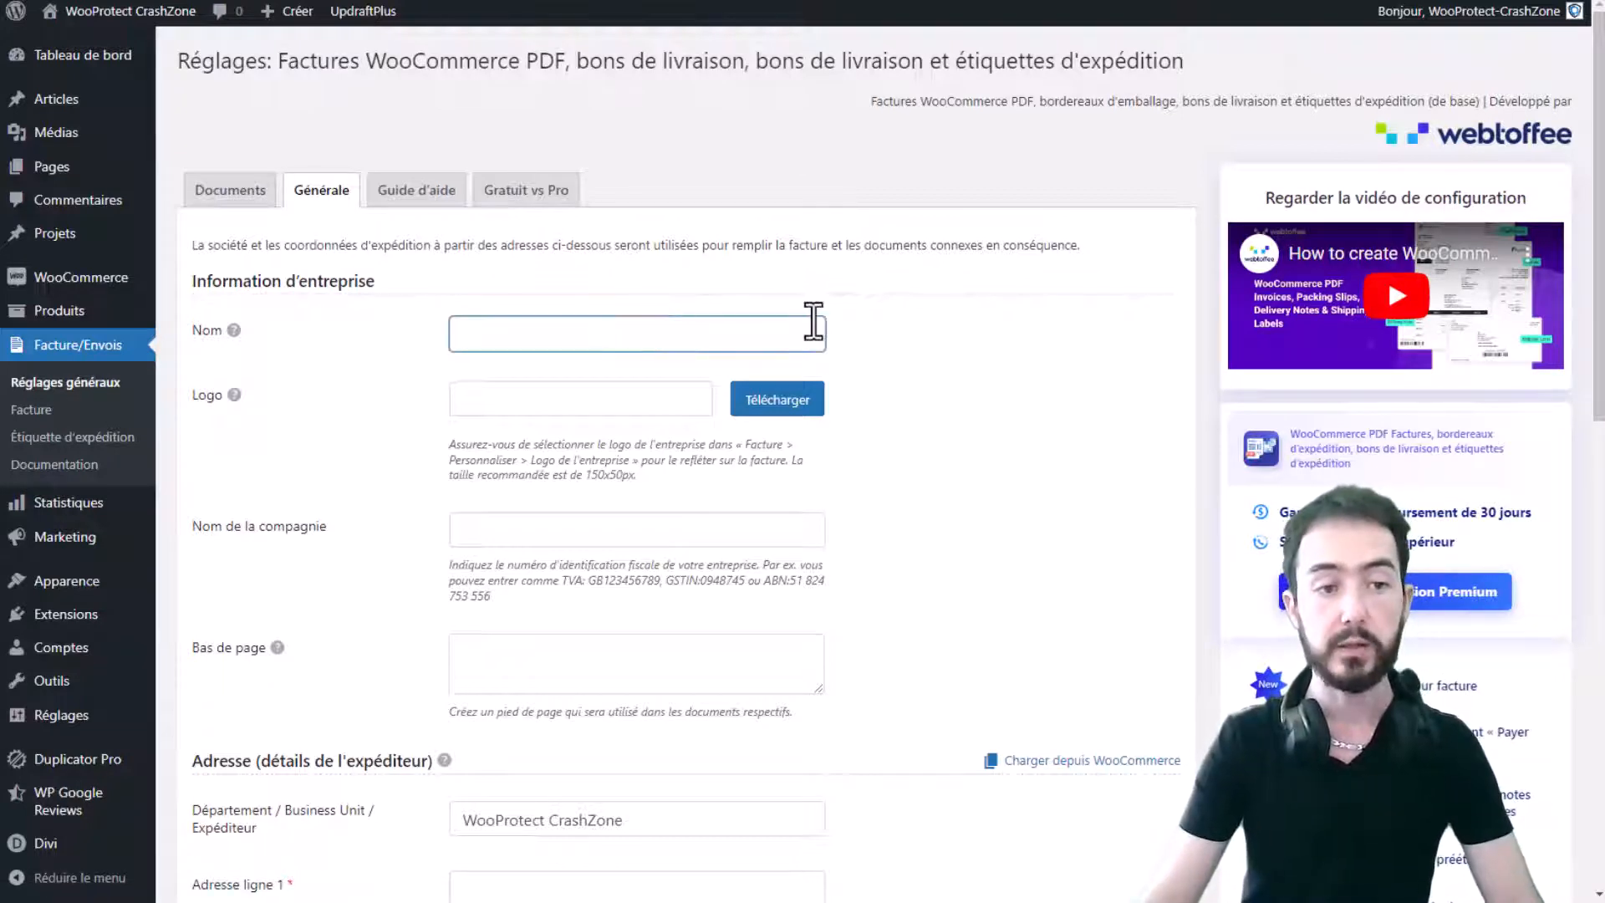
pyautogui.write('Sit')
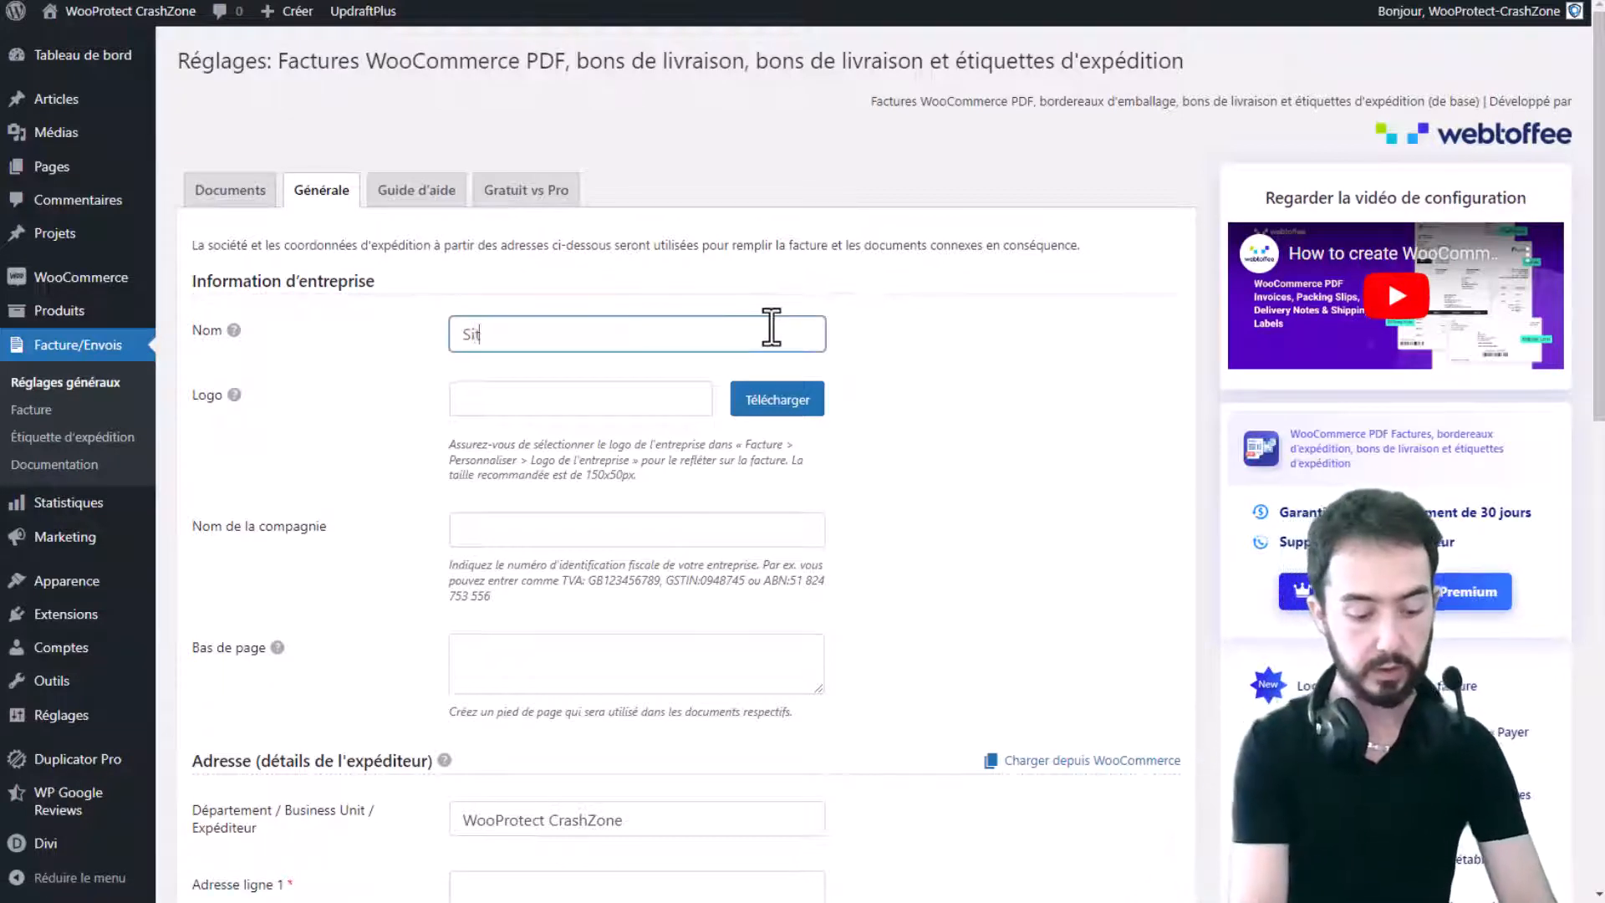
pyautogui.write('e E-commerce')
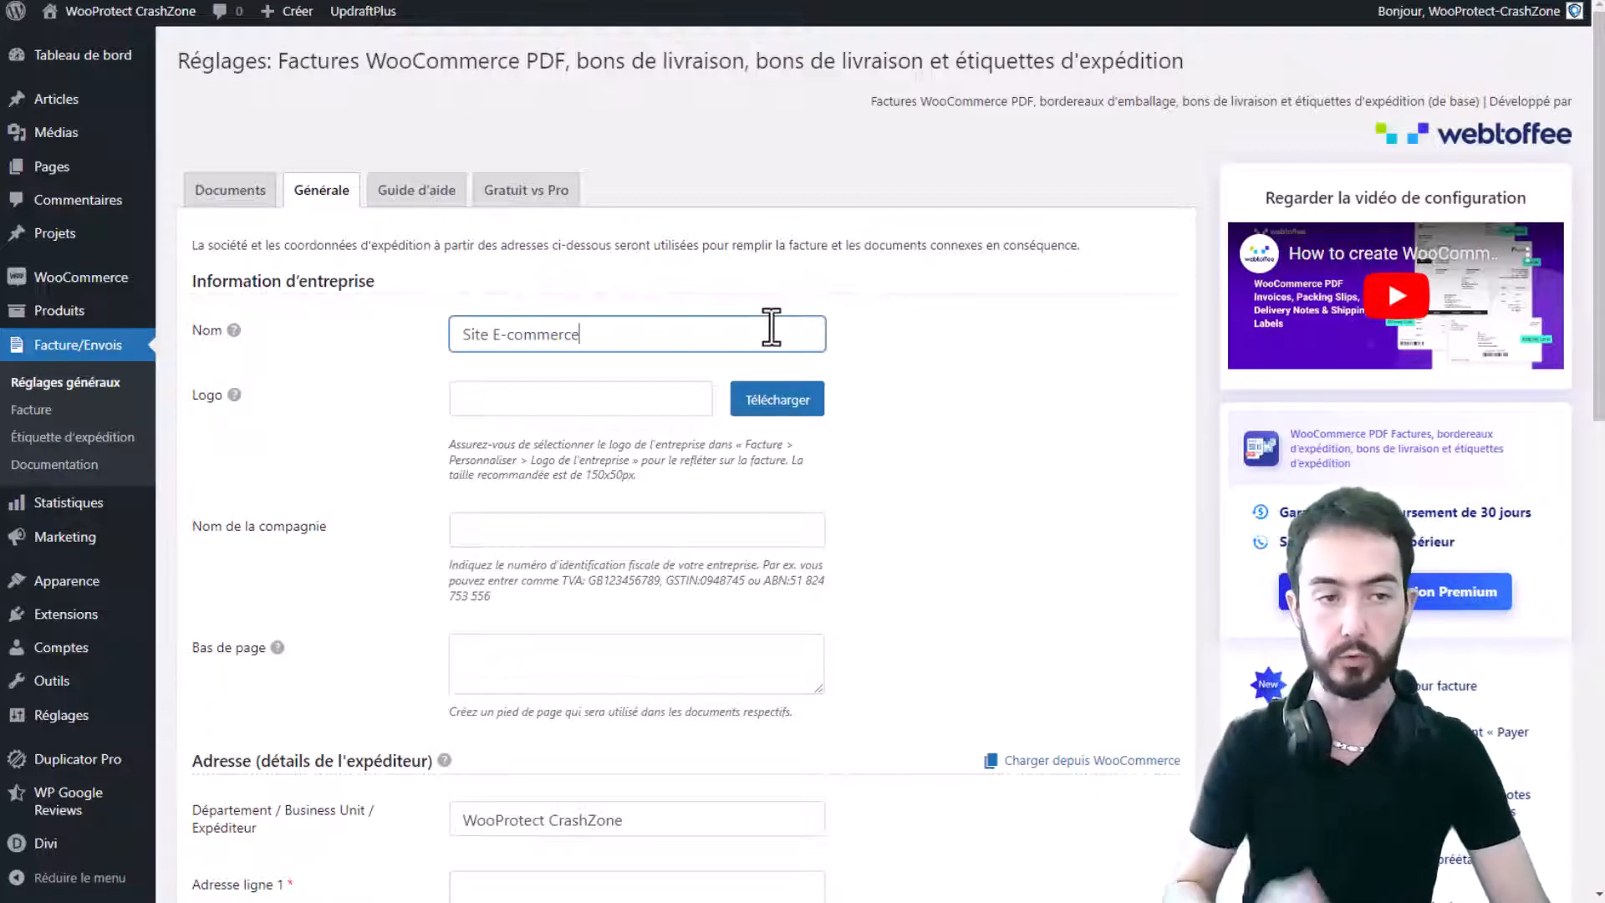
pyautogui.press('BackSpace')
pyautogui.press('BackSpace')
pyautogui.press('BackSpace')
pyautogui.press('BackSpace')
pyautogui.press('BackSpace')
pyautogui.press('BackSpace')
pyautogui.press('BackSpace')
pyautogui.press('BackSpace')
pyautogui.press('BackSpace')
pyautogui.press('BackSpace')
pyautogui.press('BackSpace')
pyautogui.press('BackSpace')
pyautogui.press('BackSpace')
pyautogui.press('BackSpace')
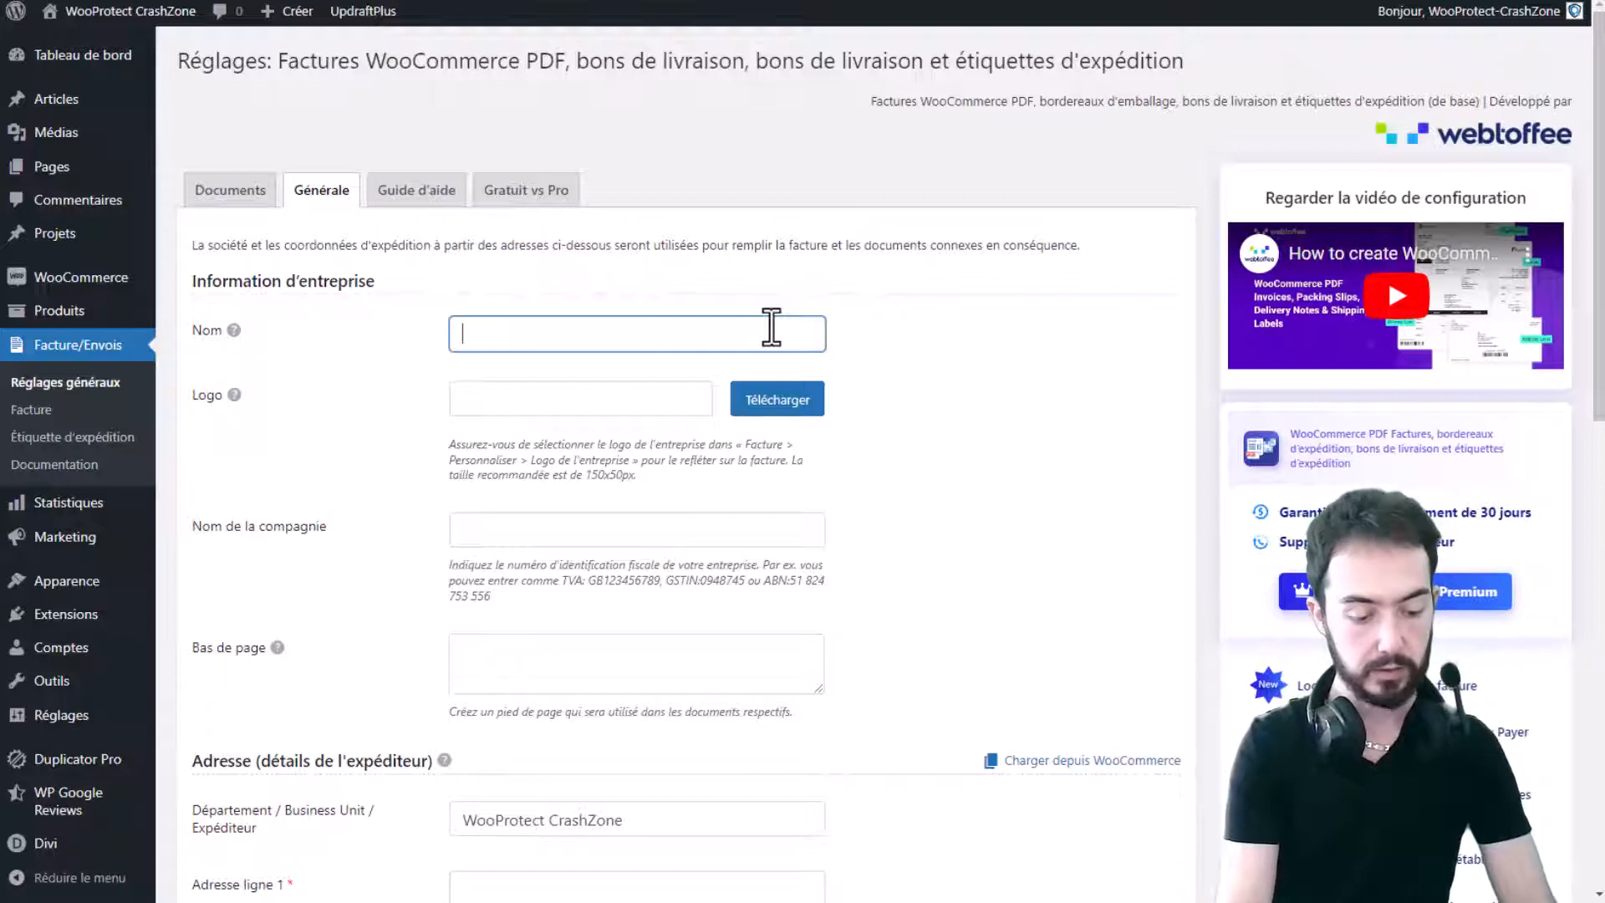
pyautogui.write('WooProtec')
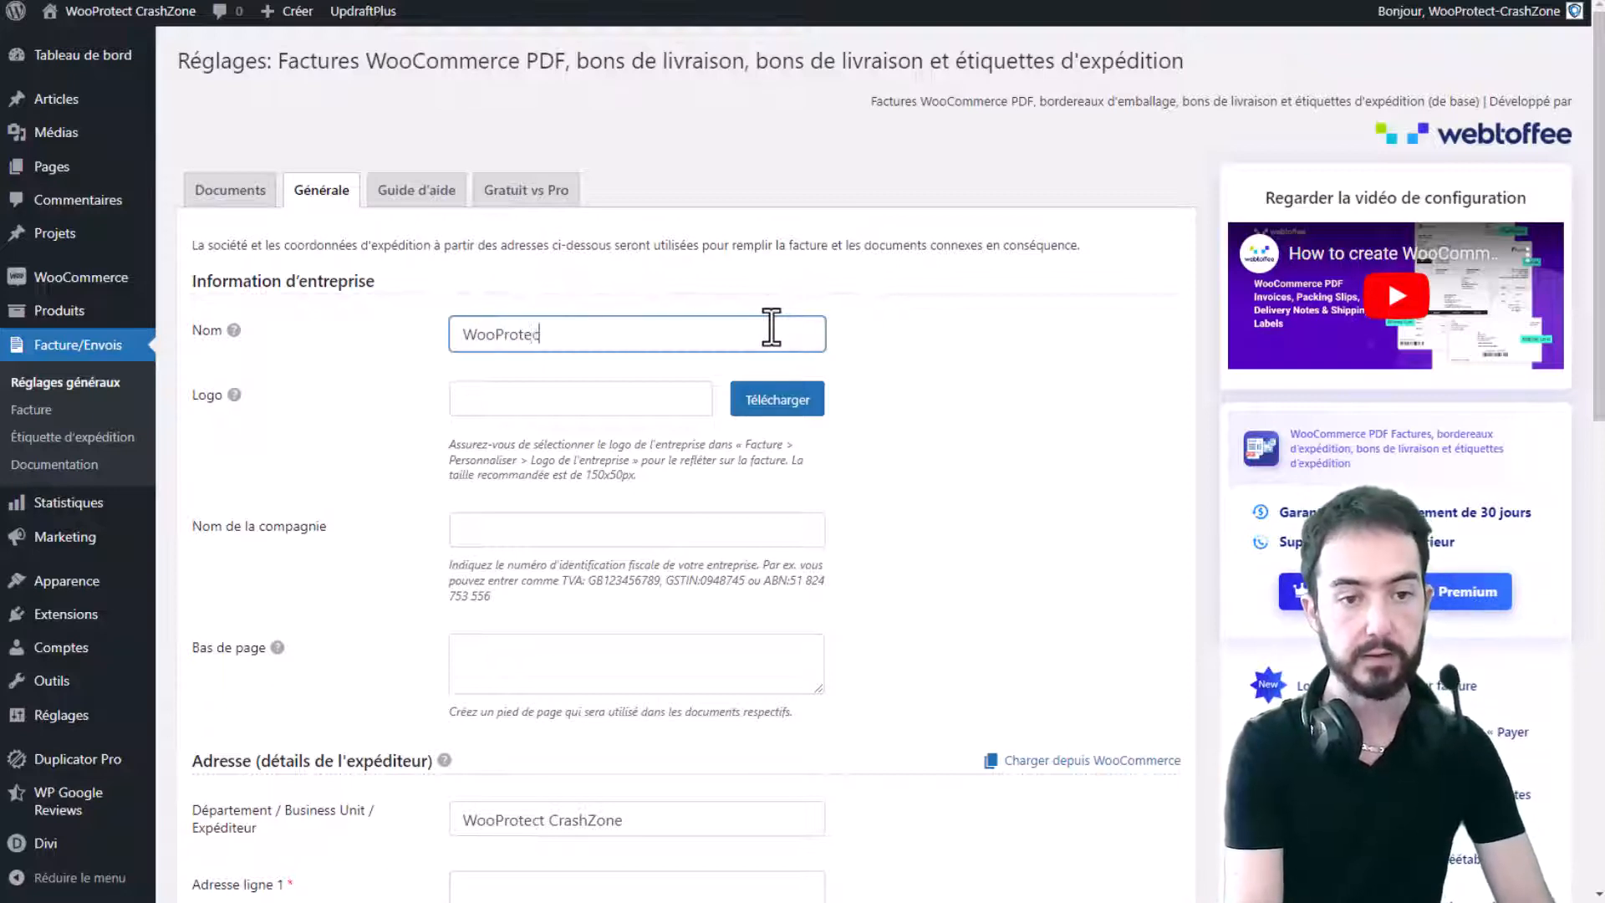
pyautogui.write('t Cras')
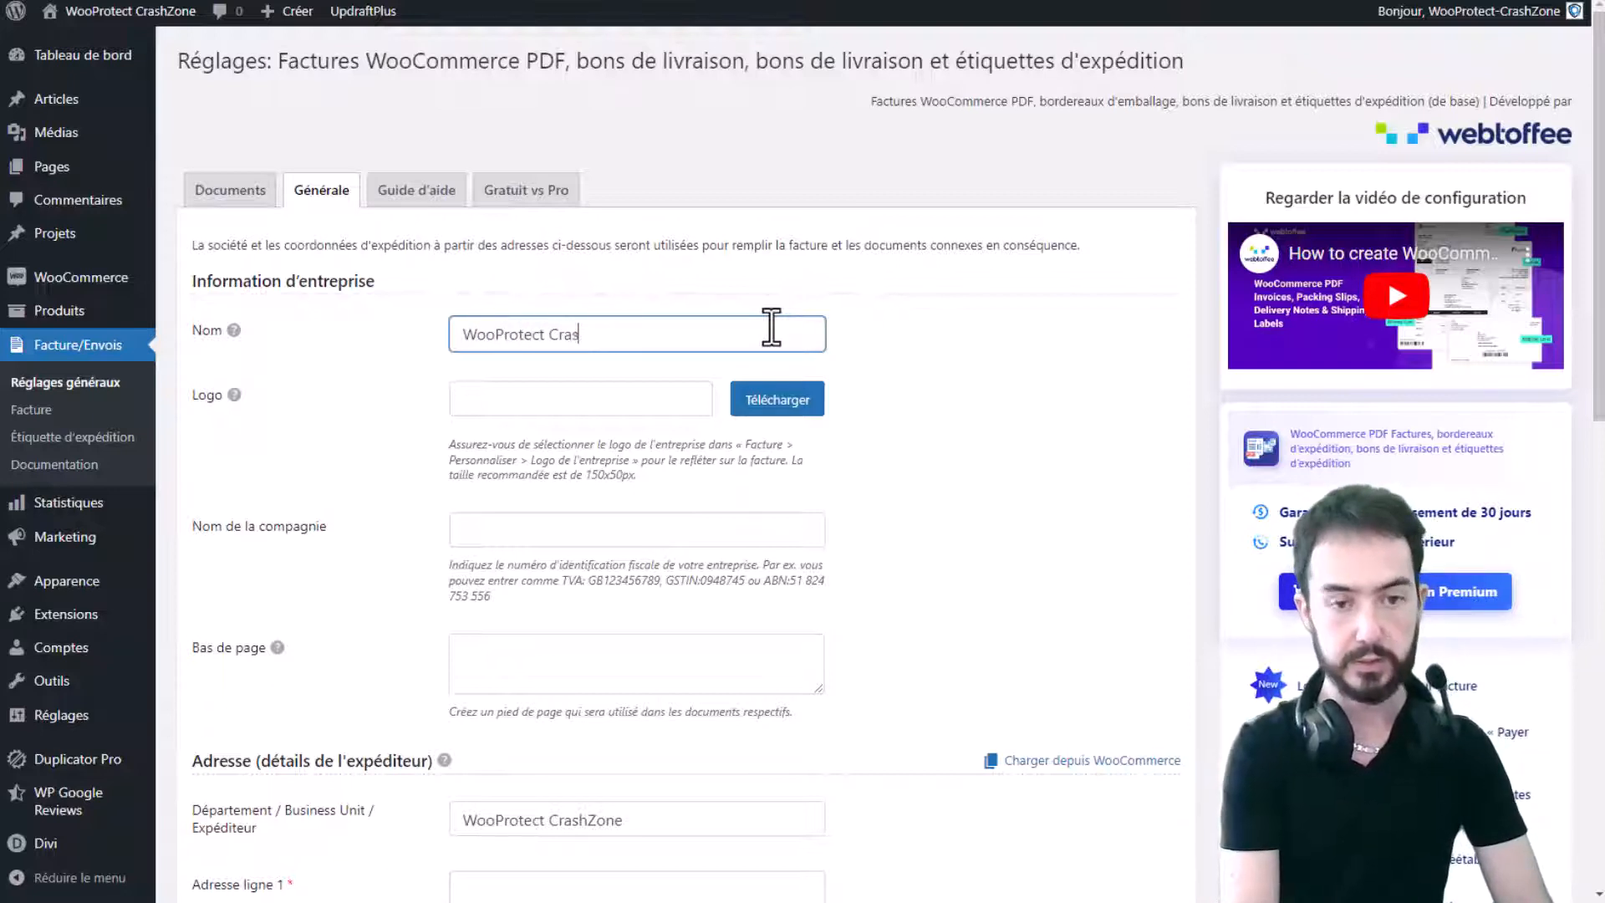
pyautogui.write('hZone')
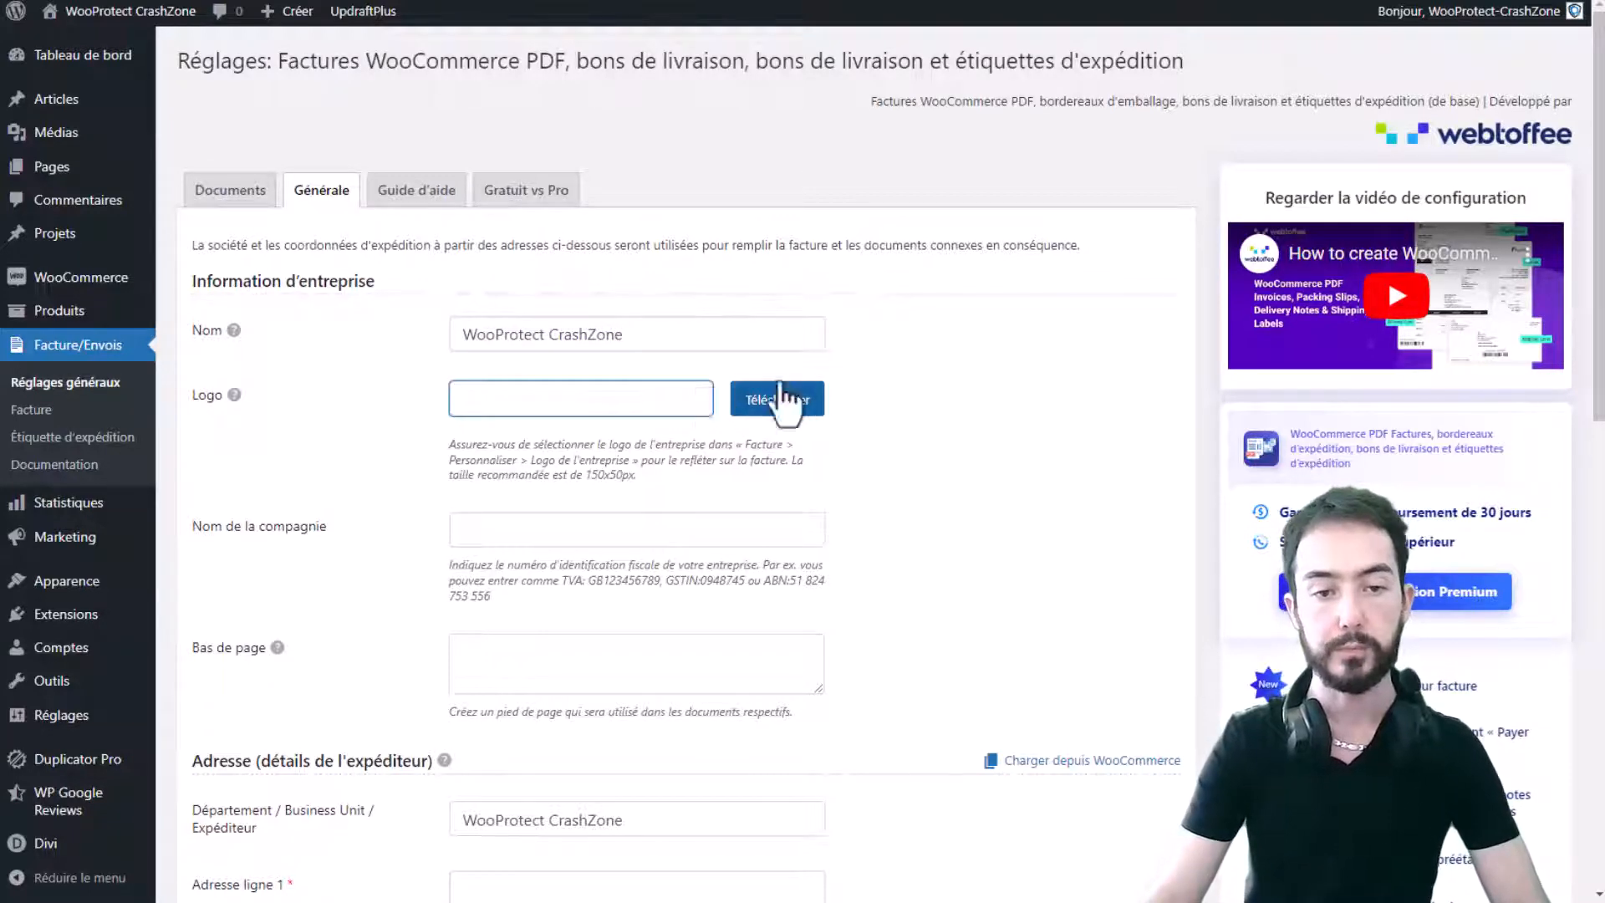
# - Select the WooProtect logo from the media library as the invoice logo
pyautogui.click(804, 404)
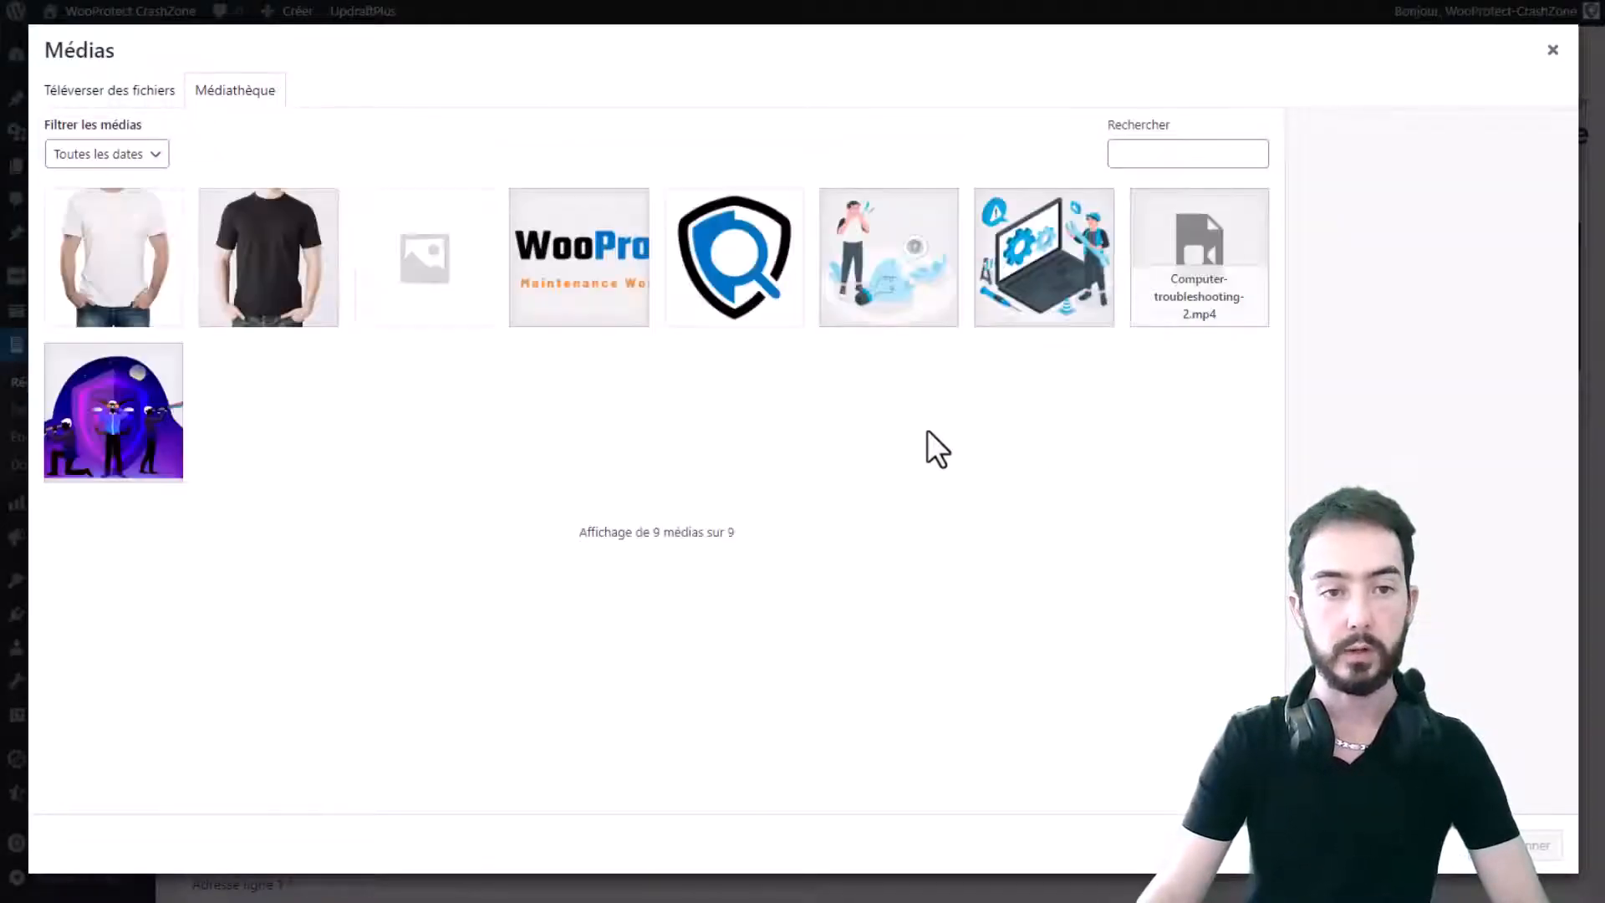
pyautogui.click(630, 276)
pyautogui.click(1538, 845)
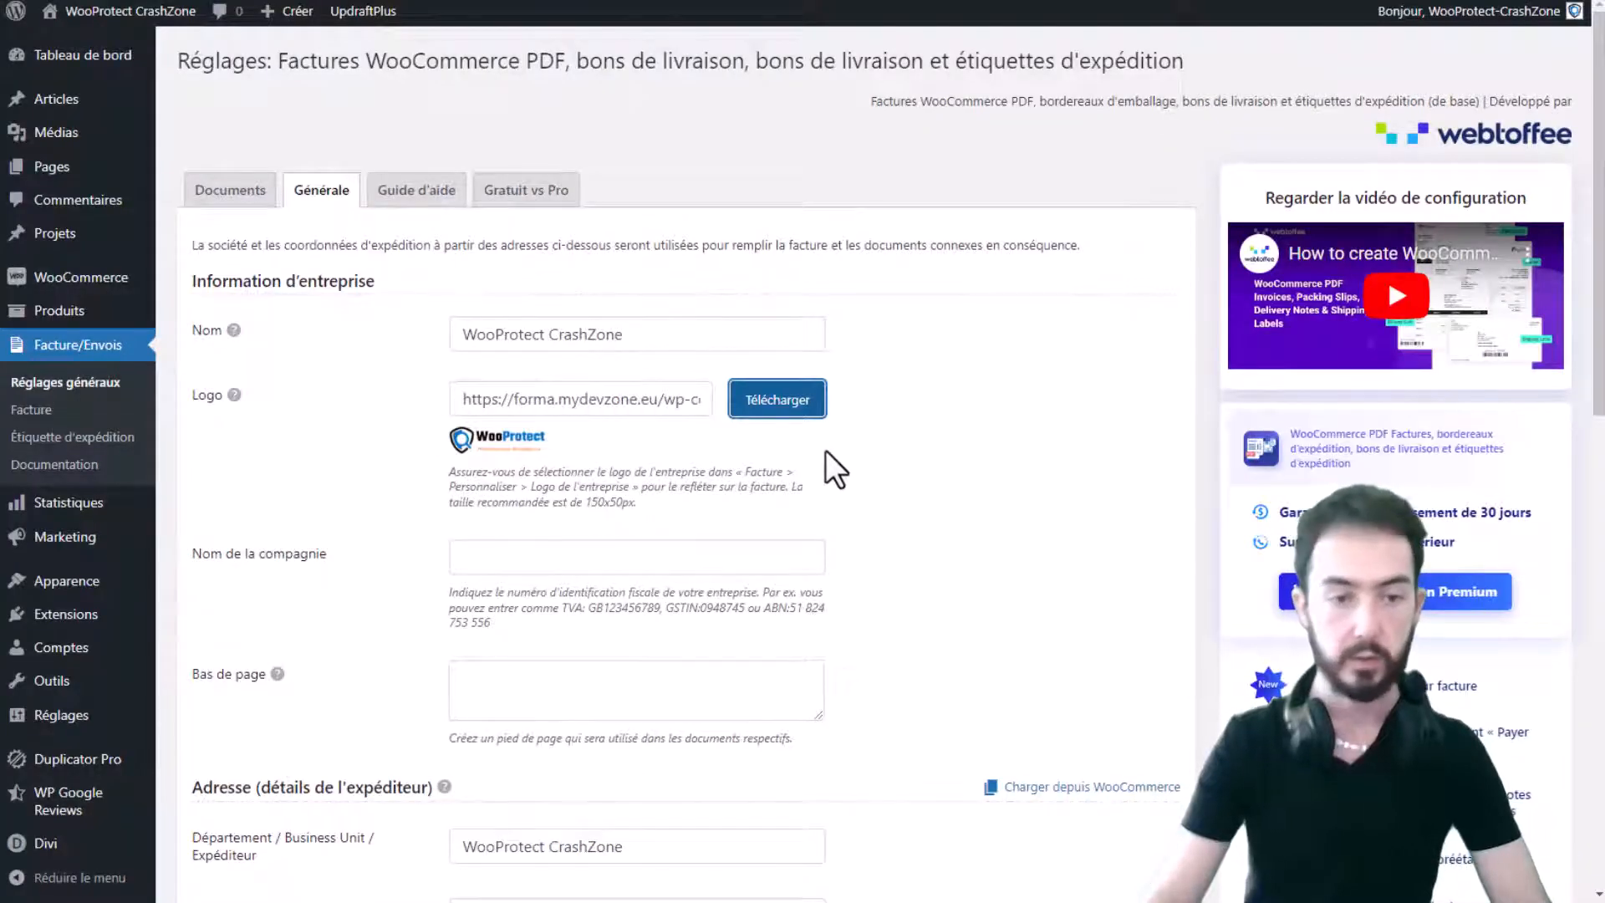
pyautogui.scroll(-2, 959, 357)
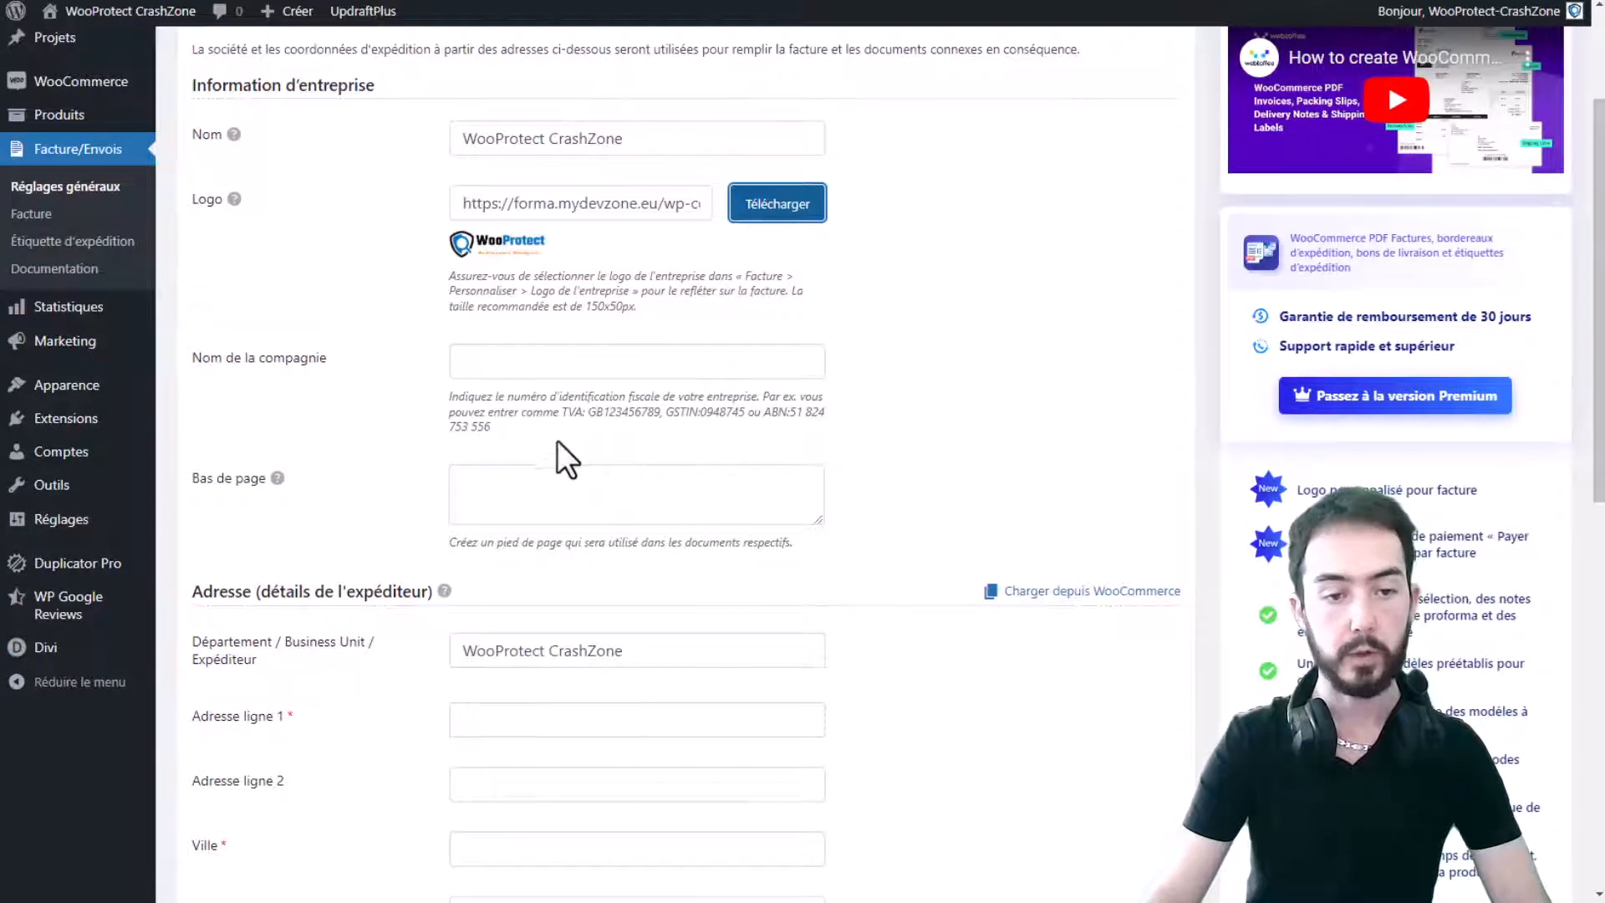
pyautogui.moveTo(556, 440); pyautogui.dragTo(444, 408)
pyautogui.click(529, 366)
pyautogui.click(582, 409)
pyautogui.scroll(-1, 594, 408)
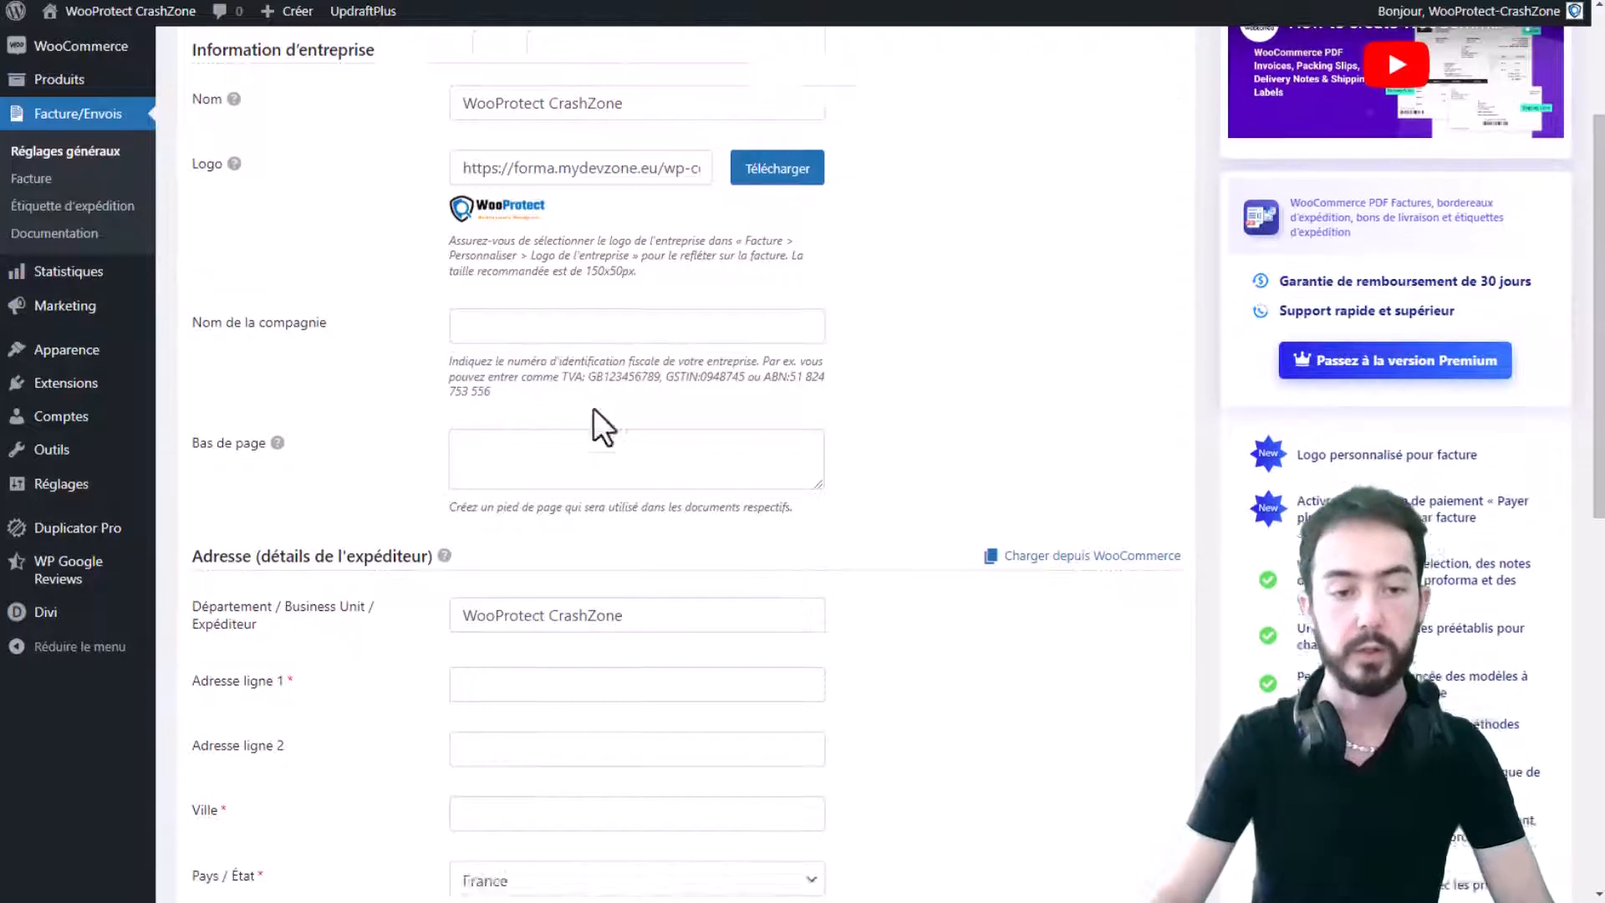
pyautogui.moveTo(834, 453); pyautogui.dragTo(443, 445)
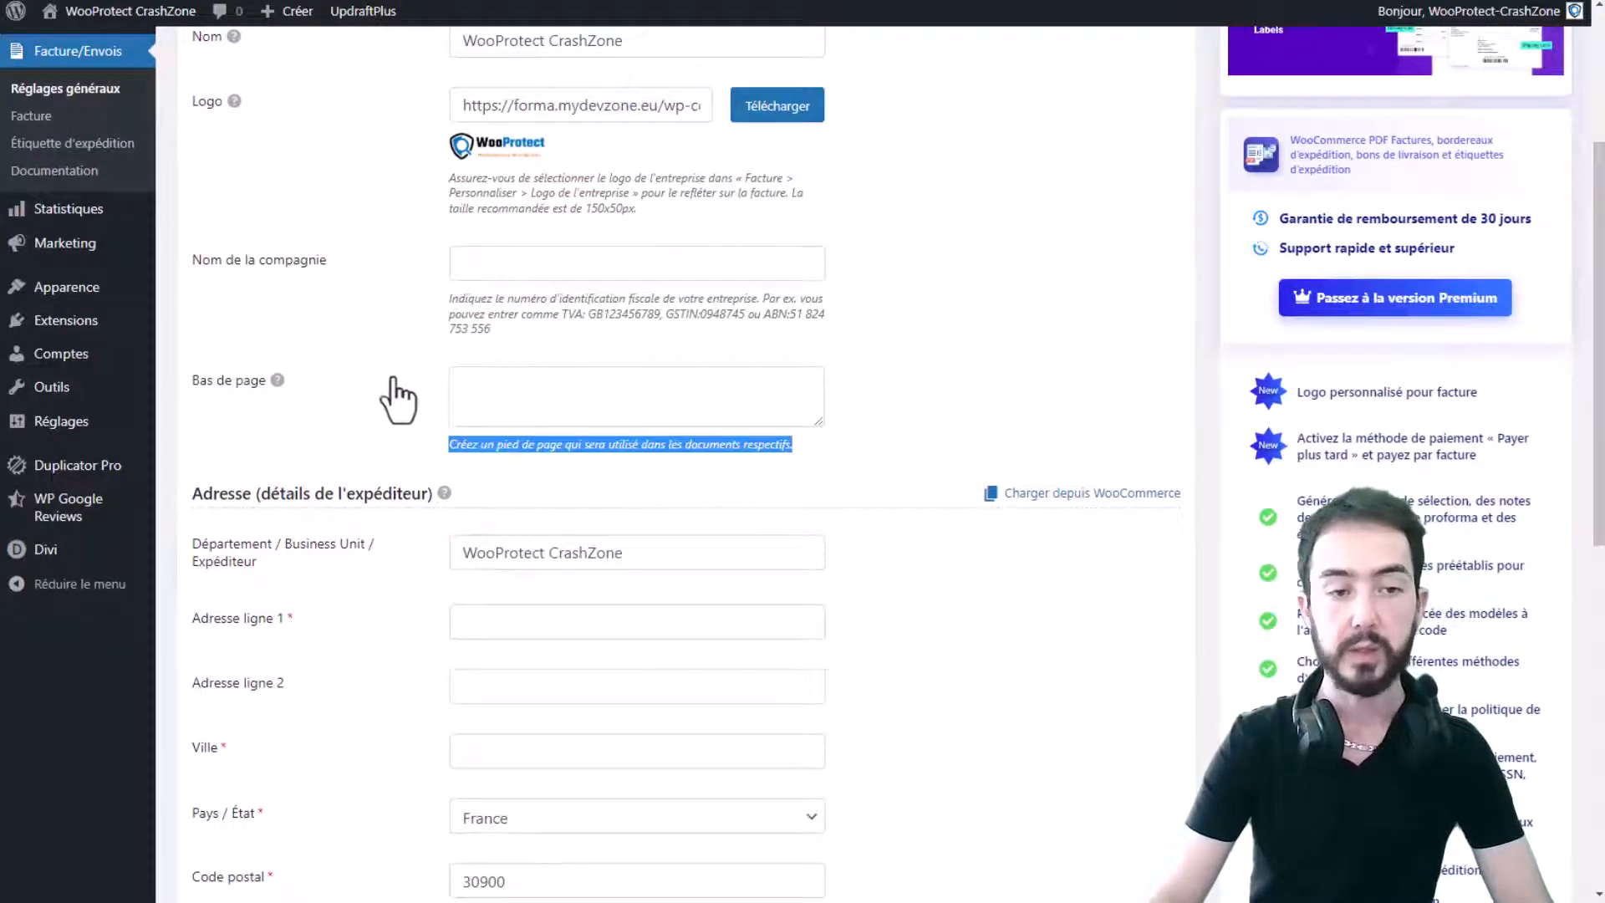
pyautogui.click(627, 394)
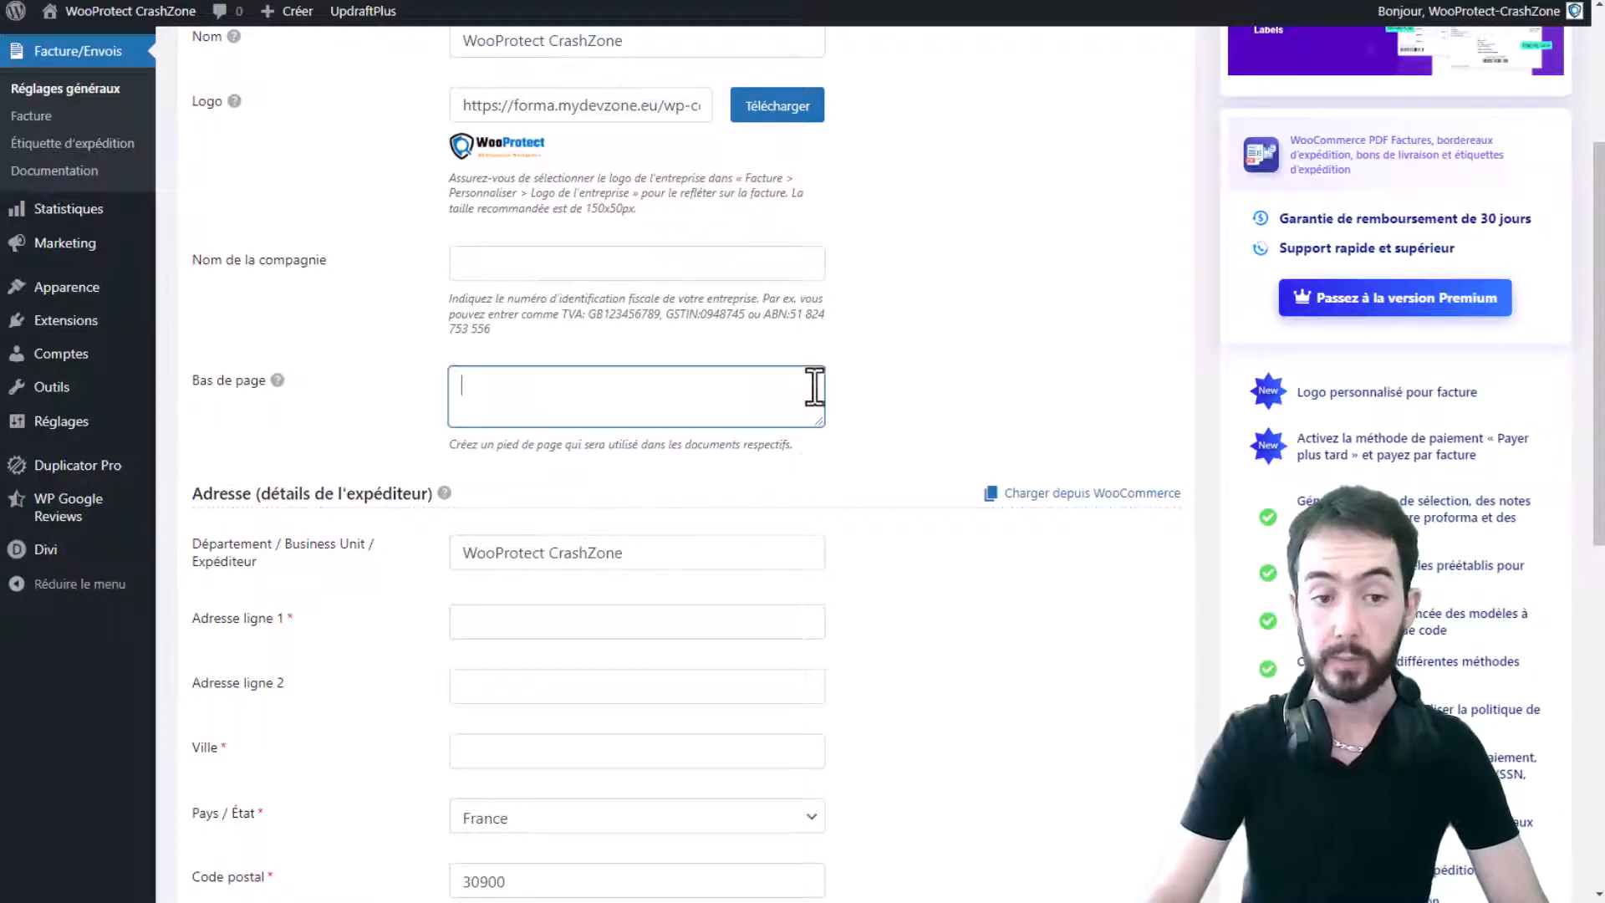
pyautogui.scroll(-1, 815, 387)
pyautogui.scroll(-1, 815, 387)
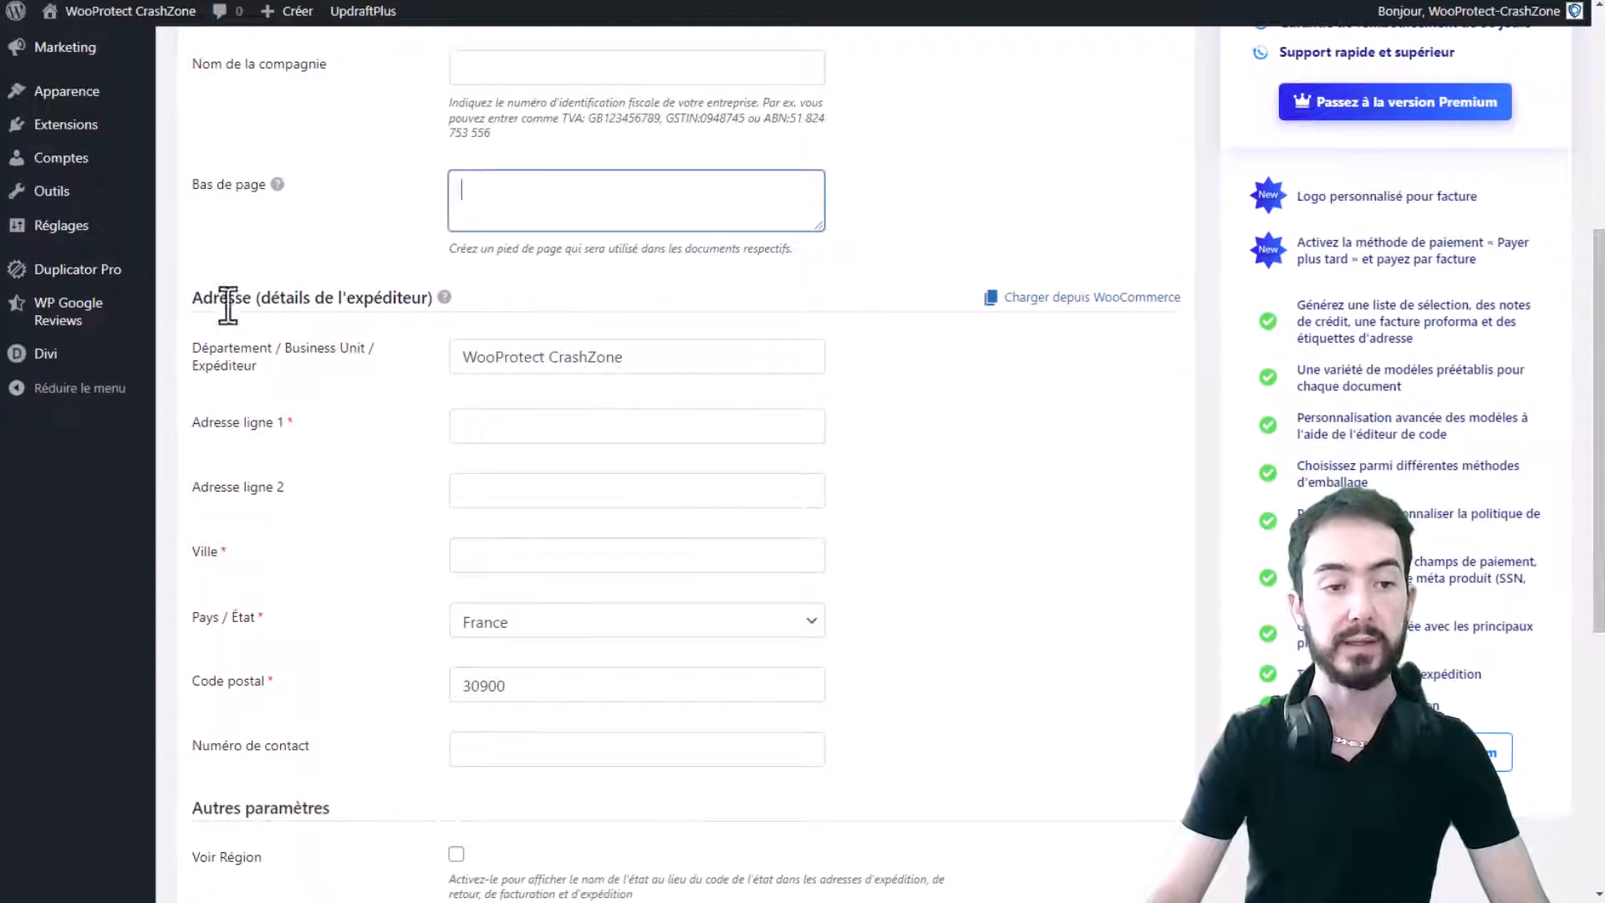
pyautogui.moveTo(265, 296); pyautogui.dragTo(434, 294)
pyautogui.moveTo(435, 294)
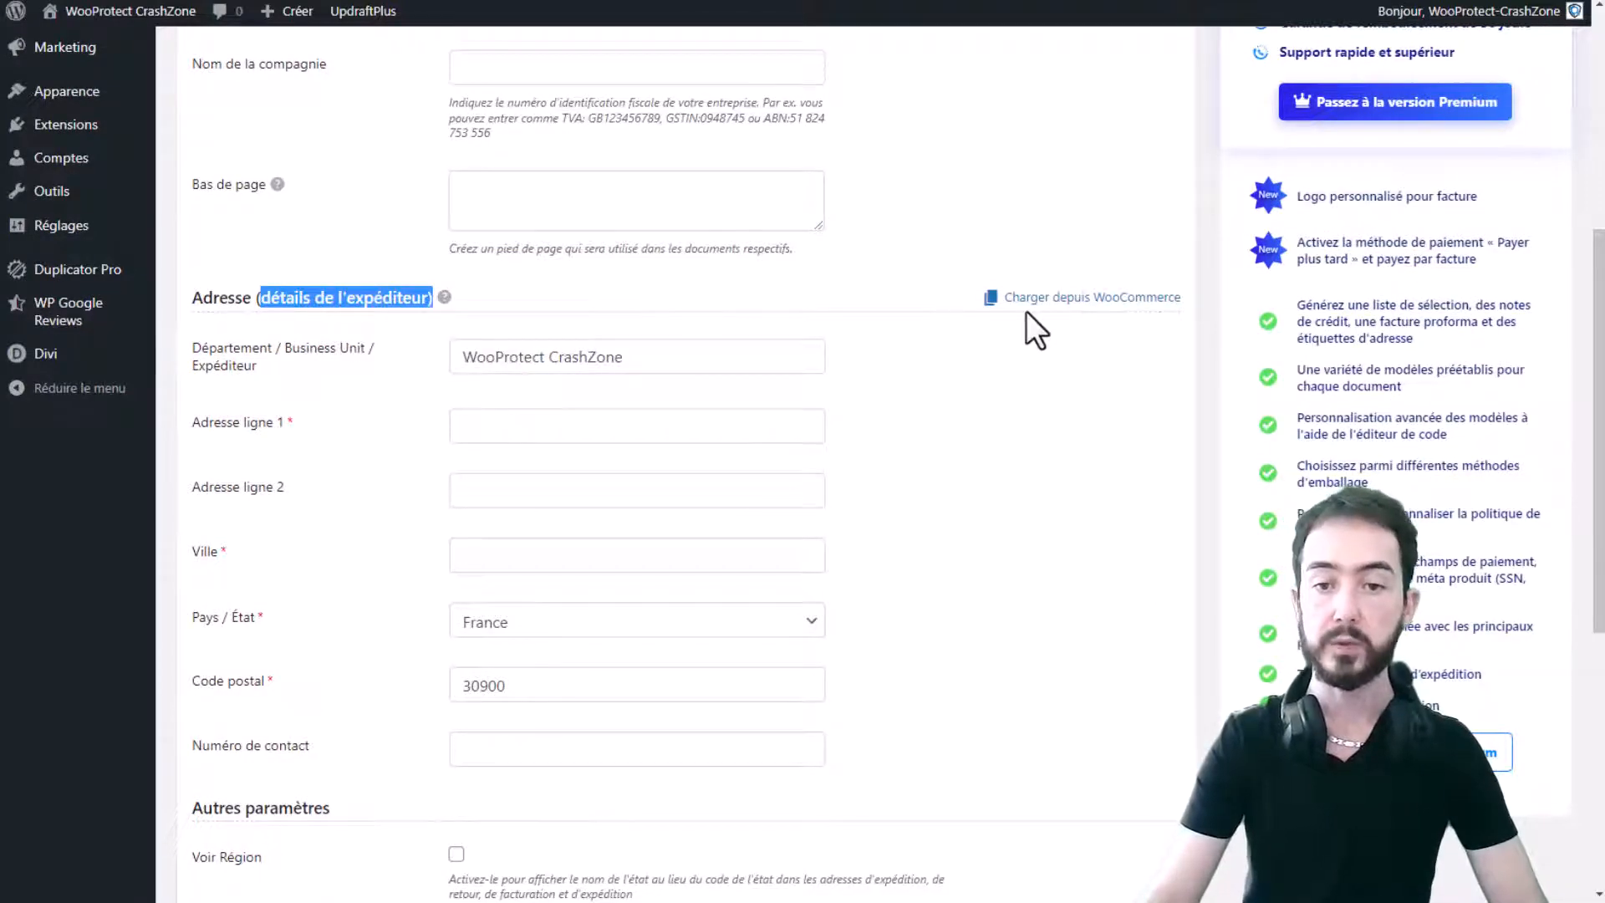
pyautogui.click(1048, 301)
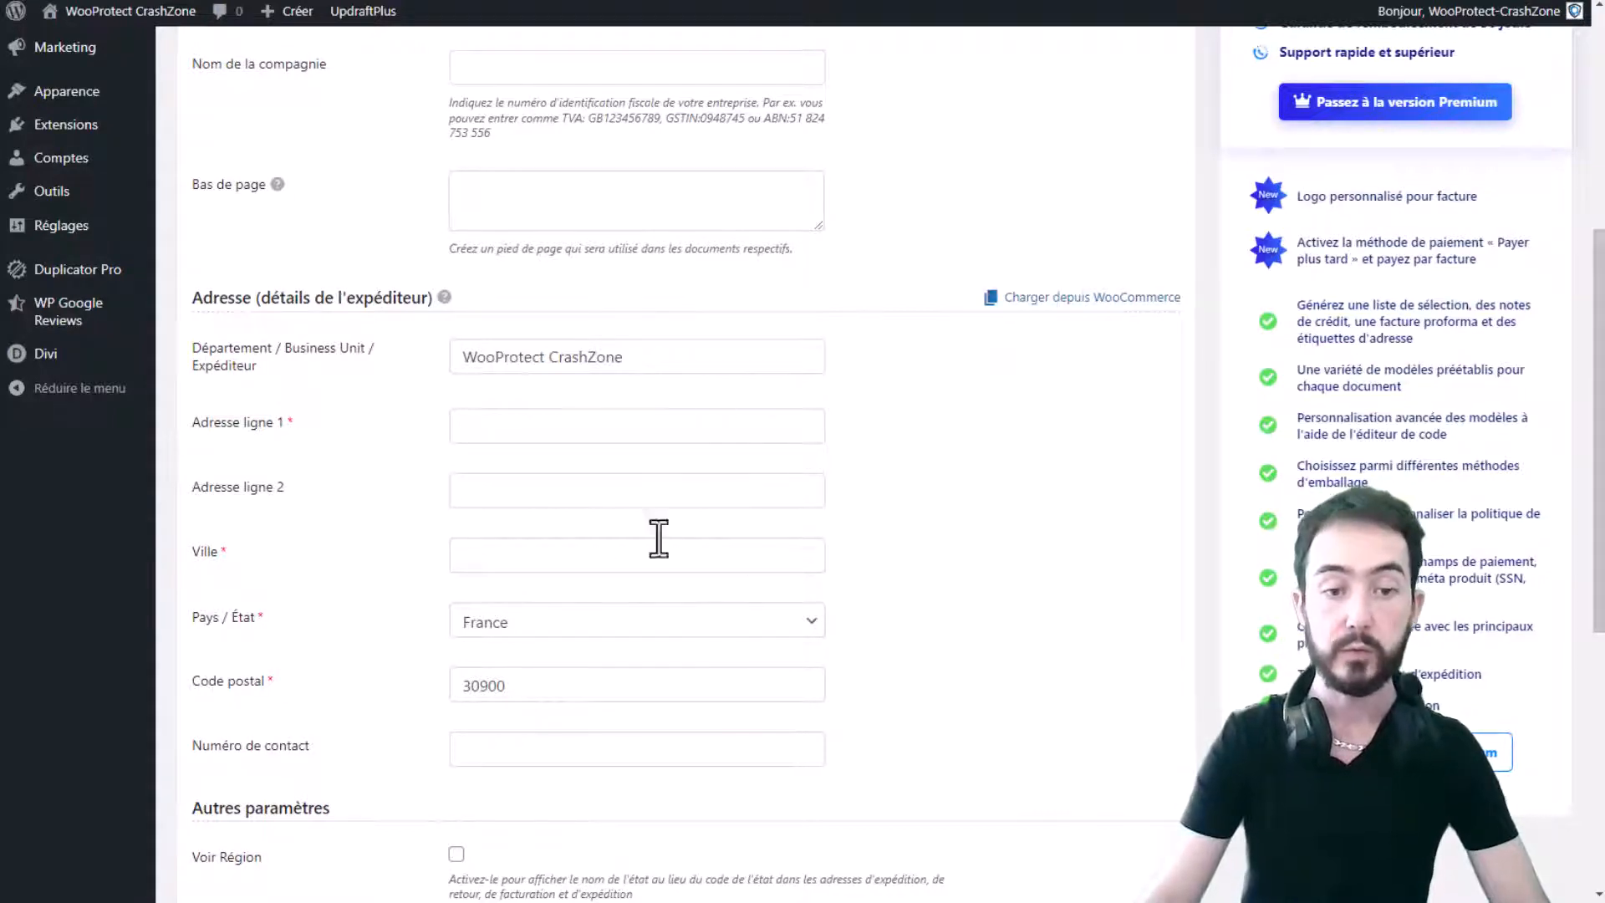
pyautogui.scroll(5, 65, 315)
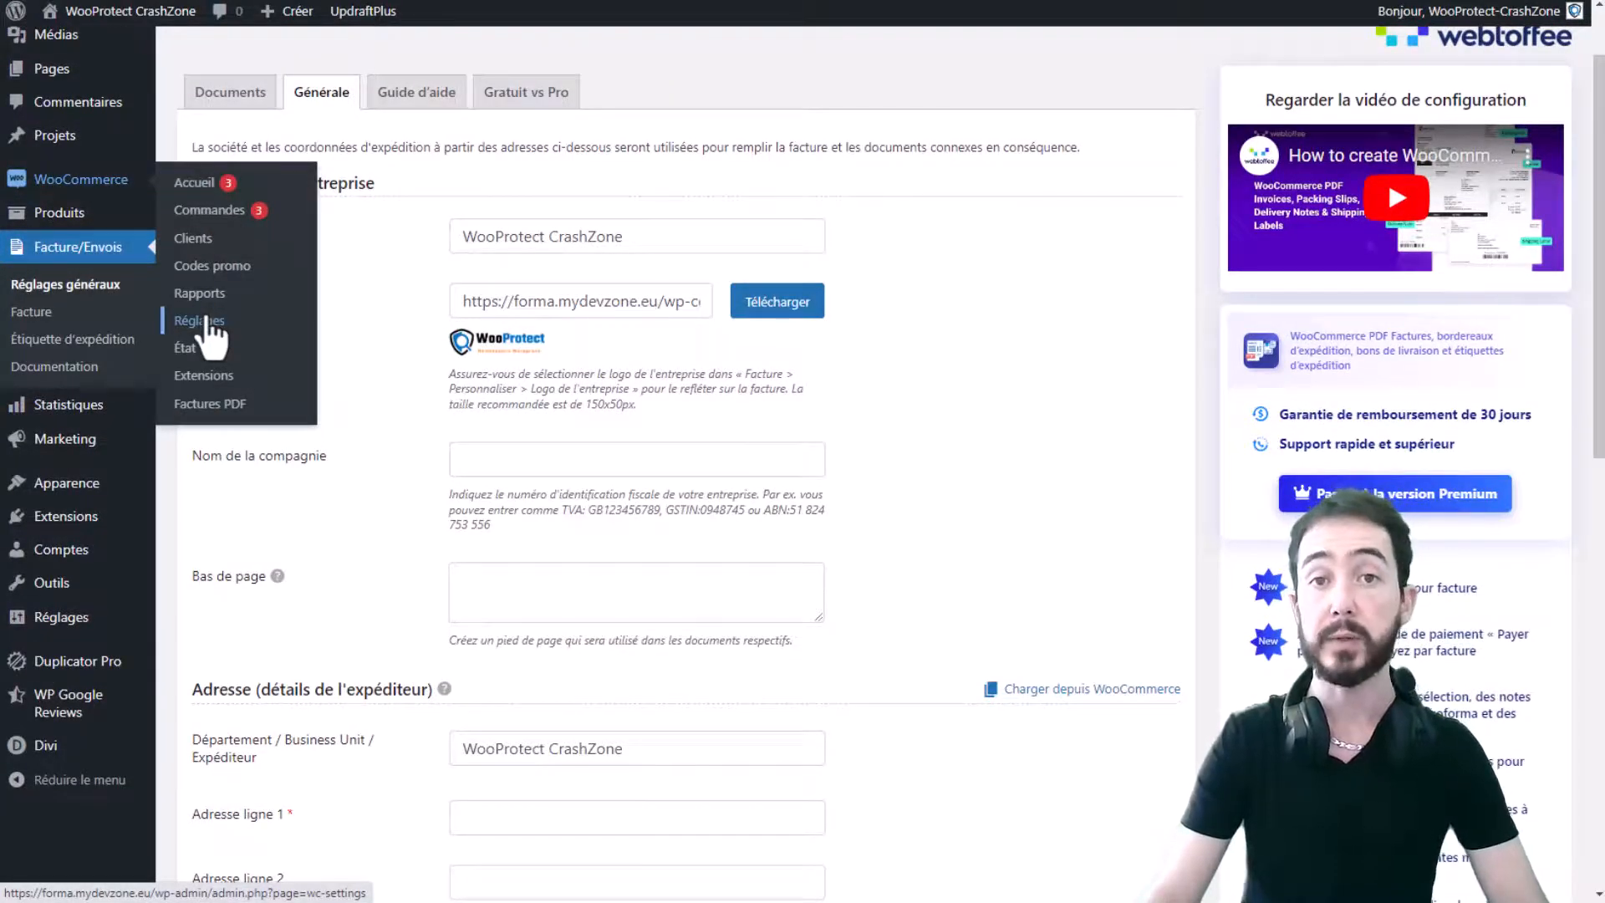
# - Enter the sender address '11 rue du test' with city Nîmes
pyautogui.scroll(-5, 790, 352)
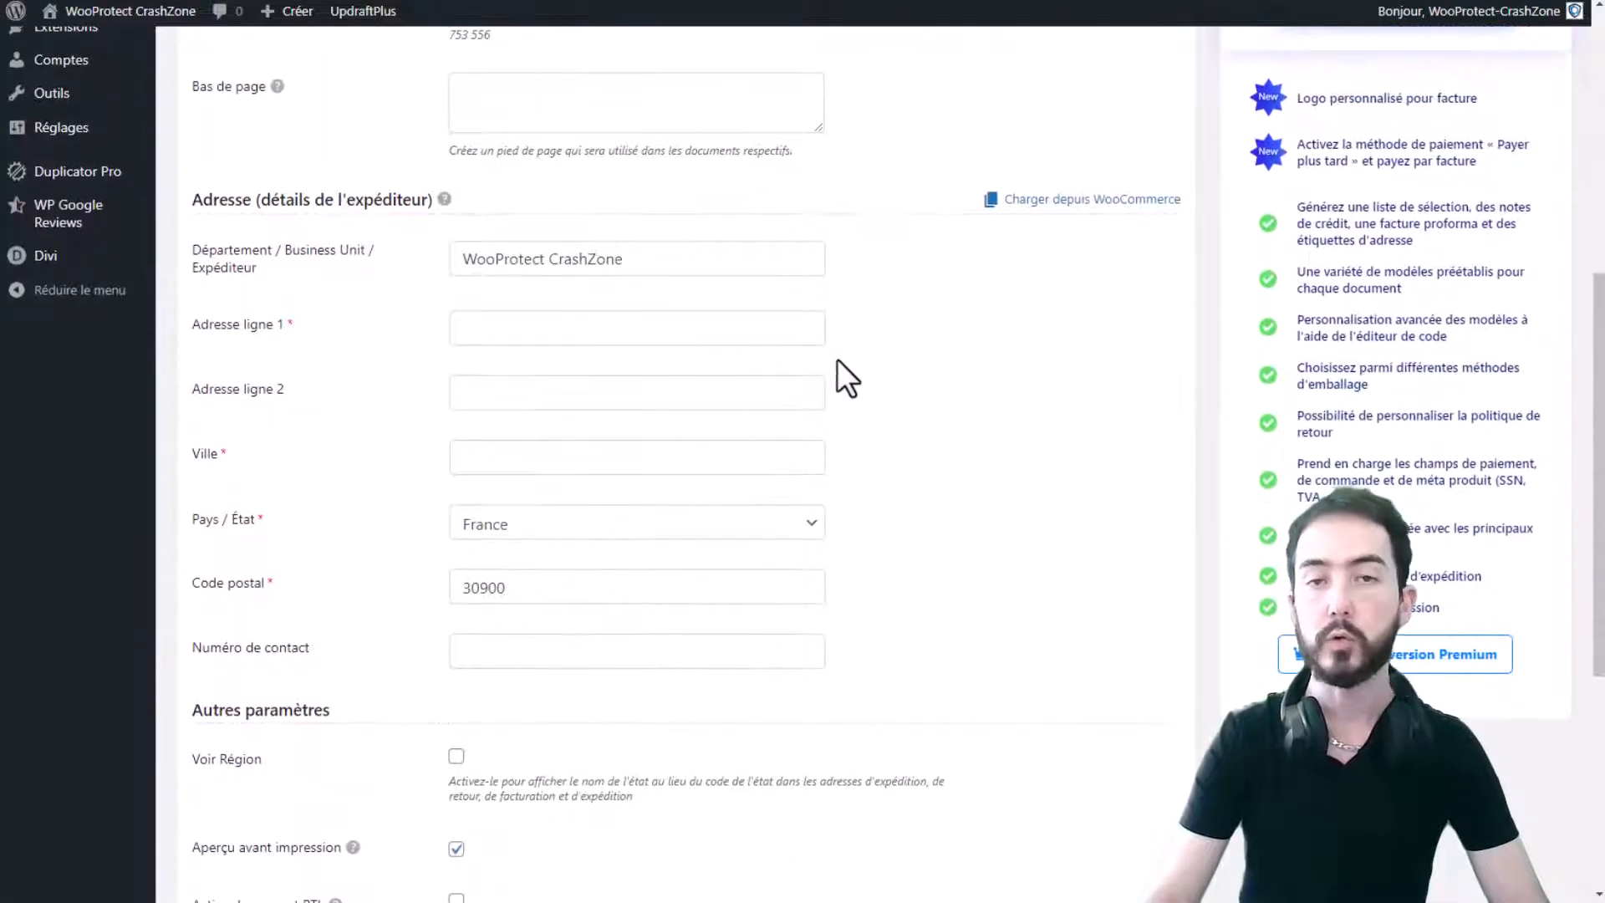
pyautogui.click(652, 325)
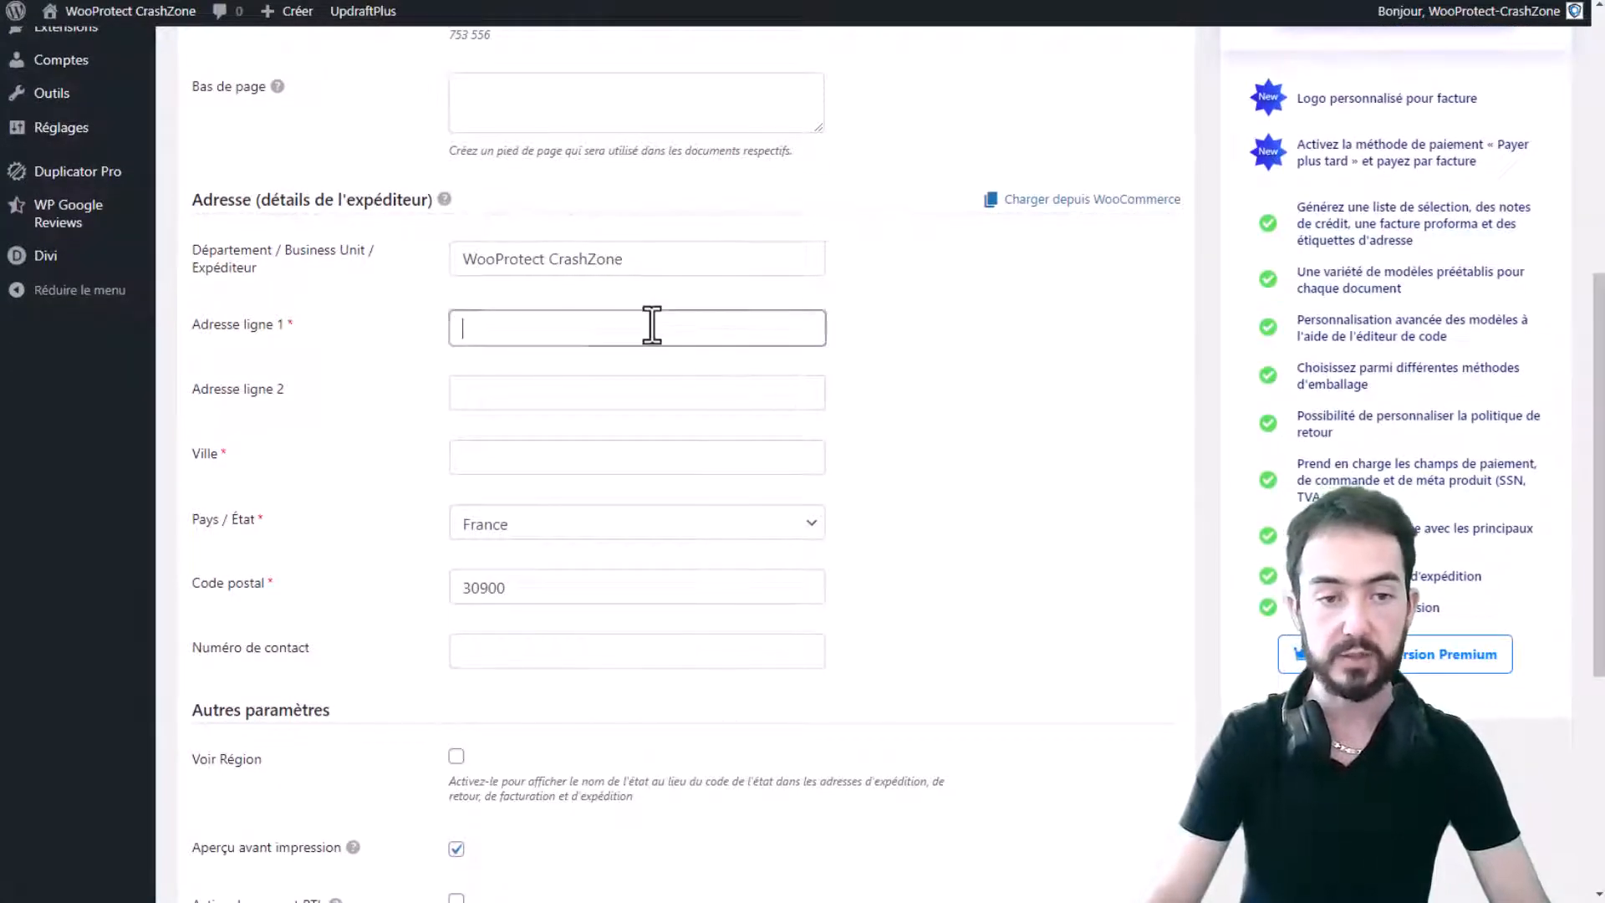
pyautogui.write('11 rue du')
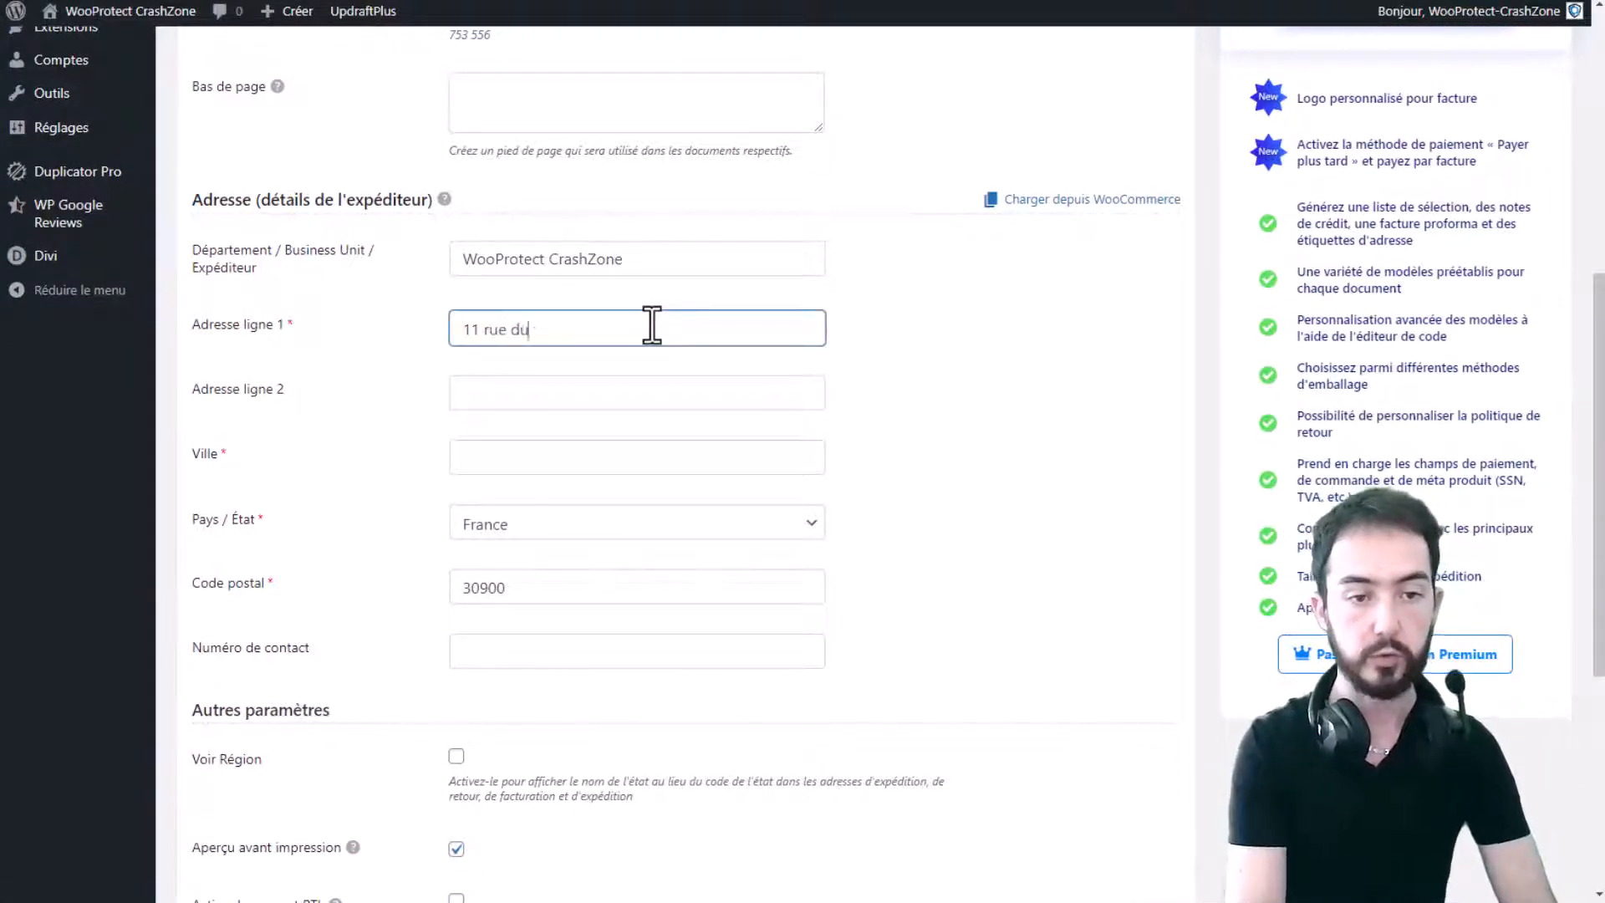
pyautogui.write(' test')
pyautogui.click(627, 455)
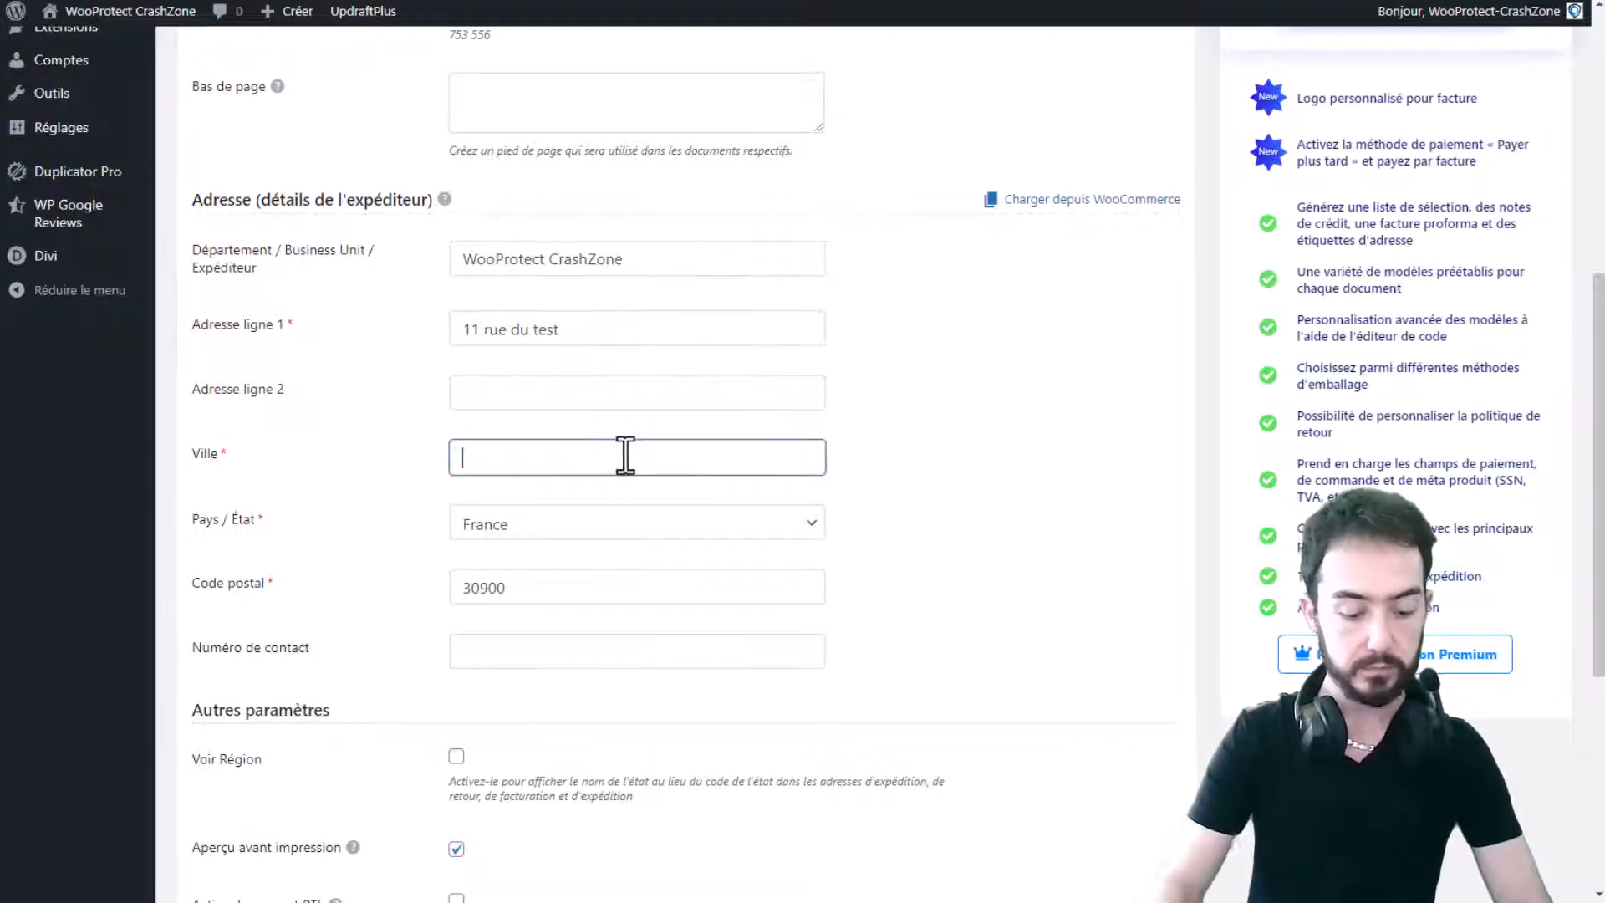
pyautogui.write('Nîmes')
pyautogui.scroll(-2, 625, 468)
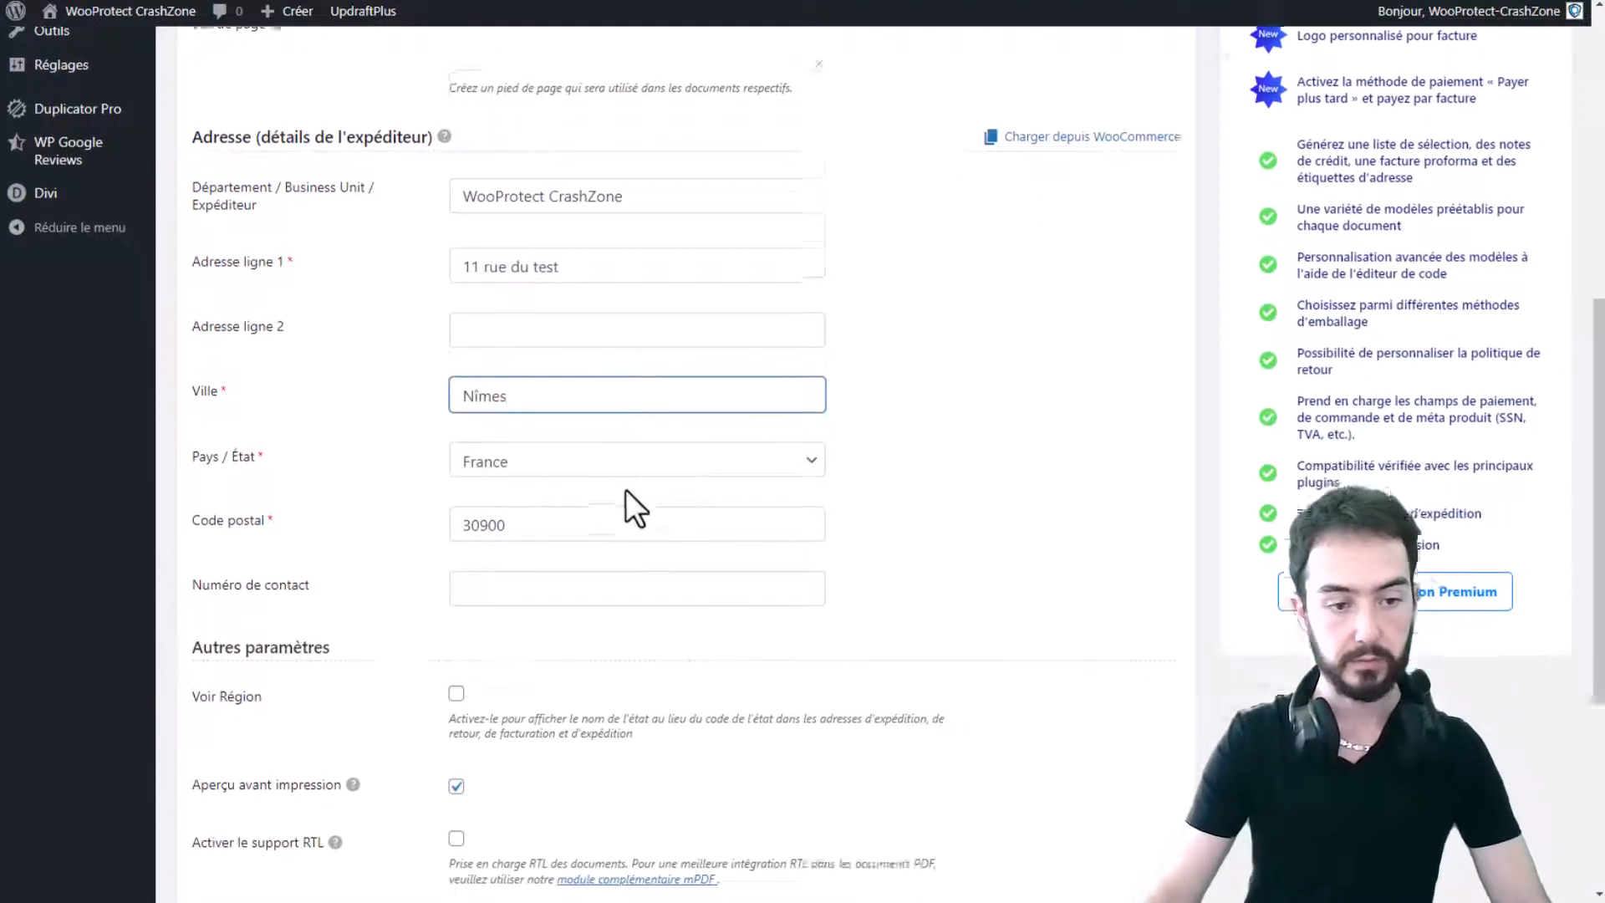
pyautogui.click(980, 445)
pyautogui.scroll(-5, 978, 441)
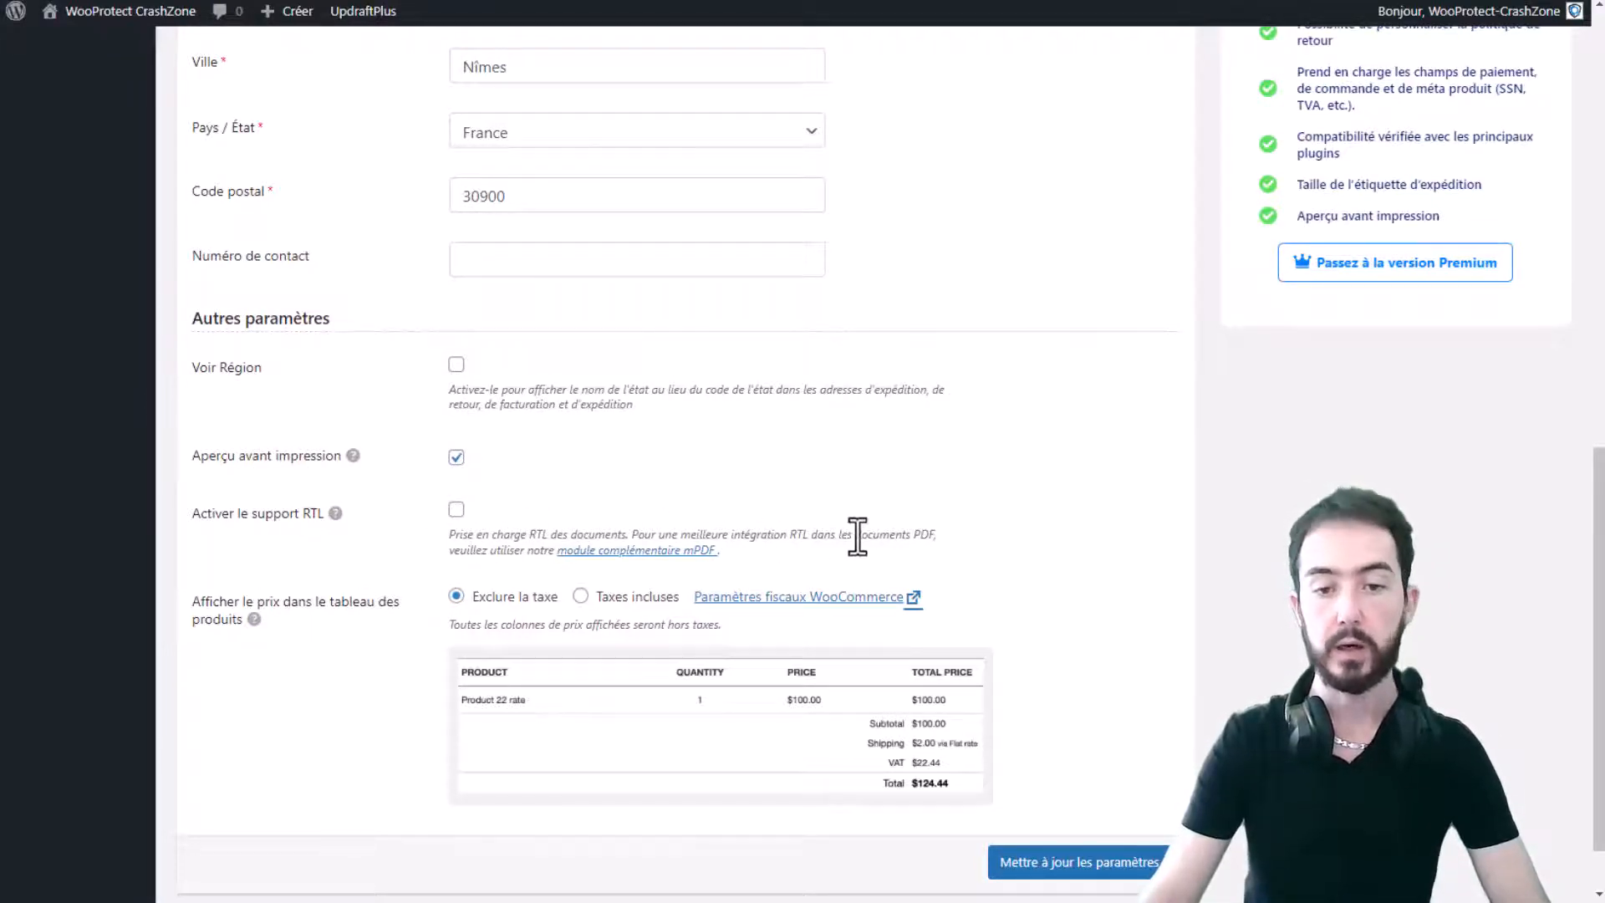
# - Highlight the notes about RTL support in PDFs and the mPDF add-on
pyautogui.moveTo(712, 535); pyautogui.dragTo(953, 541)
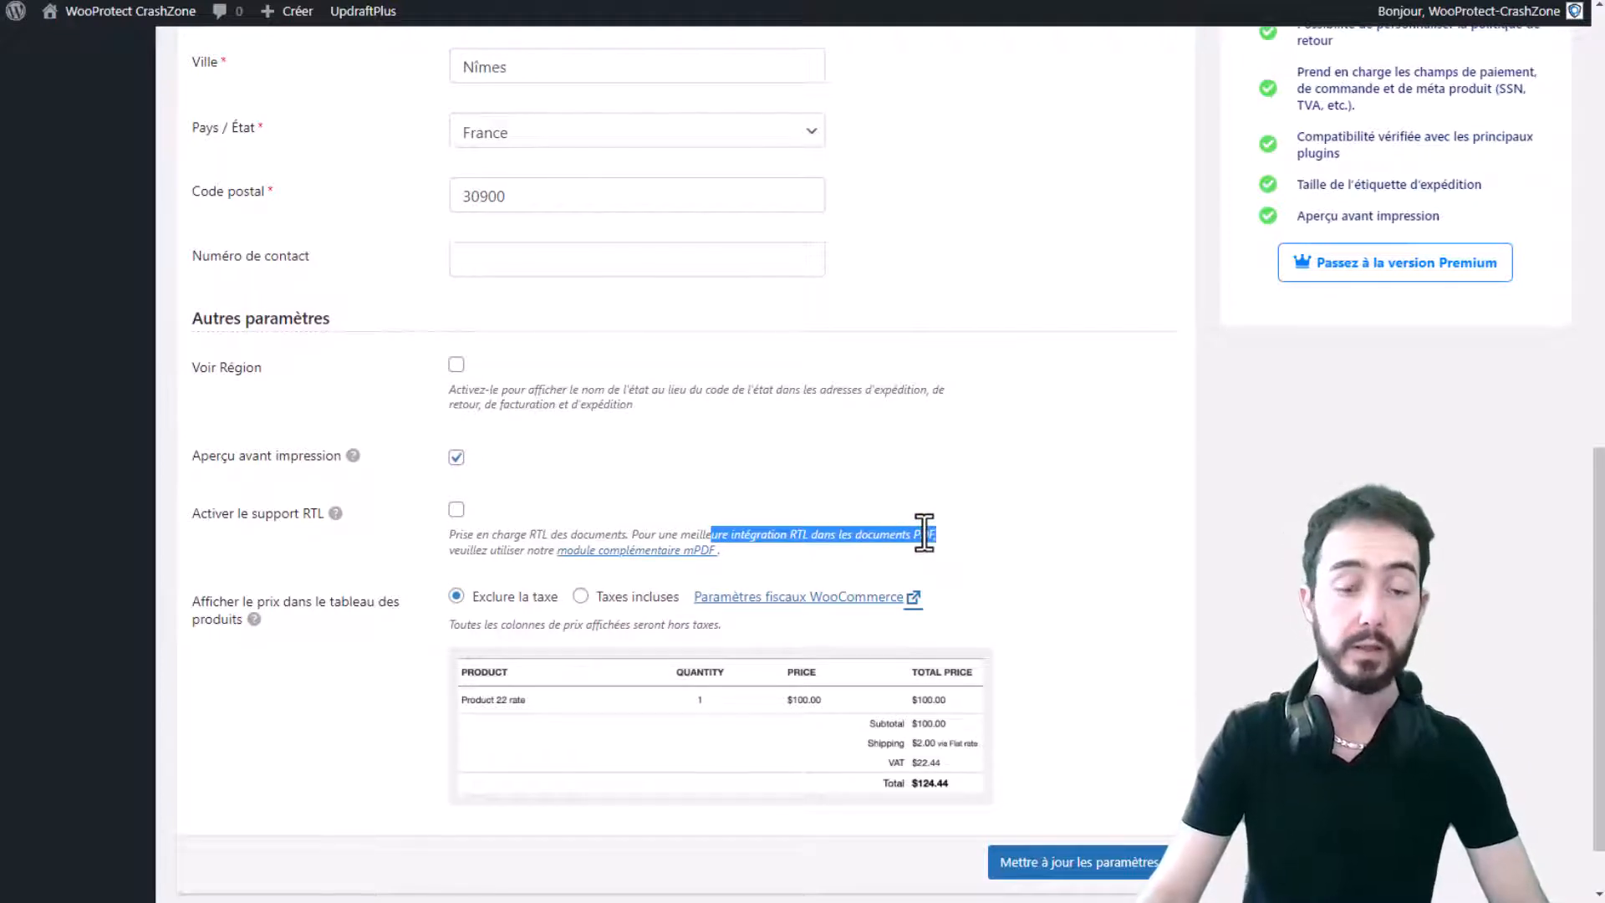
pyautogui.click(878, 528)
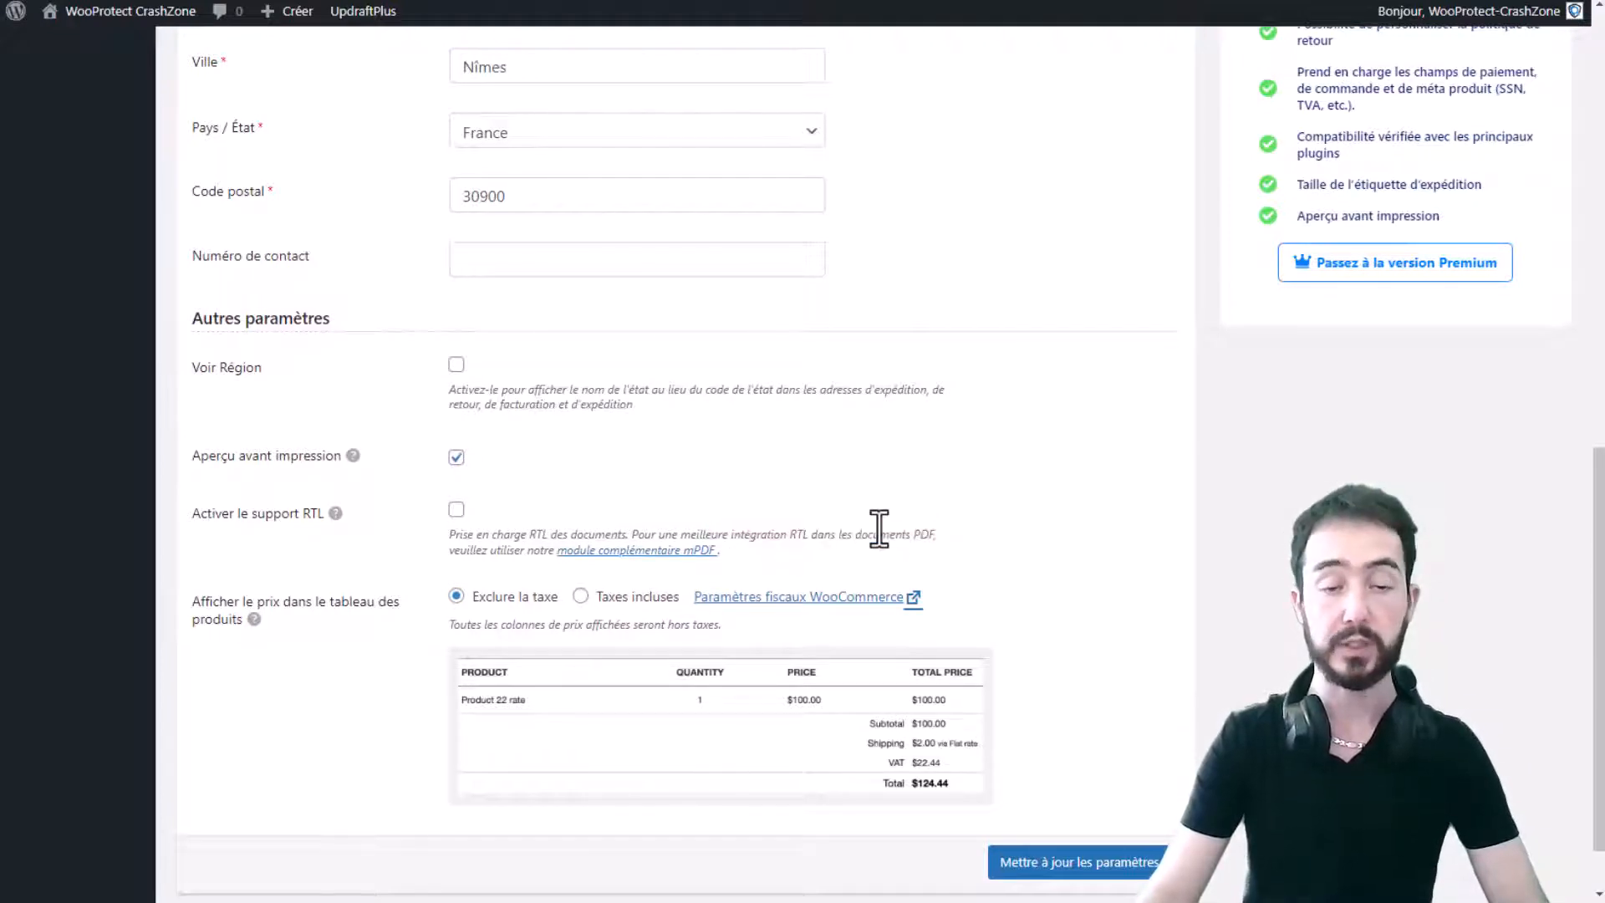
pyautogui.moveTo(724, 550); pyautogui.dragTo(568, 555)
pyautogui.click(530, 539)
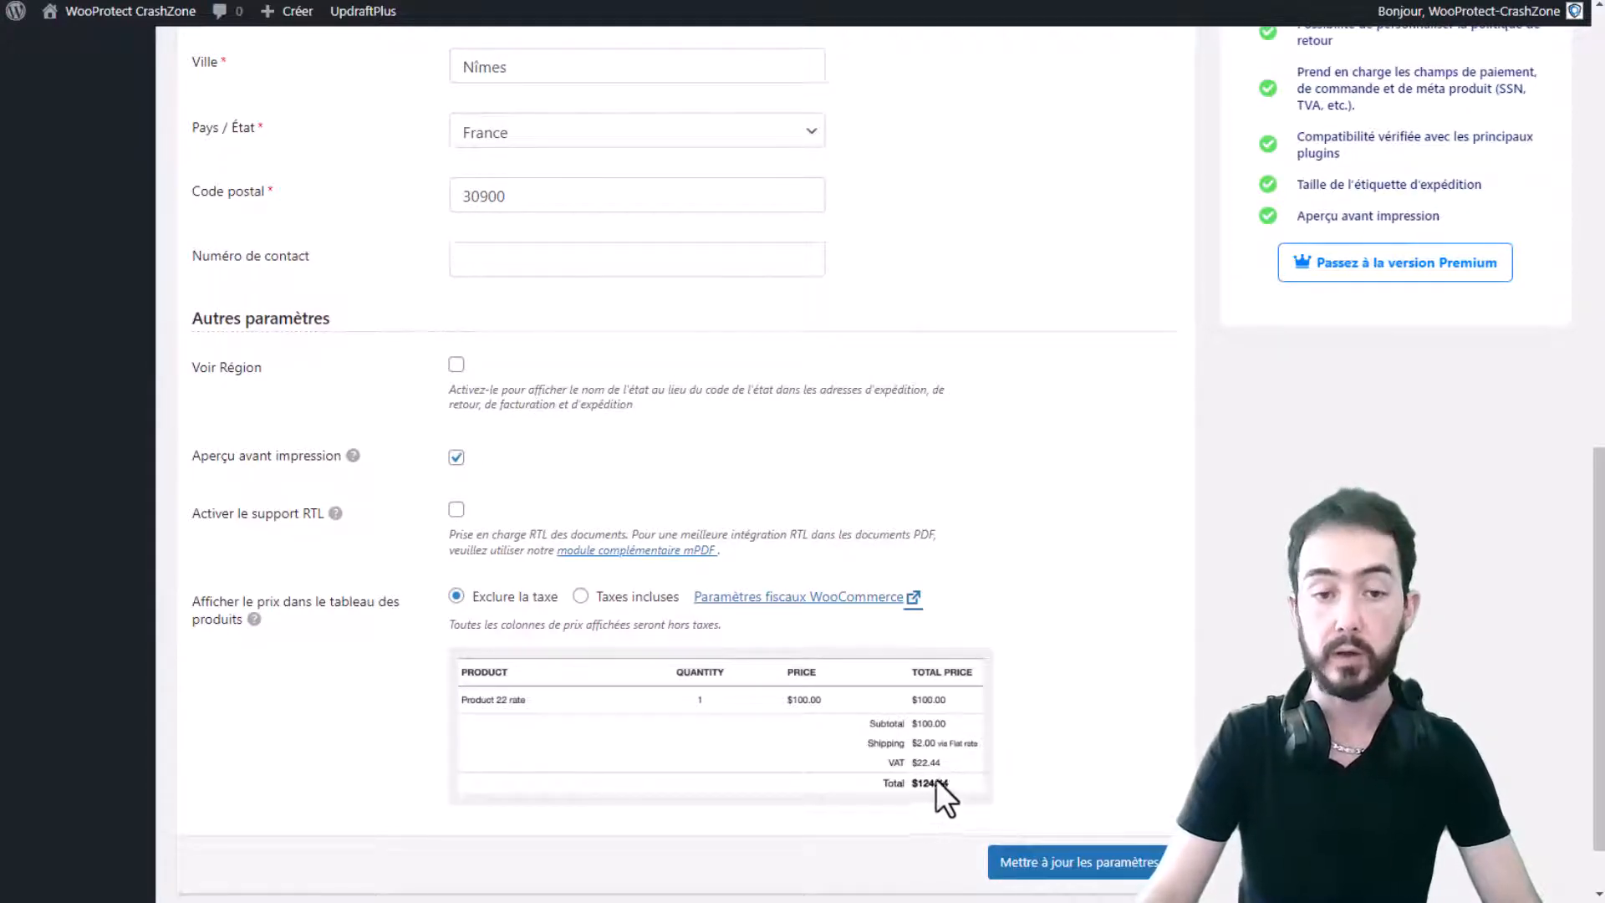
# - Set product table prices to exclude tax after trying tax-inclusive
pyautogui.click(580, 596)
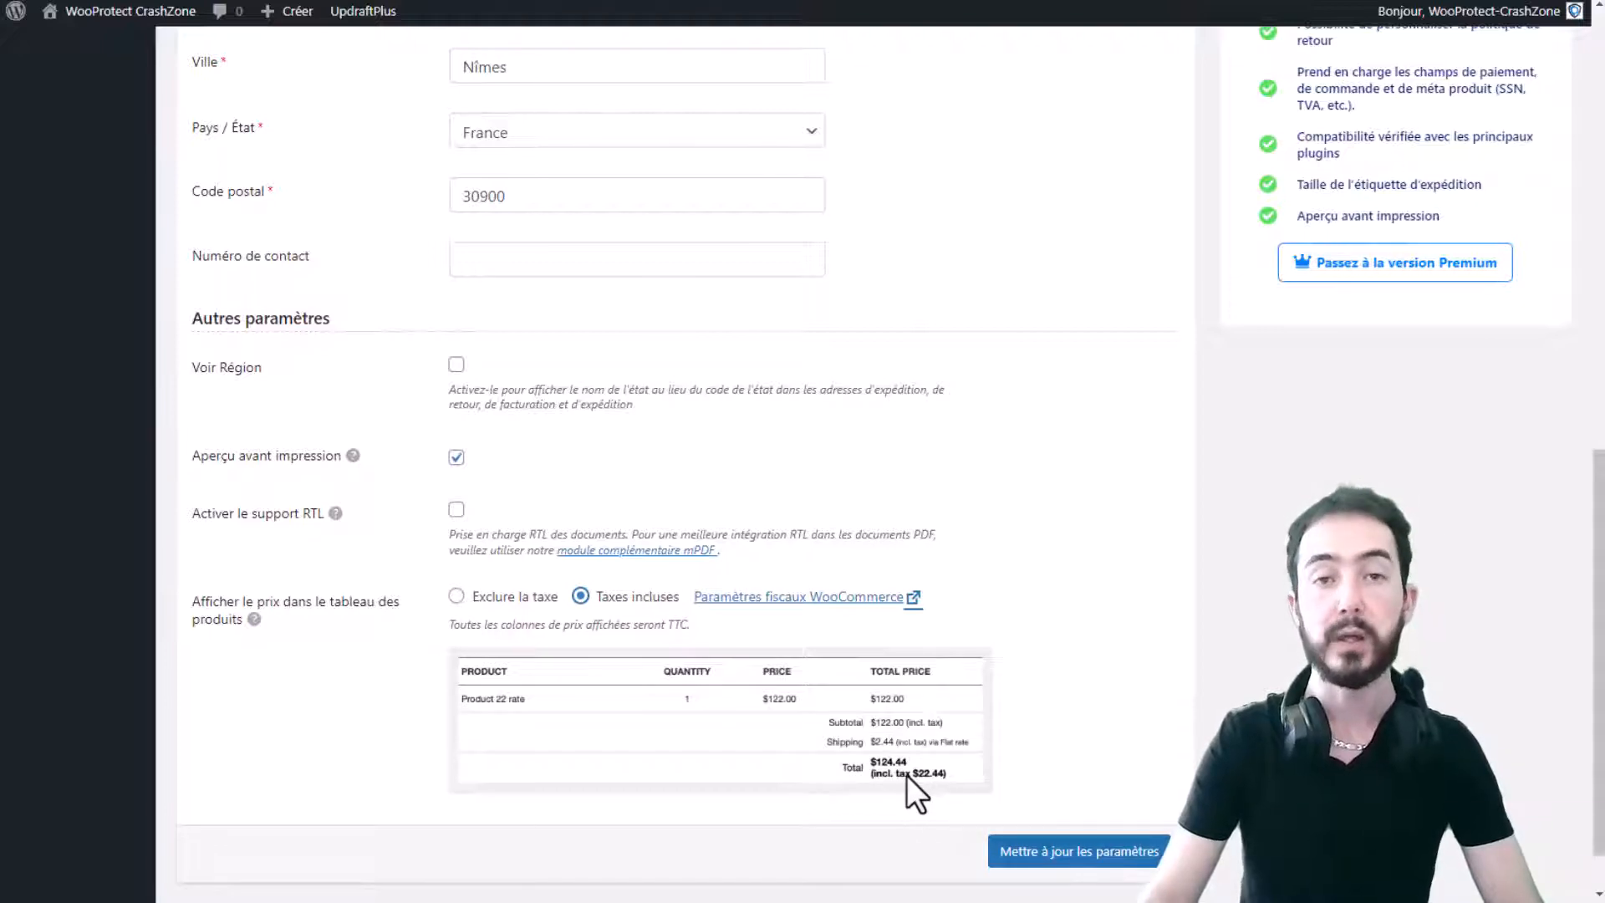
pyautogui.click(456, 596)
pyautogui.click(580, 596)
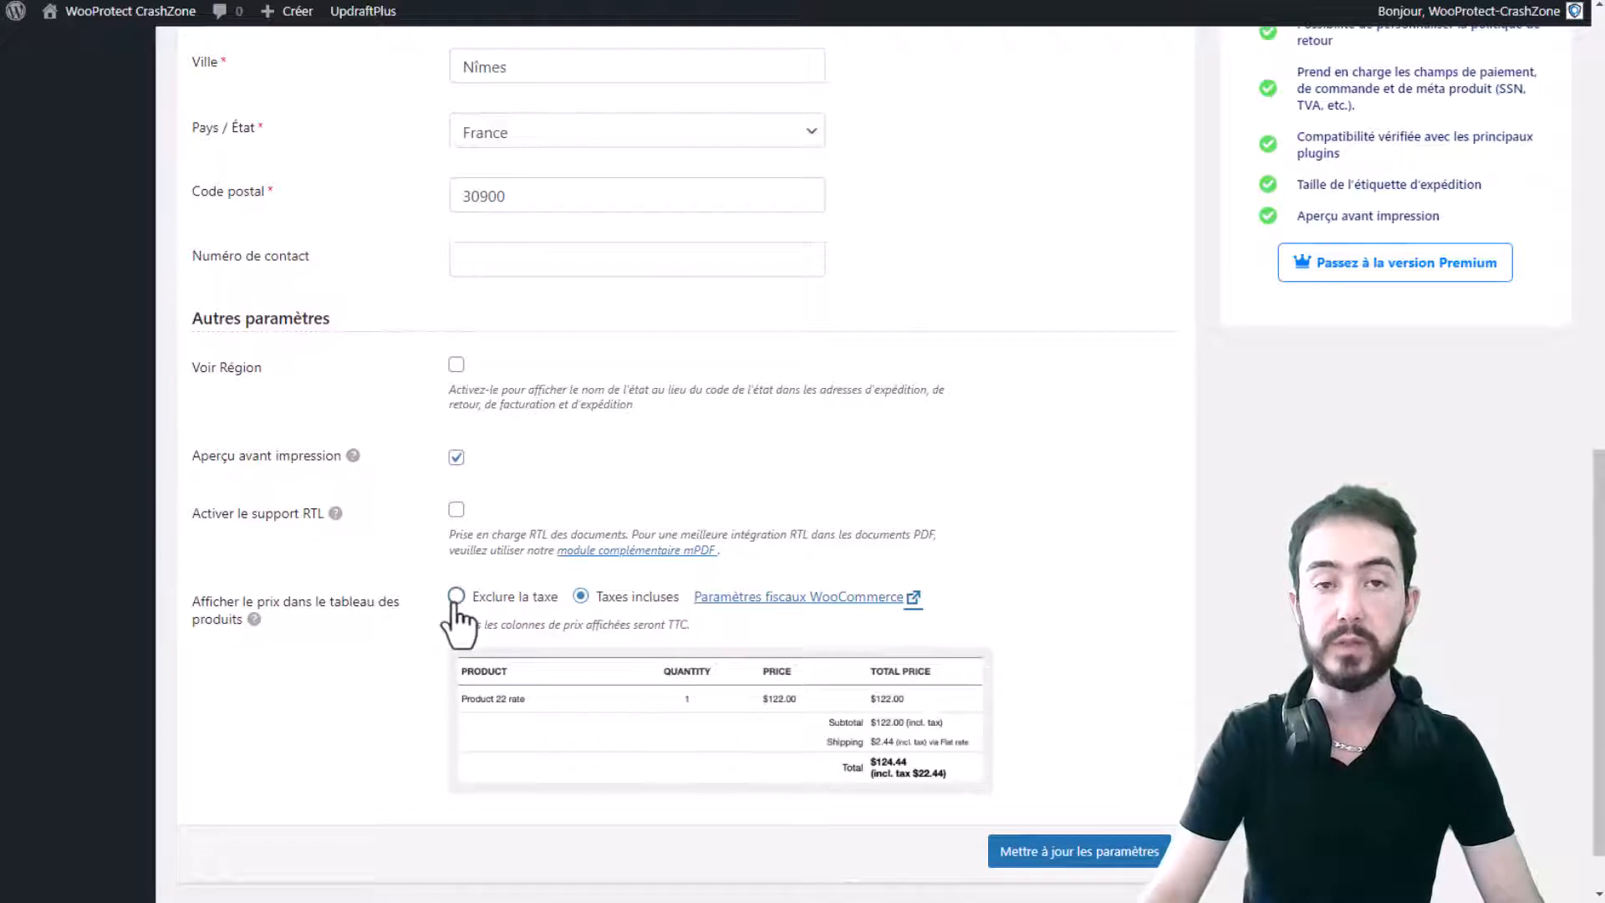
pyautogui.click(456, 596)
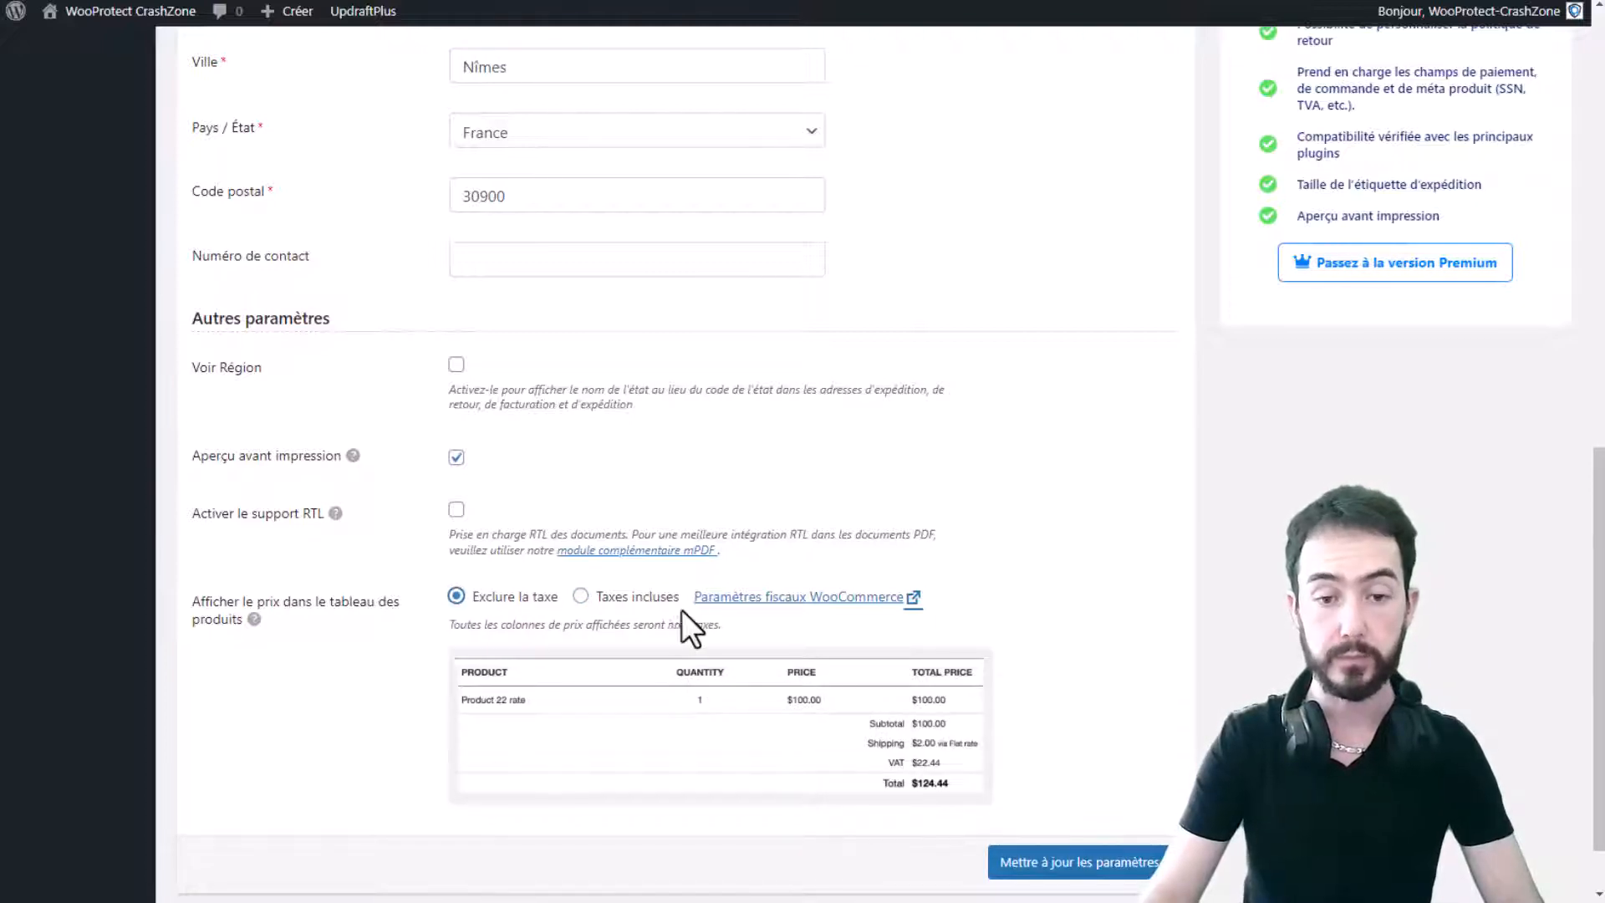
# - Check the WooCommerce tax settings, then return to the invoice plugin settings
pyautogui.click(767, 602)
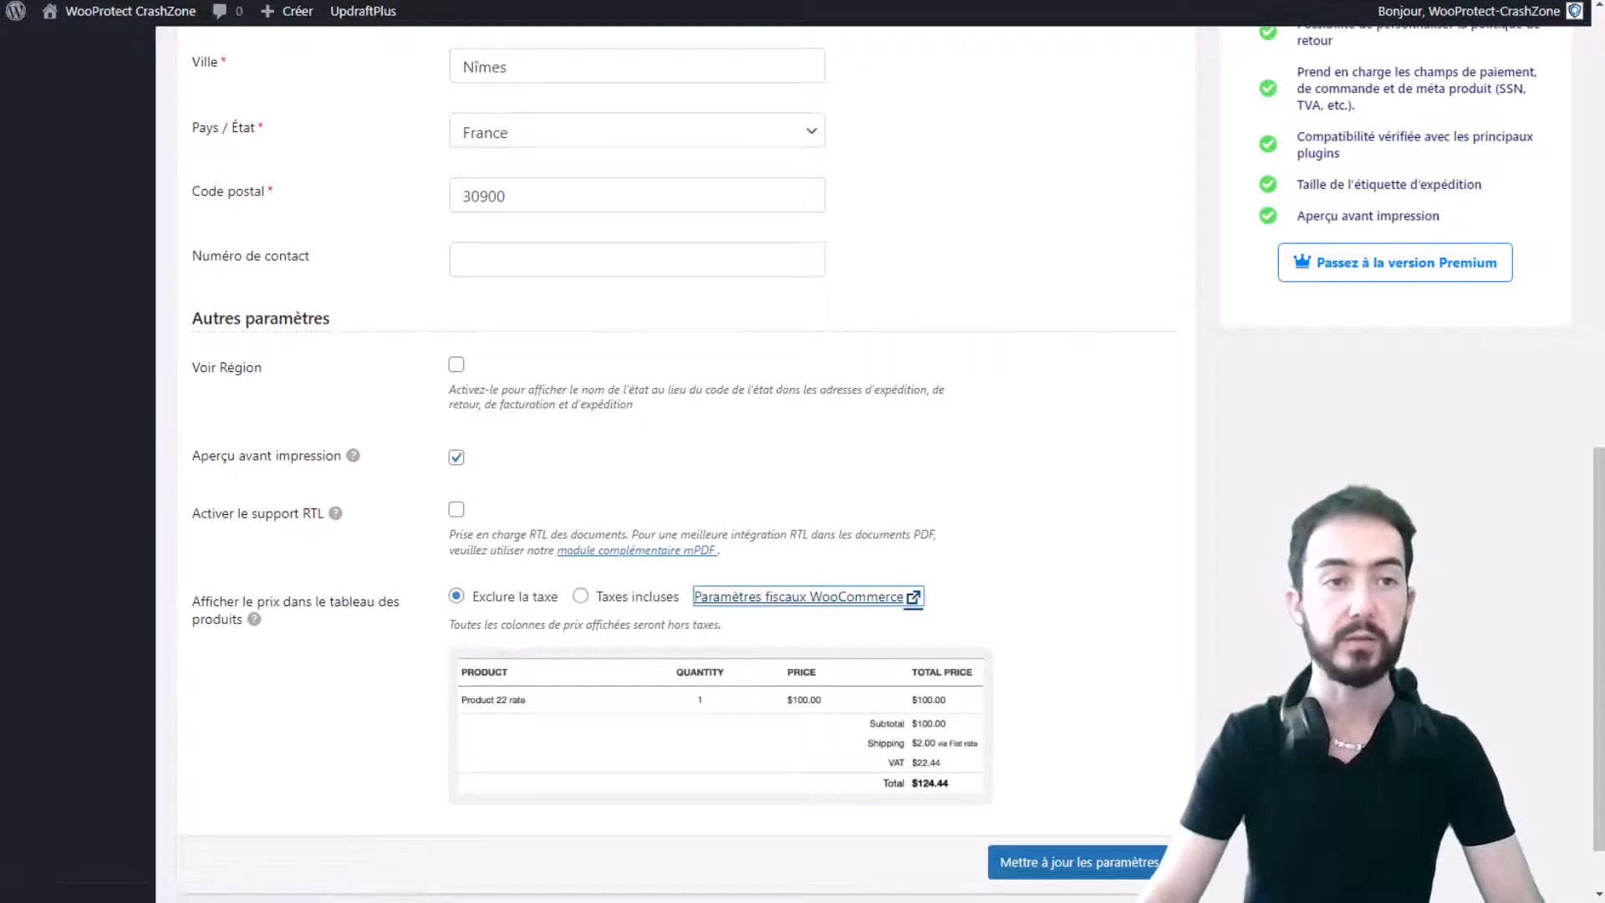
pyautogui.scroll(-2, 1150, 426)
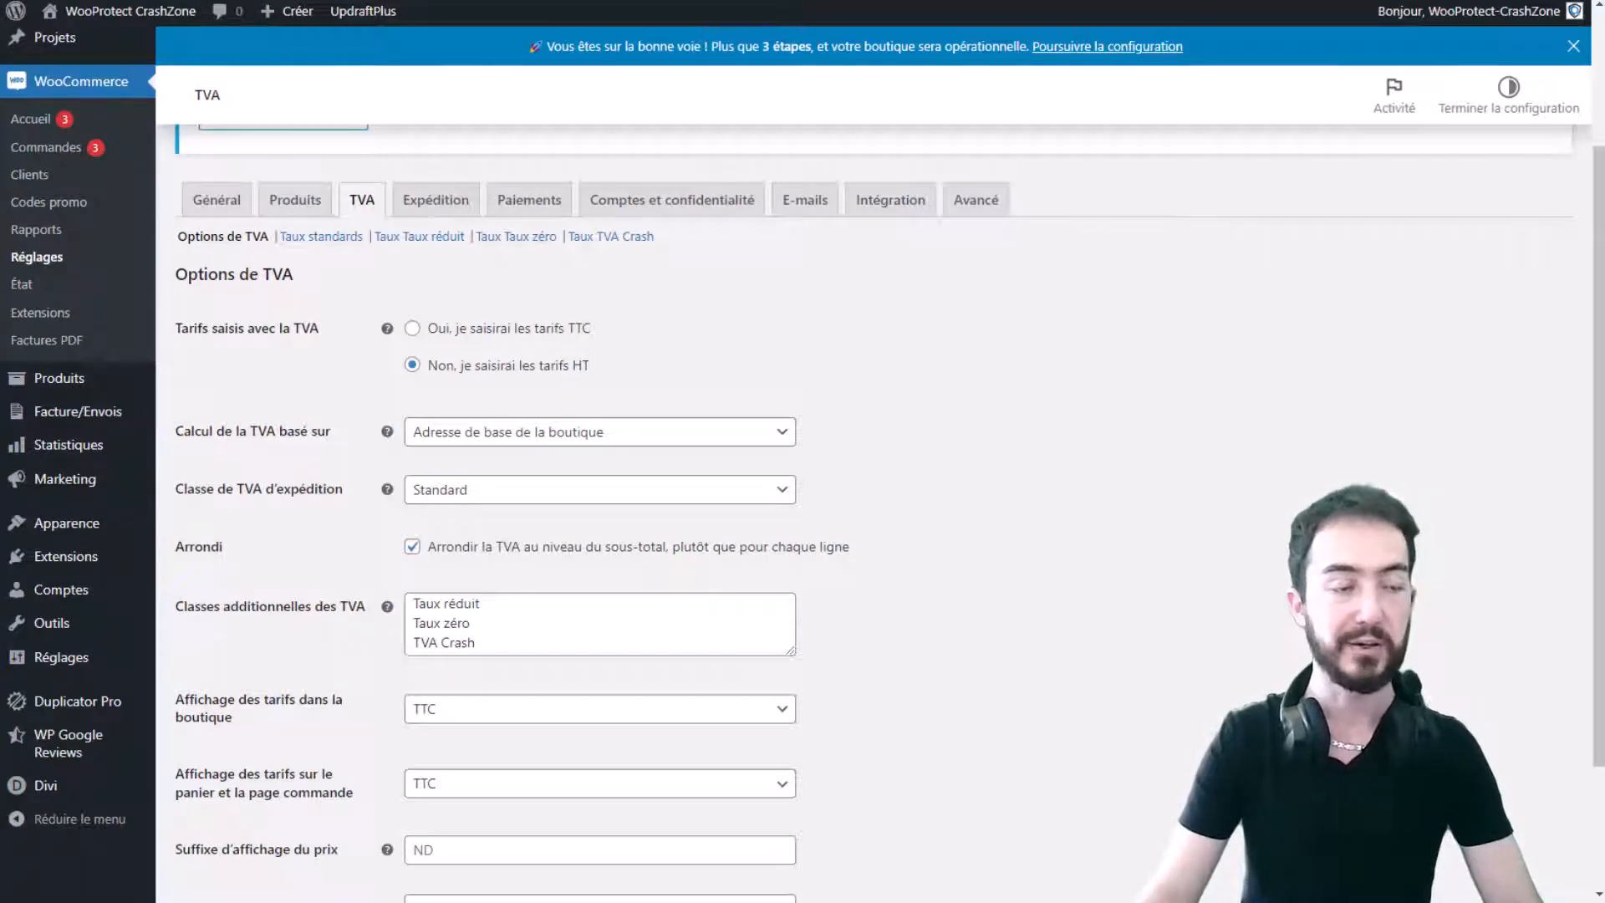
pyautogui.click(133, 1)
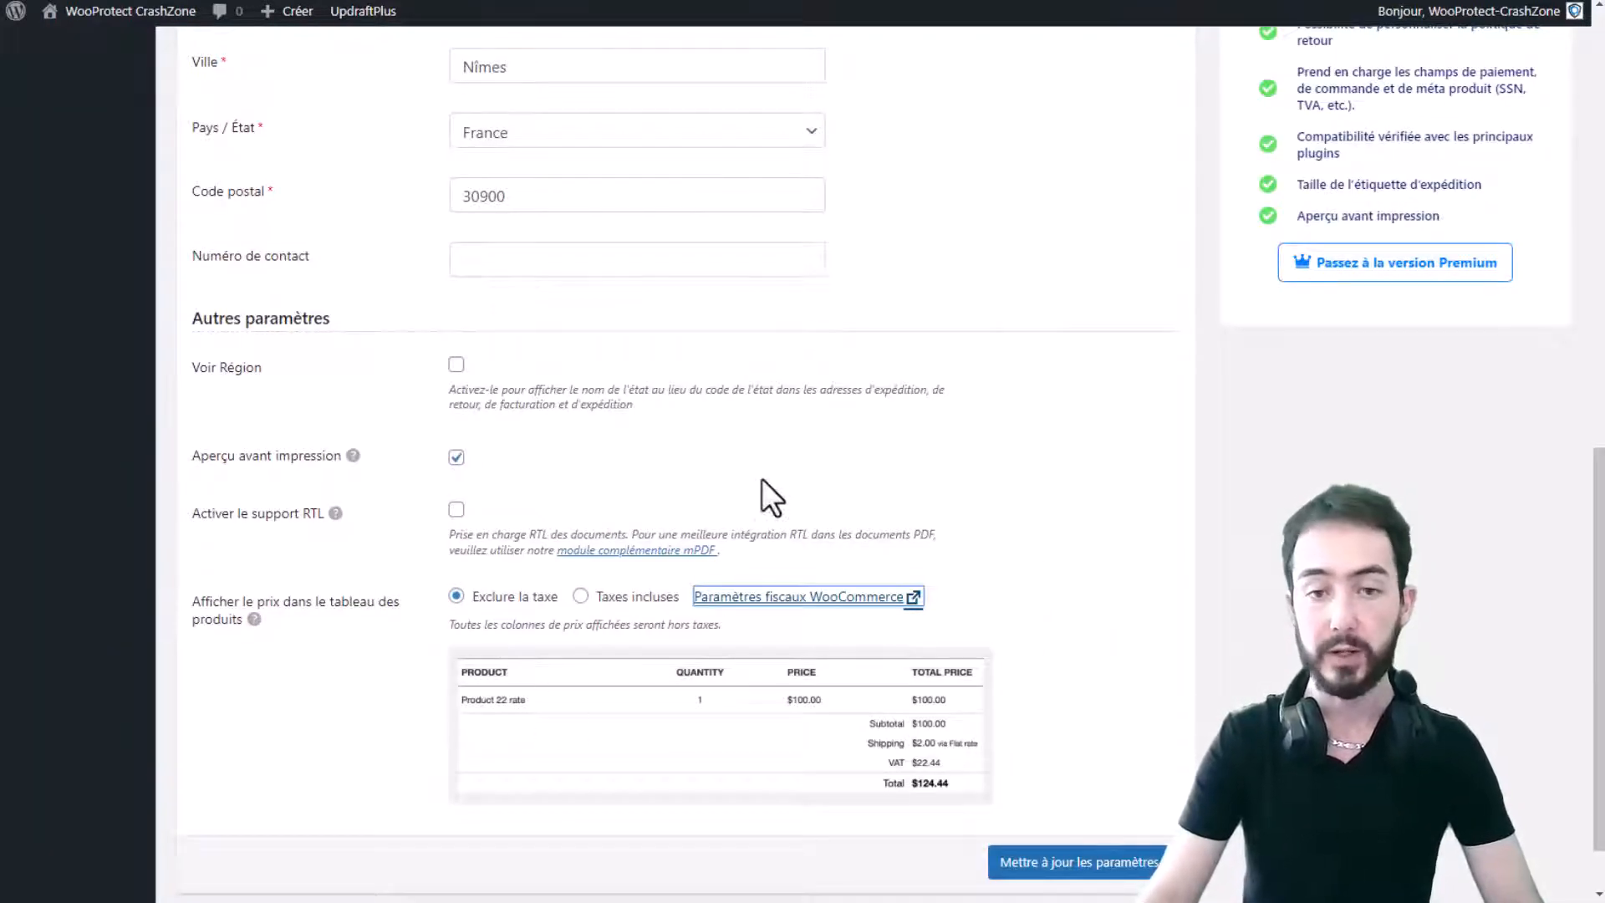
pyautogui.scroll(10, 763, 478)
pyautogui.scroll(-10, 814, 480)
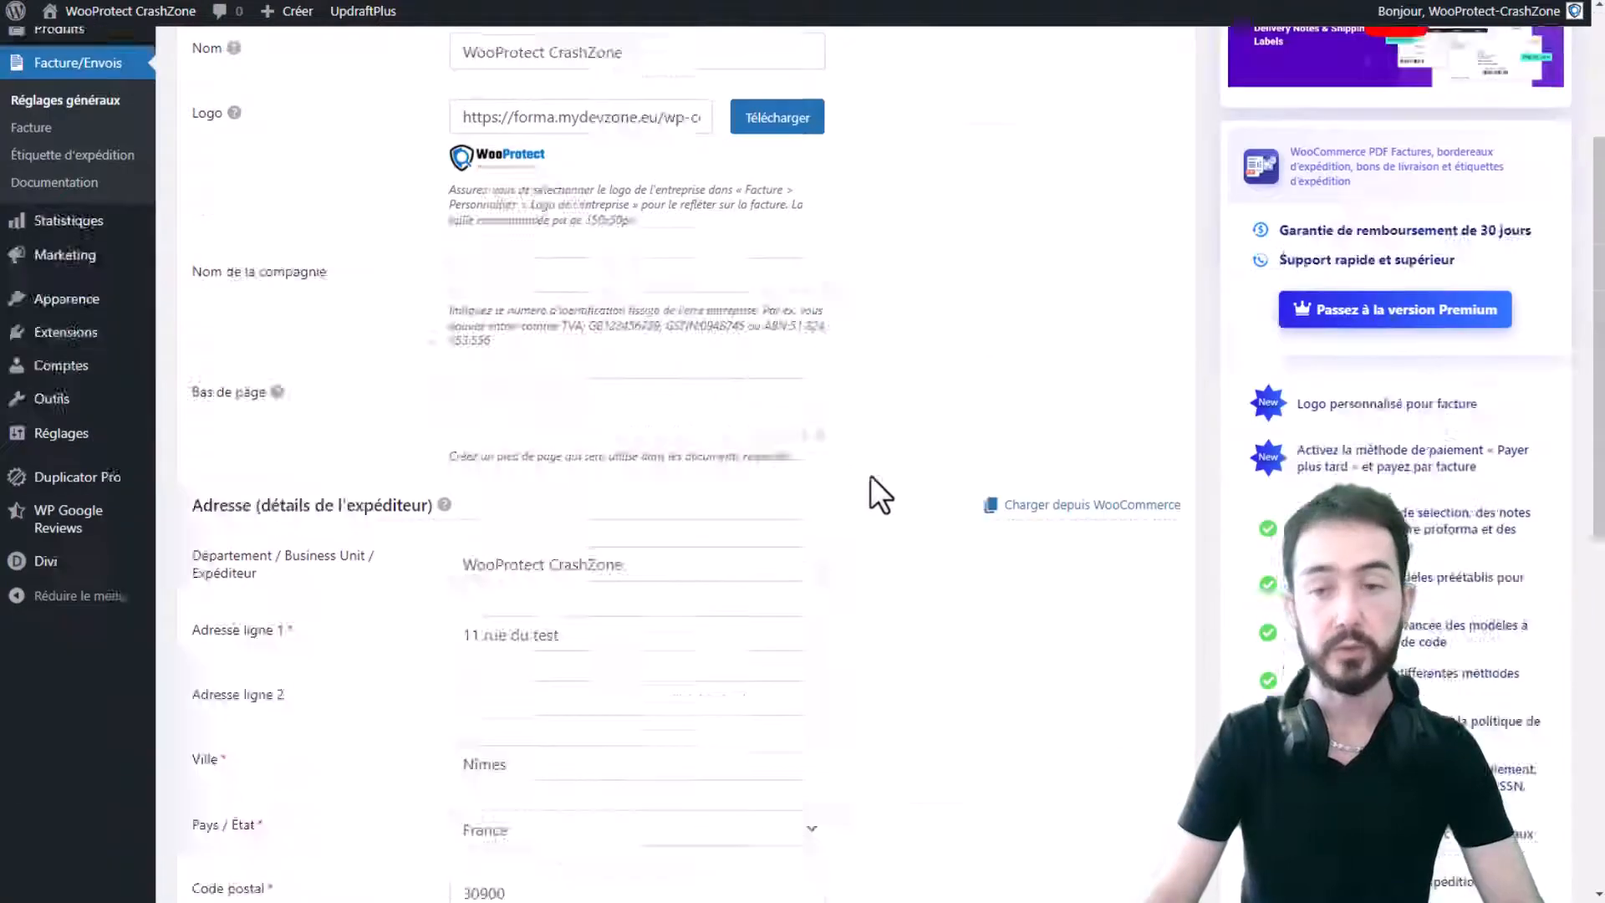
# - Save the general settings with Mettre à jour les paramètres and view the Guide d'aide
pyautogui.click(1095, 782)
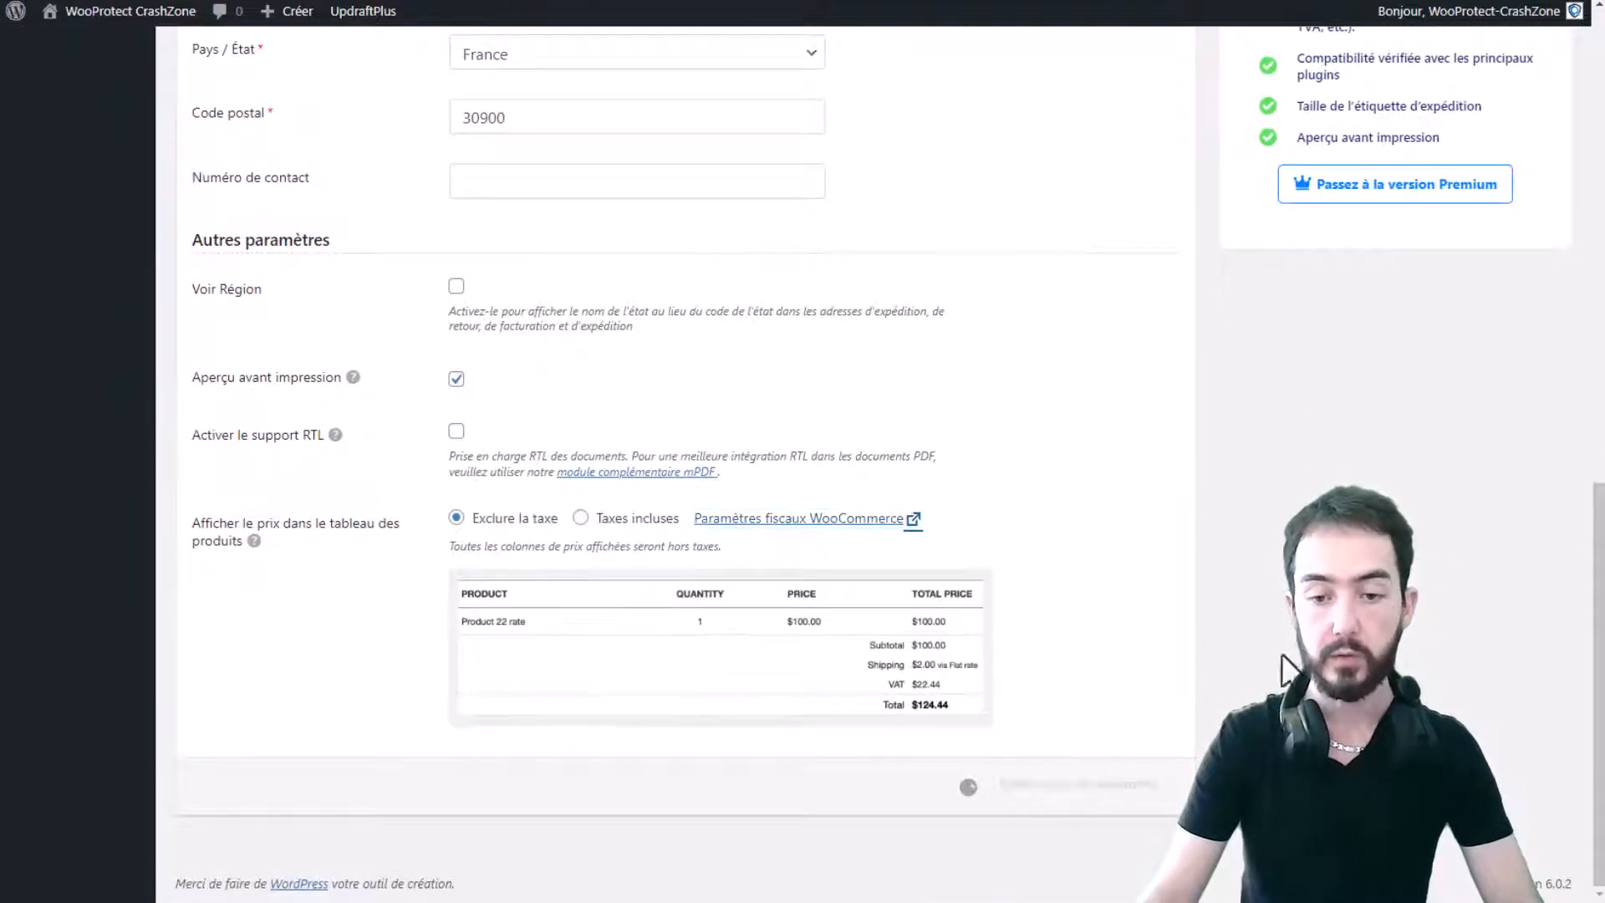
pyautogui.scroll(10, 1285, 623)
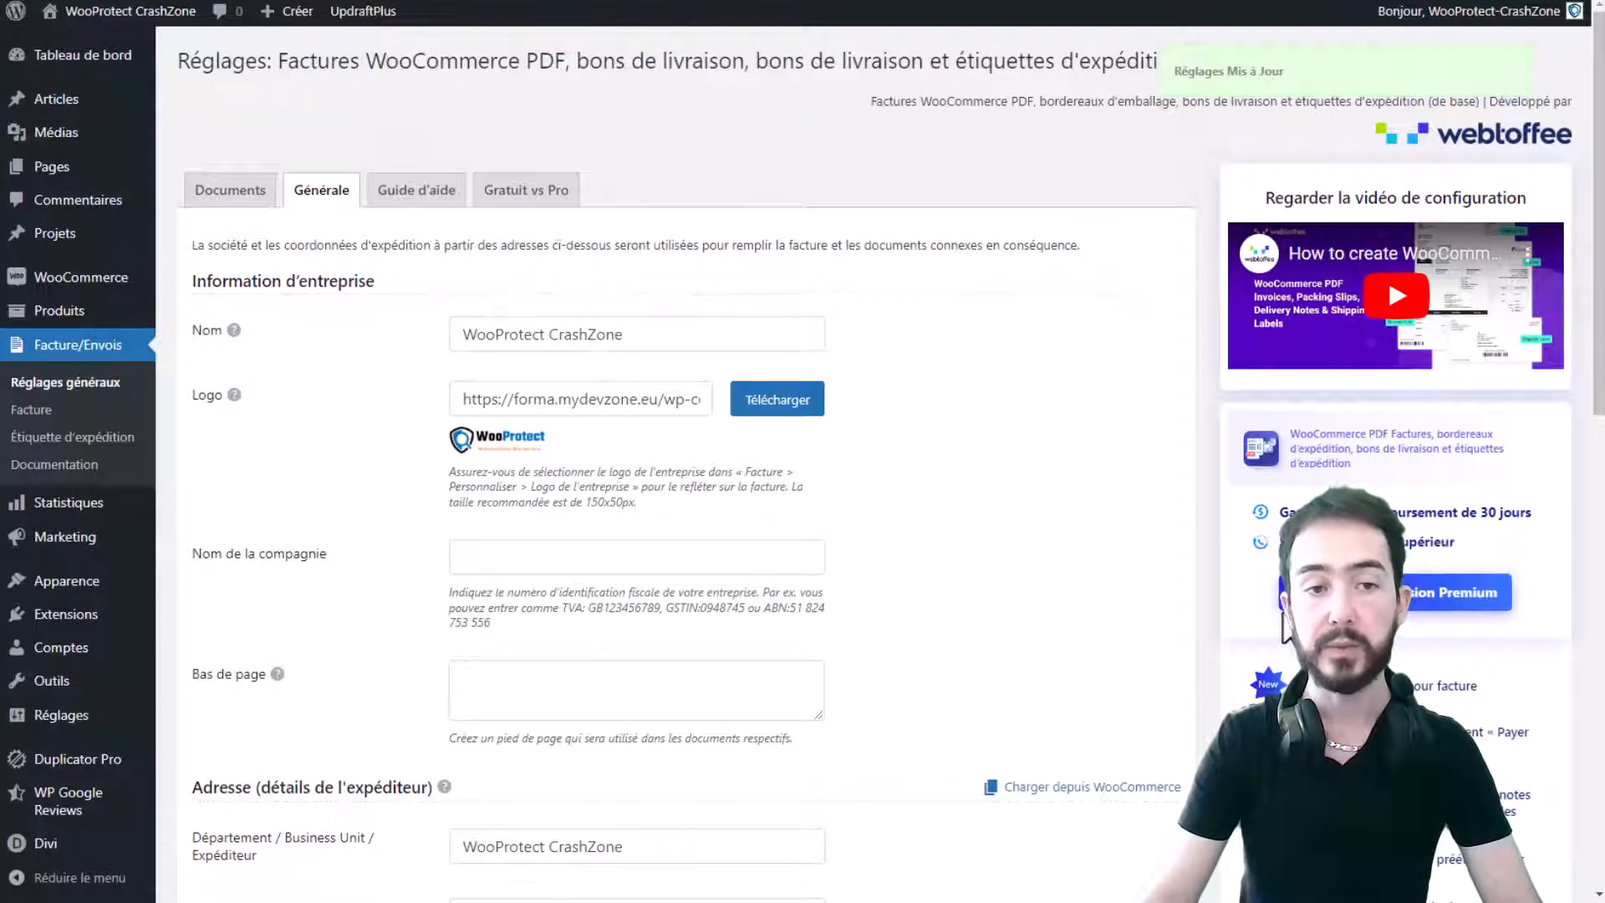
pyautogui.click(409, 193)
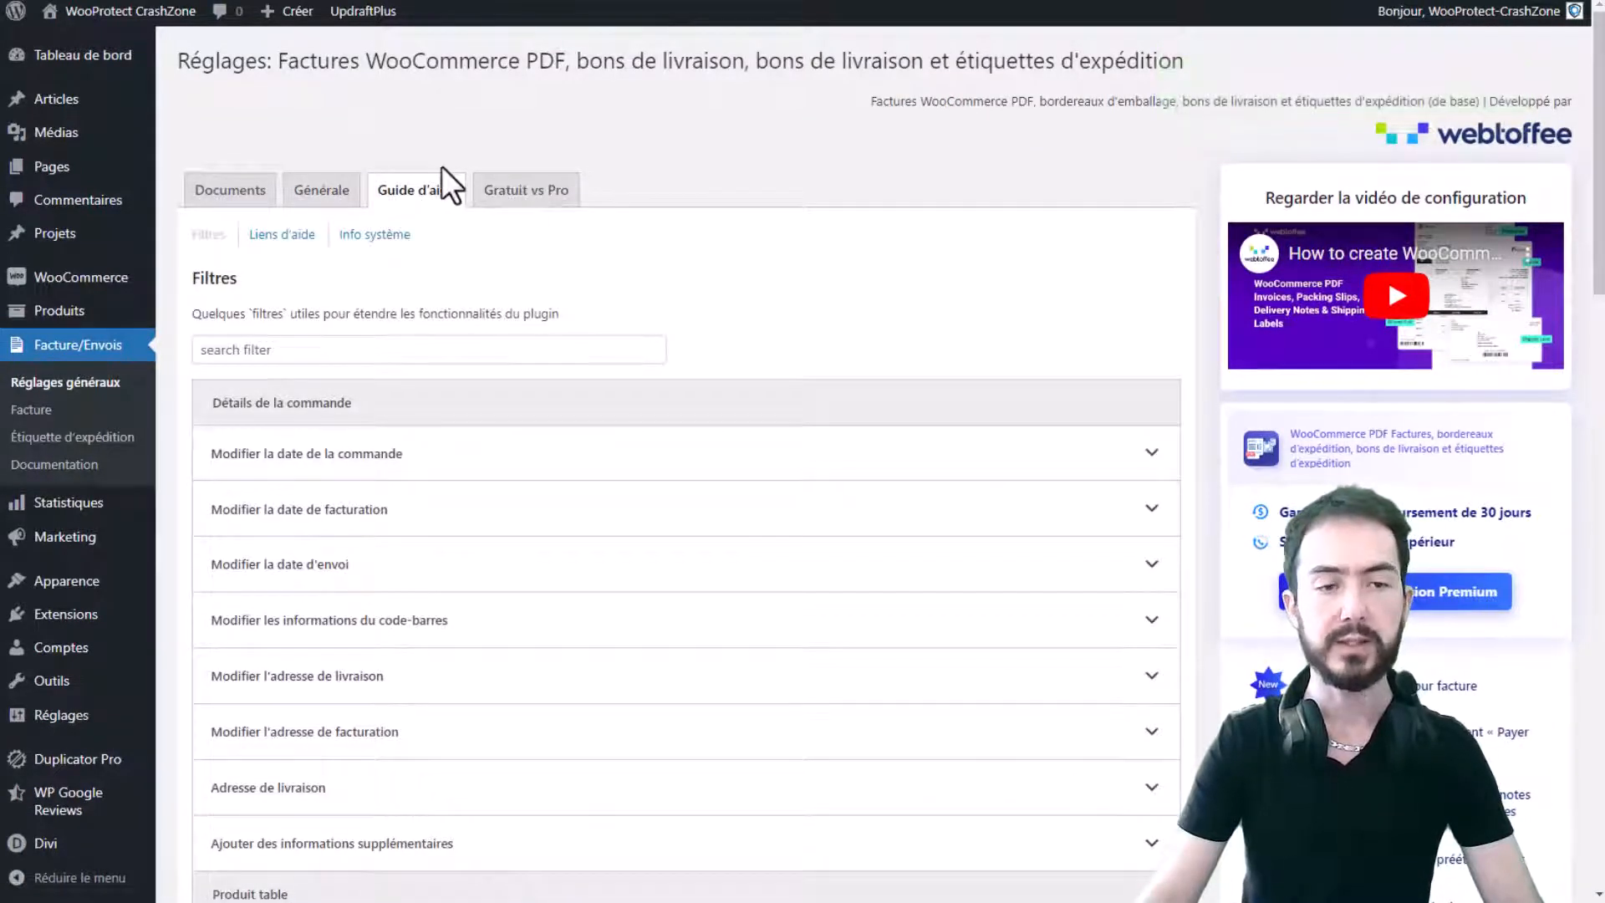
# - Review the Gratuit vs Pro comparison, highlighting documents missing from the free version
pyautogui.click(524, 192)
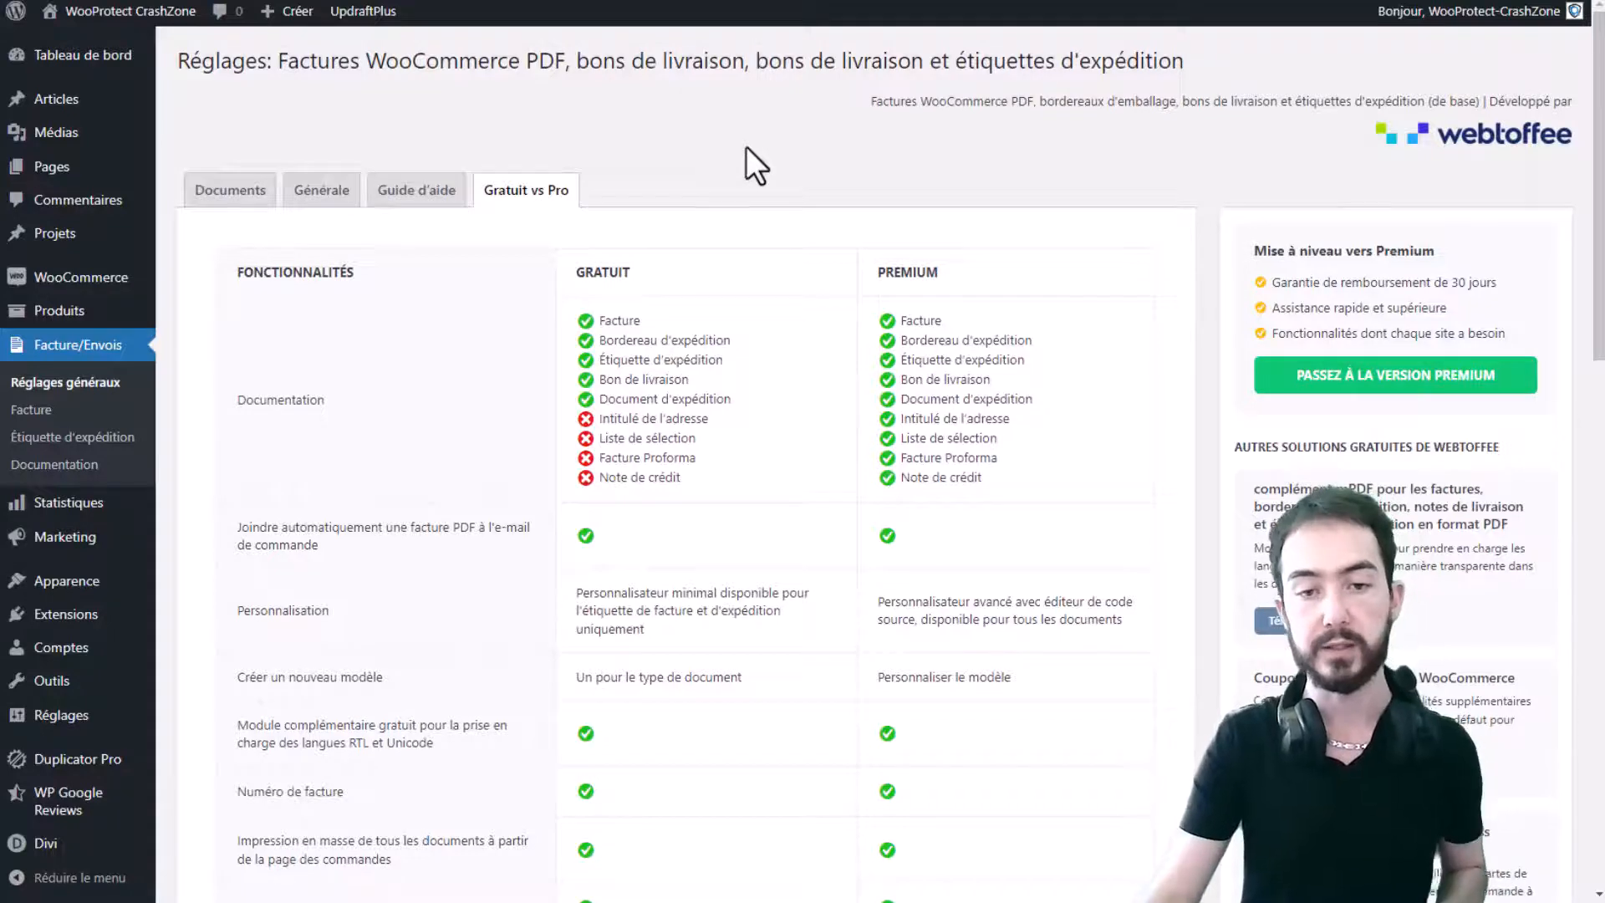
pyautogui.scroll(-7, 994, 169)
pyautogui.scroll(7, 676, 351)
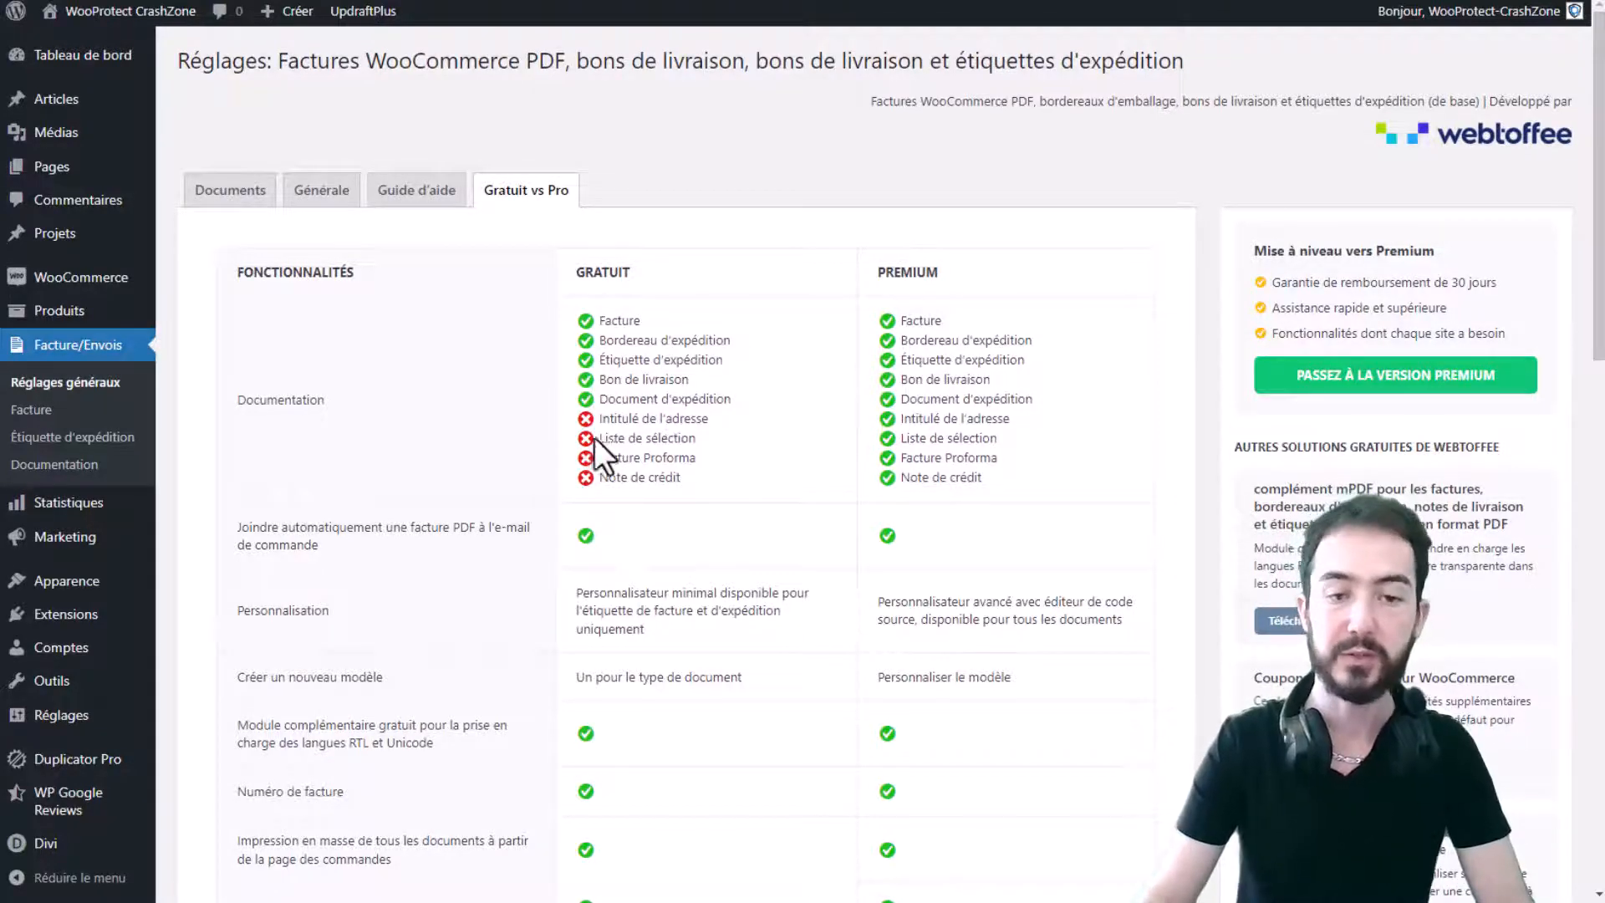
pyautogui.moveTo(613, 417); pyautogui.dragTo(695, 478)
pyautogui.scroll(-10, 720, 460)
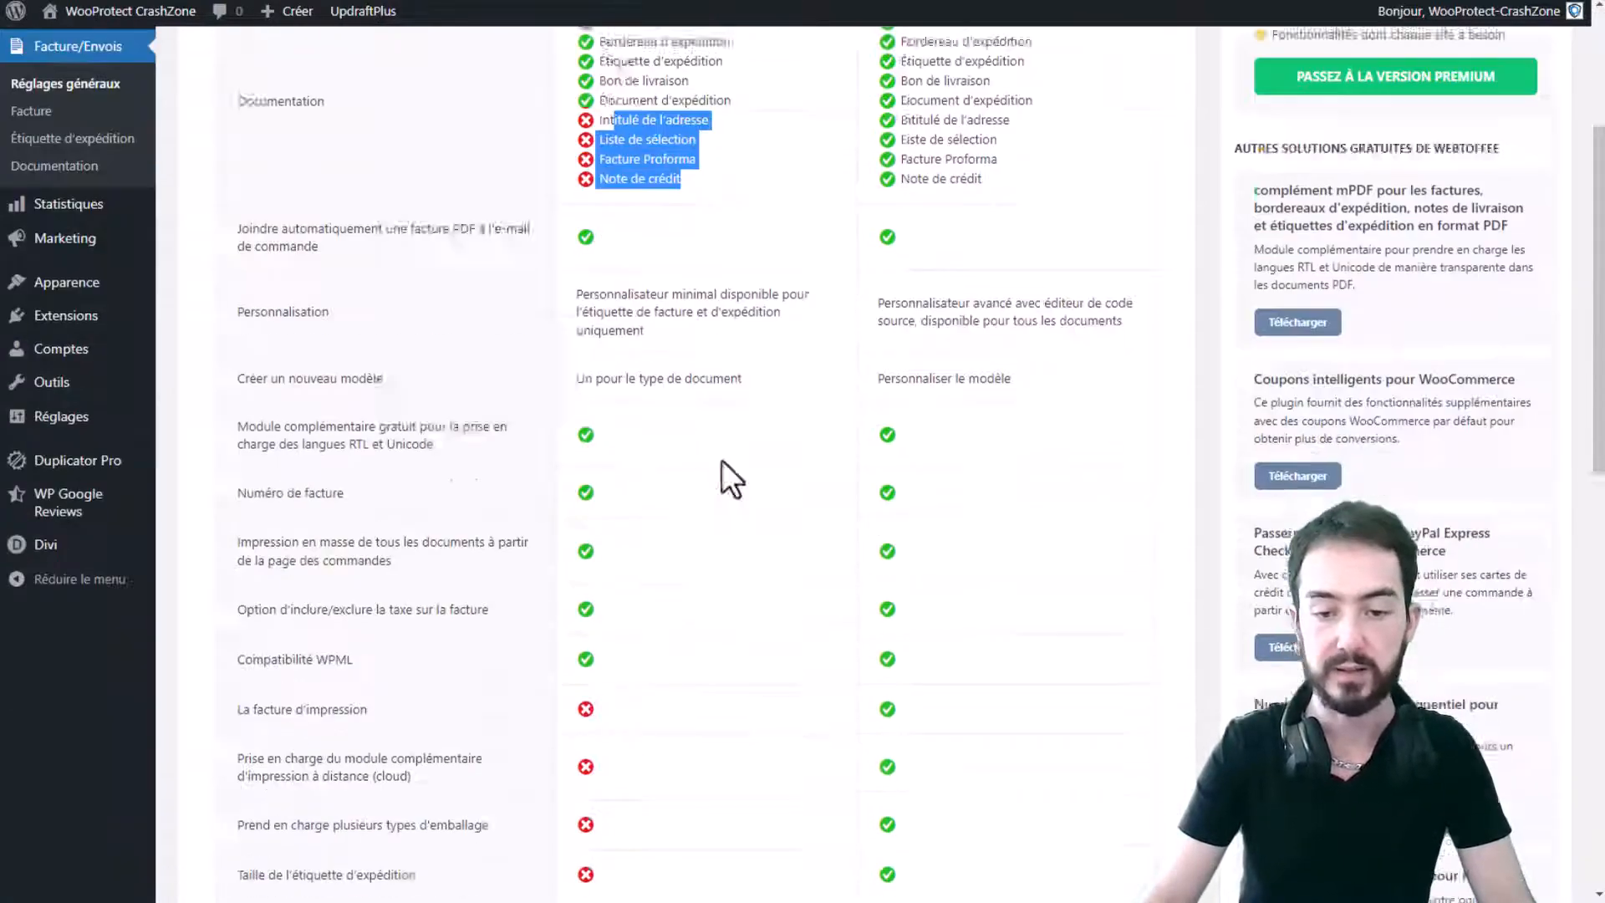
pyautogui.scroll(-6, 356, 224)
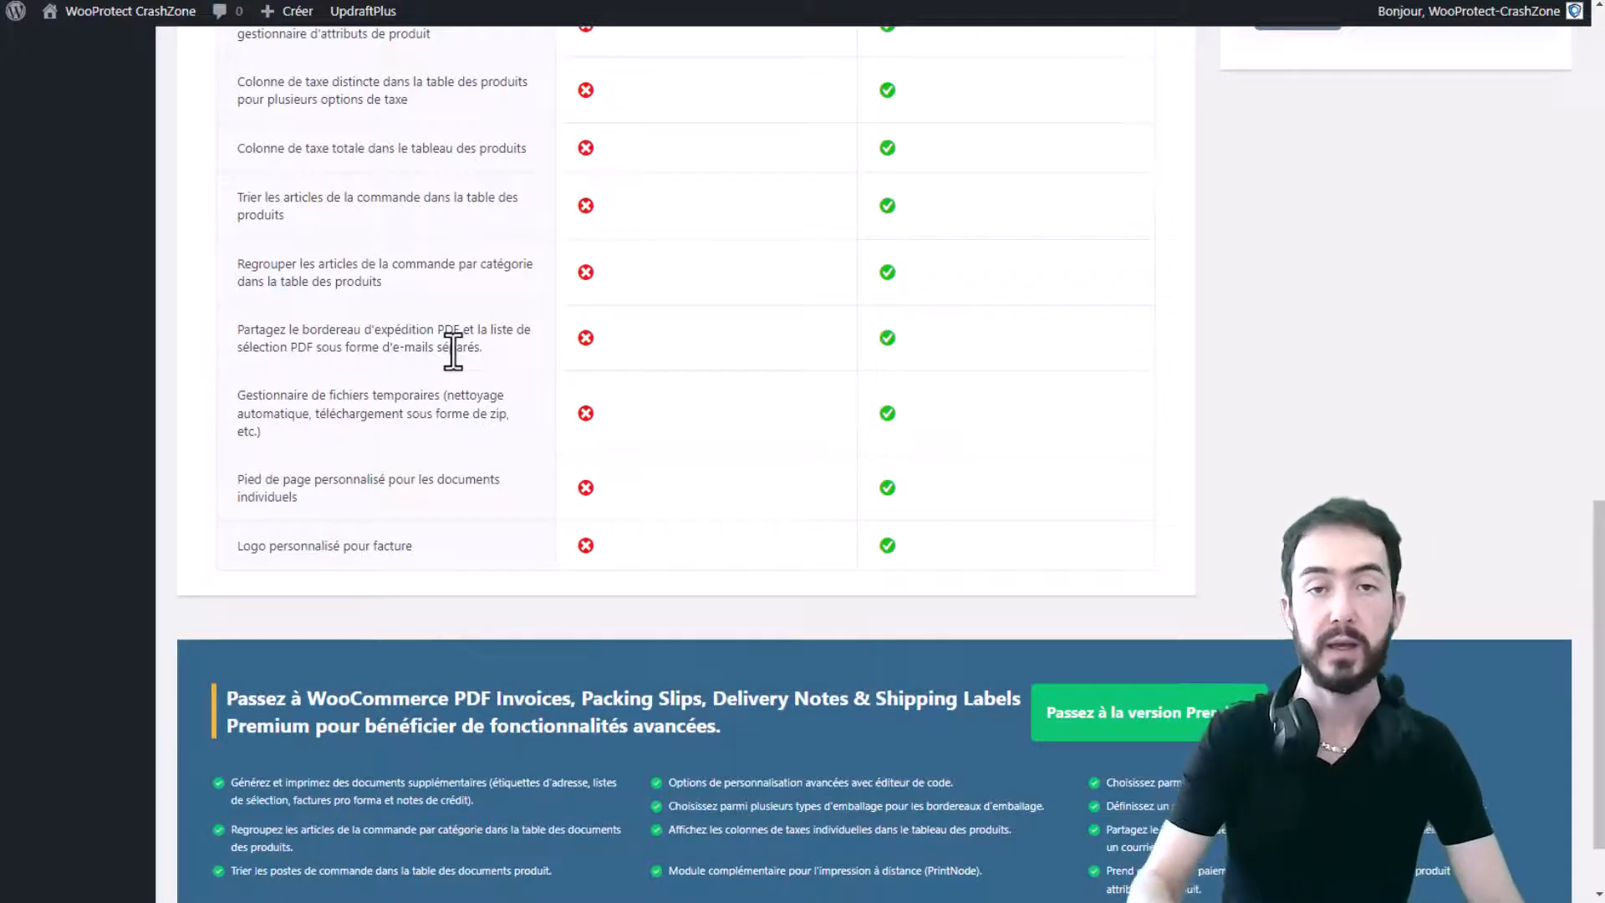
pyautogui.scroll(8, 438, 351)
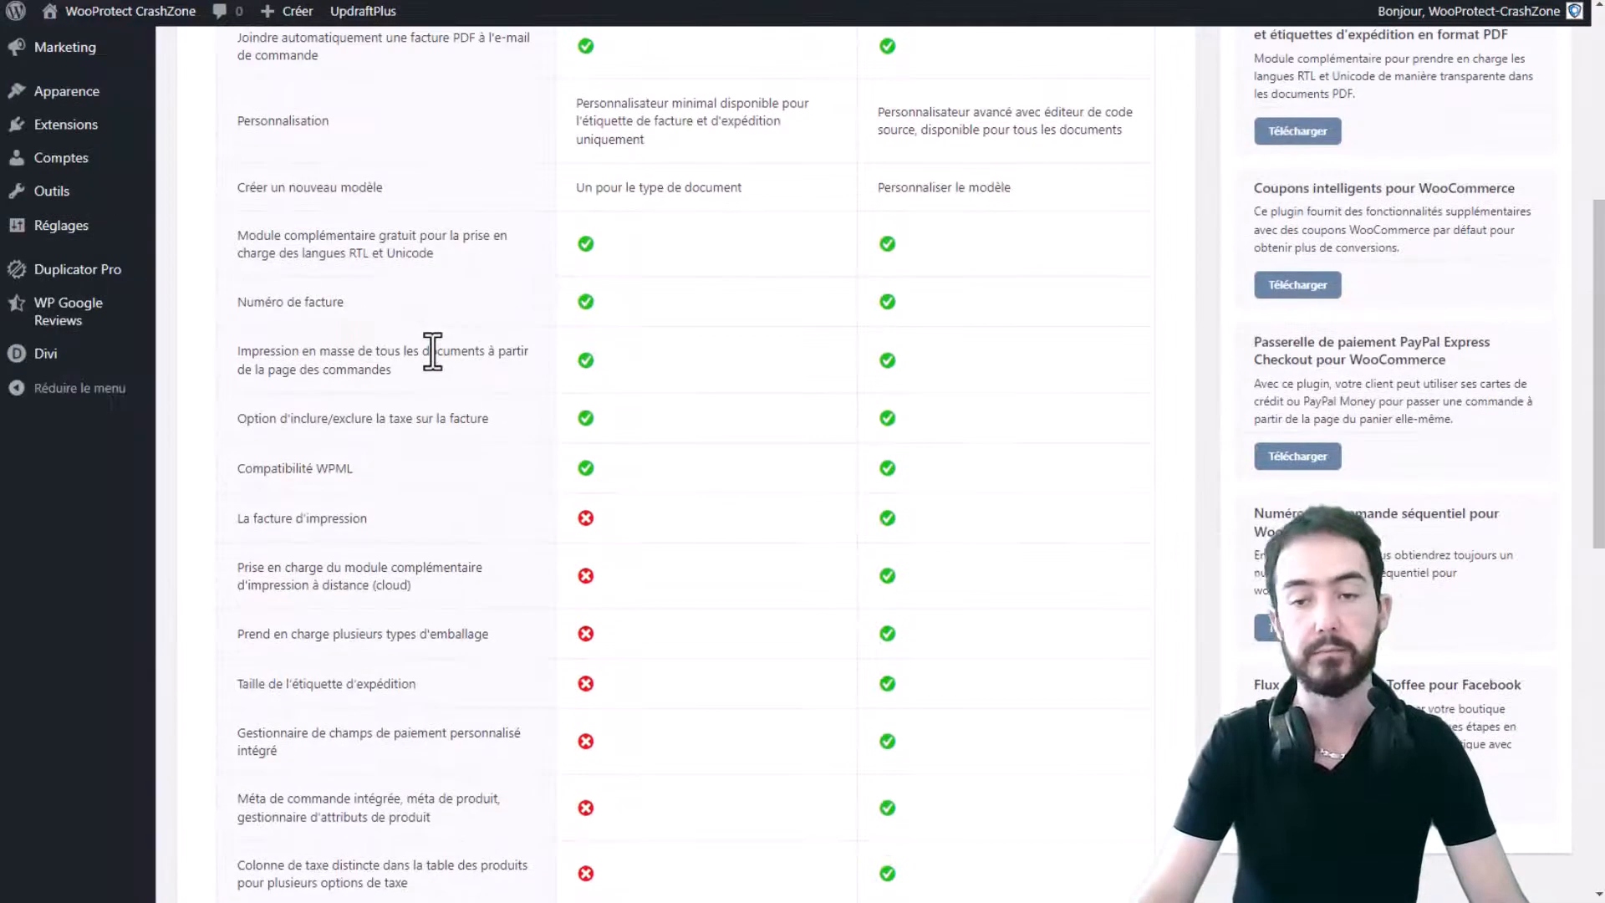
pyautogui.scroll(5, 432, 351)
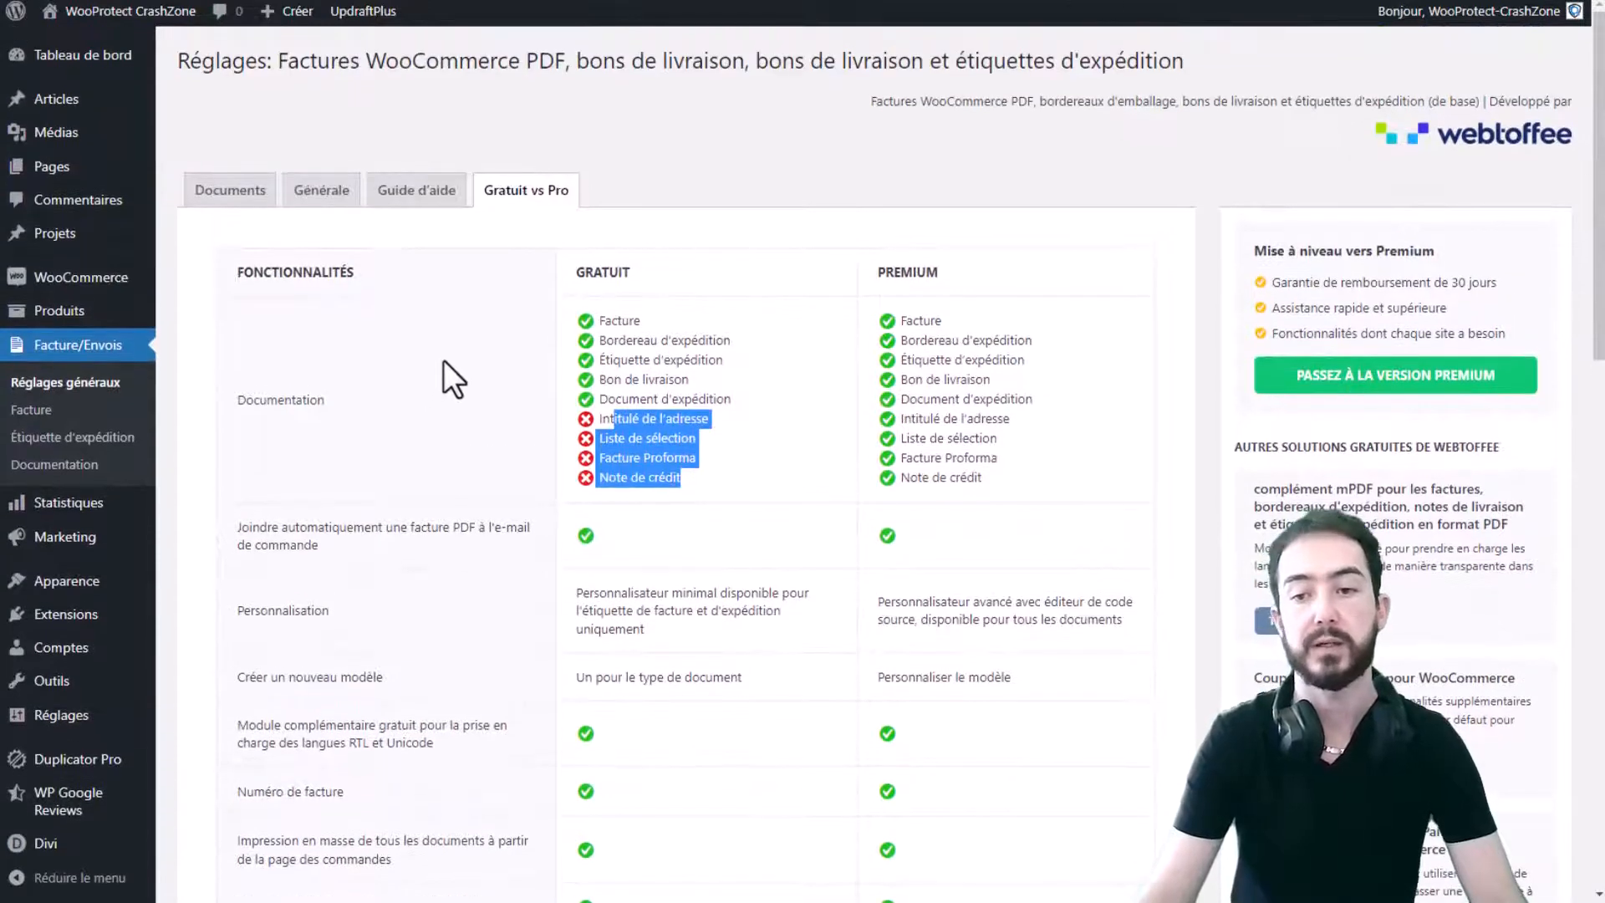
pyautogui.click(688, 152)
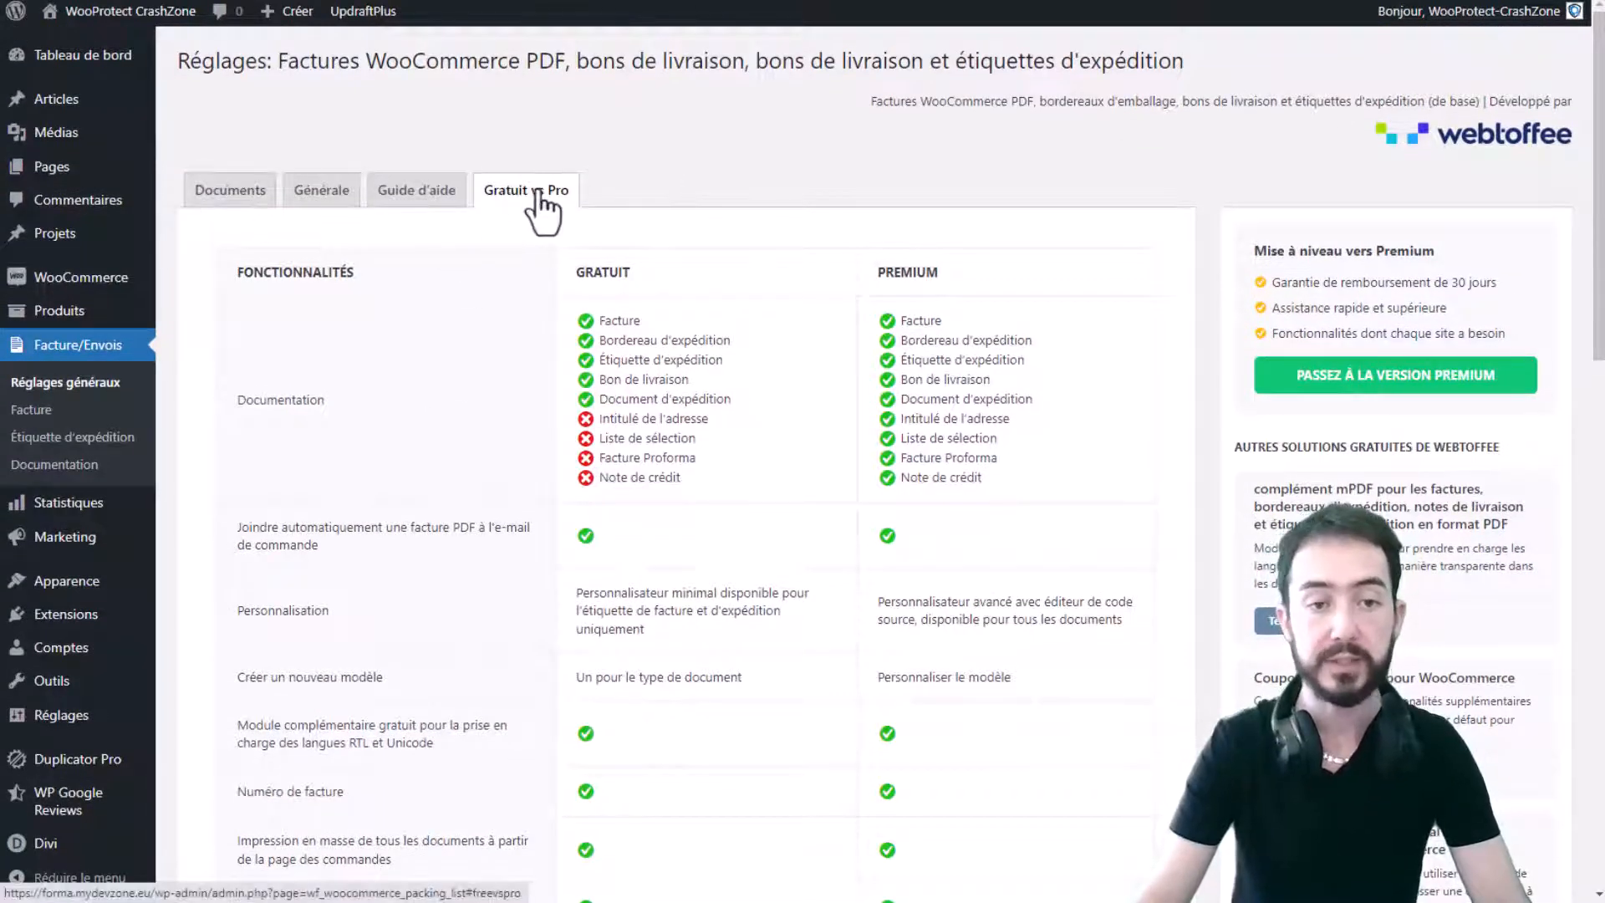
# - In the Facture document settings, add 'En cours' to the auto-invoice statuses alongside 'Terminée'
pyautogui.click(324, 199)
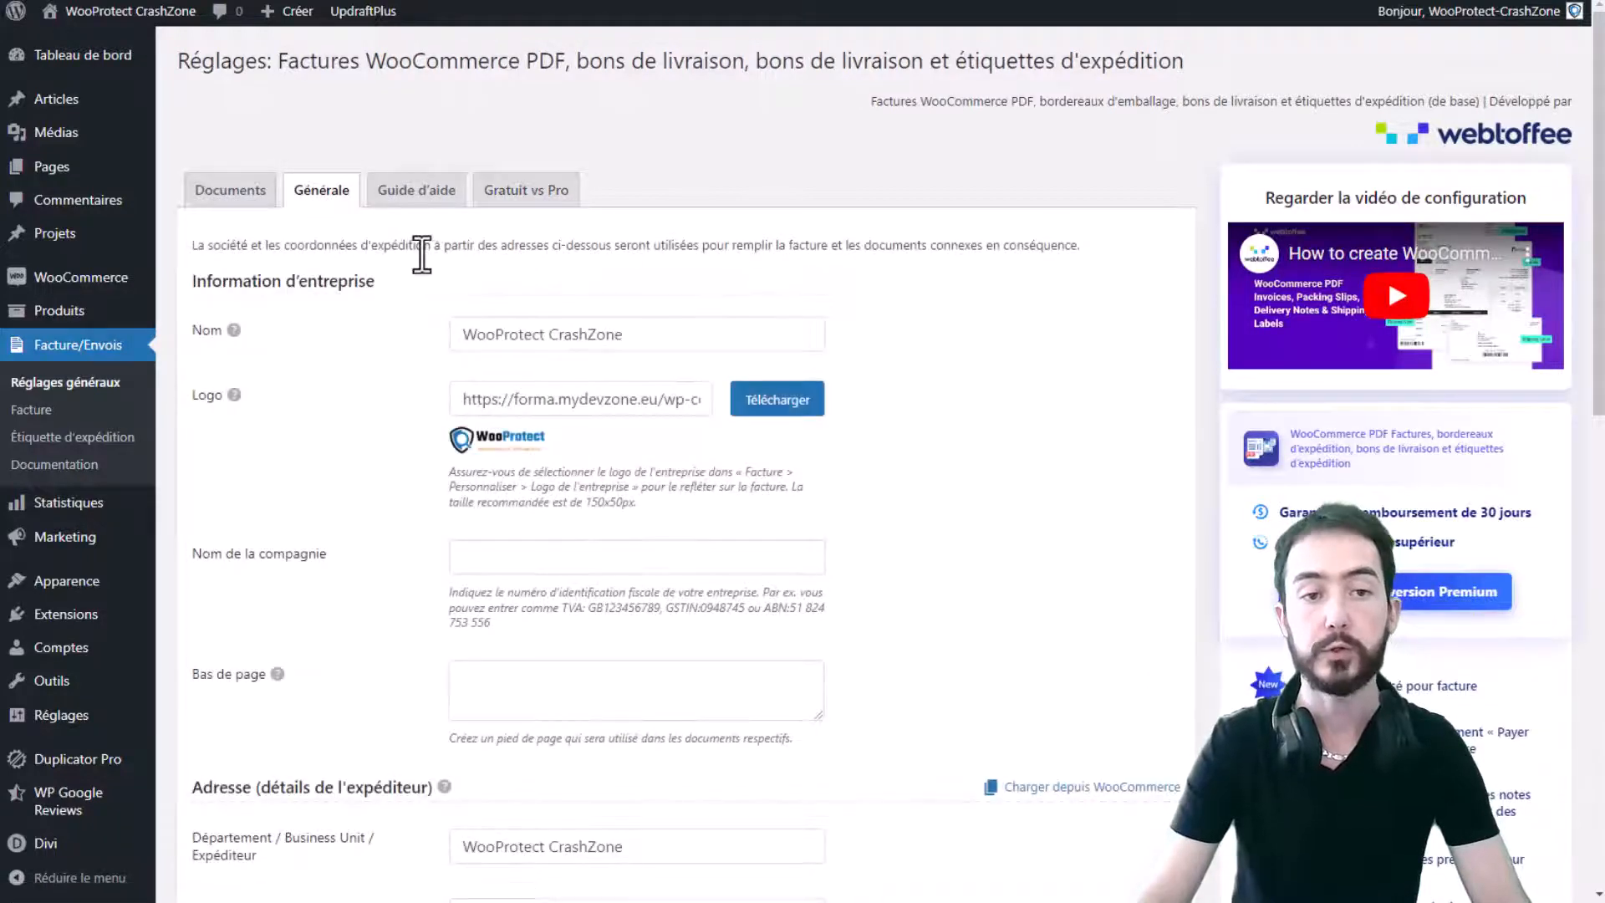
pyautogui.click(231, 194)
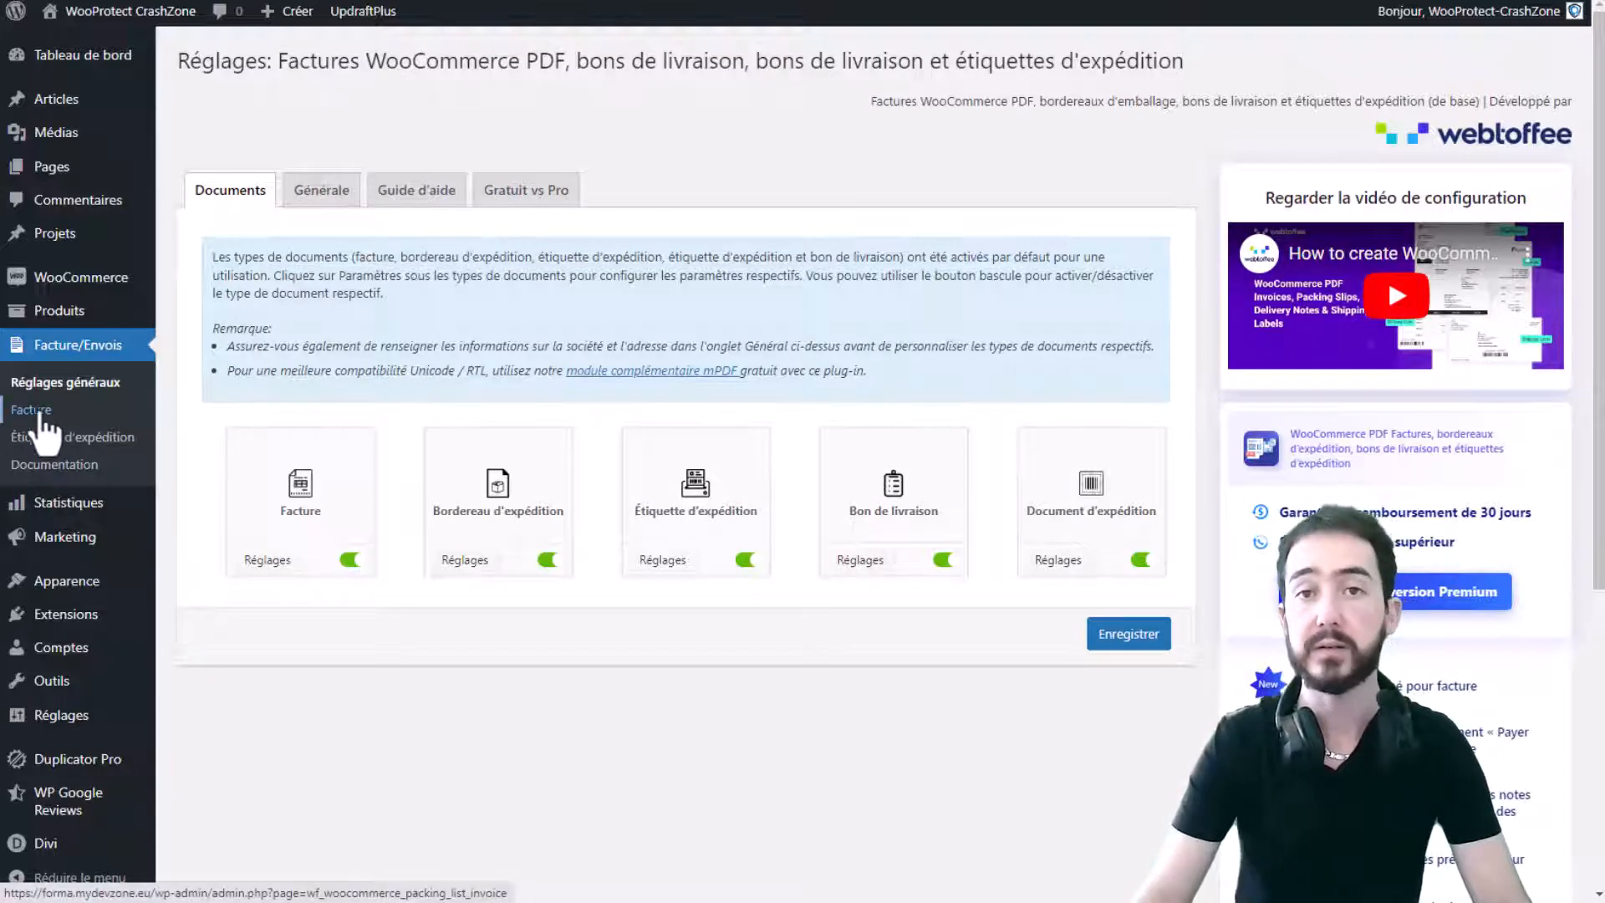
pyautogui.click(266, 560)
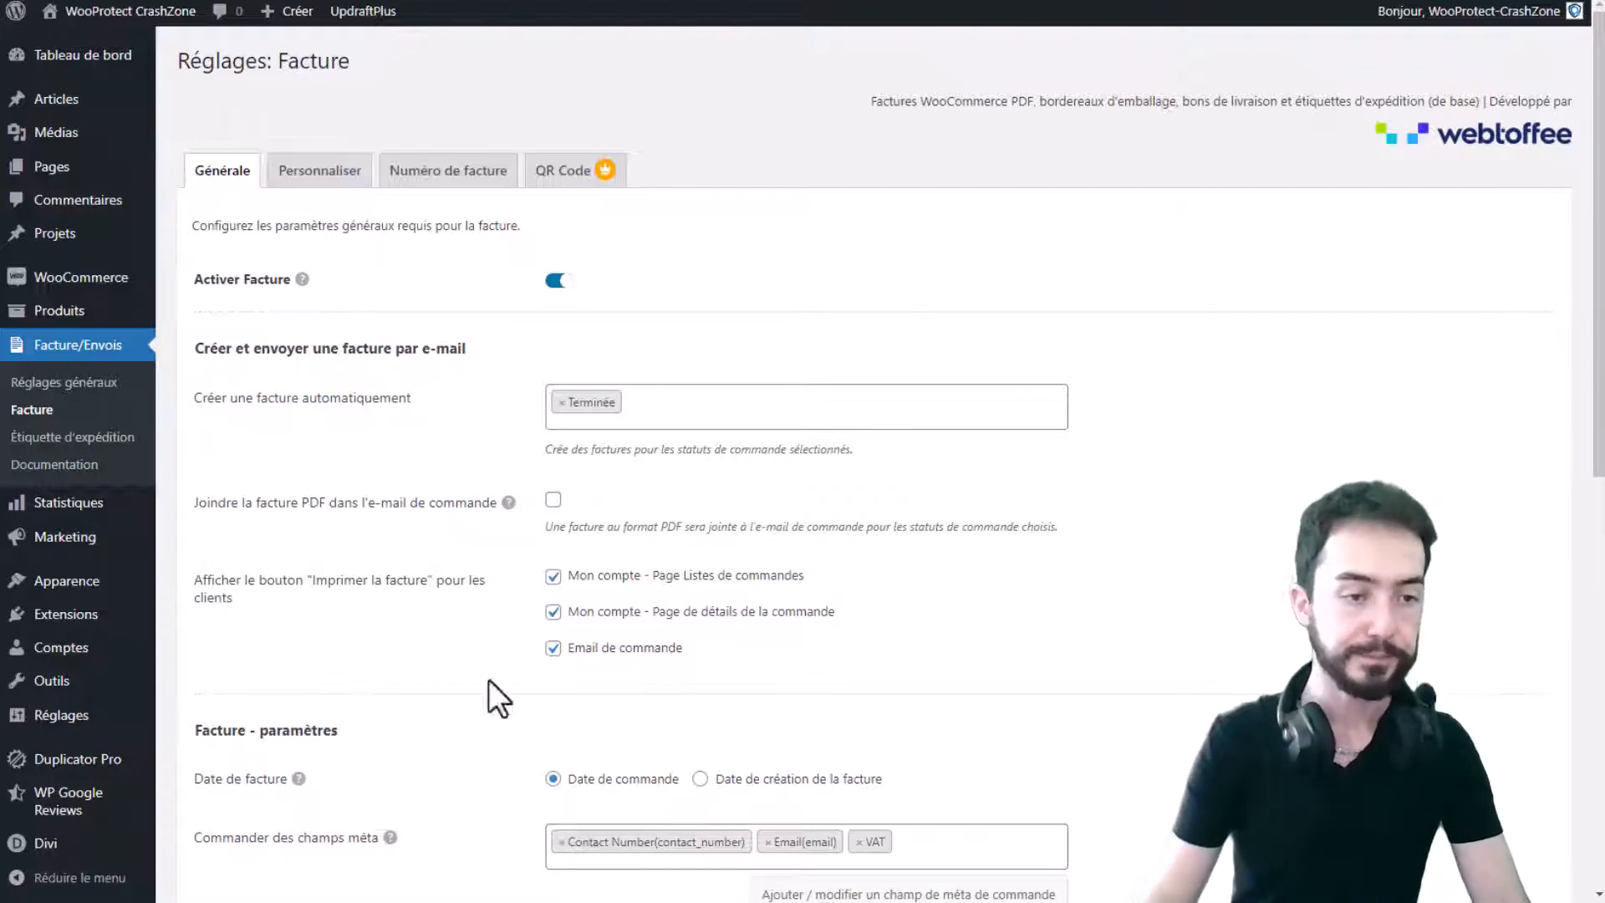
pyautogui.scroll(-1, 889, 288)
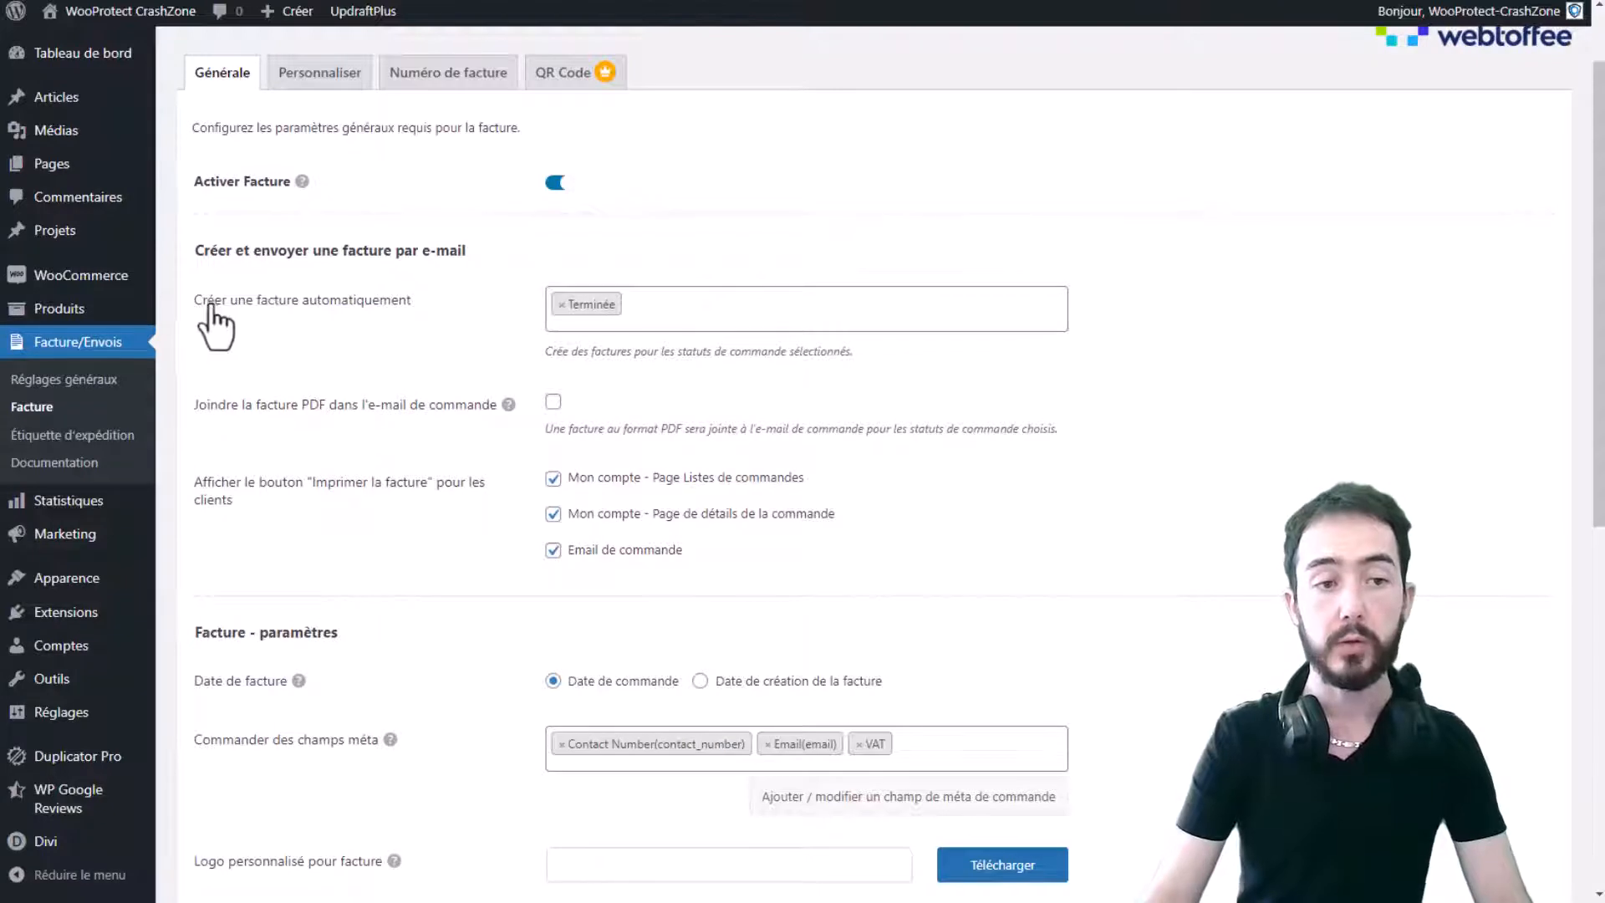
pyautogui.moveTo(207, 301); pyautogui.dragTo(407, 303)
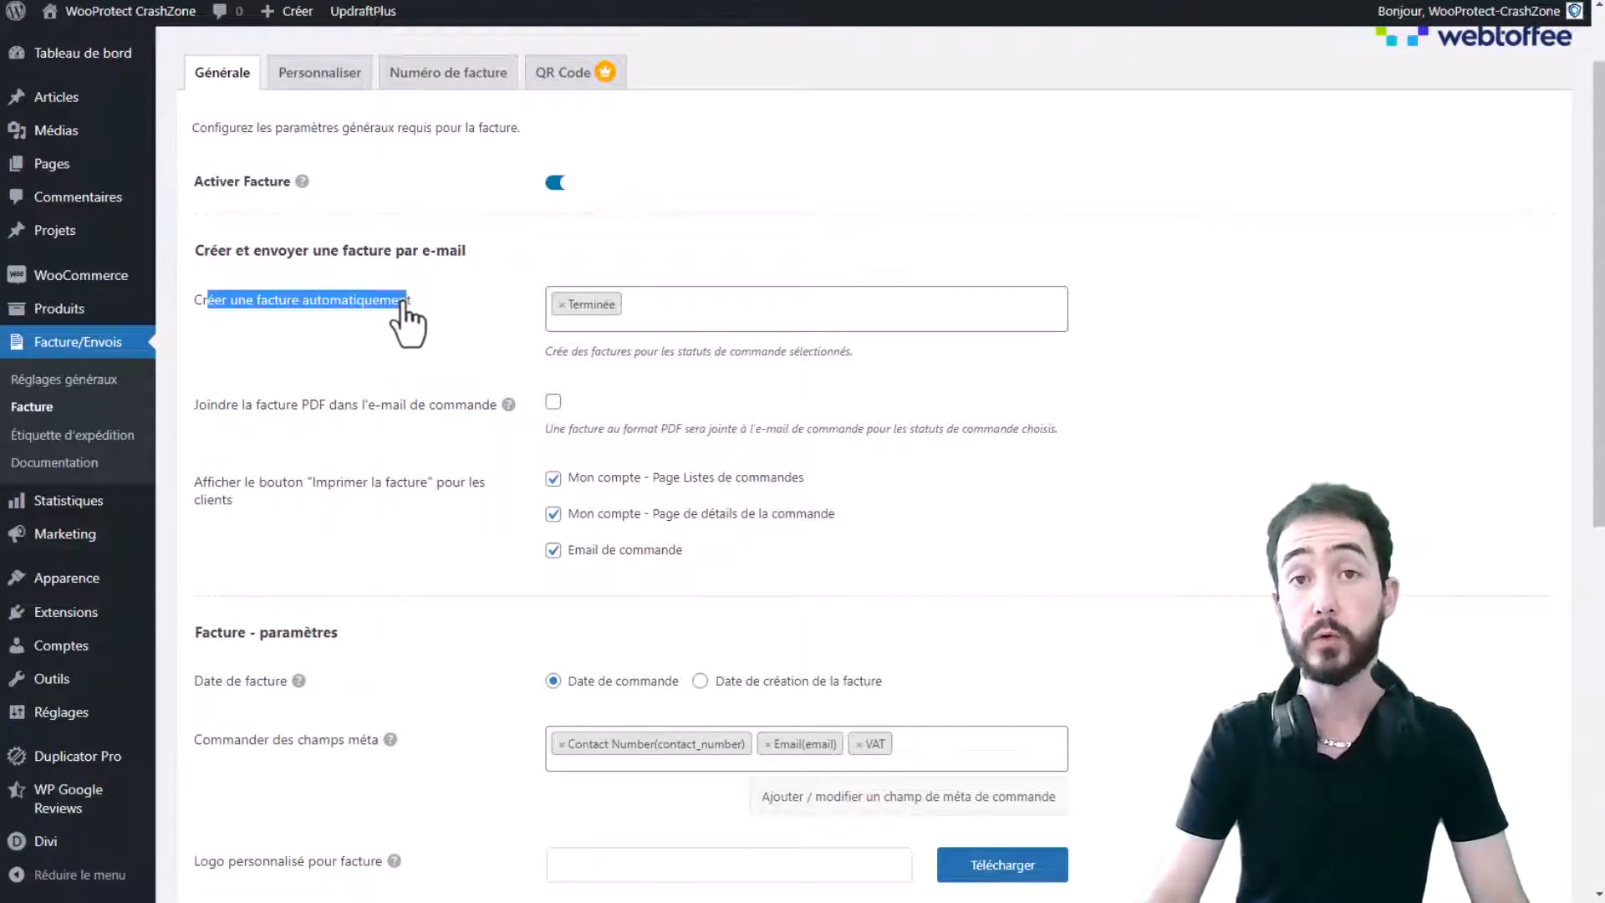
pyautogui.click(701, 316)
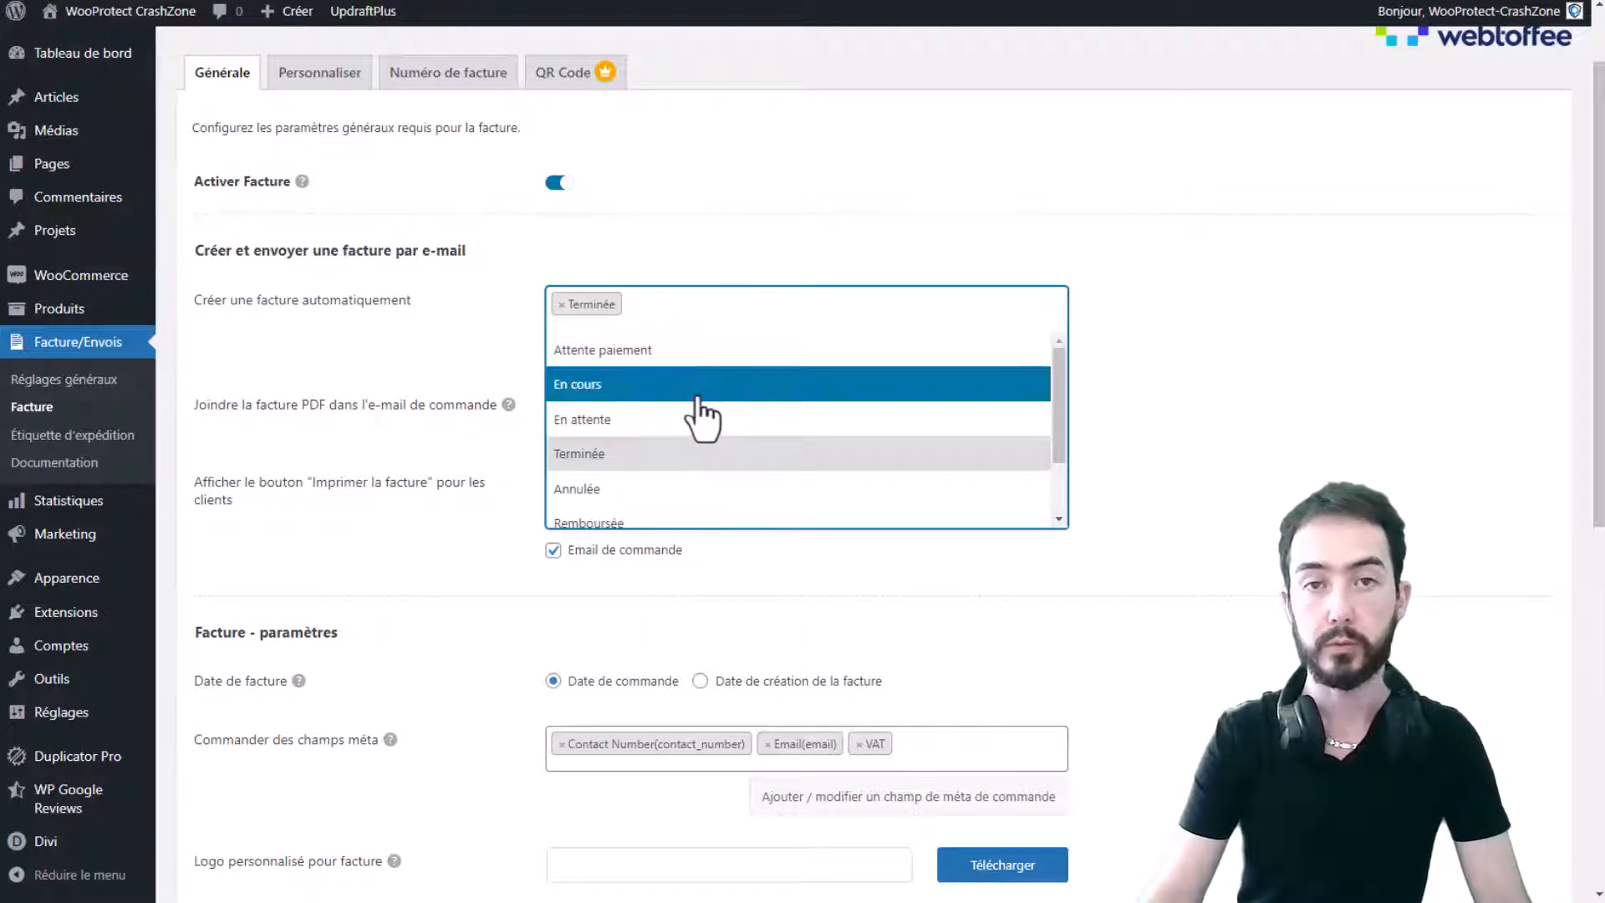
pyautogui.click(698, 398)
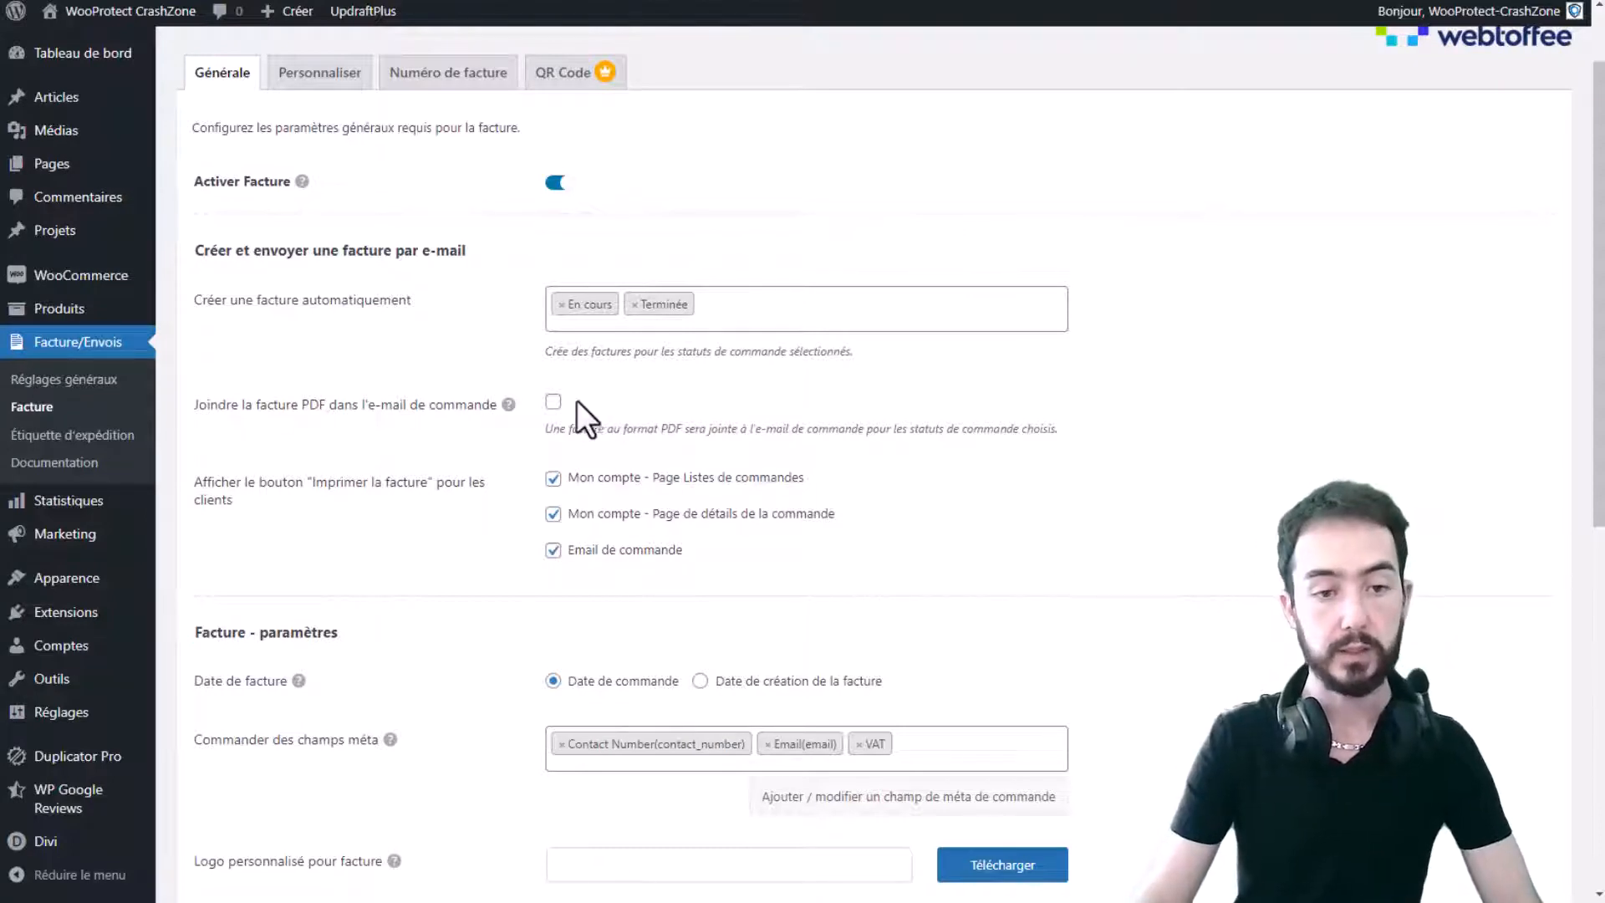
# - Tick 'Joindre la facture PDF dans l'e-mail de commande' and review the print-button and invoice-date options
pyautogui.click(555, 403)
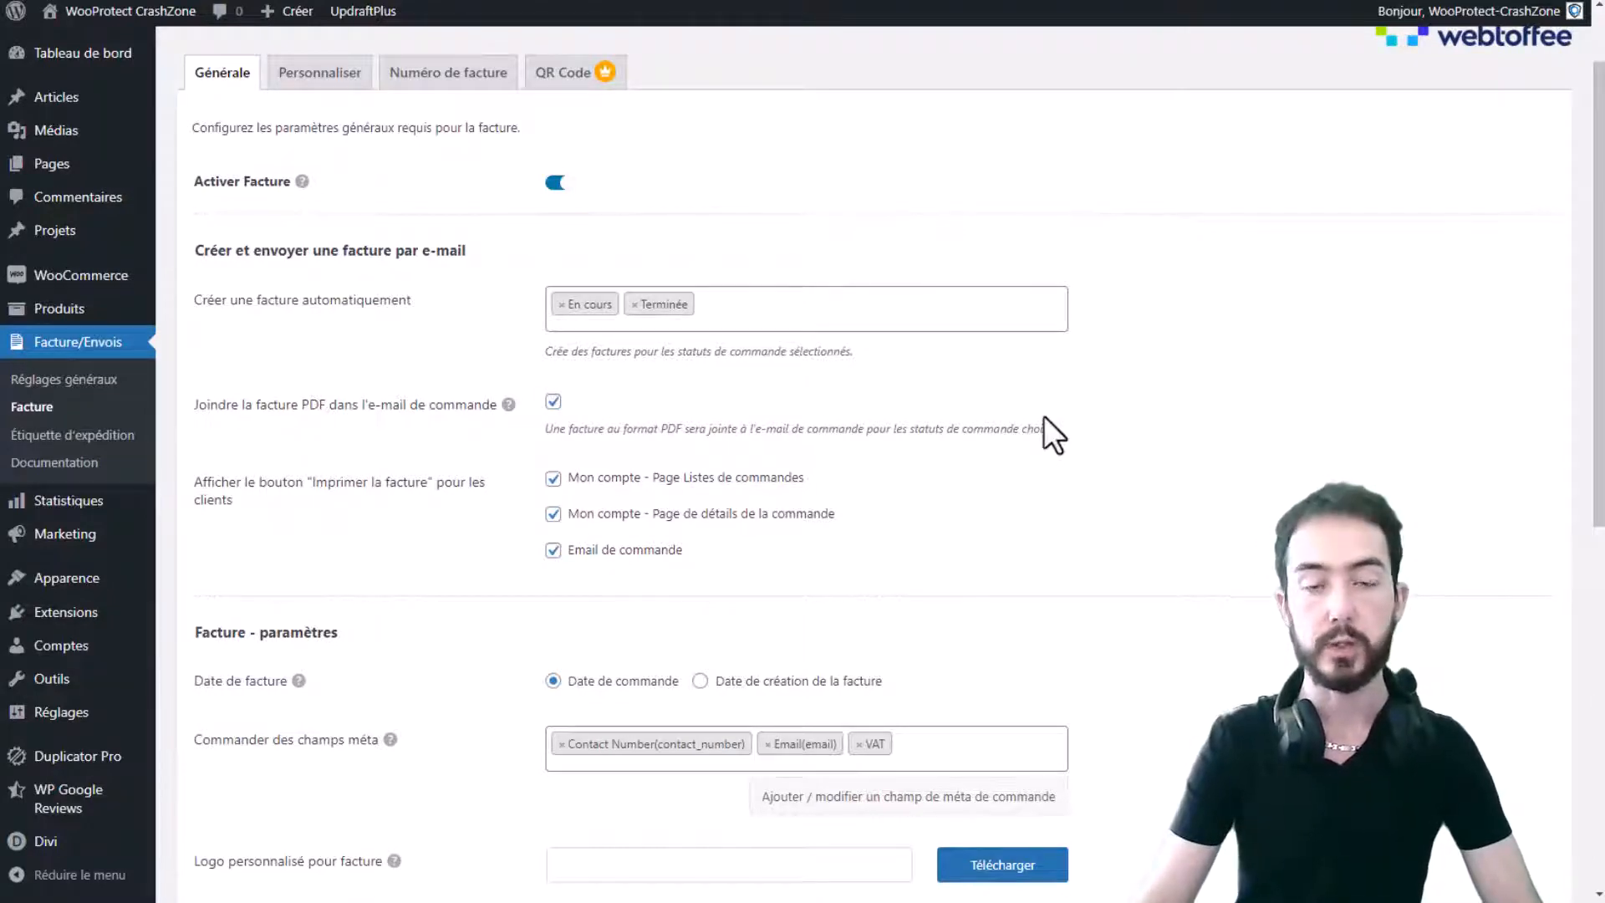
pyautogui.scroll(-2, 1016, 335)
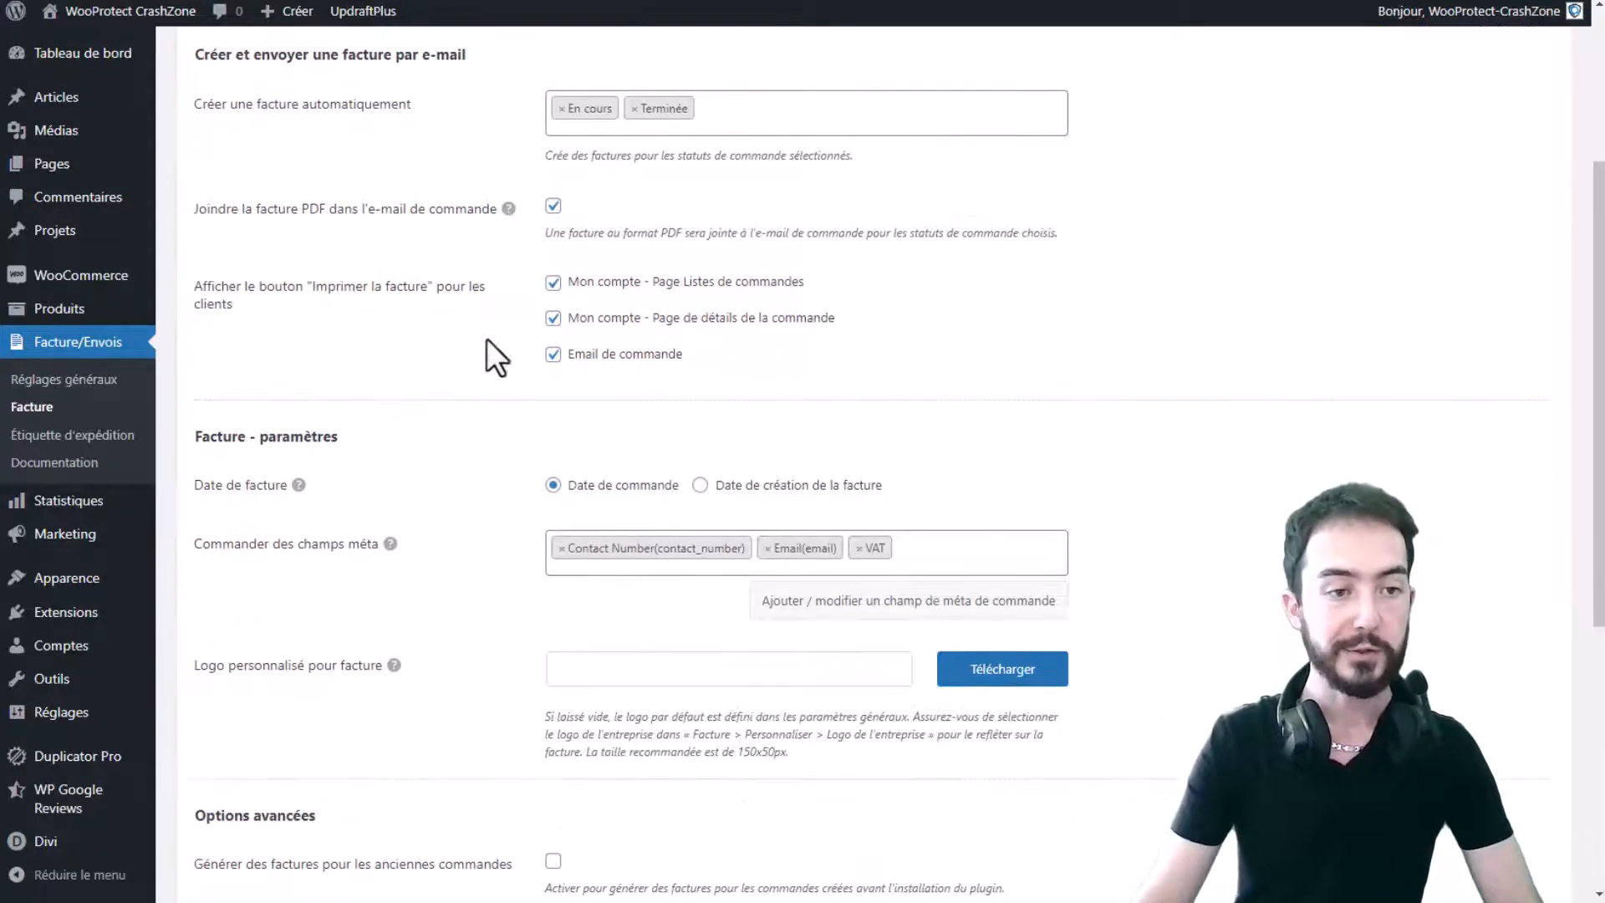
pyautogui.moveTo(254, 288); pyautogui.dragTo(466, 294)
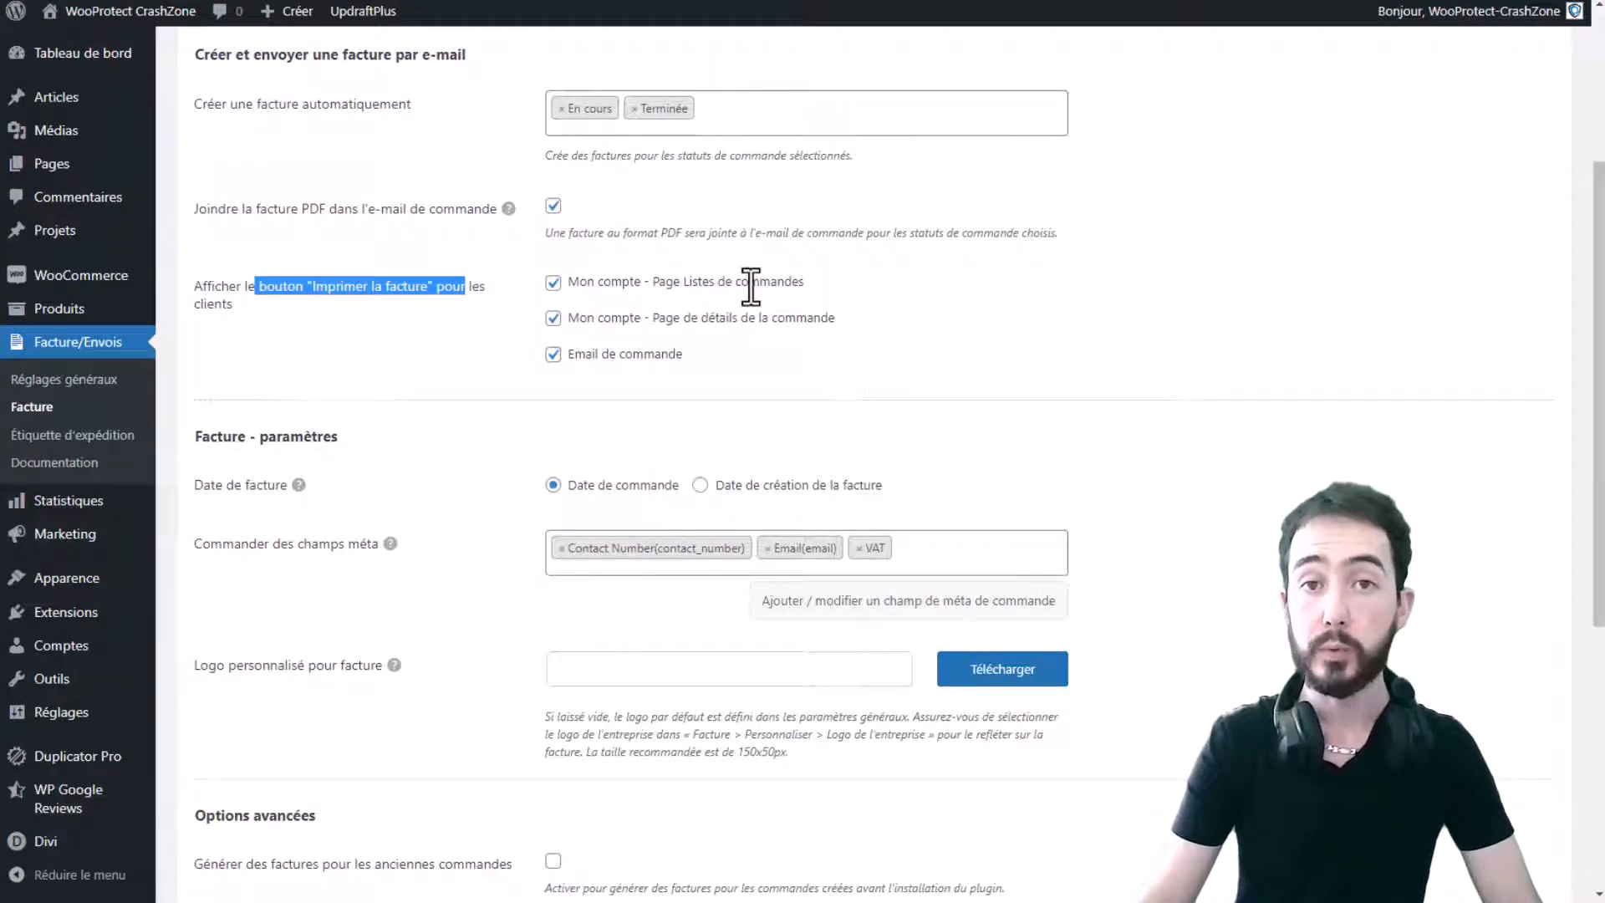
pyautogui.moveTo(829, 284); pyautogui.dragTo(619, 290)
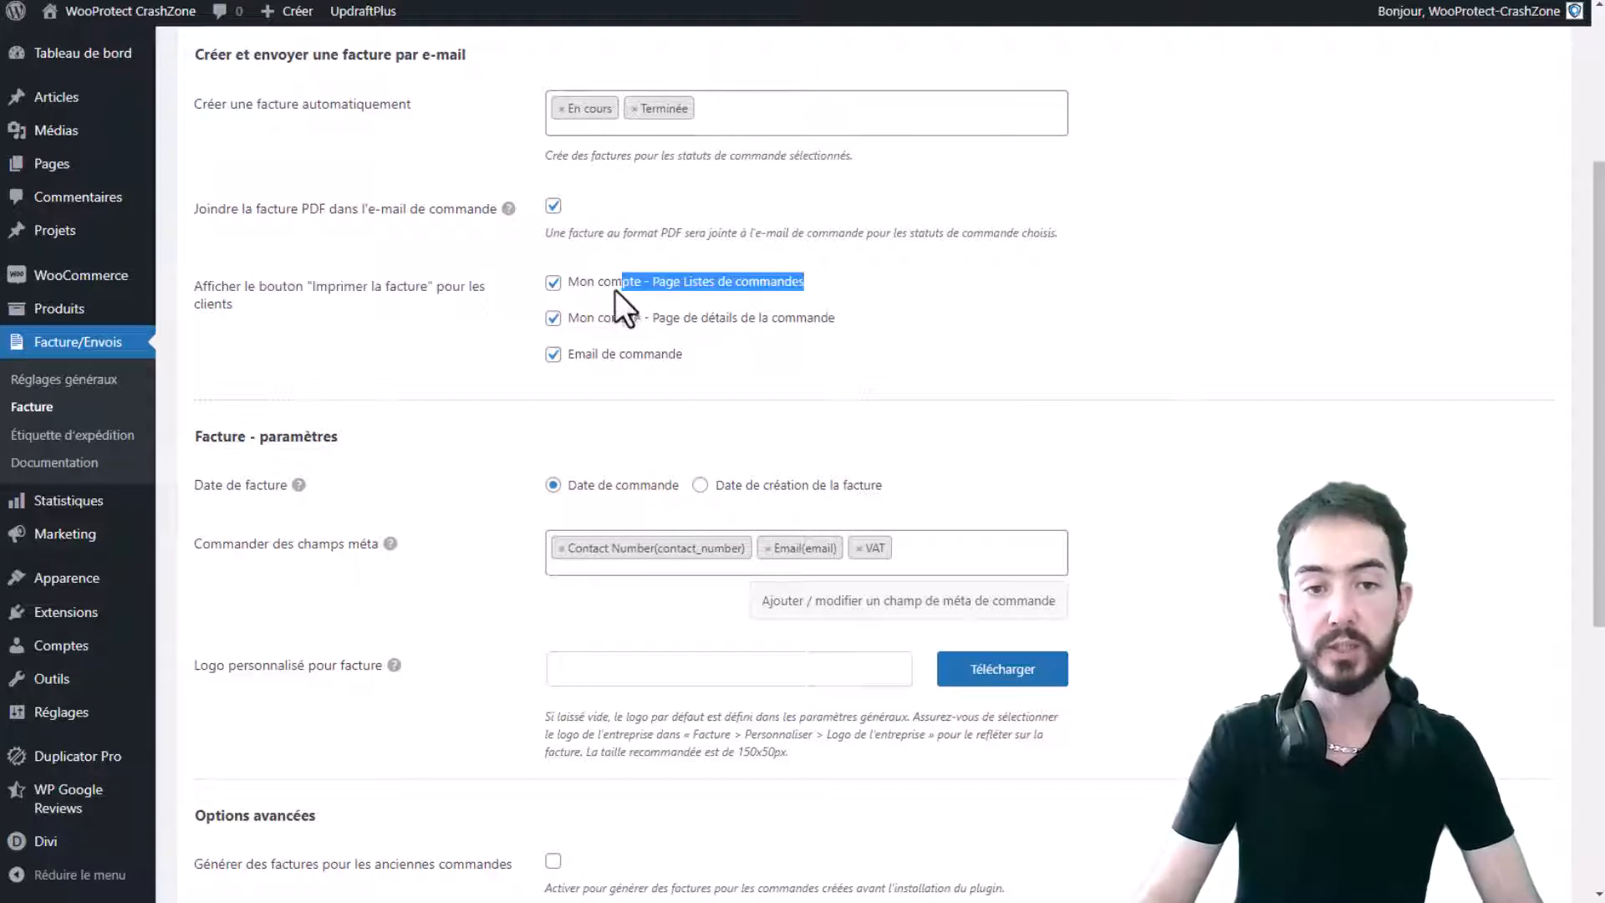
pyautogui.moveTo(848, 322); pyautogui.dragTo(715, 288)
pyautogui.moveTo(854, 324); pyautogui.dragTo(582, 363)
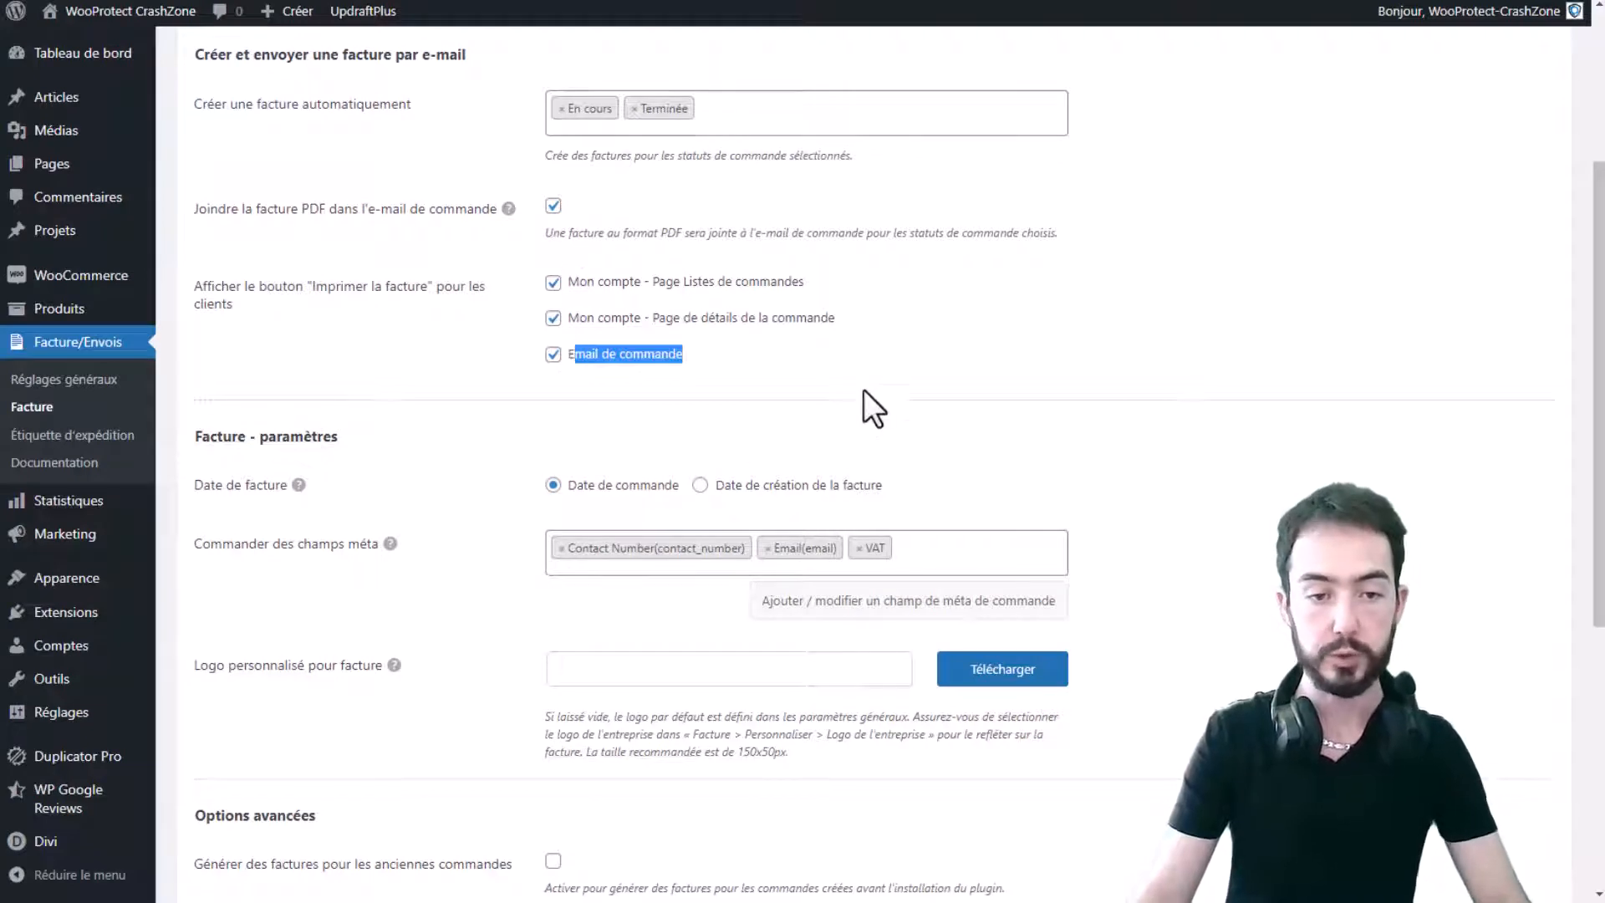
pyautogui.scroll(-1, 864, 389)
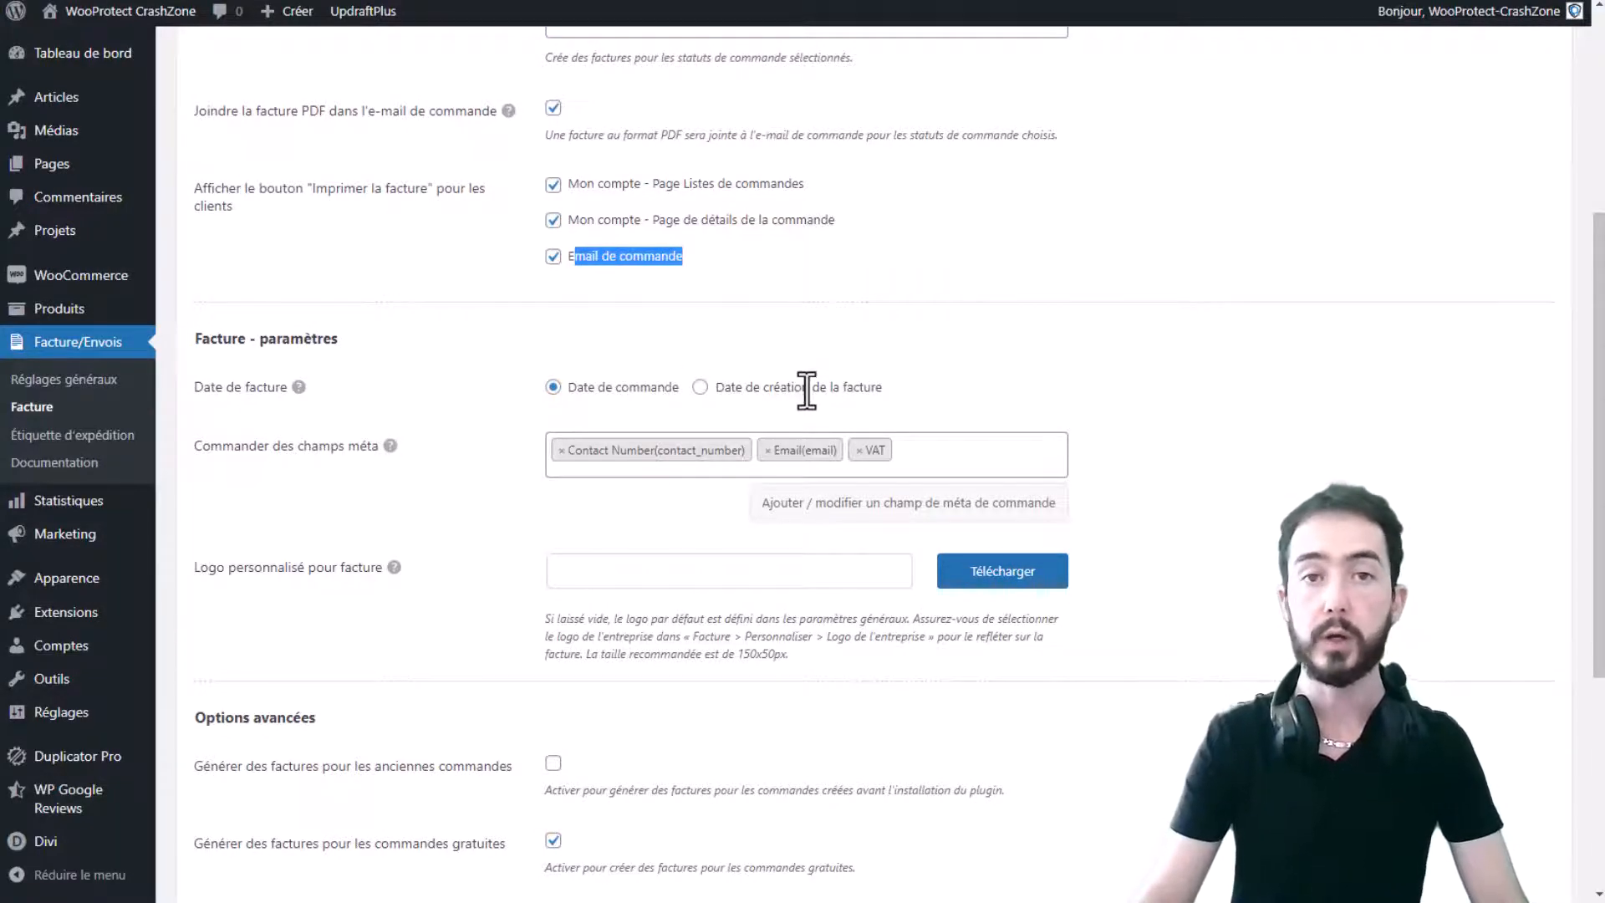
pyautogui.moveTo(628, 386); pyautogui.dragTo(567, 386)
pyautogui.click(660, 485)
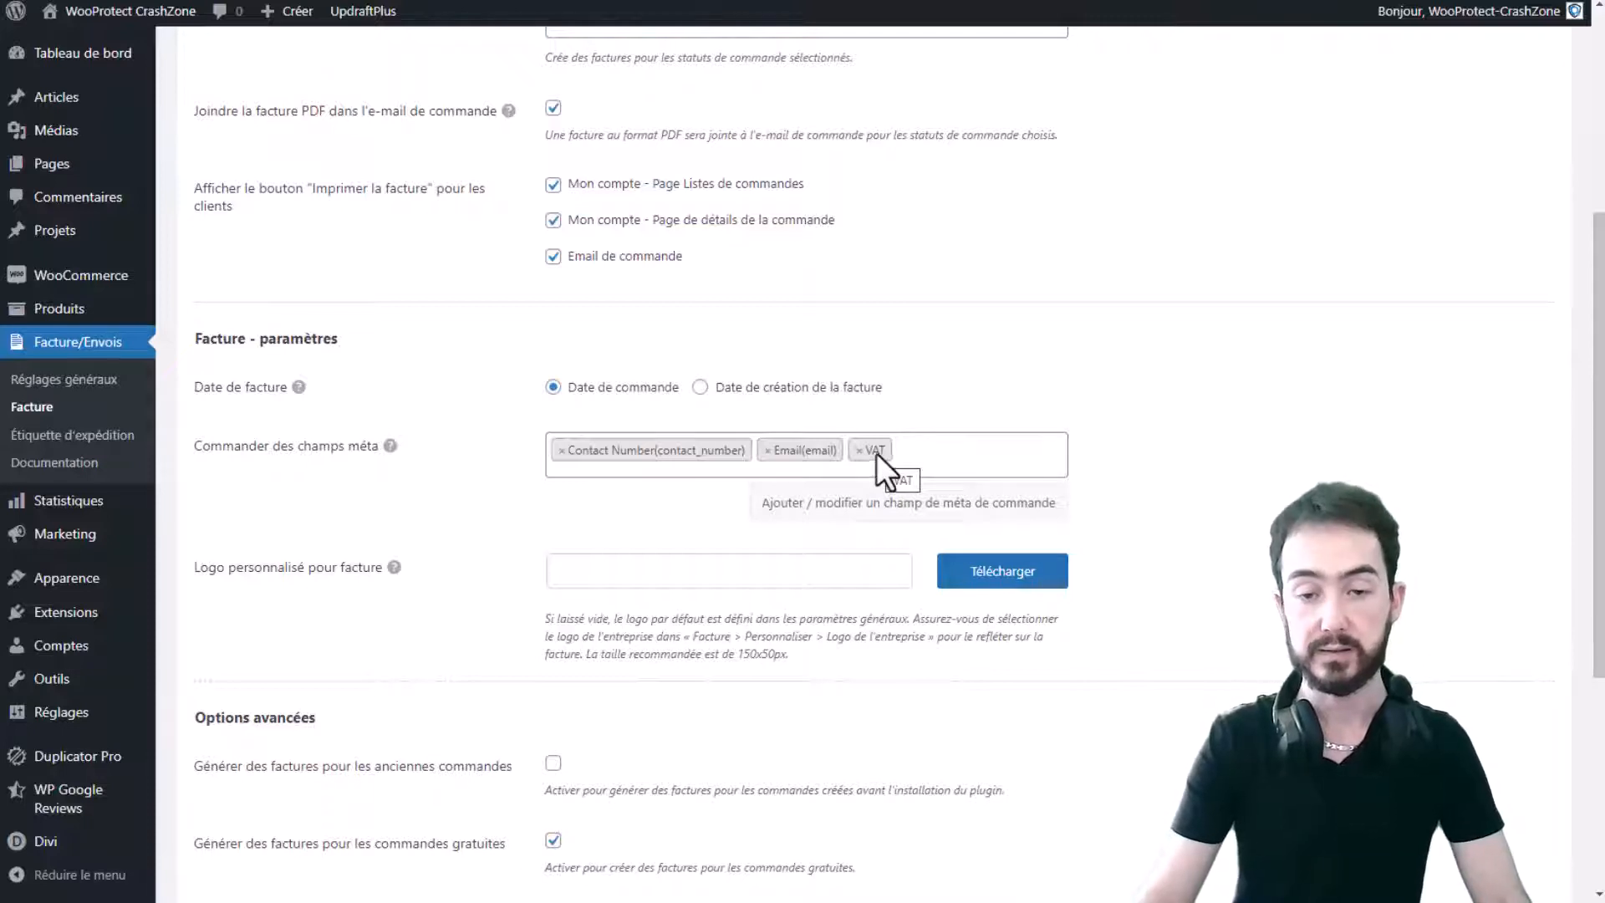
pyautogui.click(974, 461)
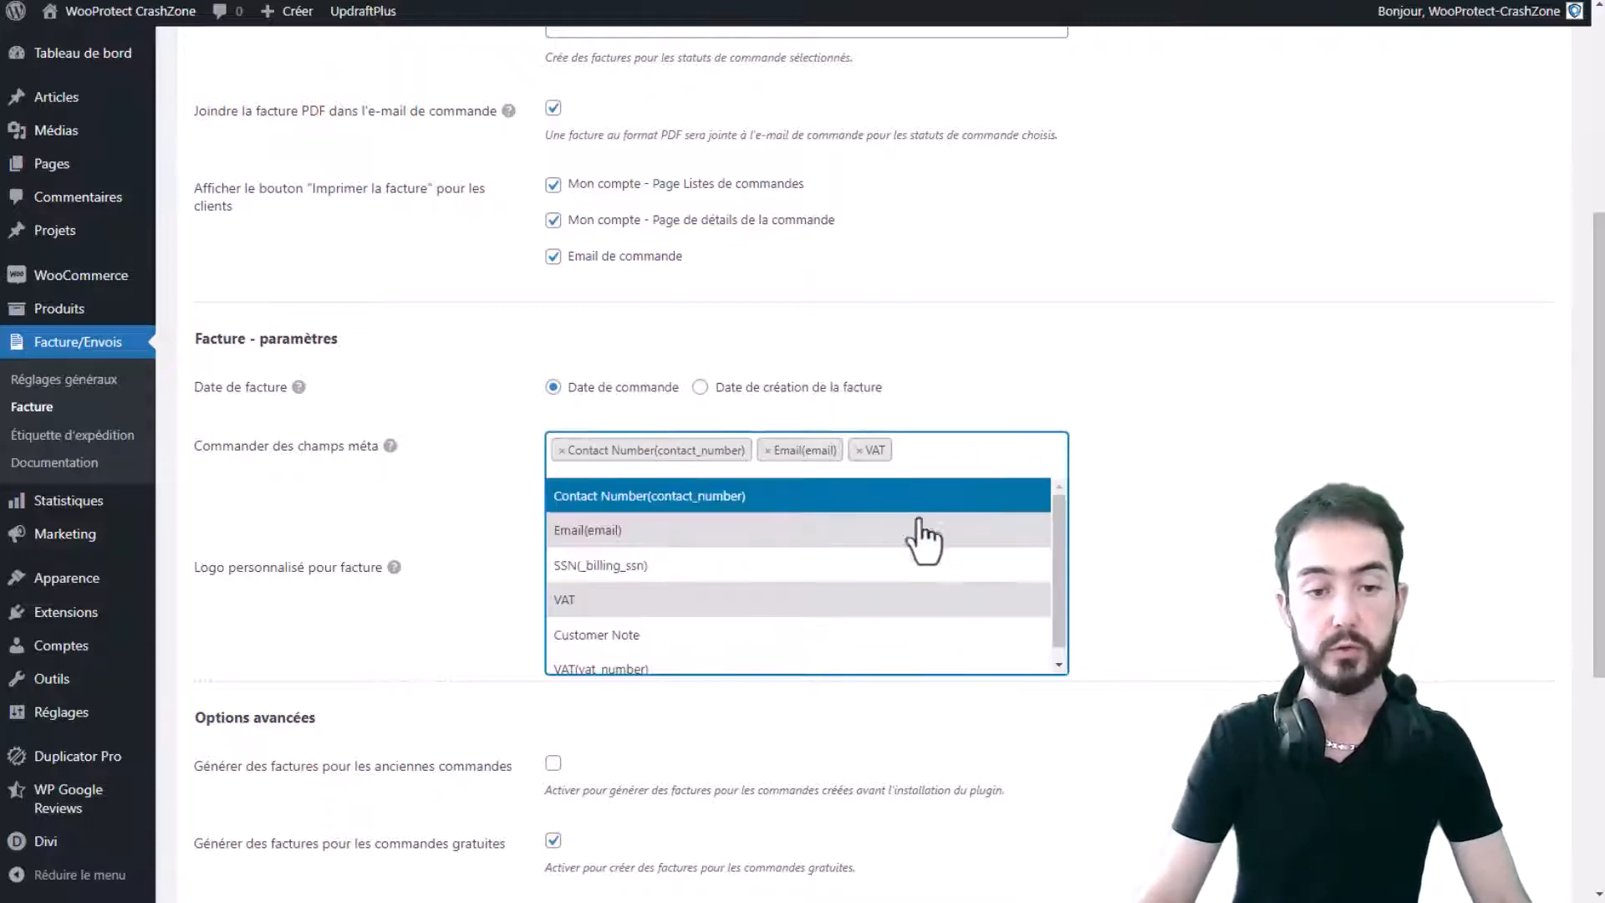
pyautogui.scroll(-1, 877, 589)
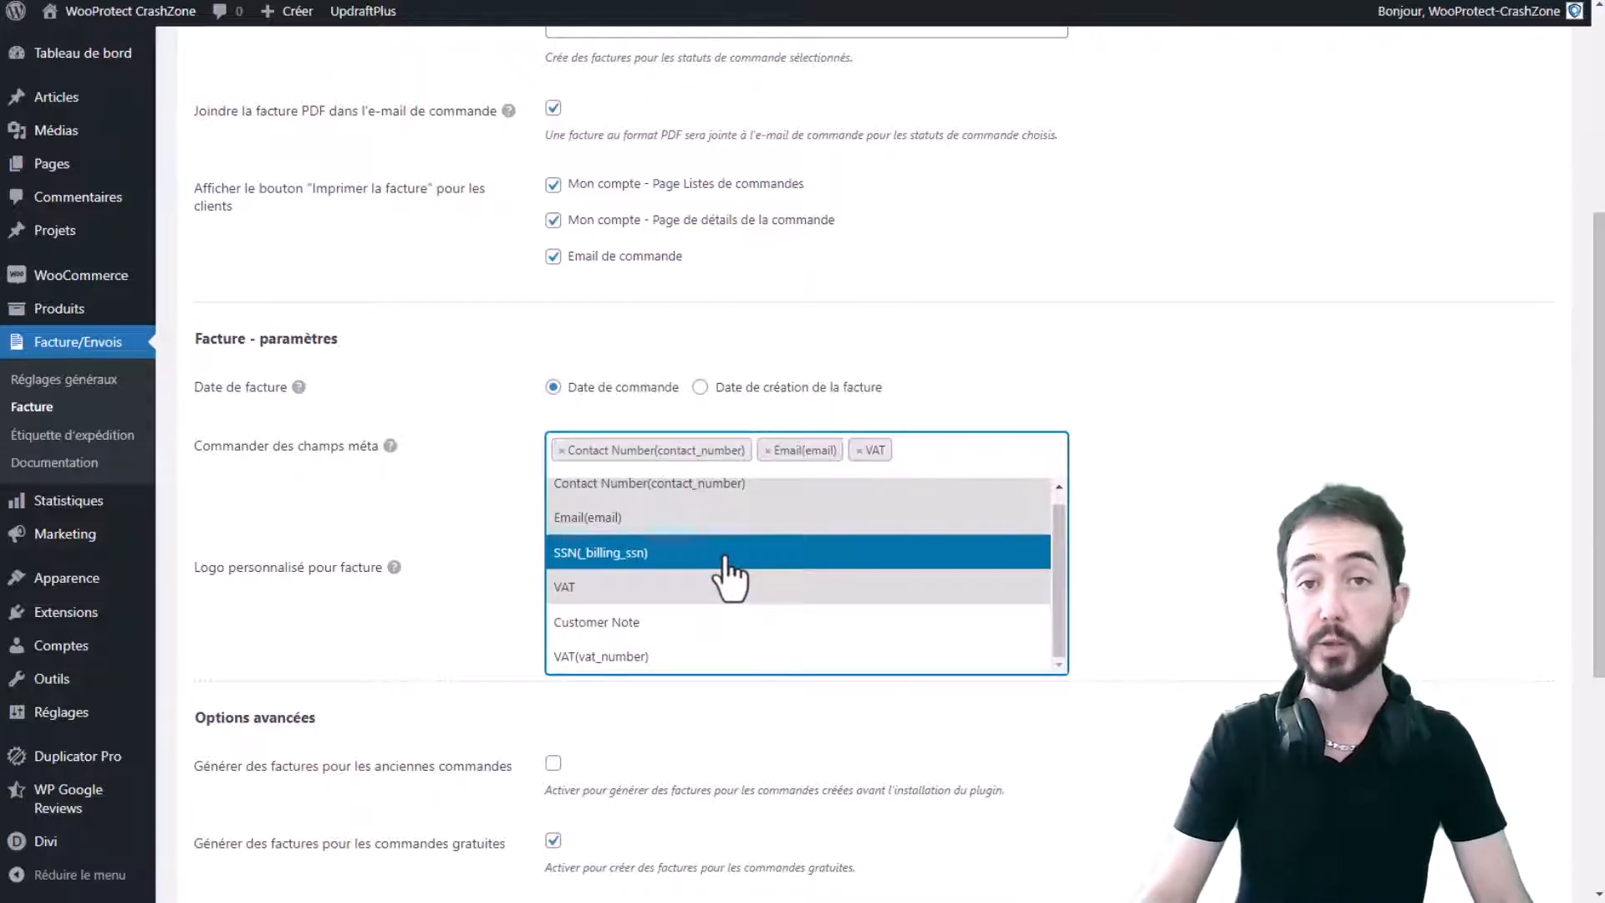
pyautogui.click(1235, 490)
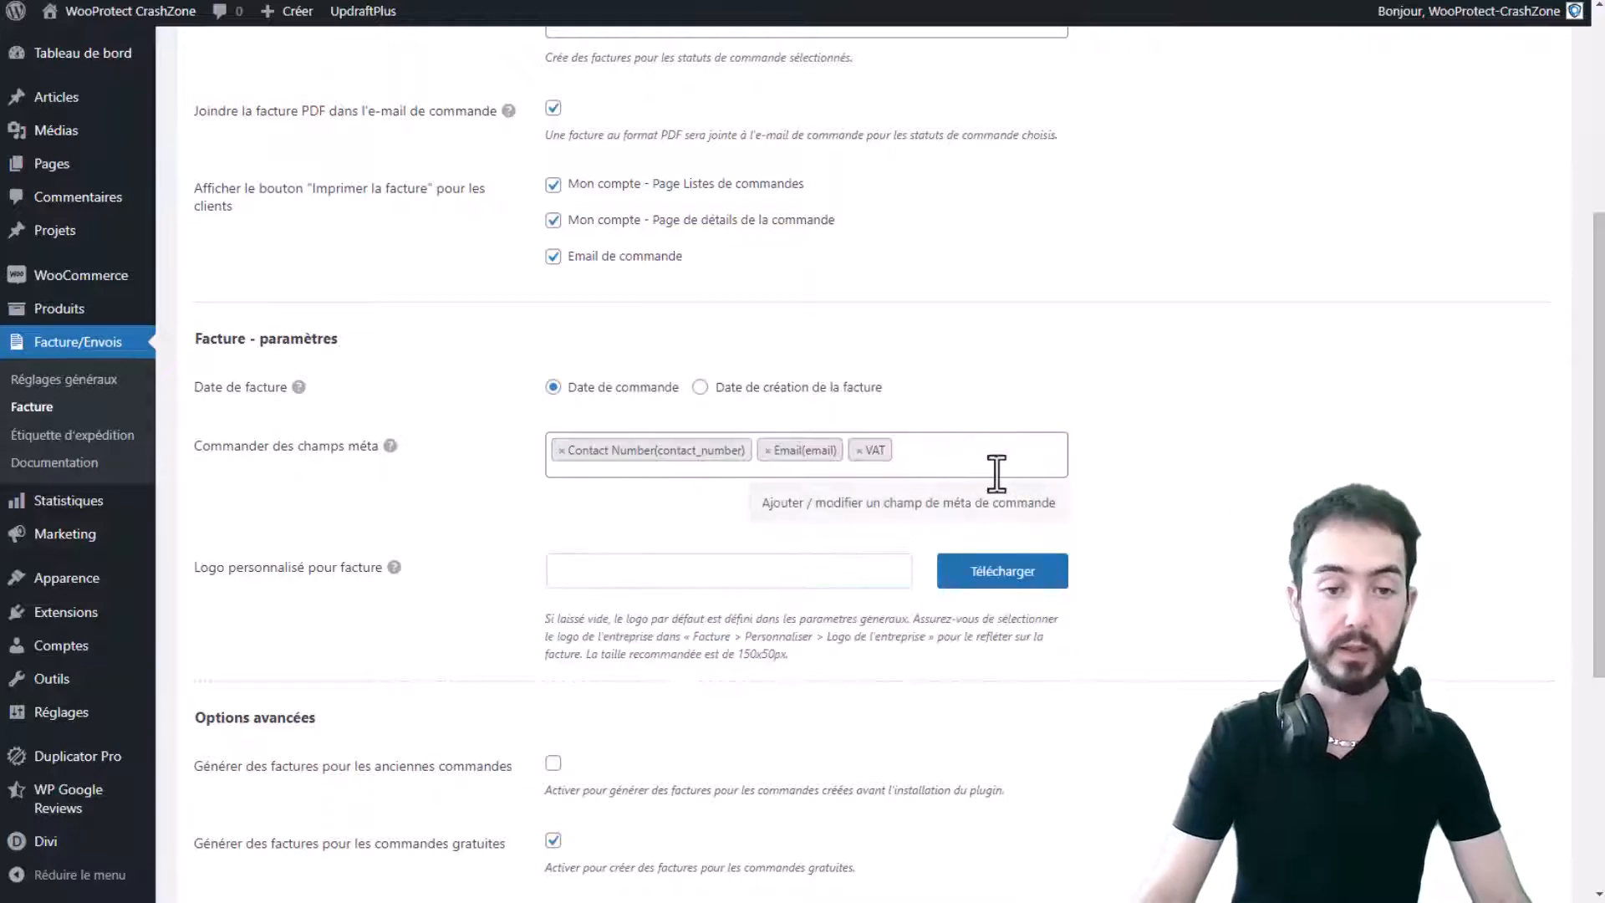
pyautogui.scroll(-1, 577, 479)
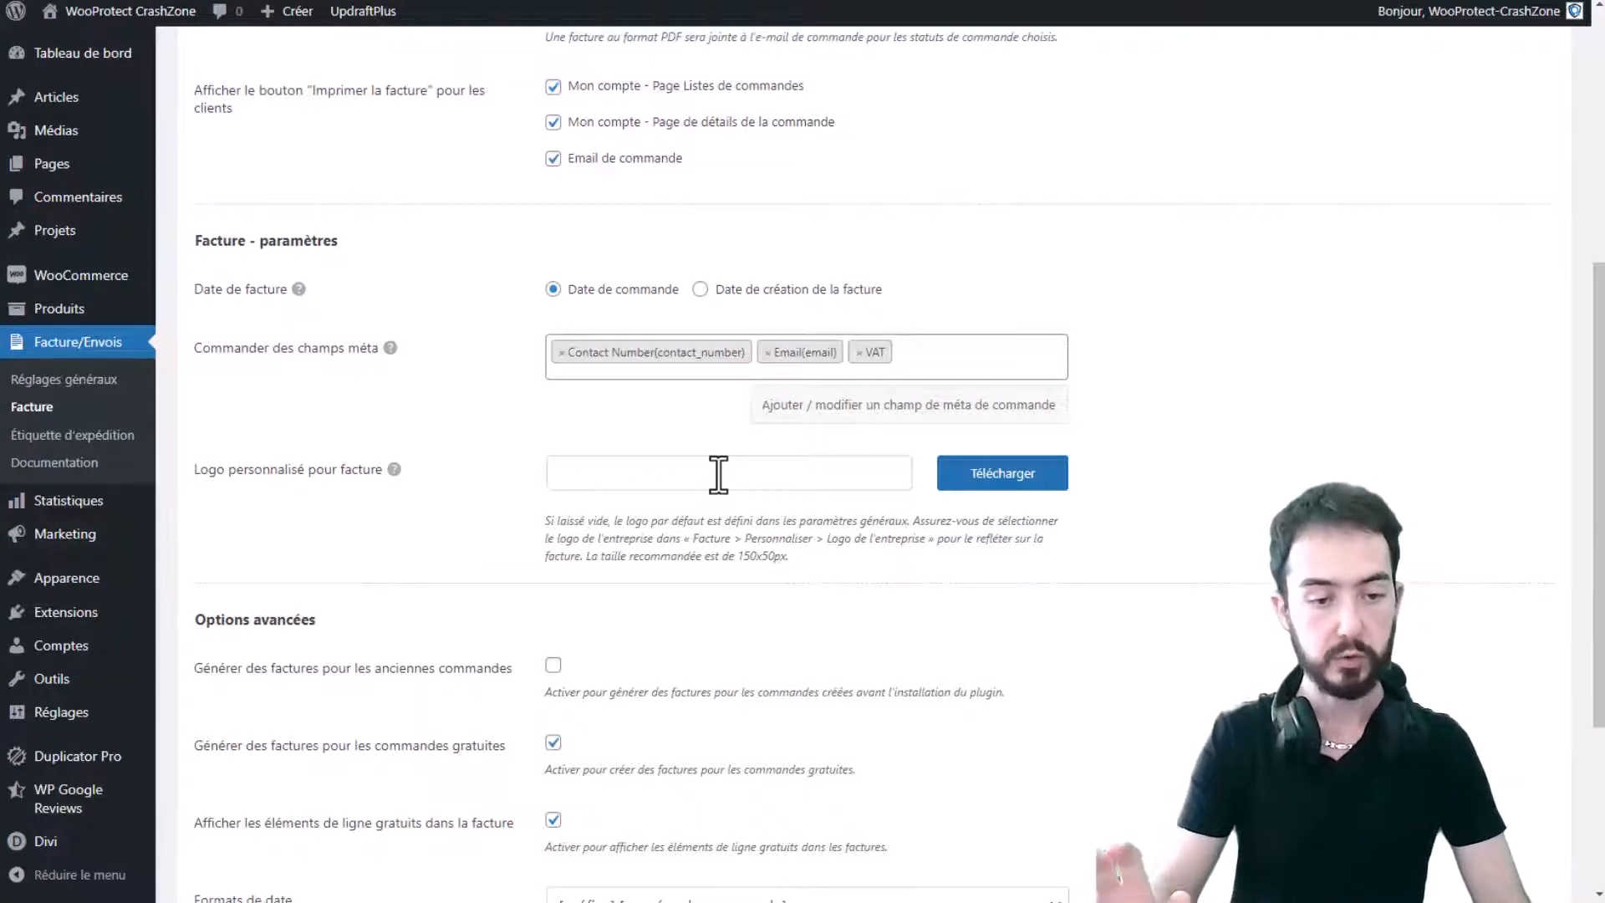
pyautogui.scroll(-1, 707, 485)
pyautogui.scroll(-2, 702, 493)
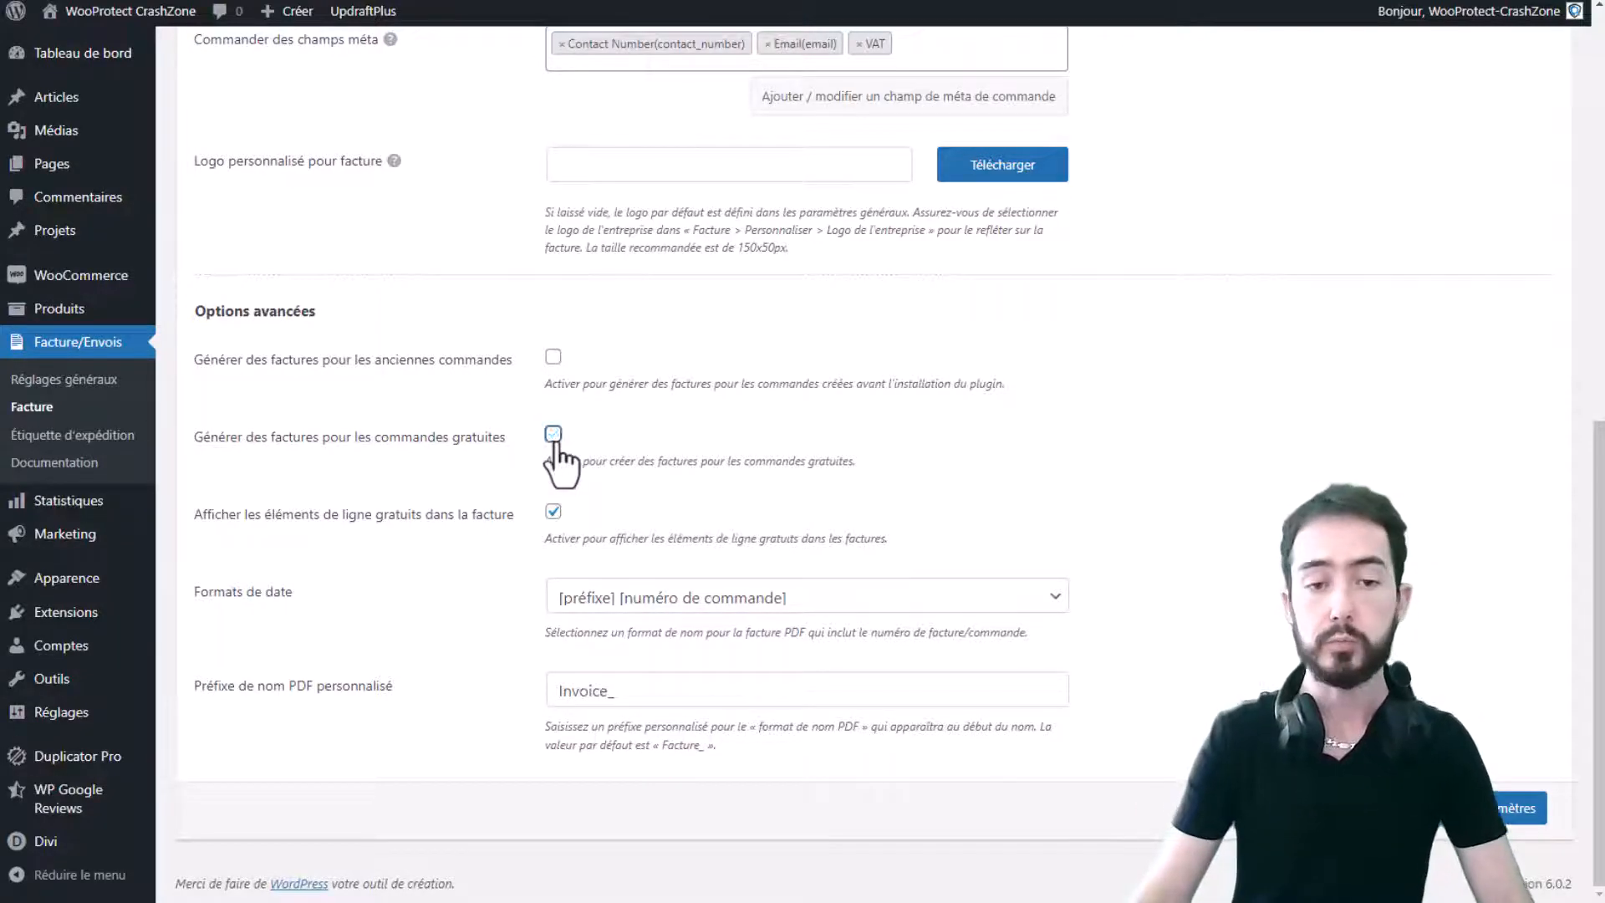
pyautogui.click(675, 446)
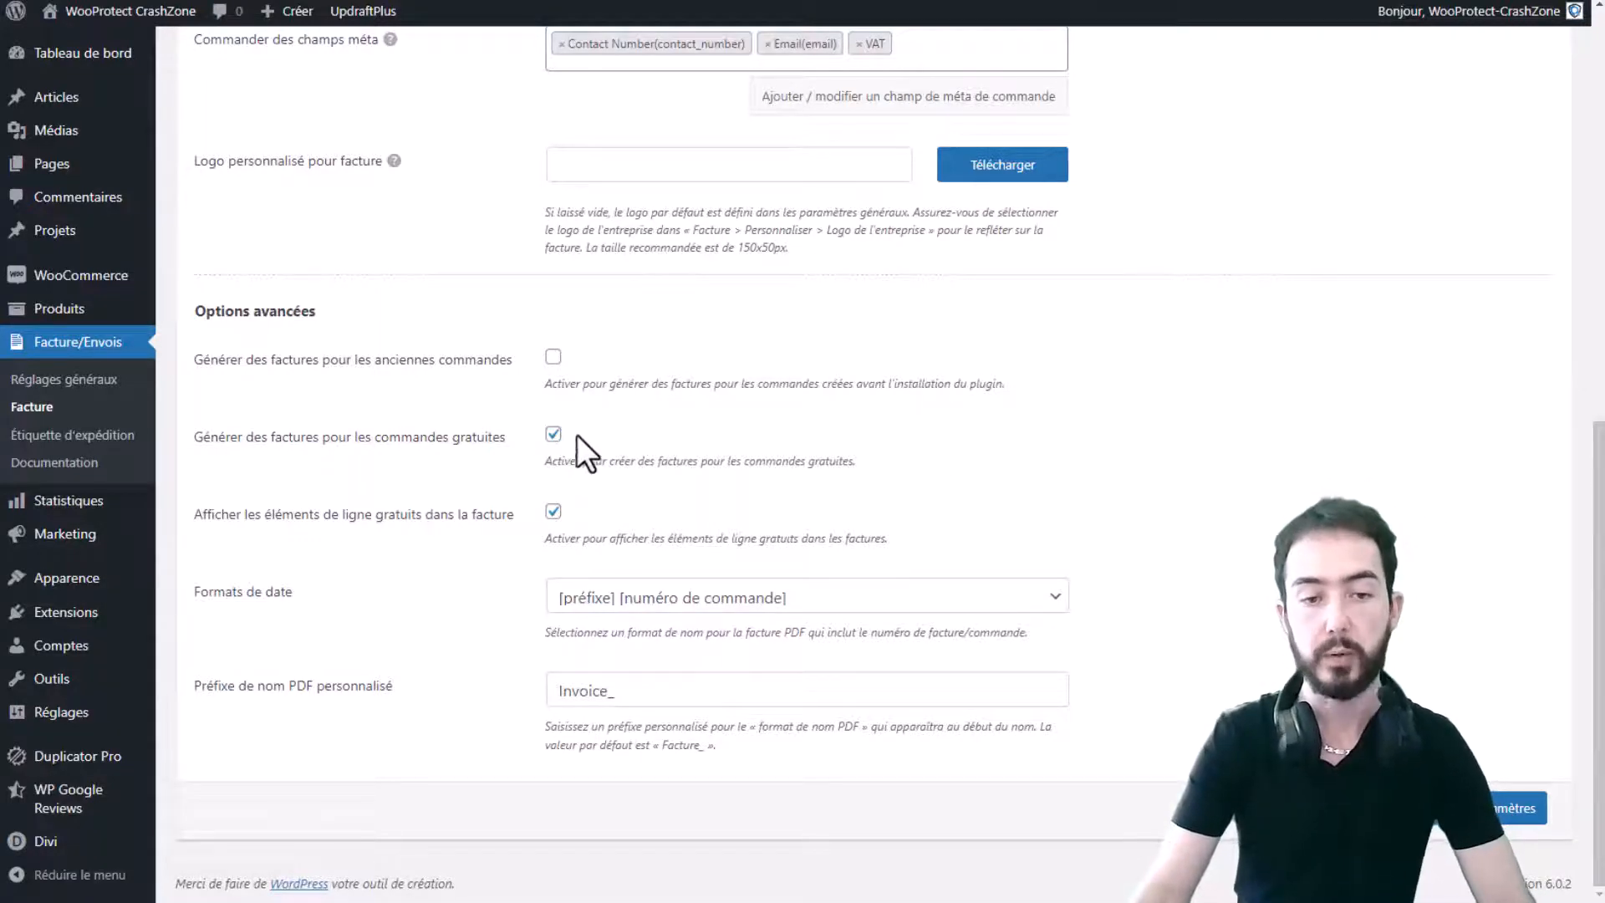
pyautogui.click(553, 435)
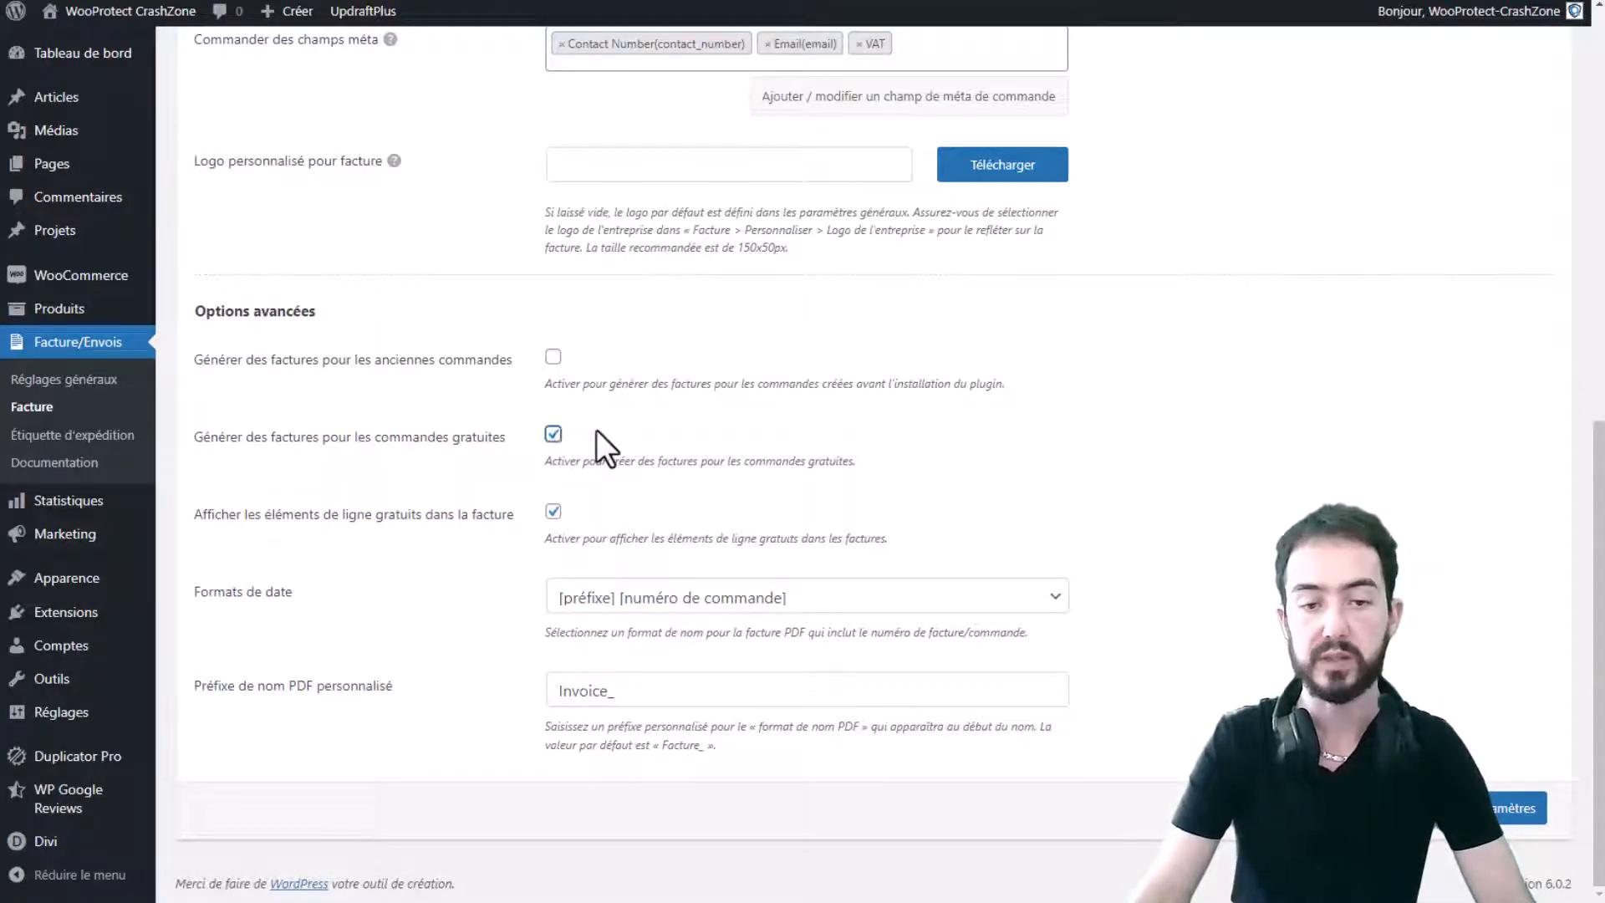
pyautogui.click(554, 434)
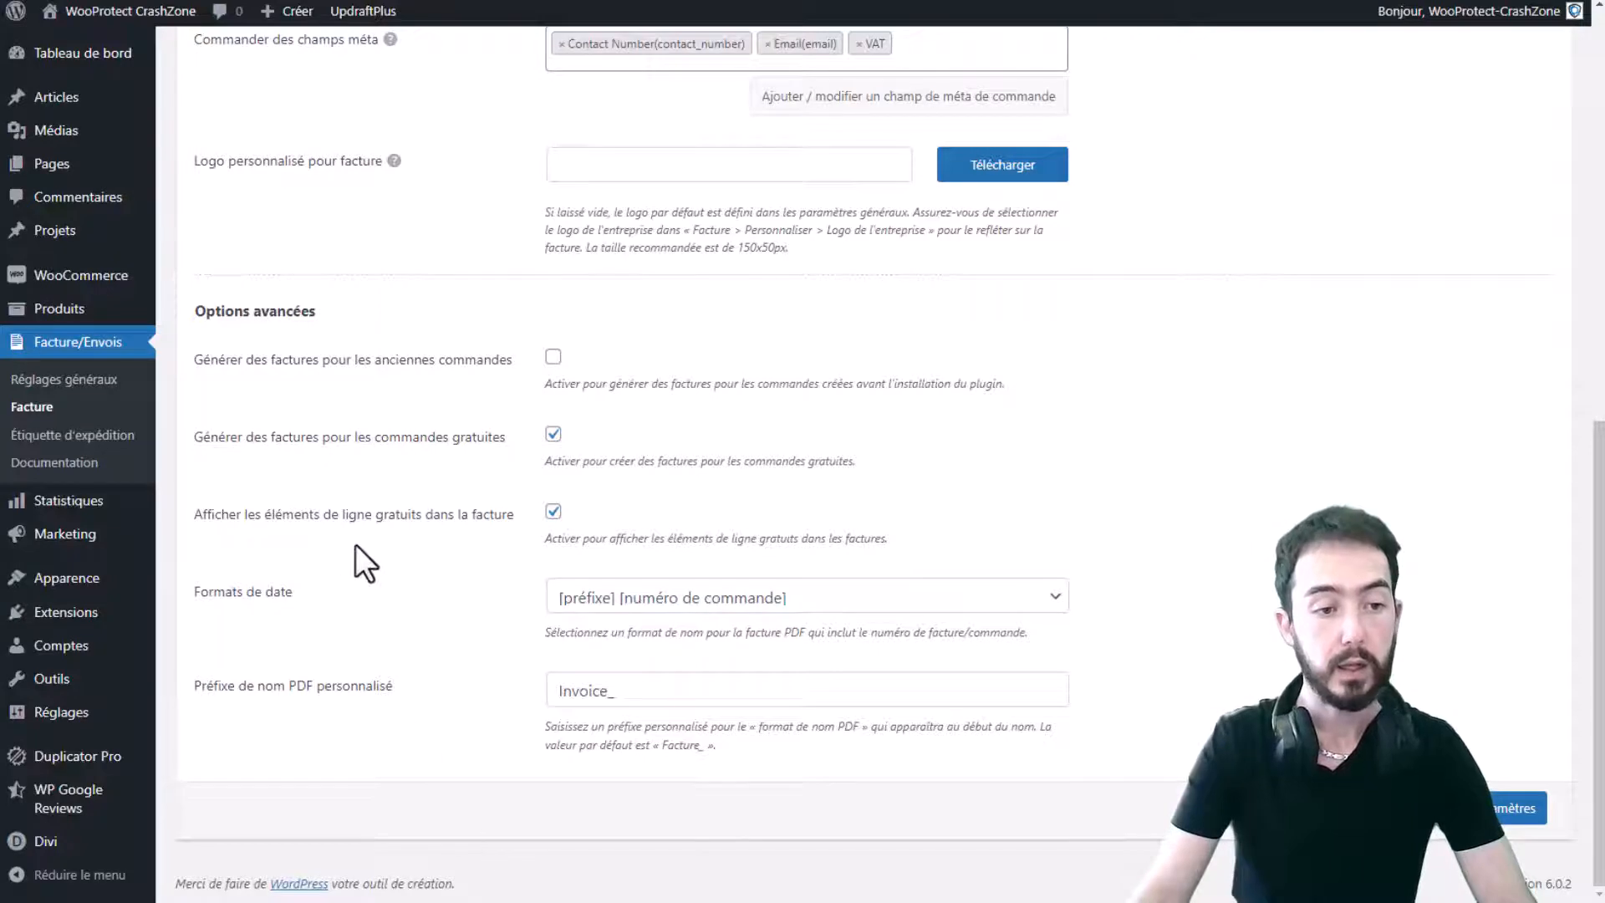
# - Look over the PDF name formats, keeping the order-number based format
pyautogui.moveTo(378, 529); pyautogui.dragTo(506, 535)
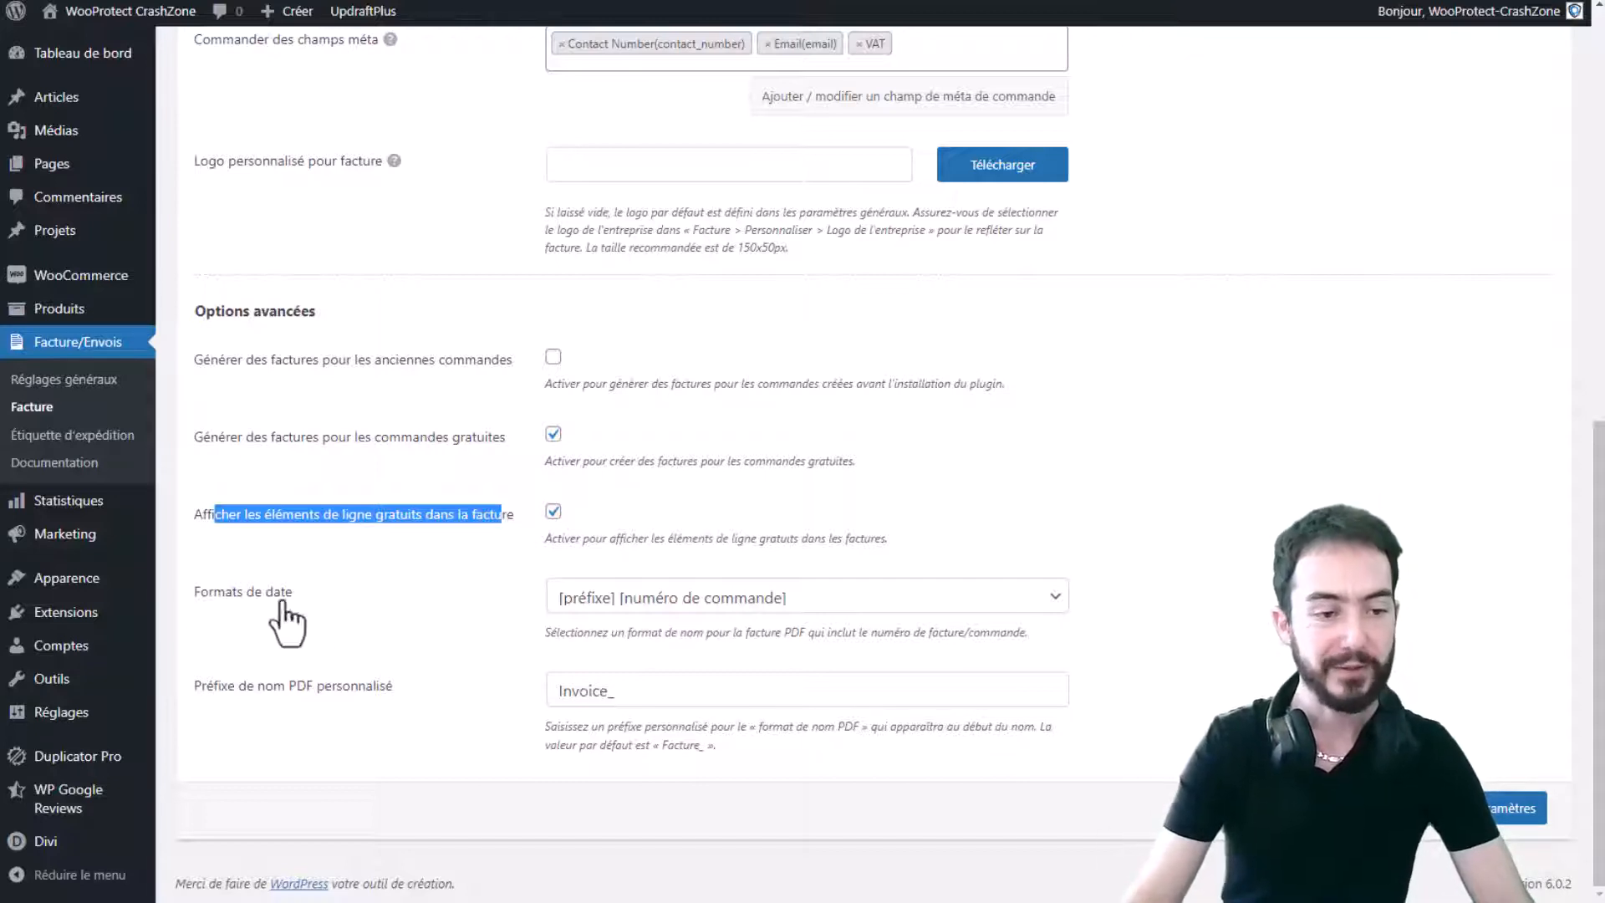
pyautogui.click(949, 598)
pyautogui.click(953, 623)
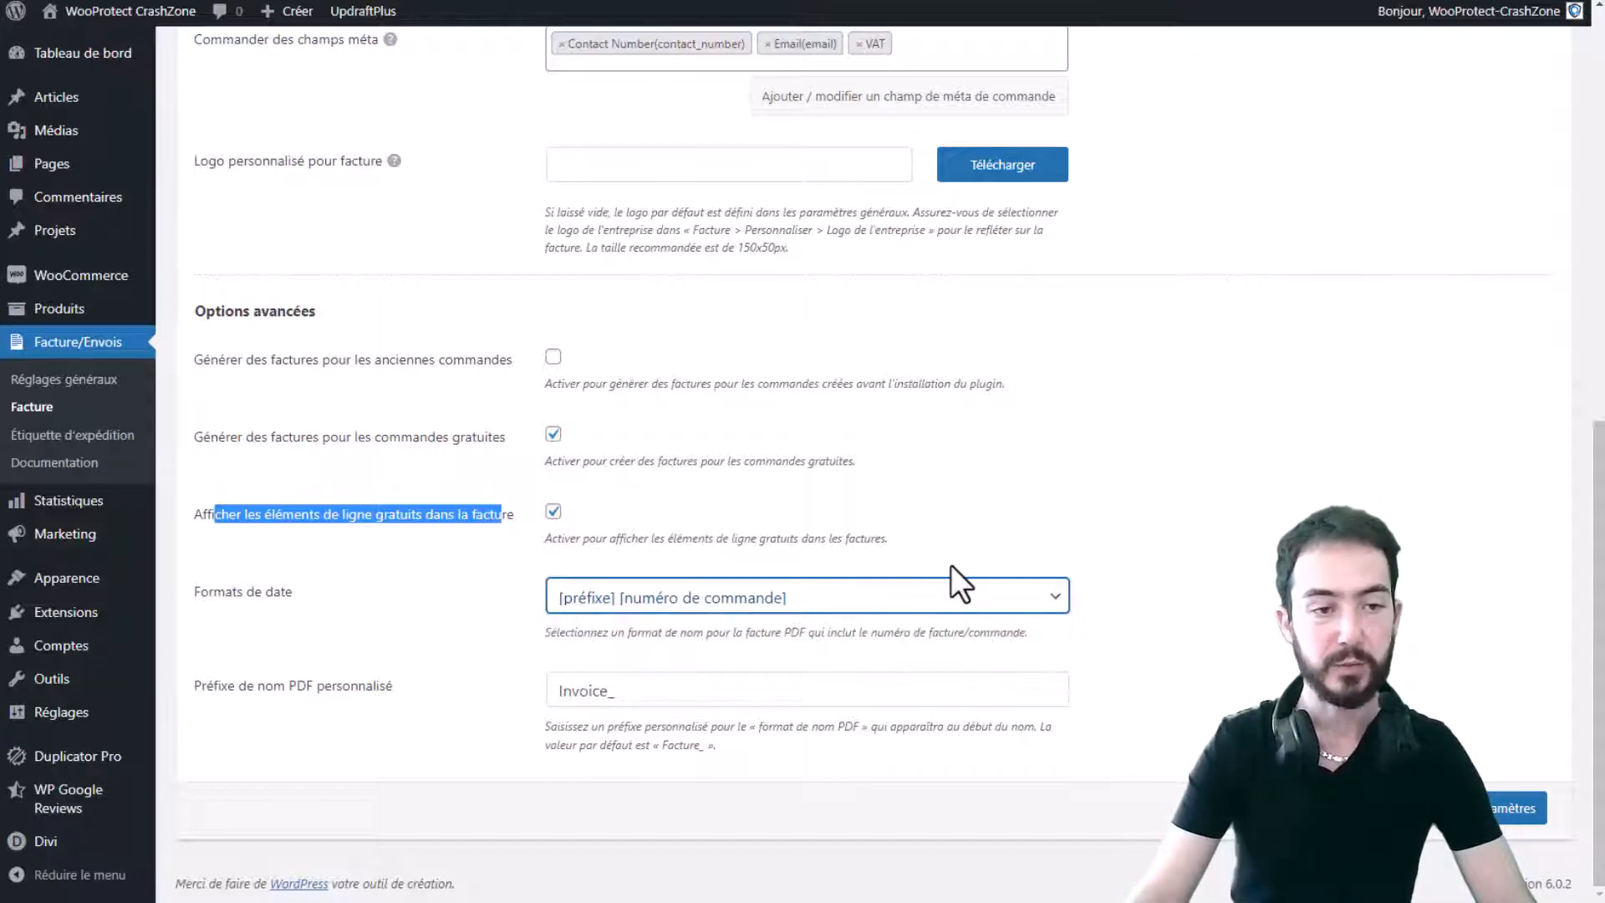
pyautogui.click(1016, 600)
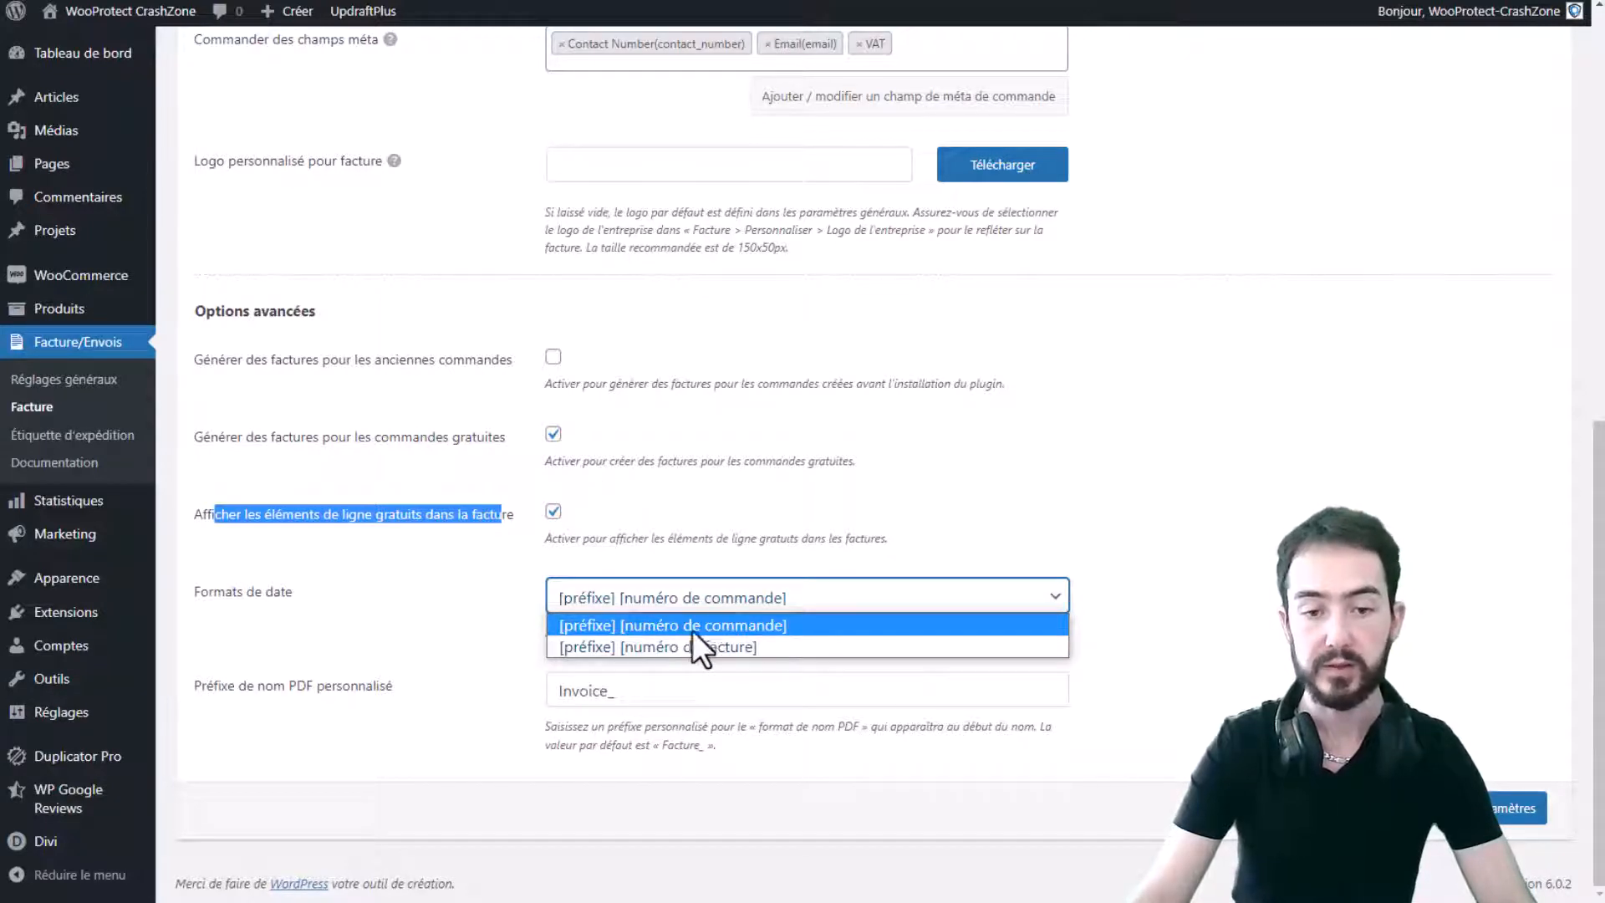
pyautogui.click(1191, 566)
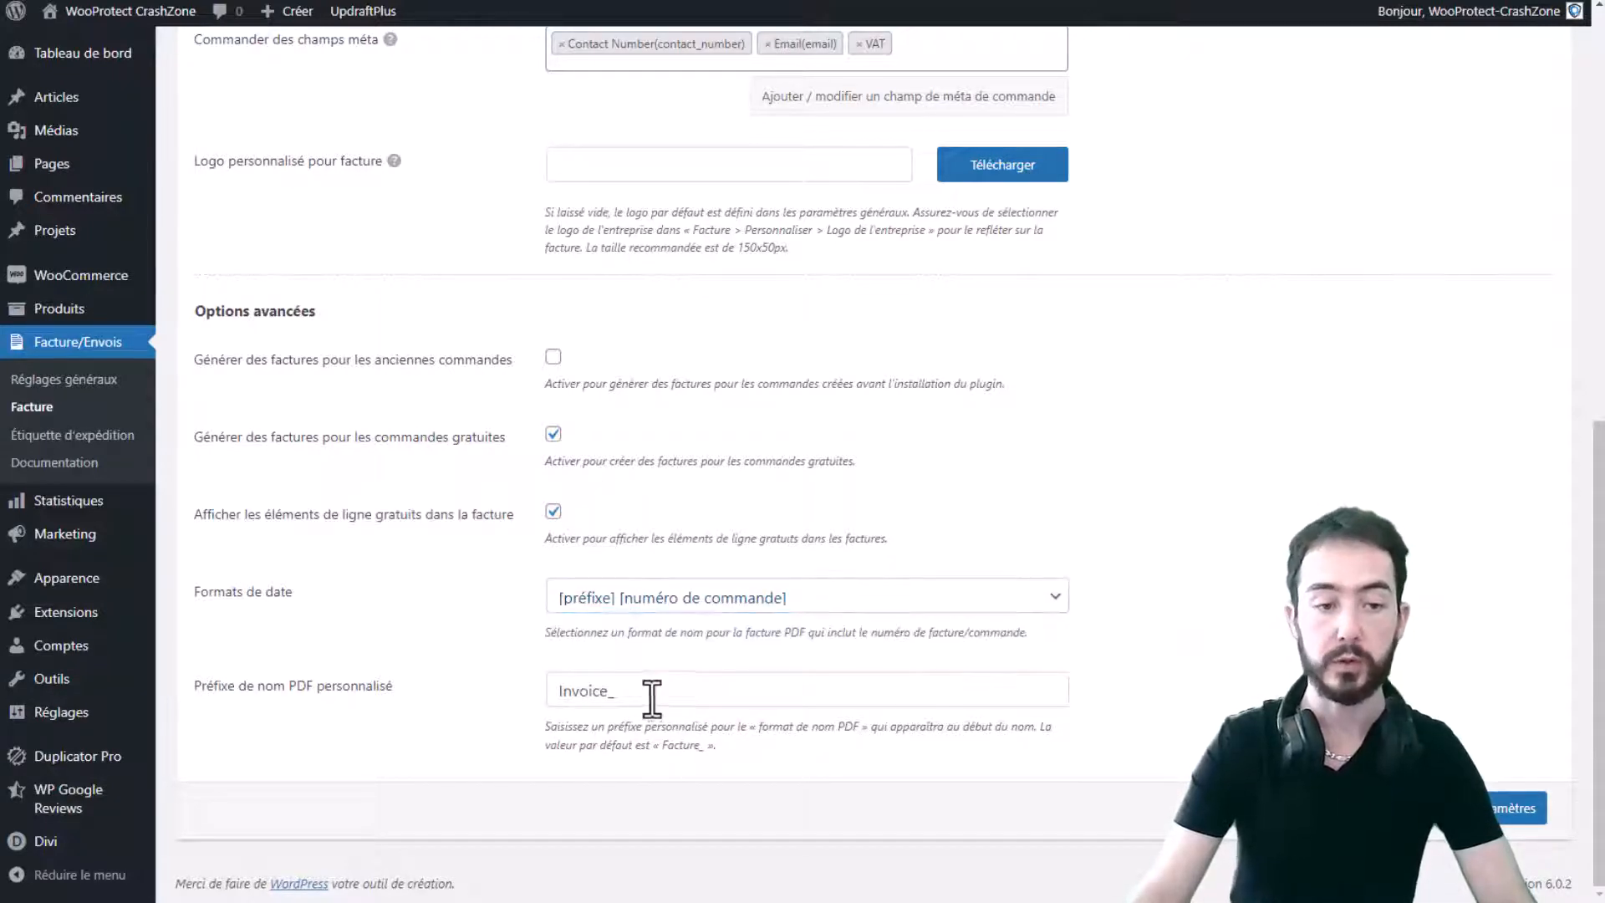
# - Replace the Invoice_ PDF name prefix with WooProtect_ and save the invoice settings
pyautogui.doubleClick(710, 690)
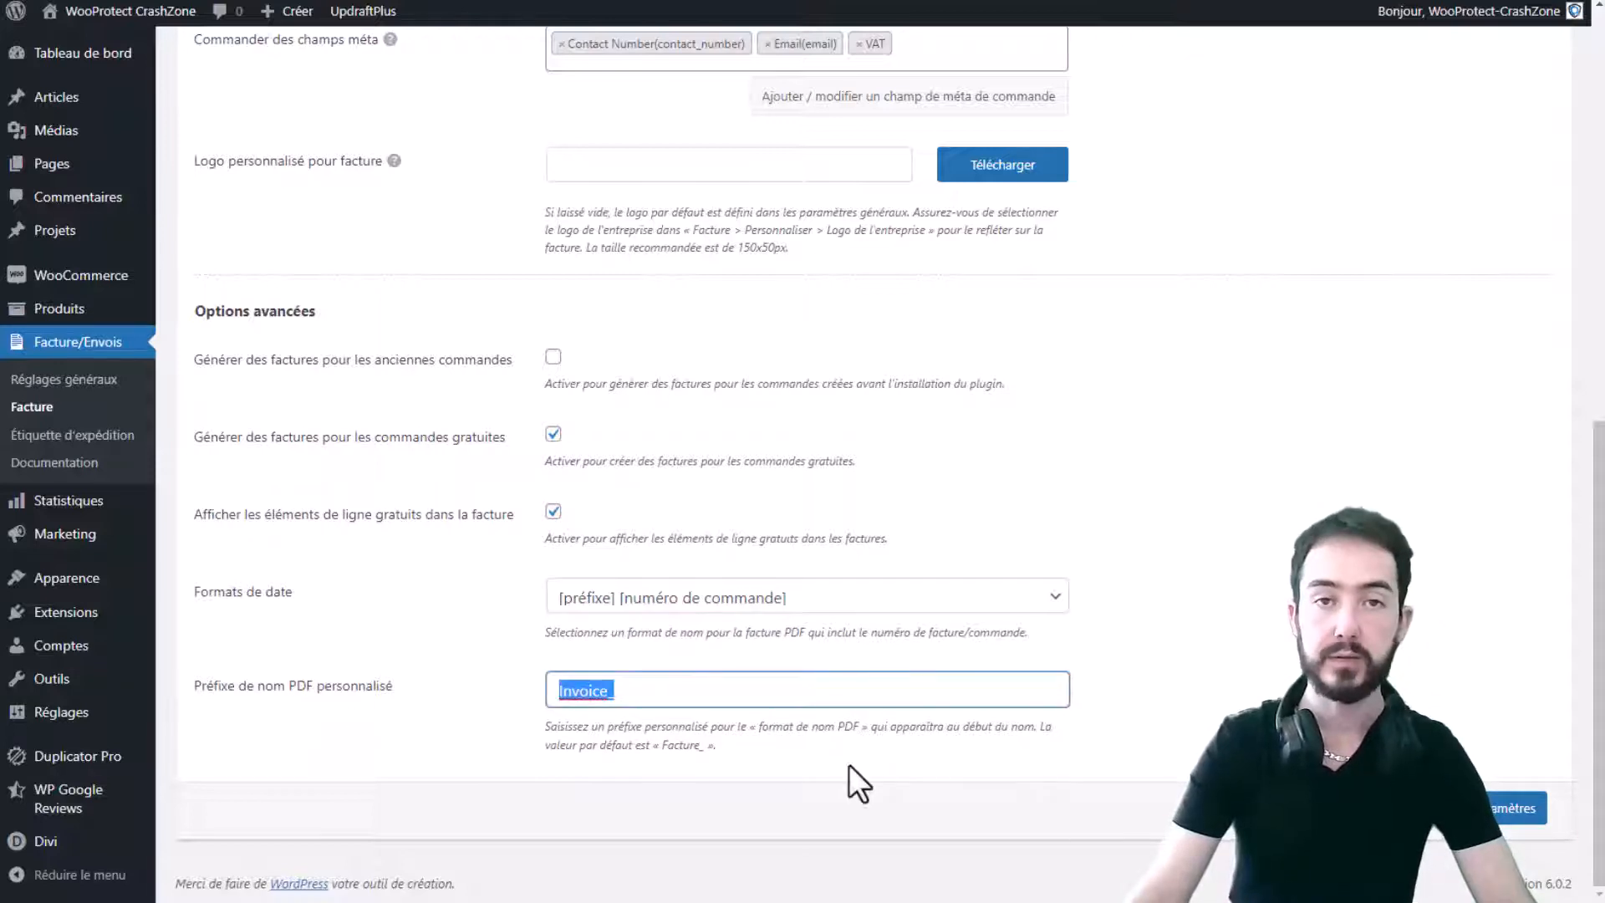
pyautogui.write('WooP')
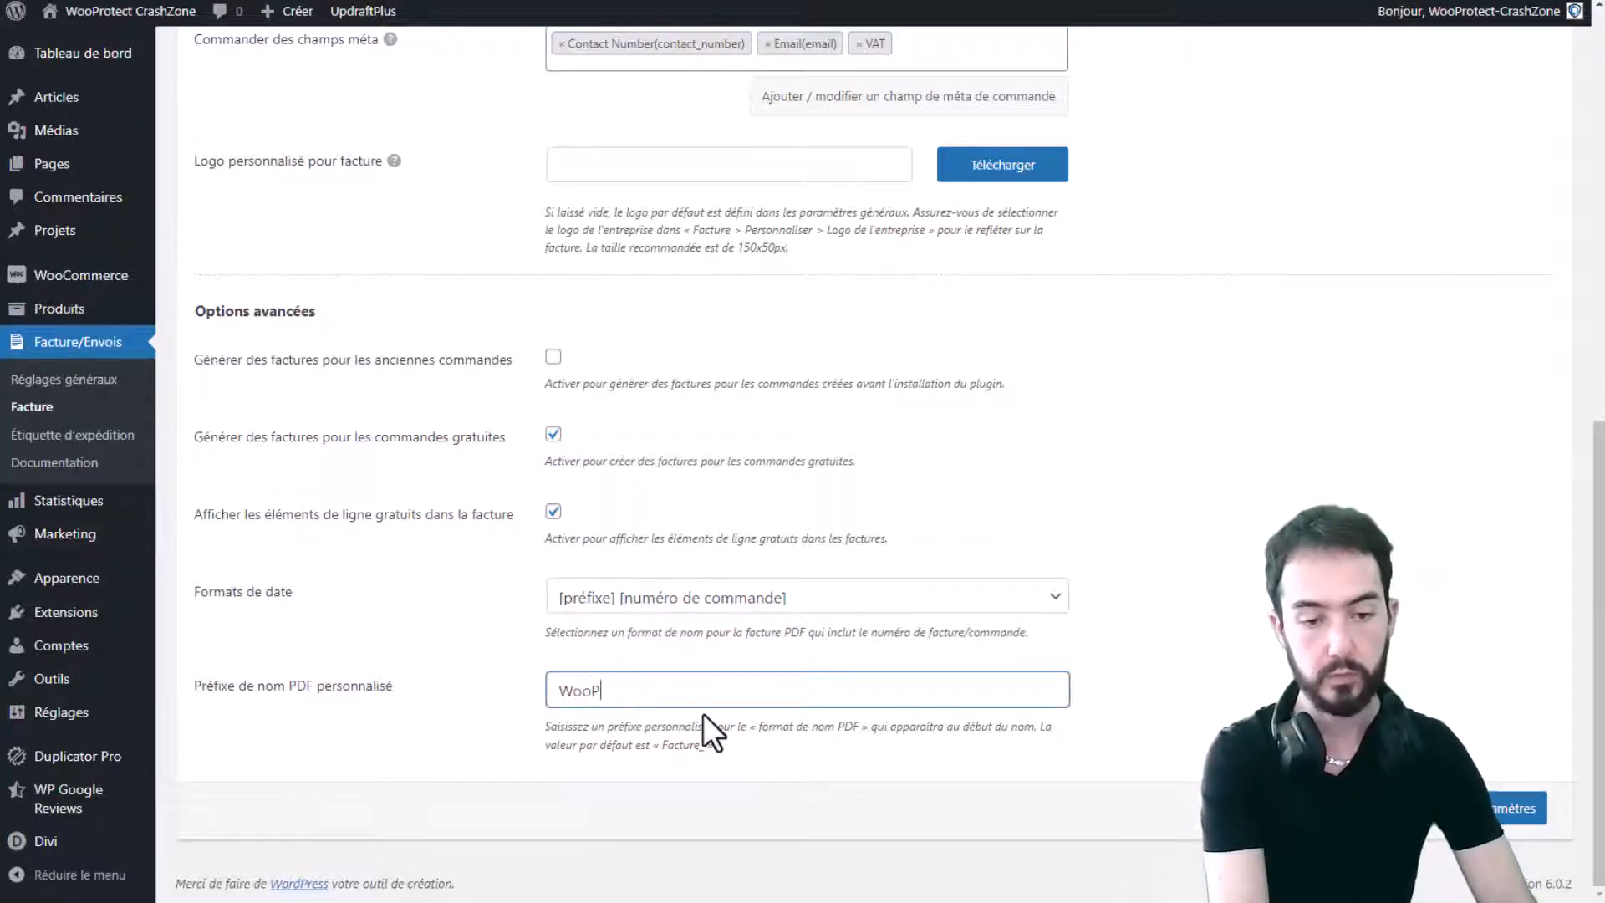
pyautogui.write('rotect_')
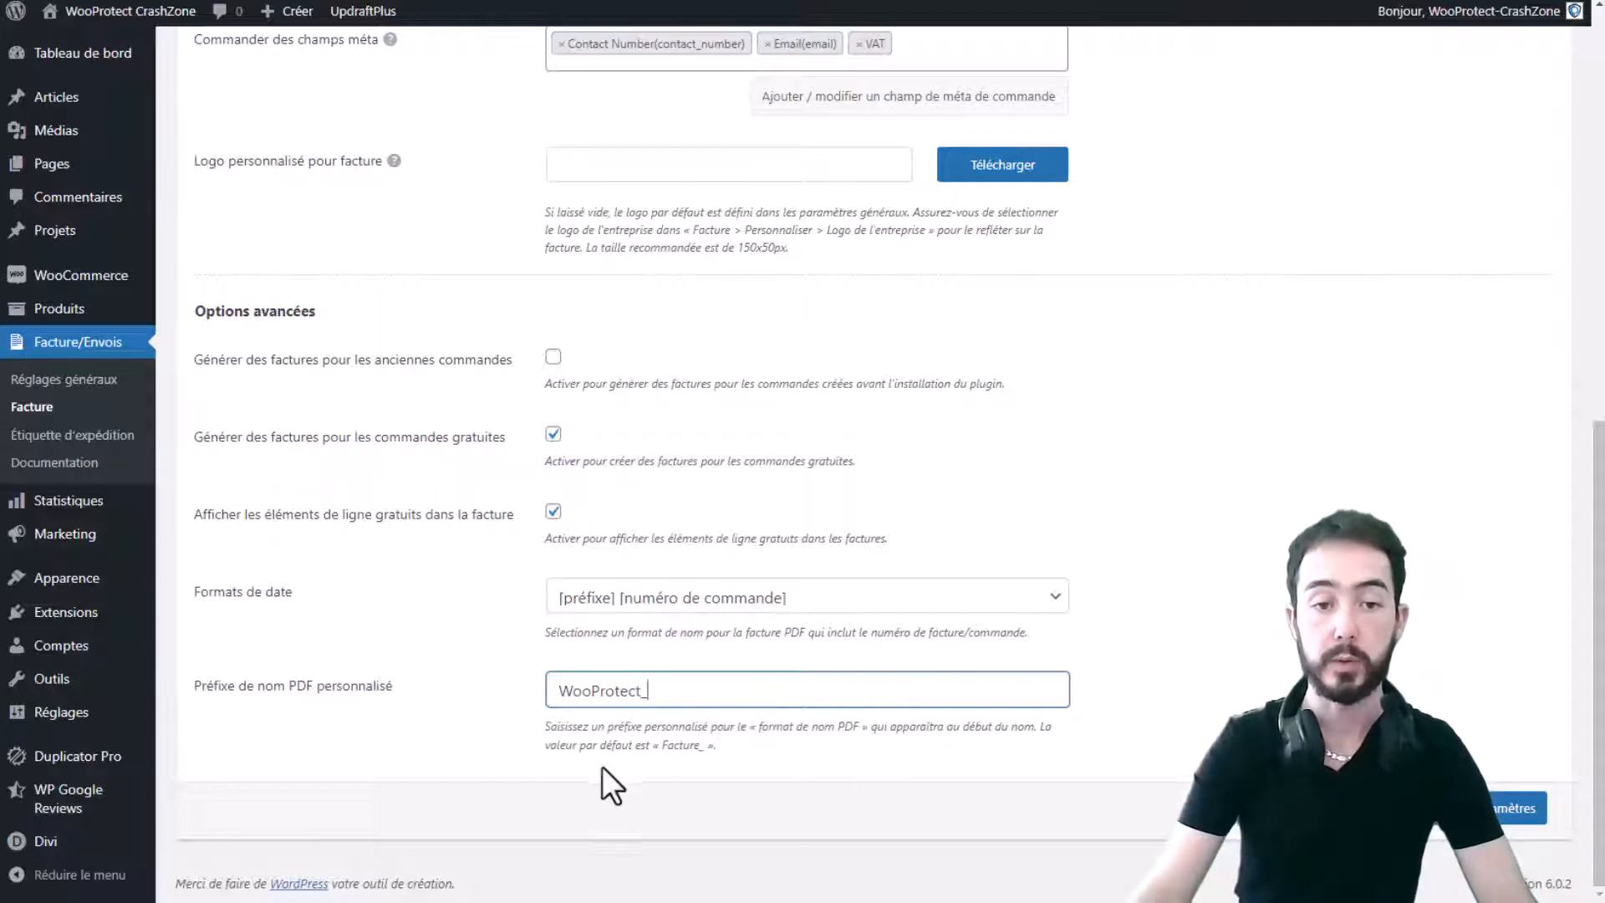
pyautogui.moveTo(655, 694); pyautogui.dragTo(519, 716)
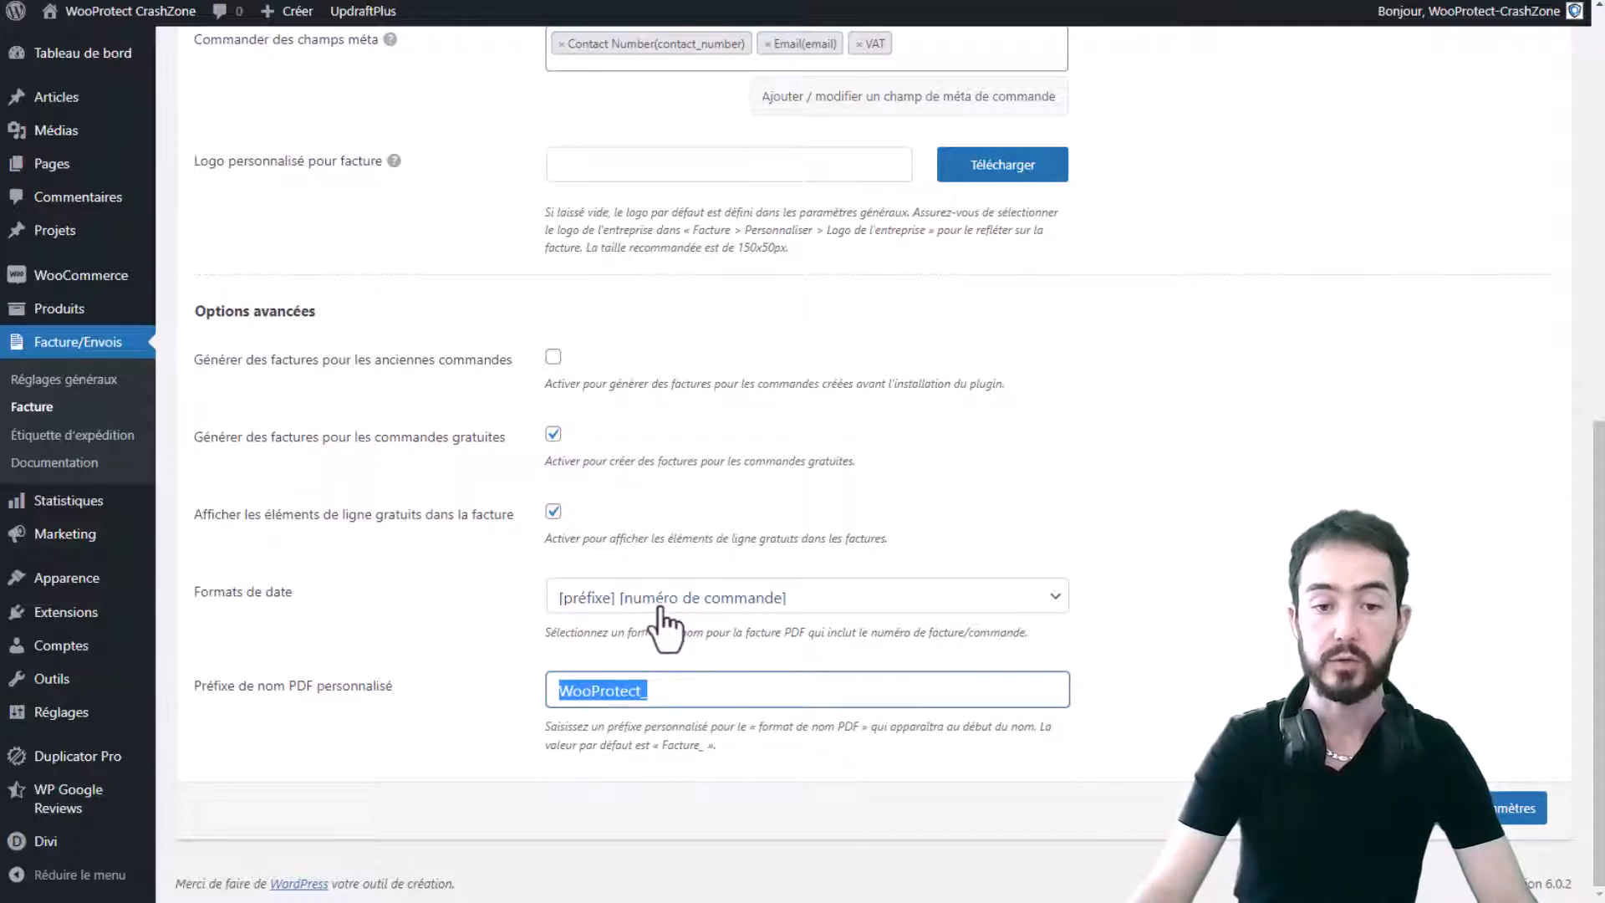
pyautogui.click(836, 603)
pyautogui.click(839, 607)
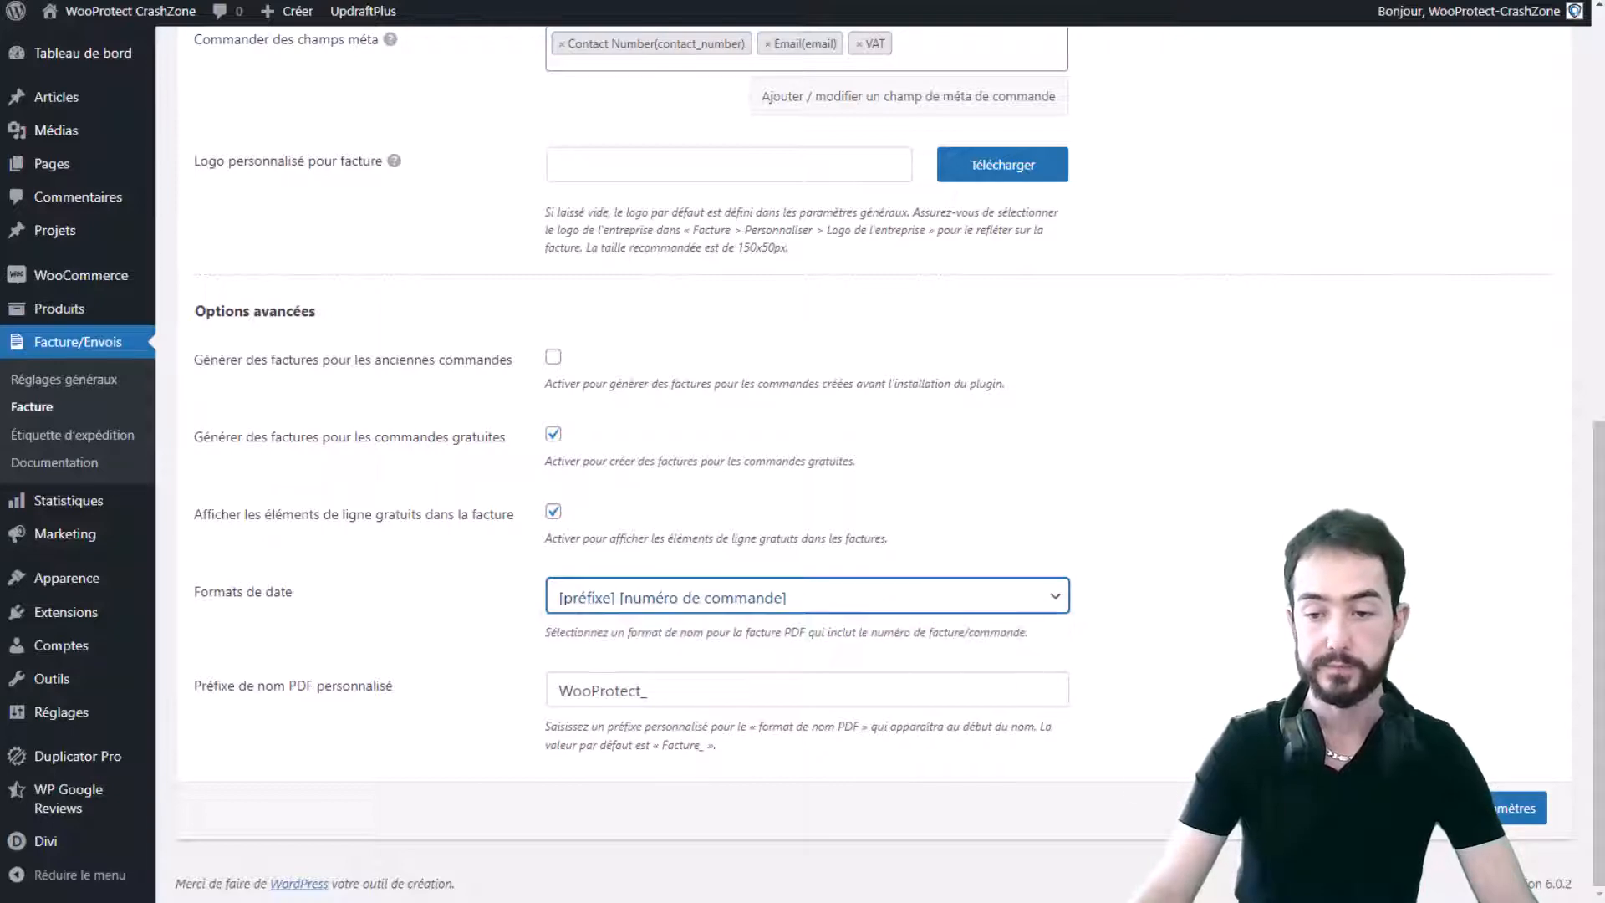
pyautogui.click(1439, 808)
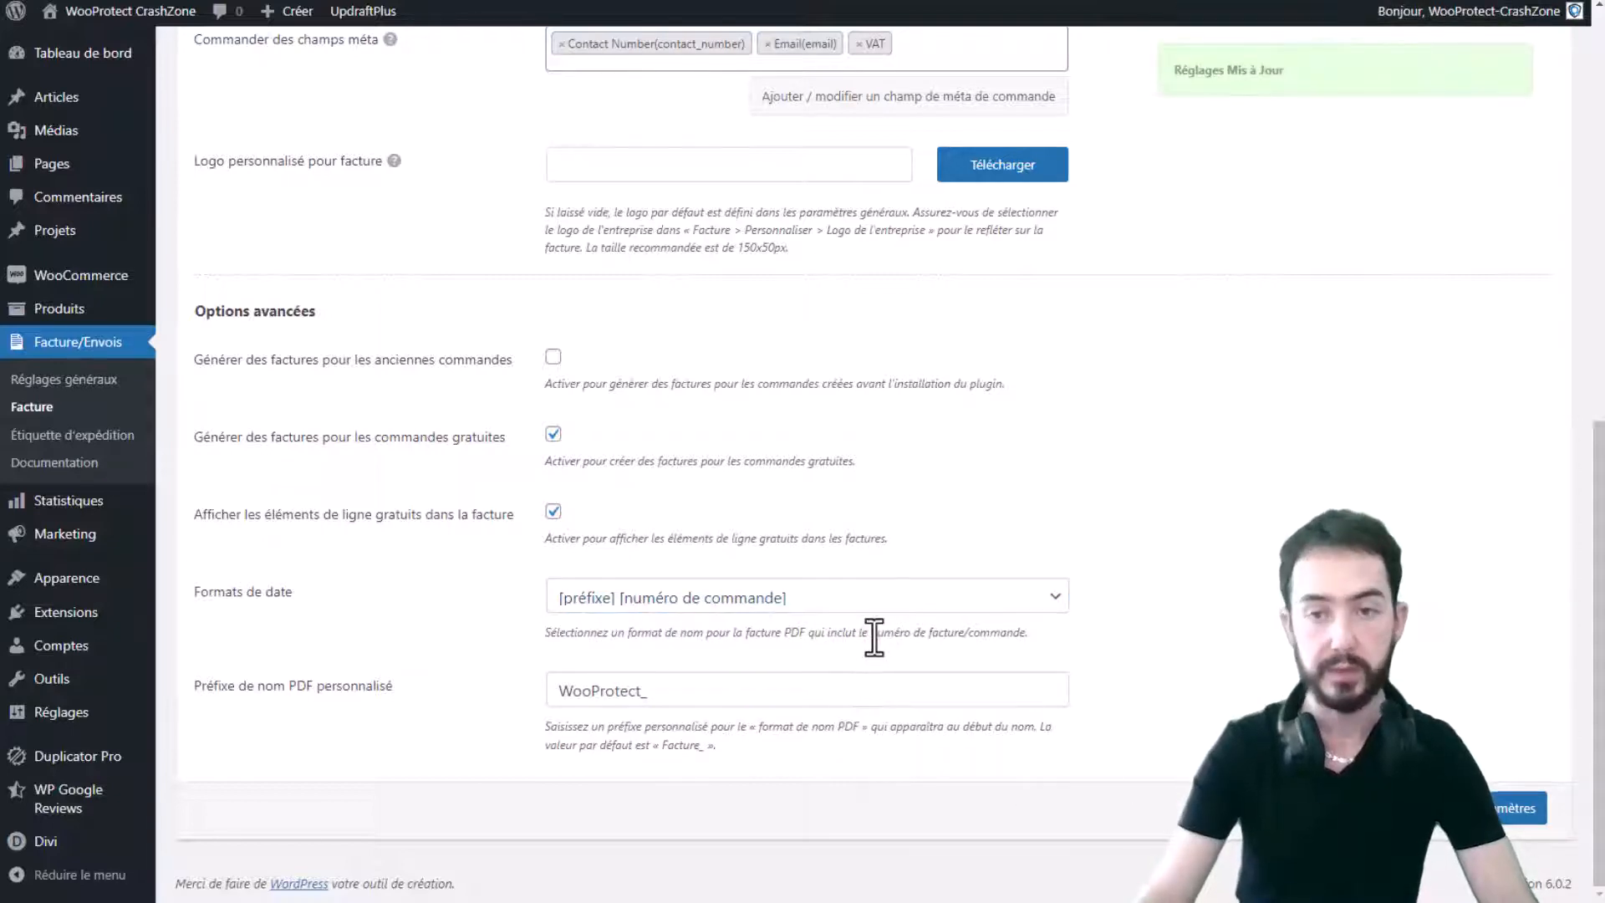
pyautogui.scroll(10, 873, 647)
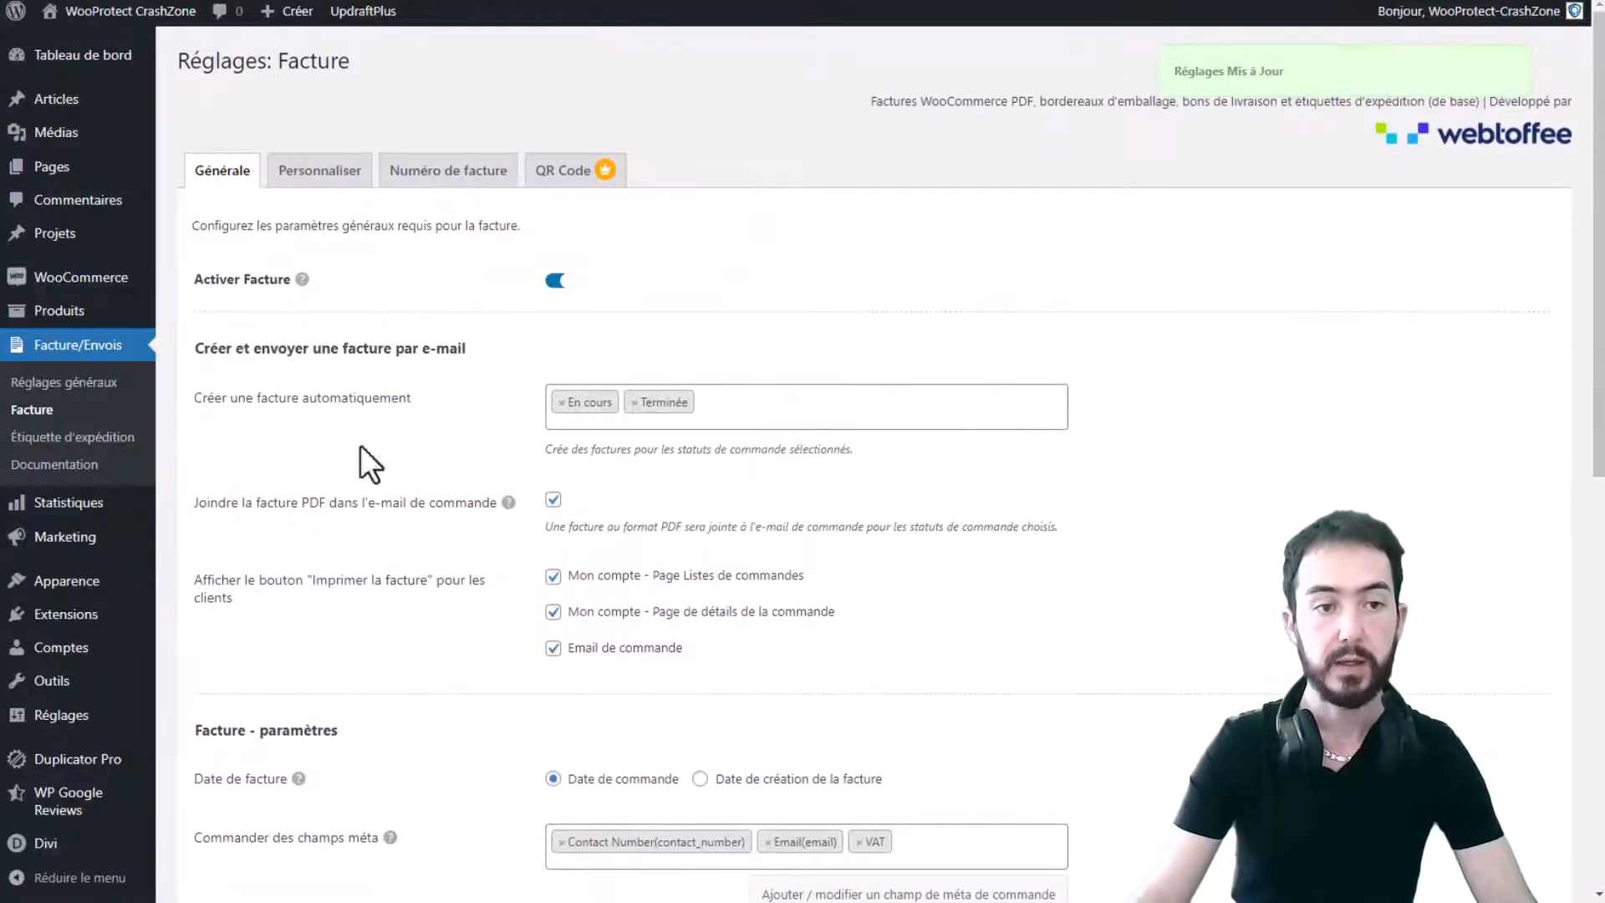
# - Open the invoice template editor and hide the FACTURE document title
pyautogui.click(321, 177)
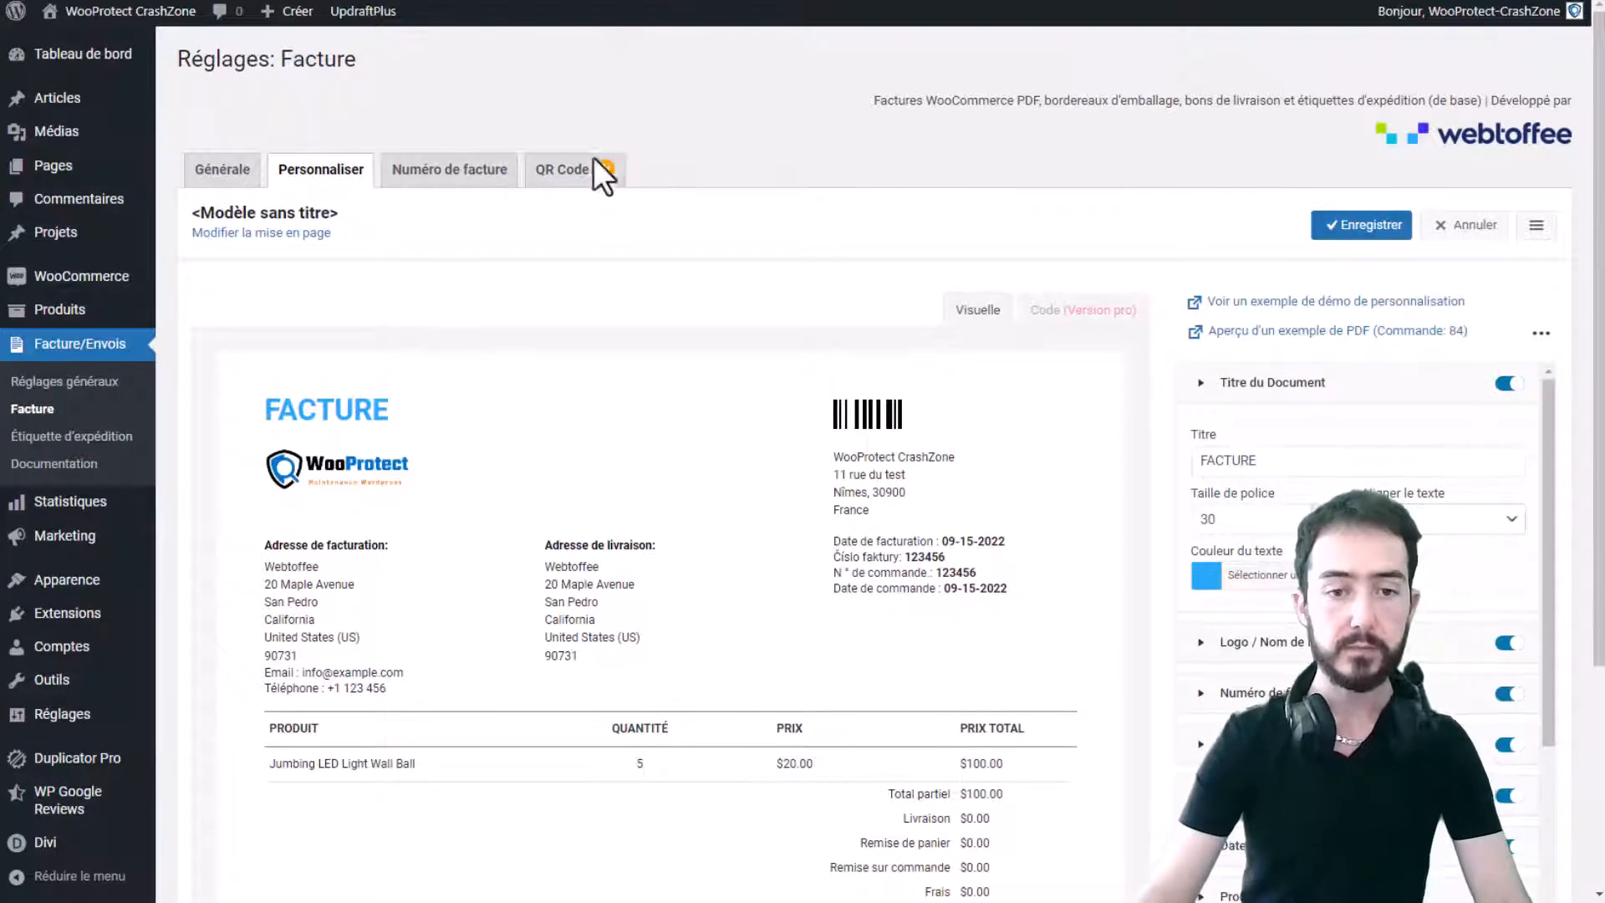
pyautogui.scroll(-4, 681, 258)
pyautogui.scroll(2, 706, 286)
pyautogui.scroll(-2, 443, 431)
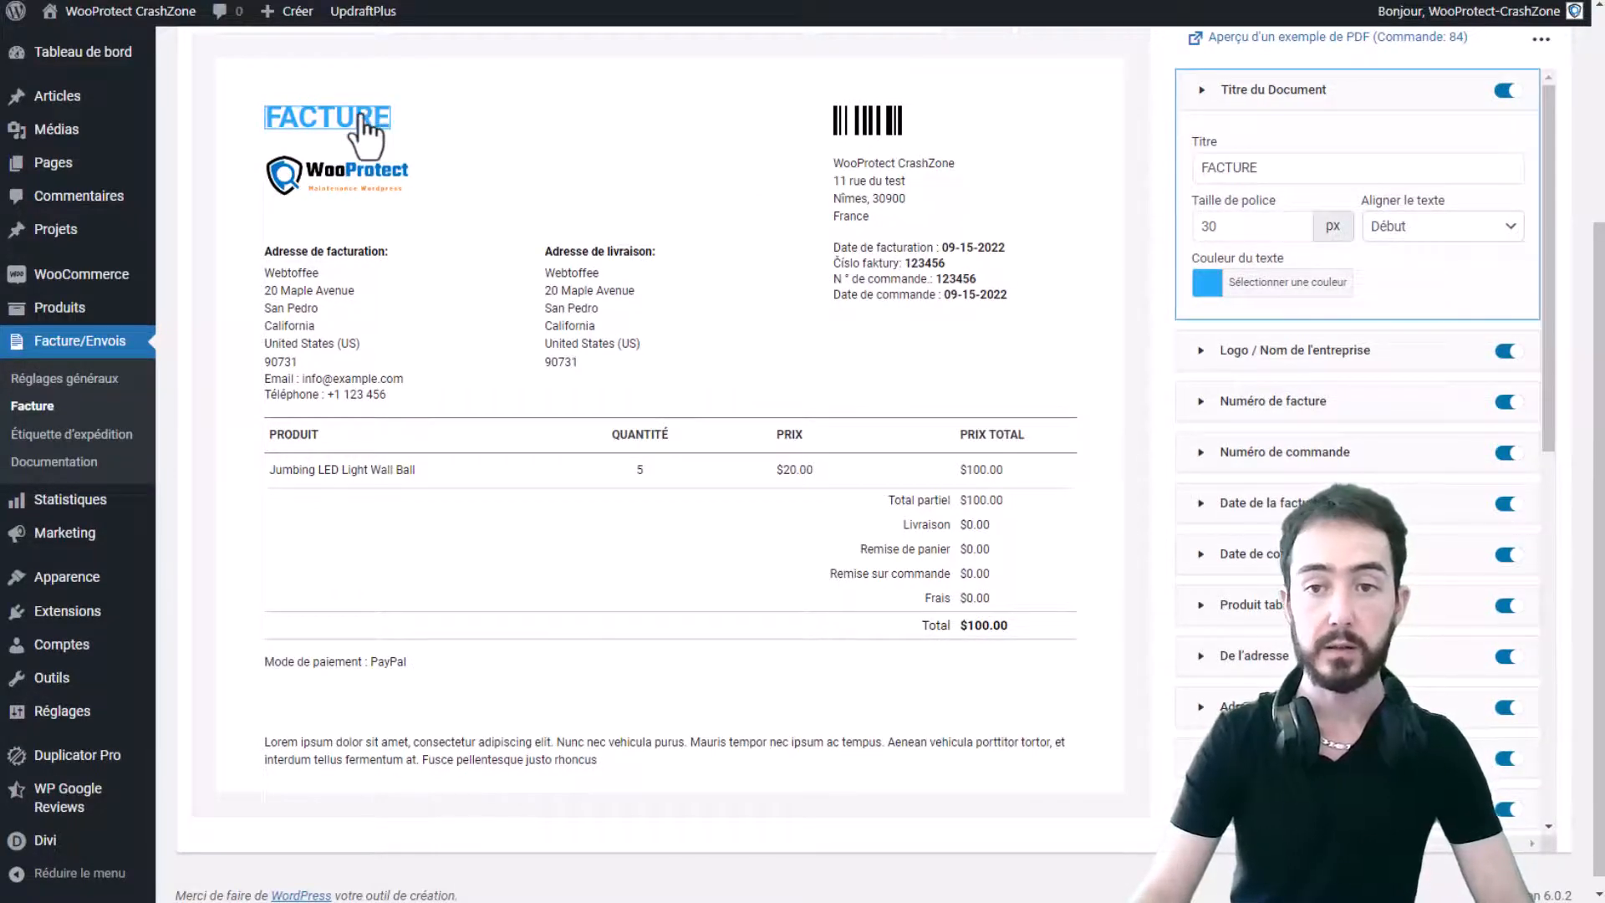
pyautogui.doubleClick(1298, 170)
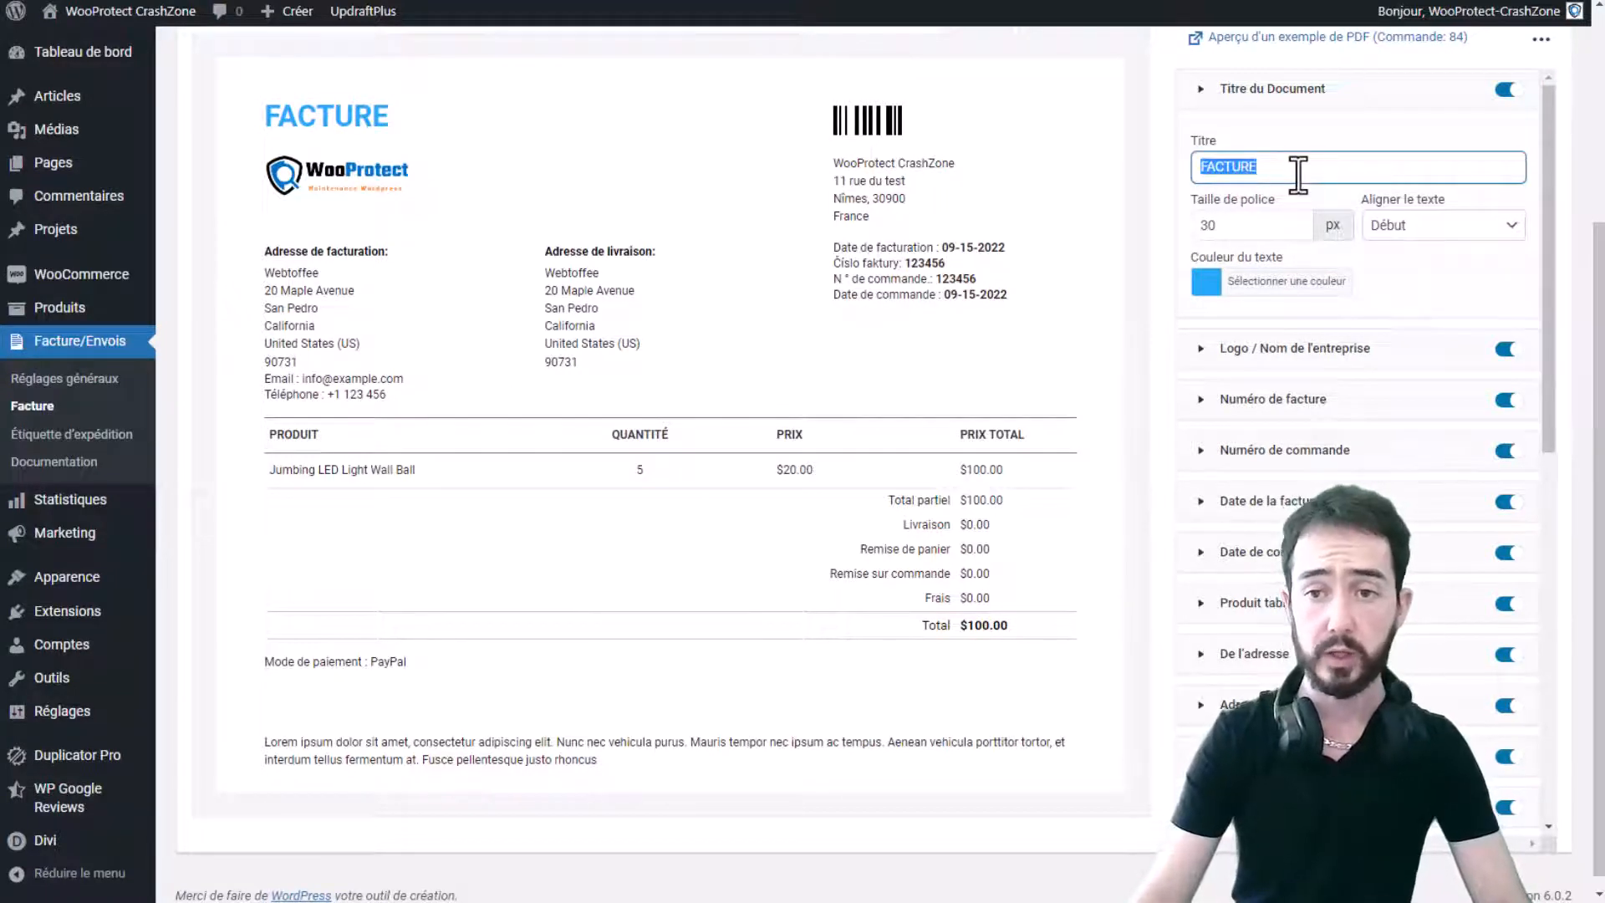
pyautogui.click(1508, 90)
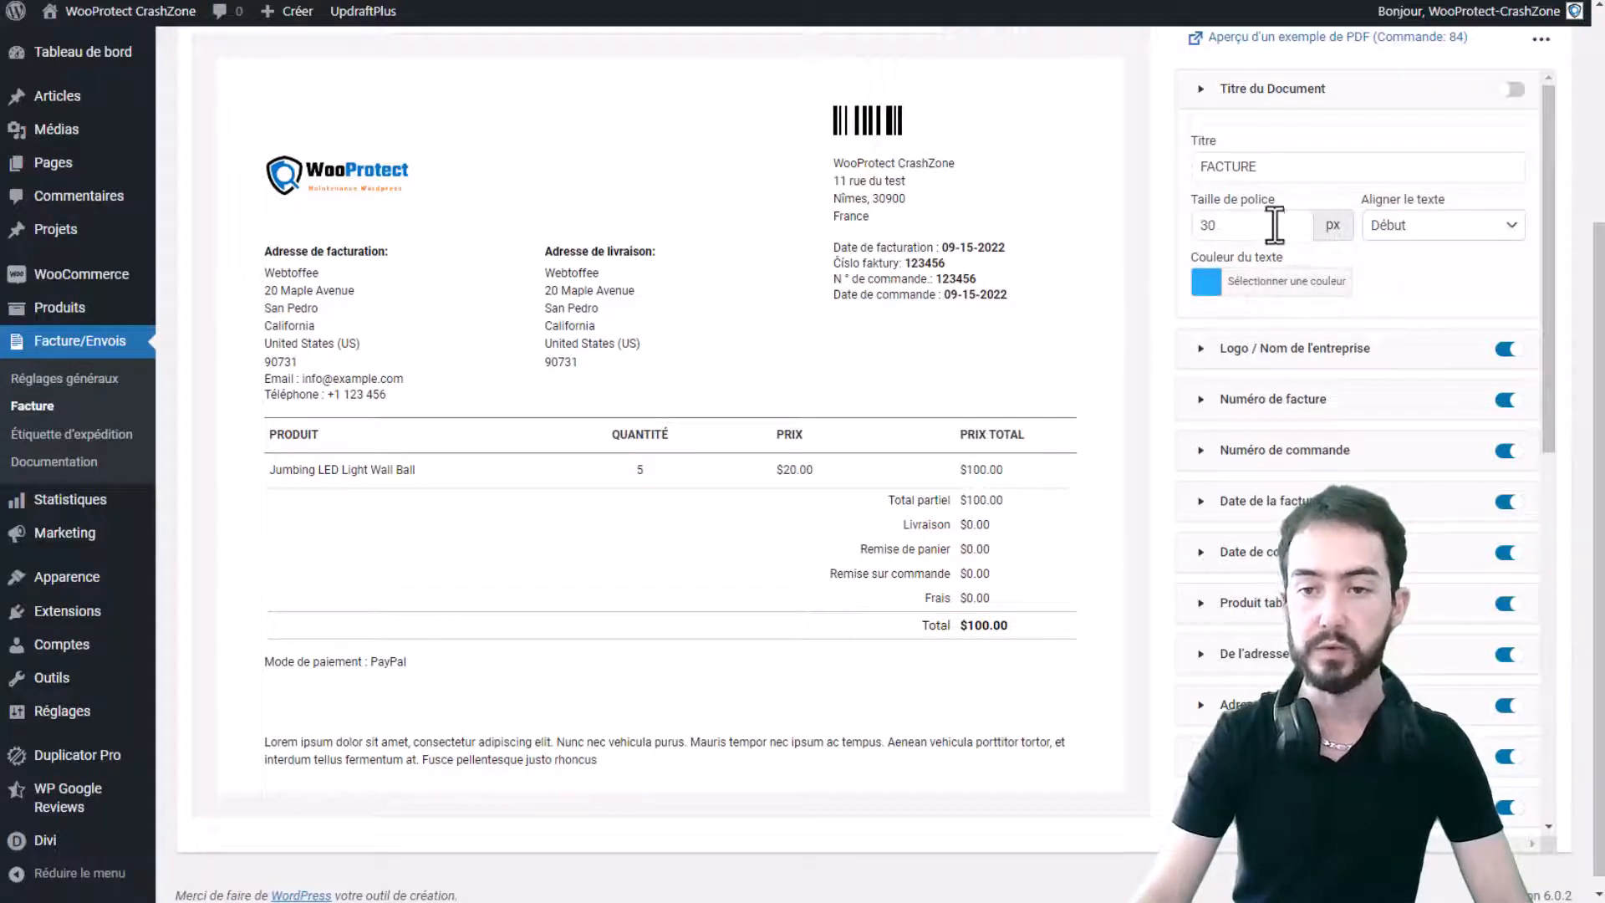
pyautogui.click(1442, 228)
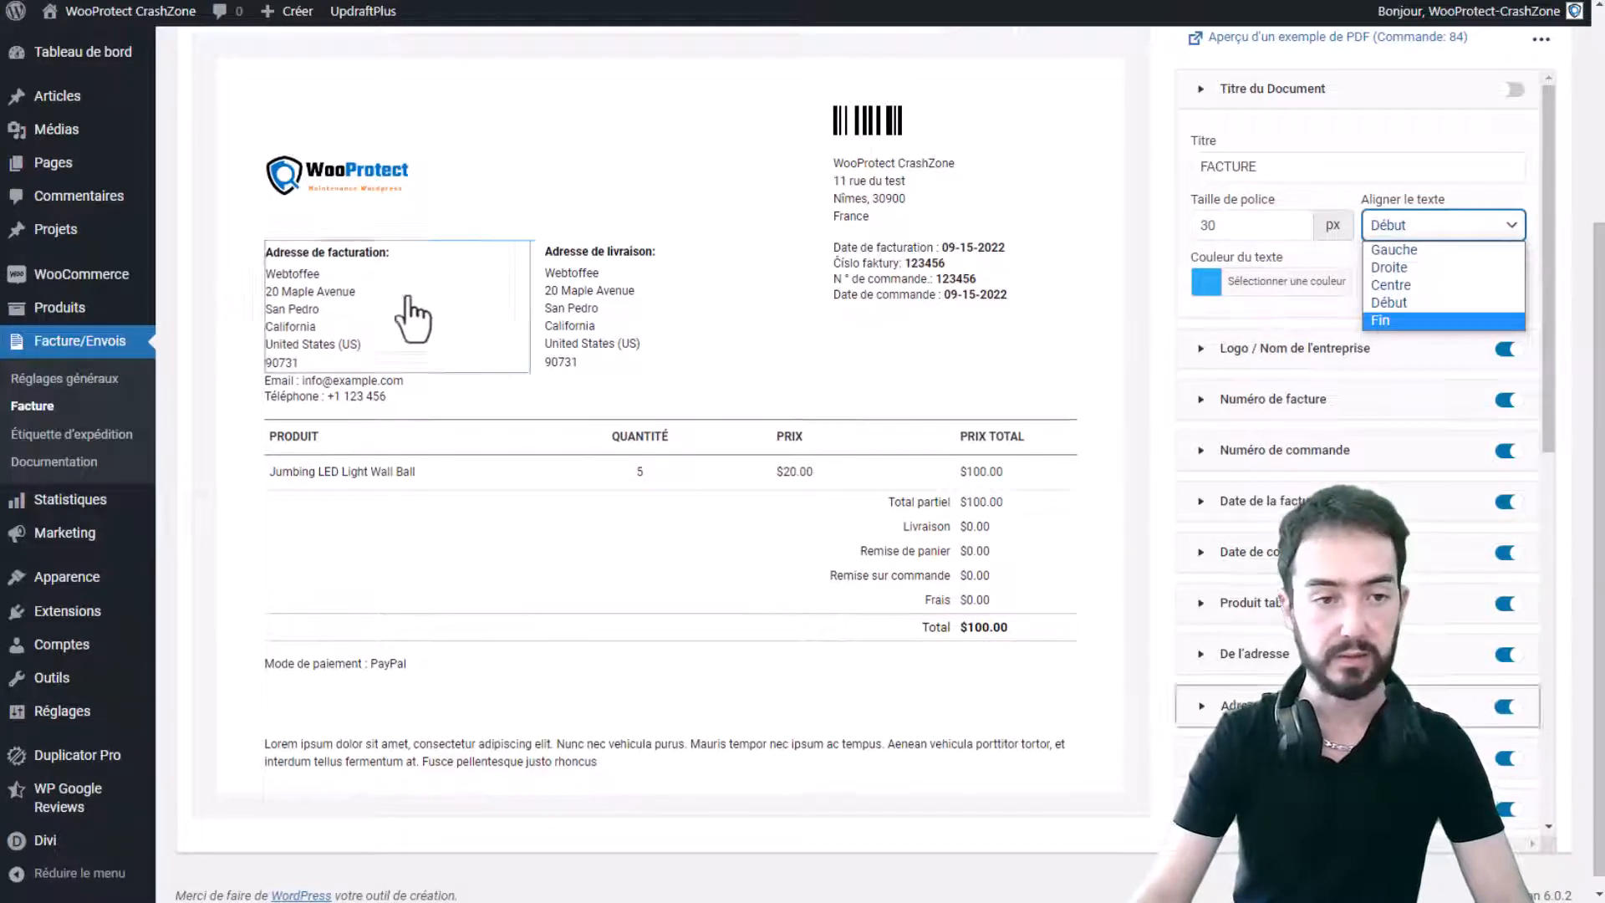
# - Change the logo width from 150 to 170 px
pyautogui.click(365, 187)
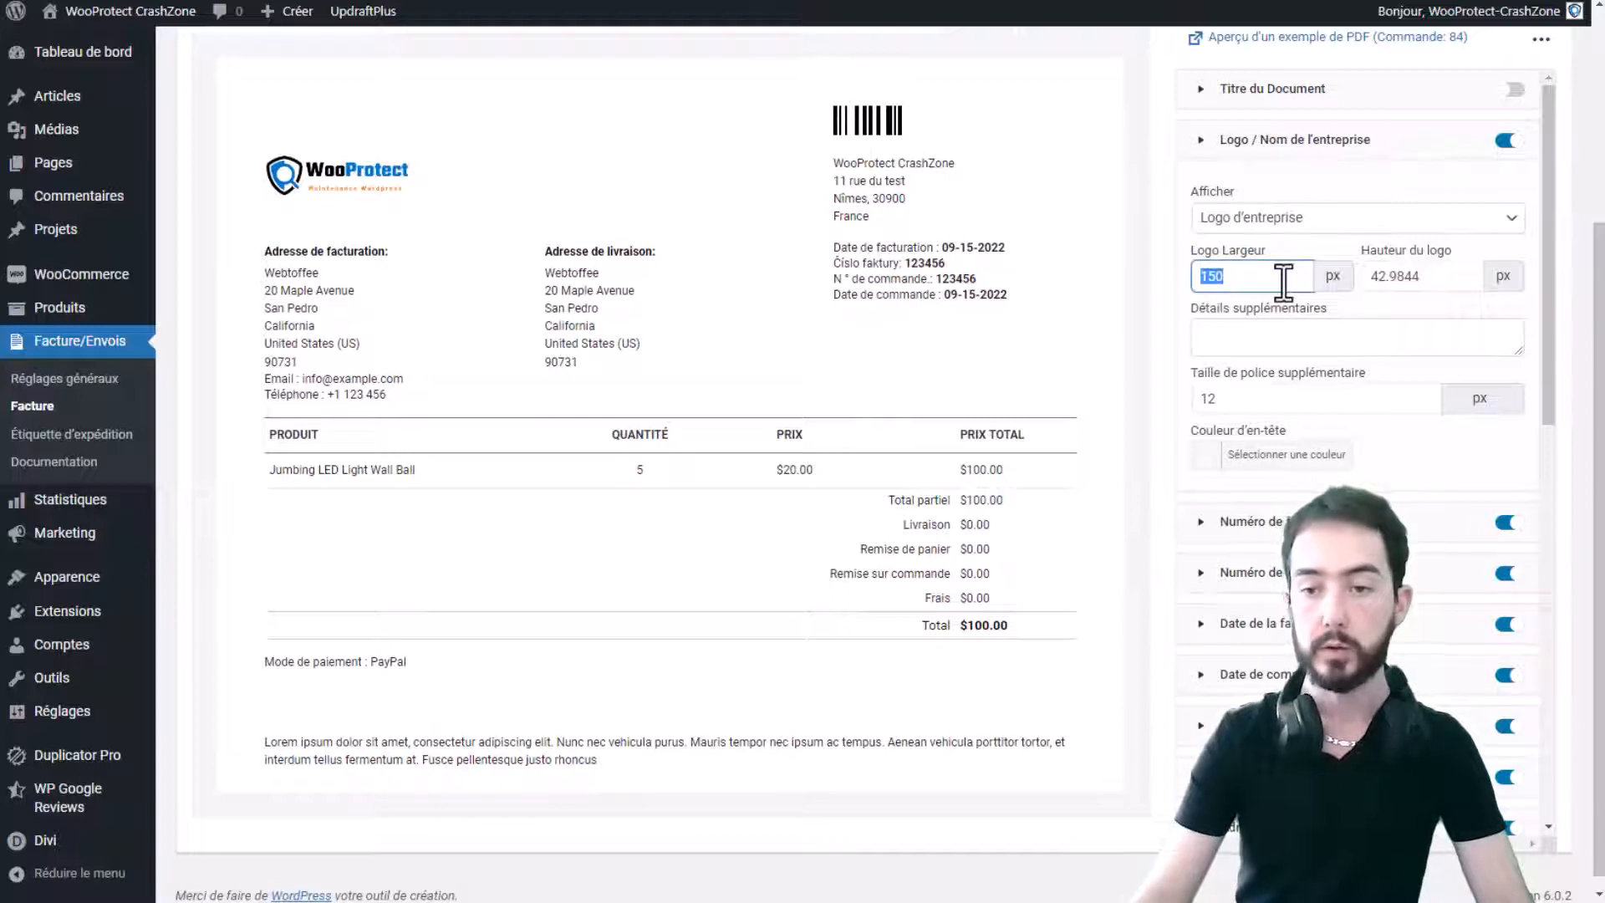
pyautogui.write('170')
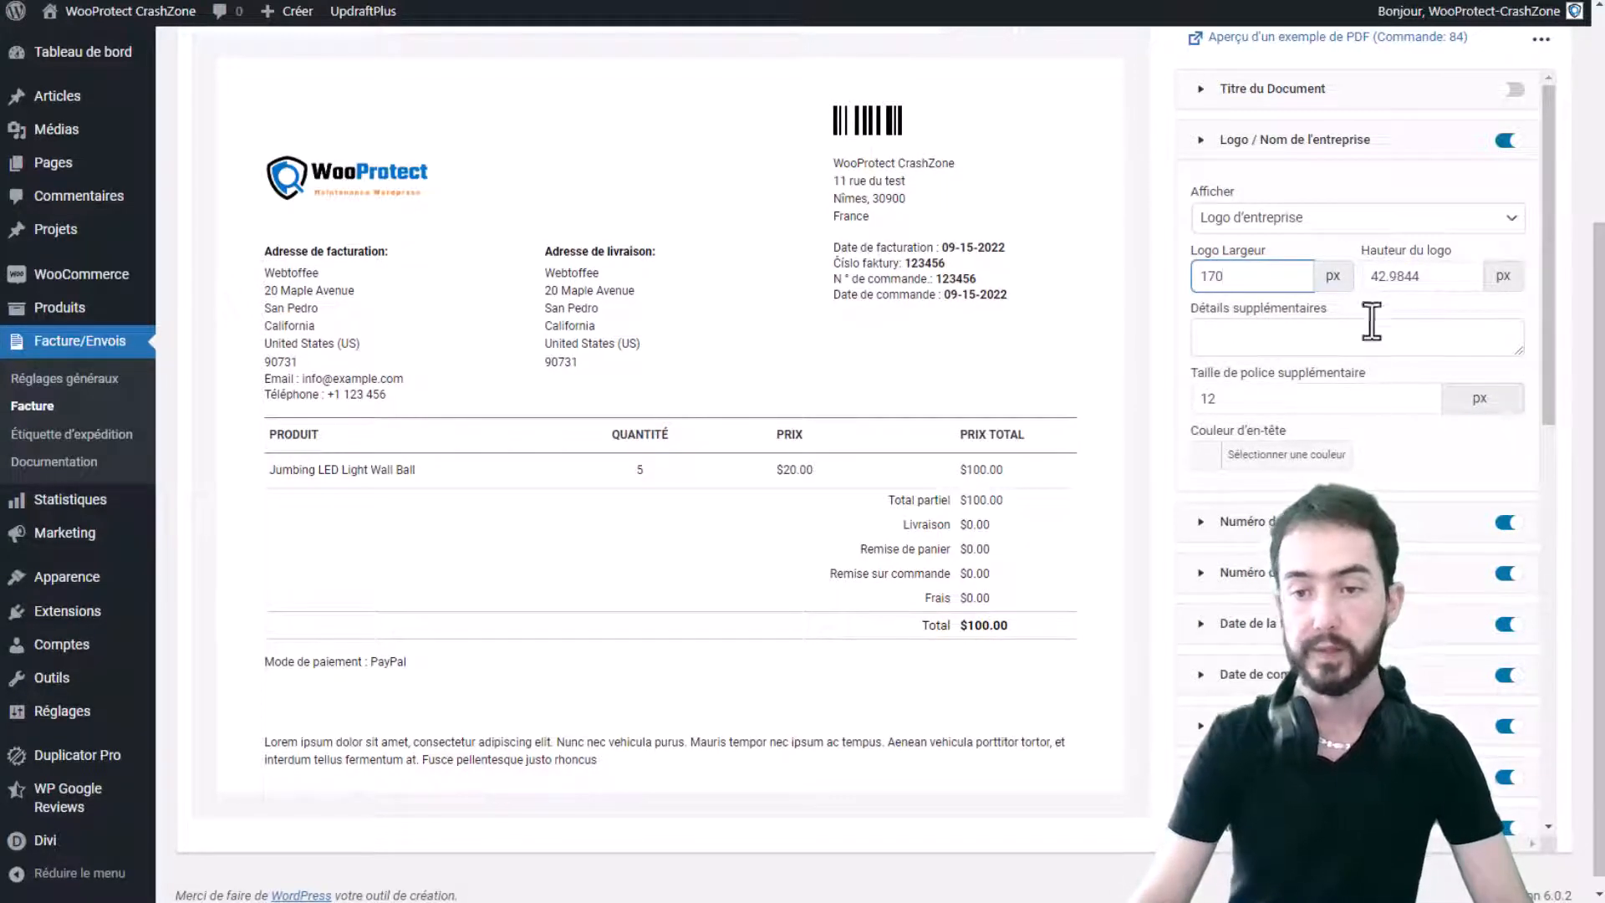
pyautogui.scroll(-3, 1388, 305)
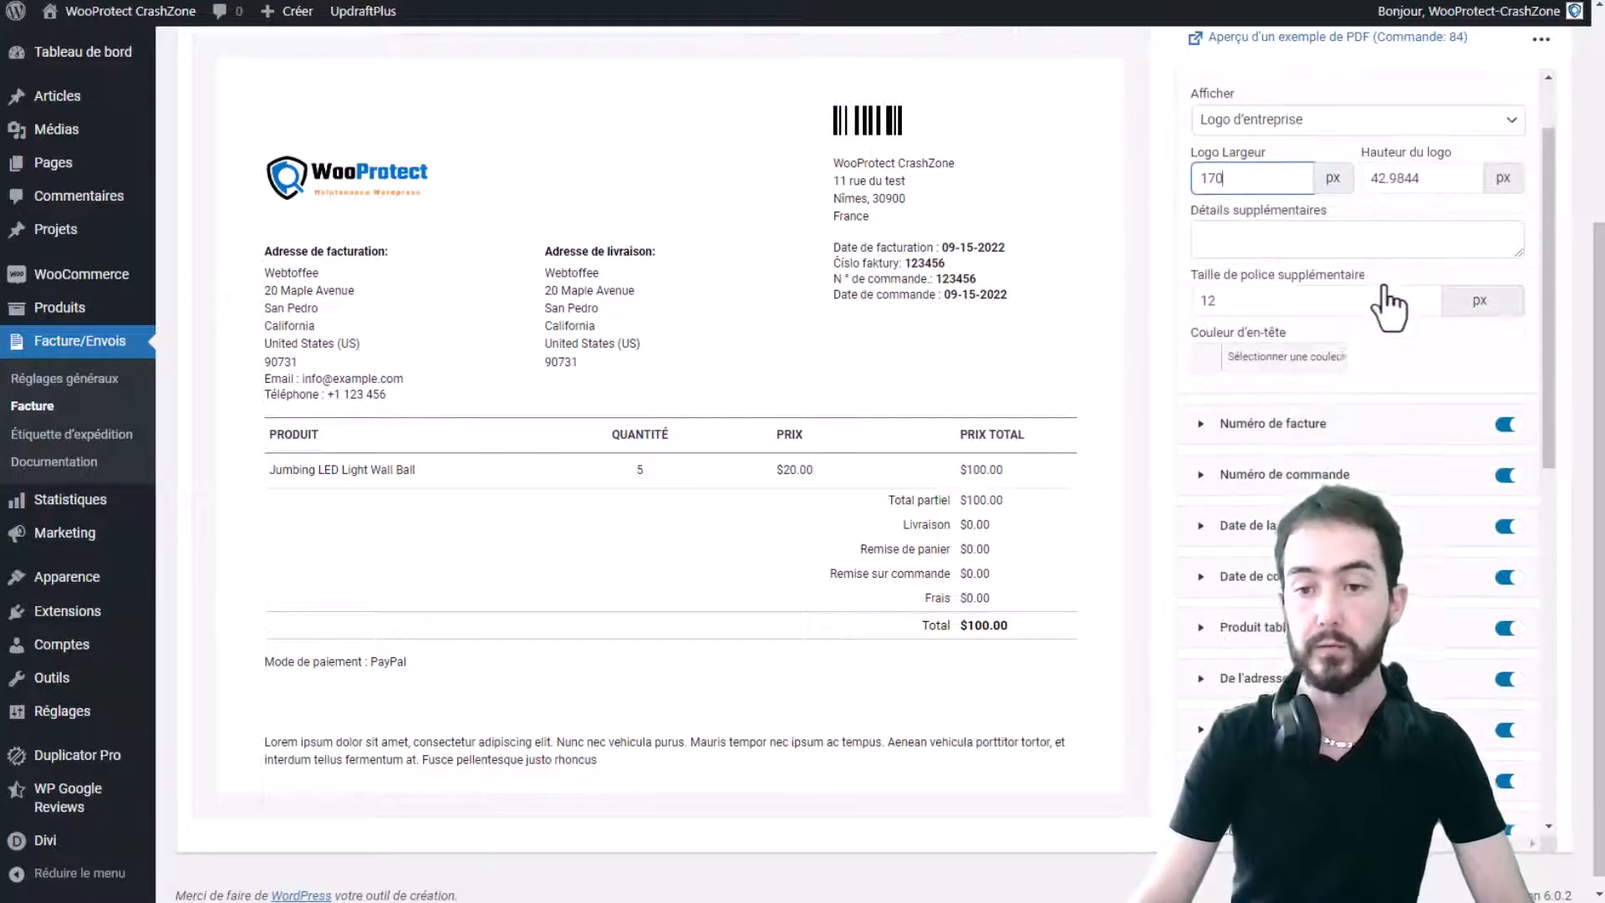
# - Switch off the Code barre toggle and check that the header content moved up
pyautogui.click(867, 121)
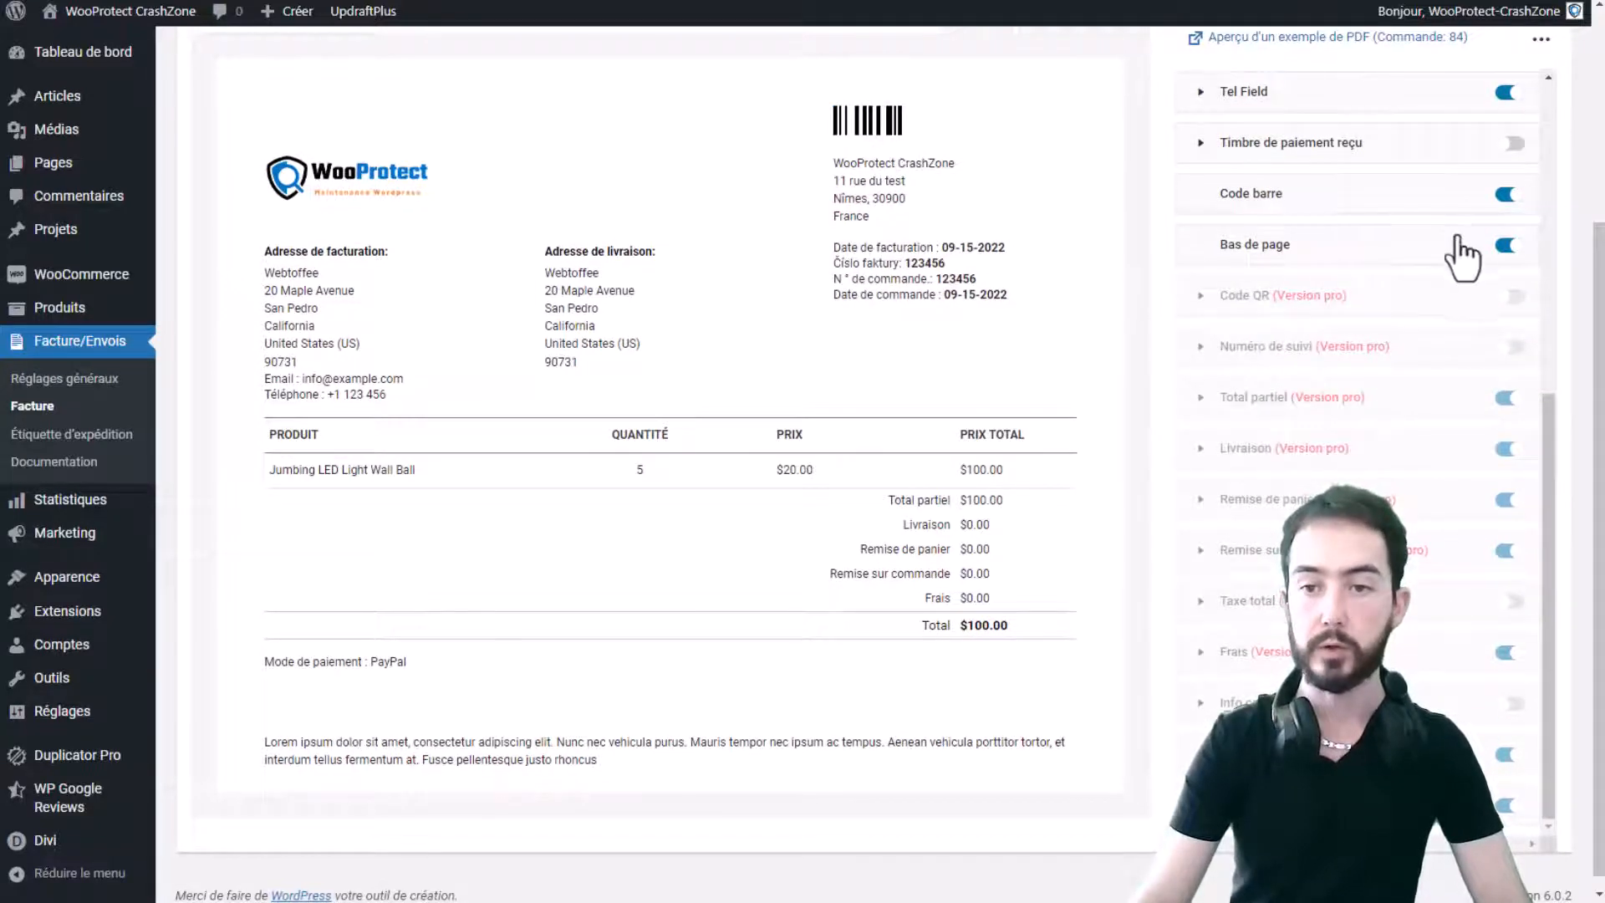
pyautogui.click(1506, 194)
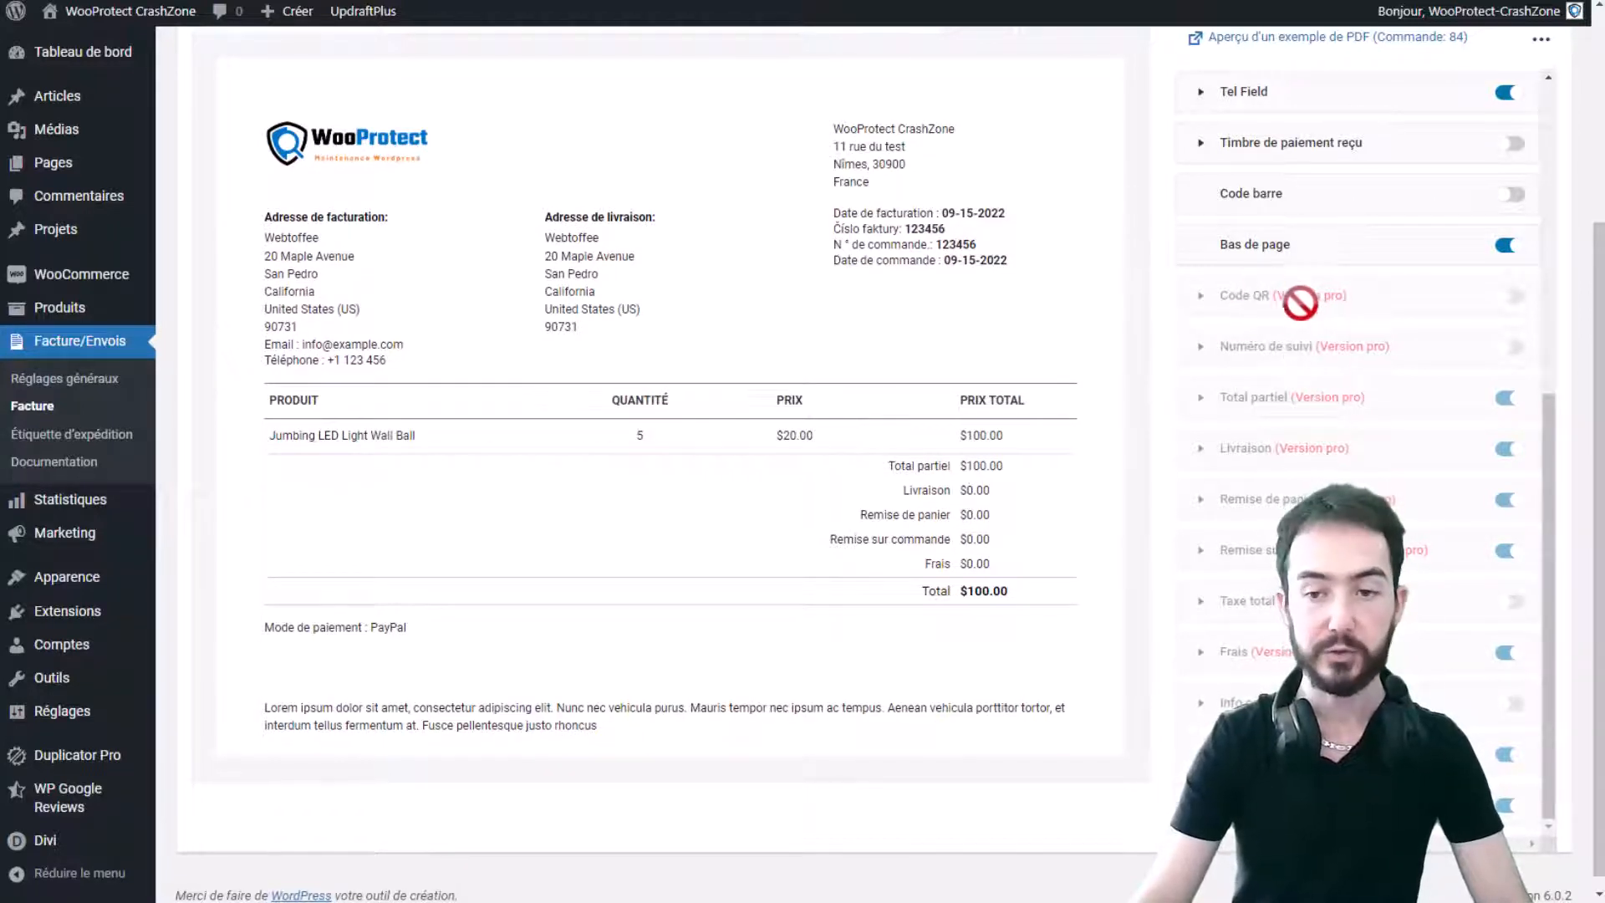
pyautogui.scroll(-1, 1299, 305)
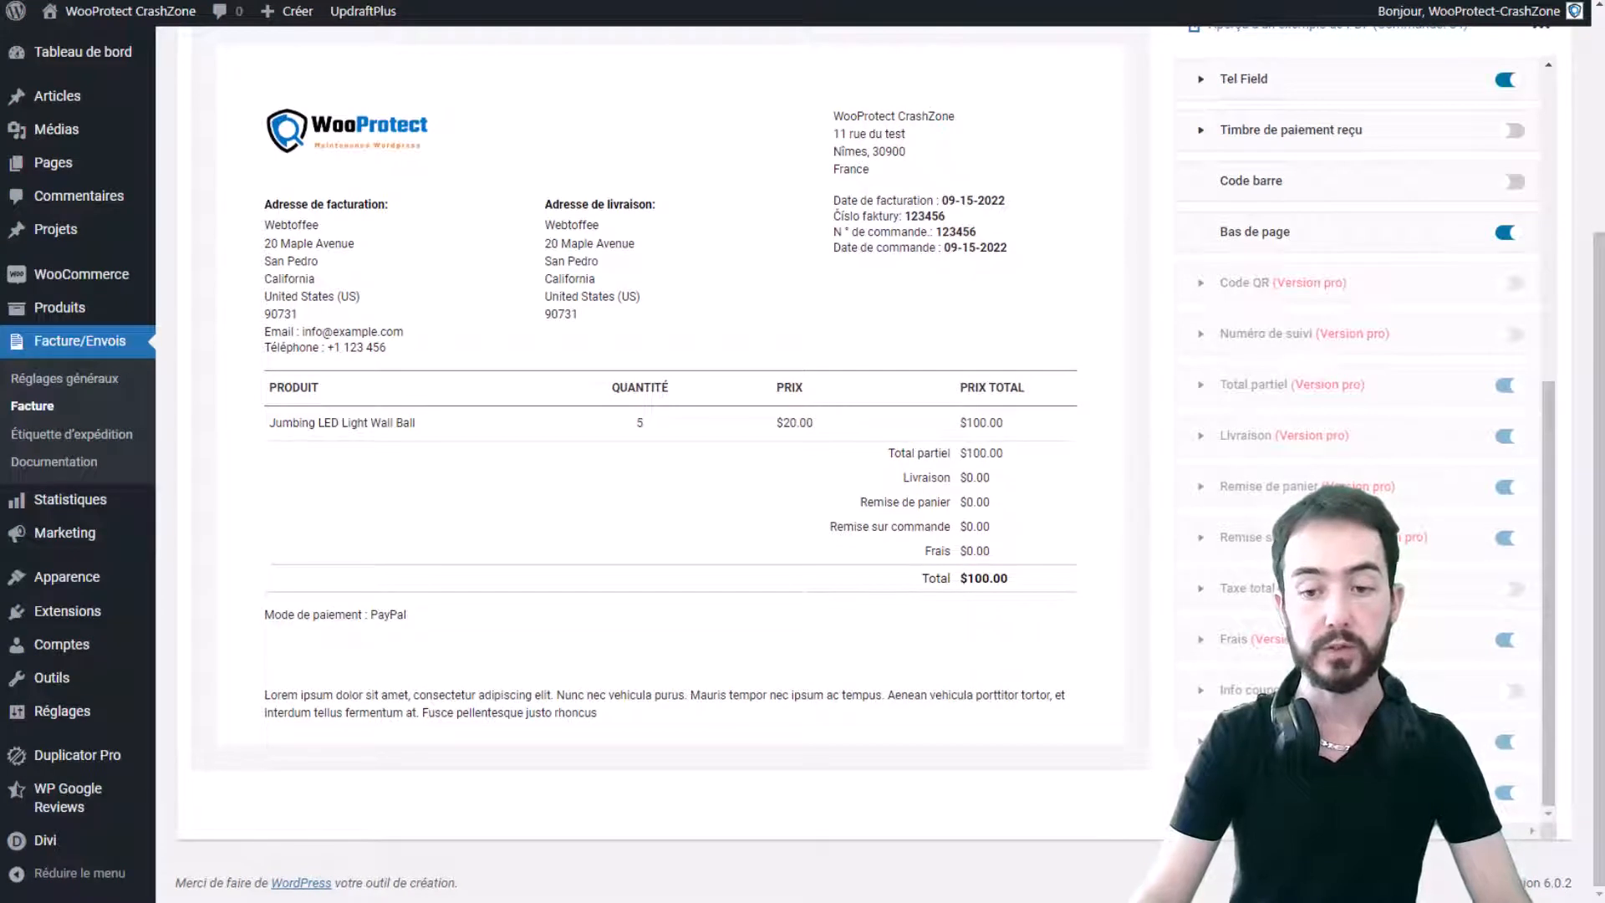
pyautogui.scroll(4, 1360, 454)
pyautogui.scroll(2, 778, 543)
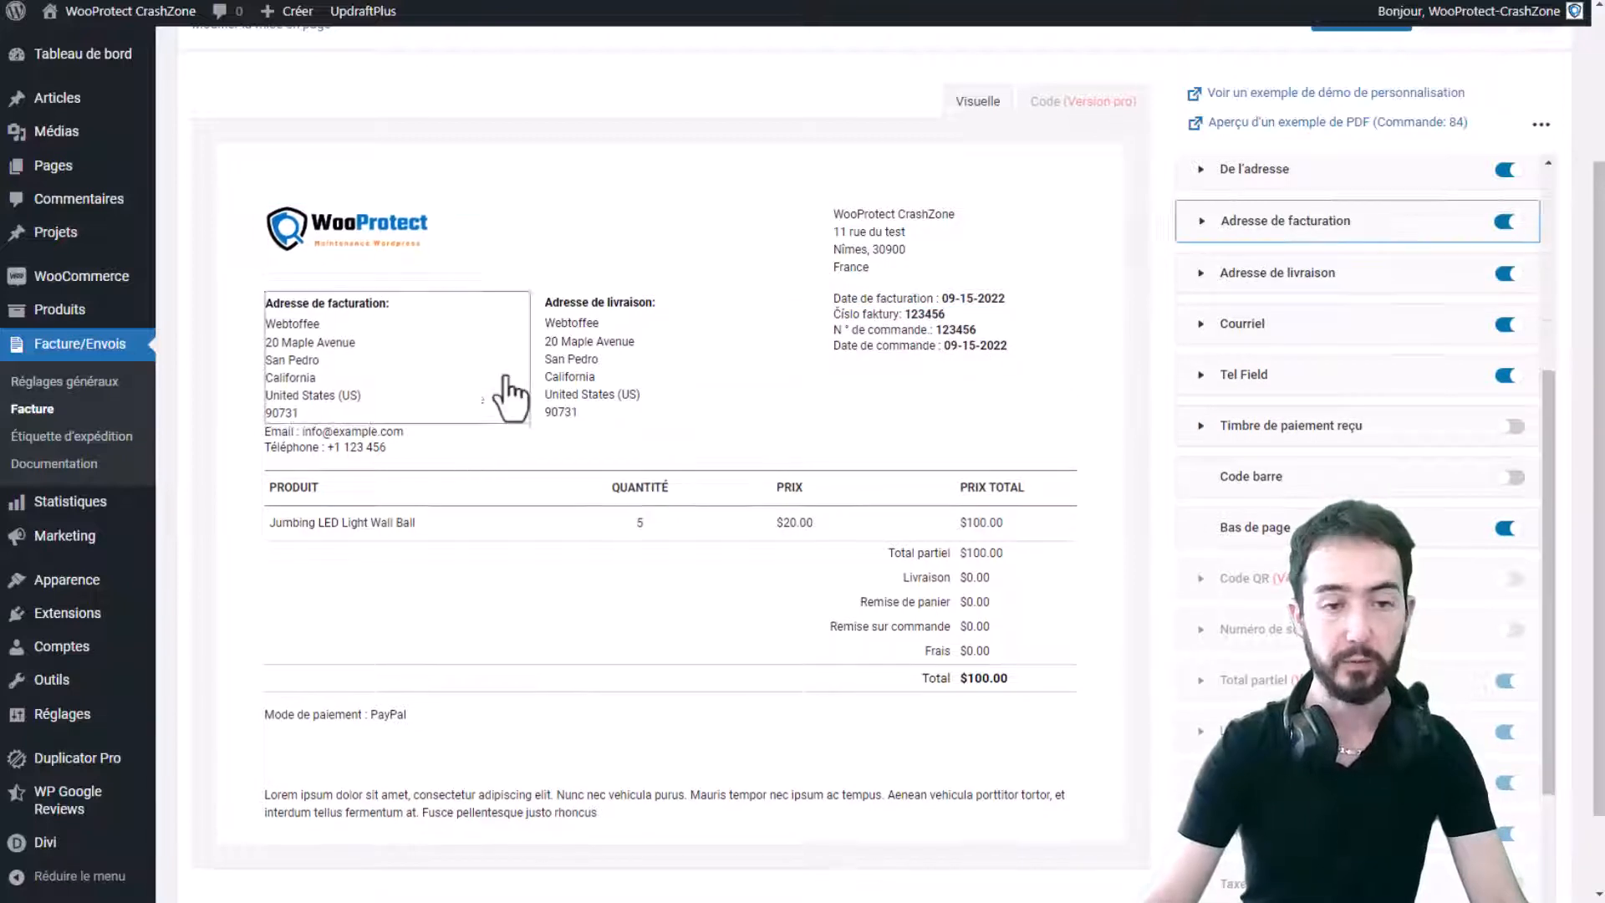
# - Set the Adresse de livraison text colour to black, keeping the delivery address shown
pyautogui.scroll(3, 1315, 361)
pyautogui.scroll(3, 1315, 361)
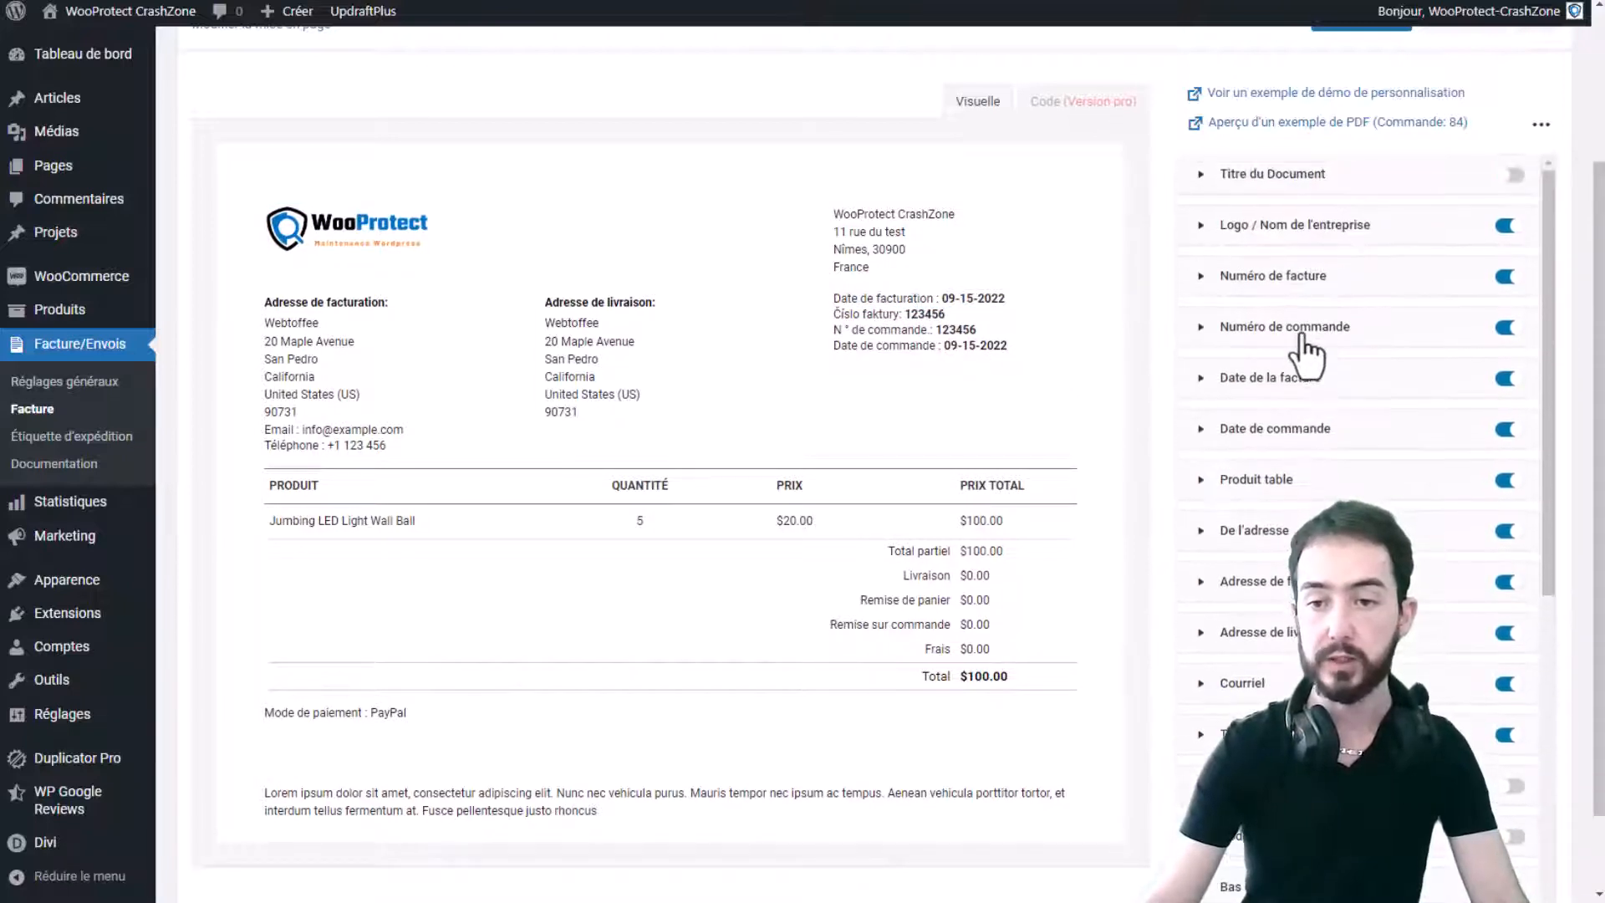
pyautogui.click(620, 311)
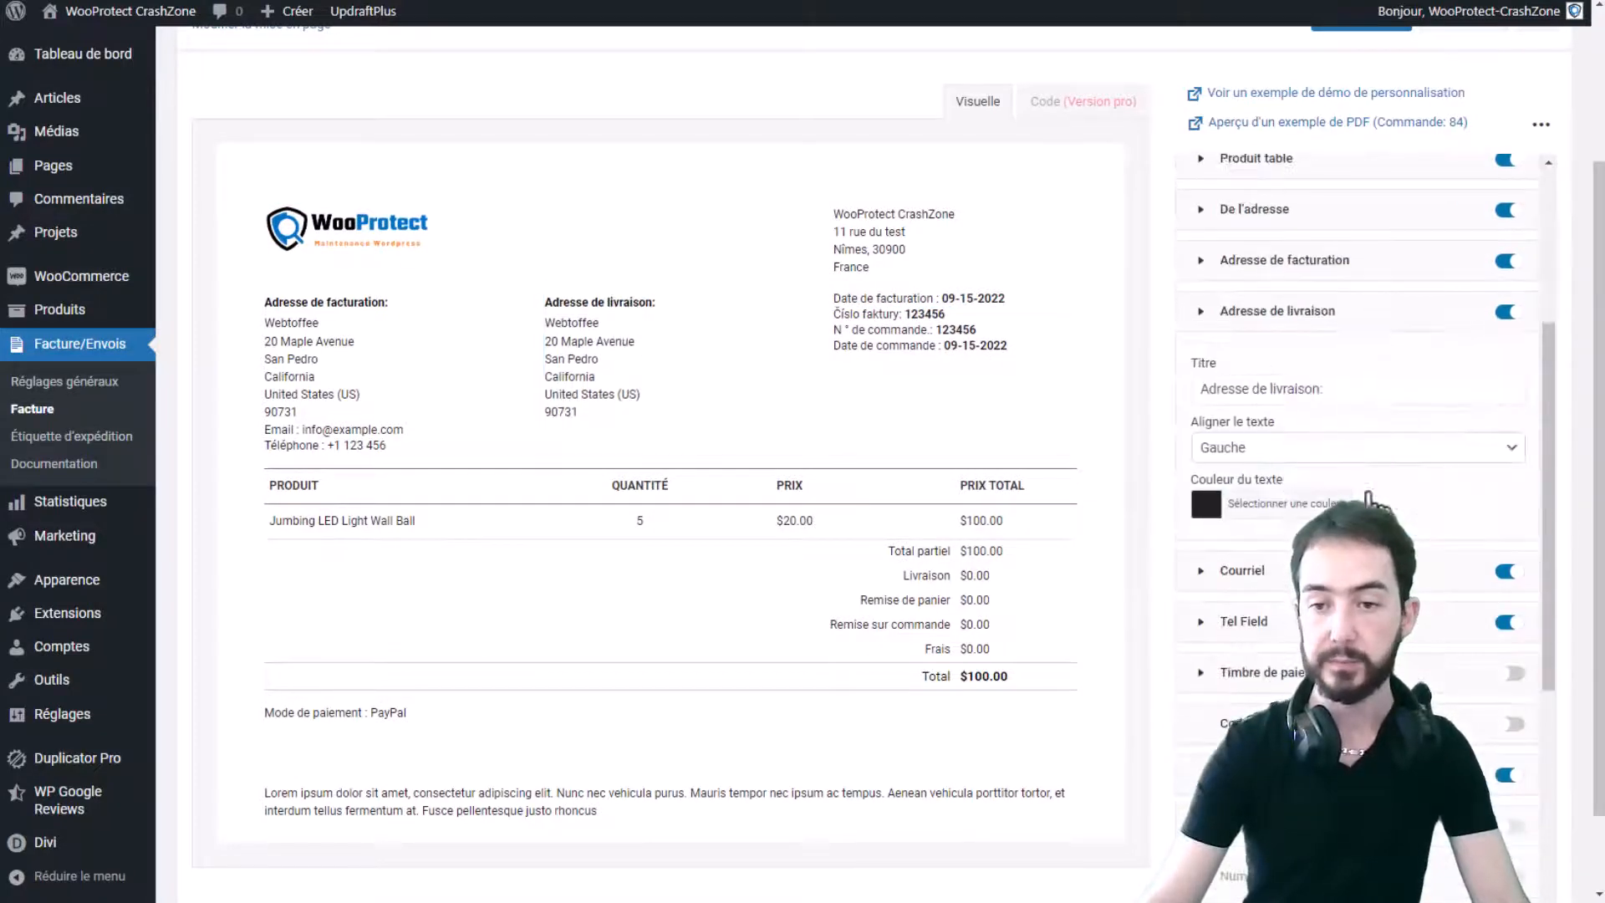
pyautogui.click(1208, 504)
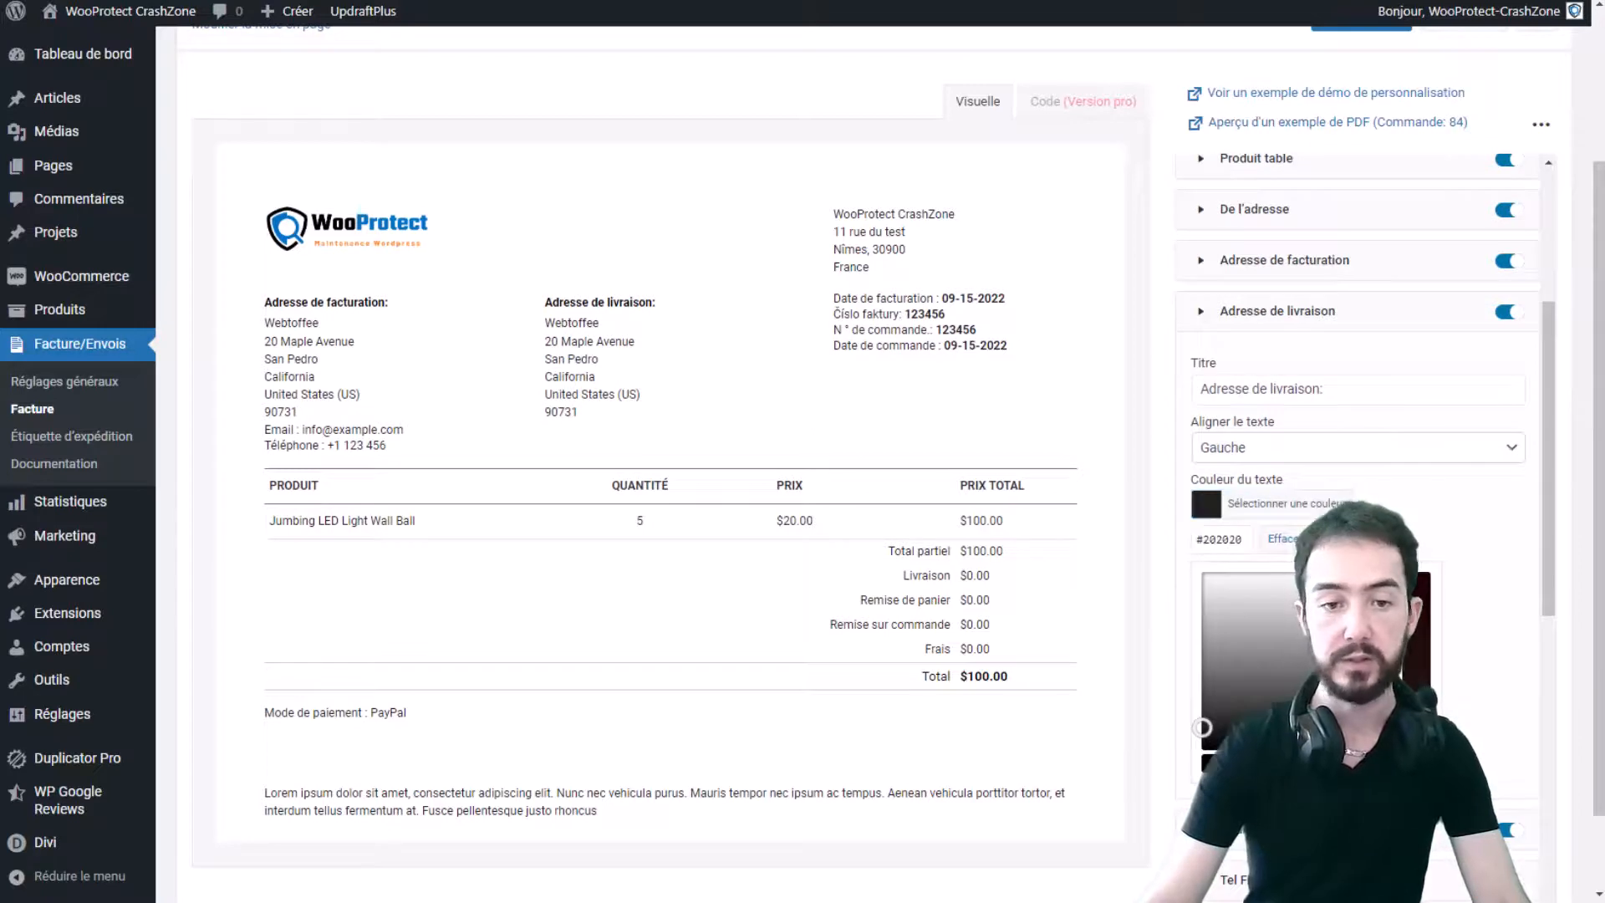
pyautogui.click(1271, 766)
pyautogui.click(1330, 763)
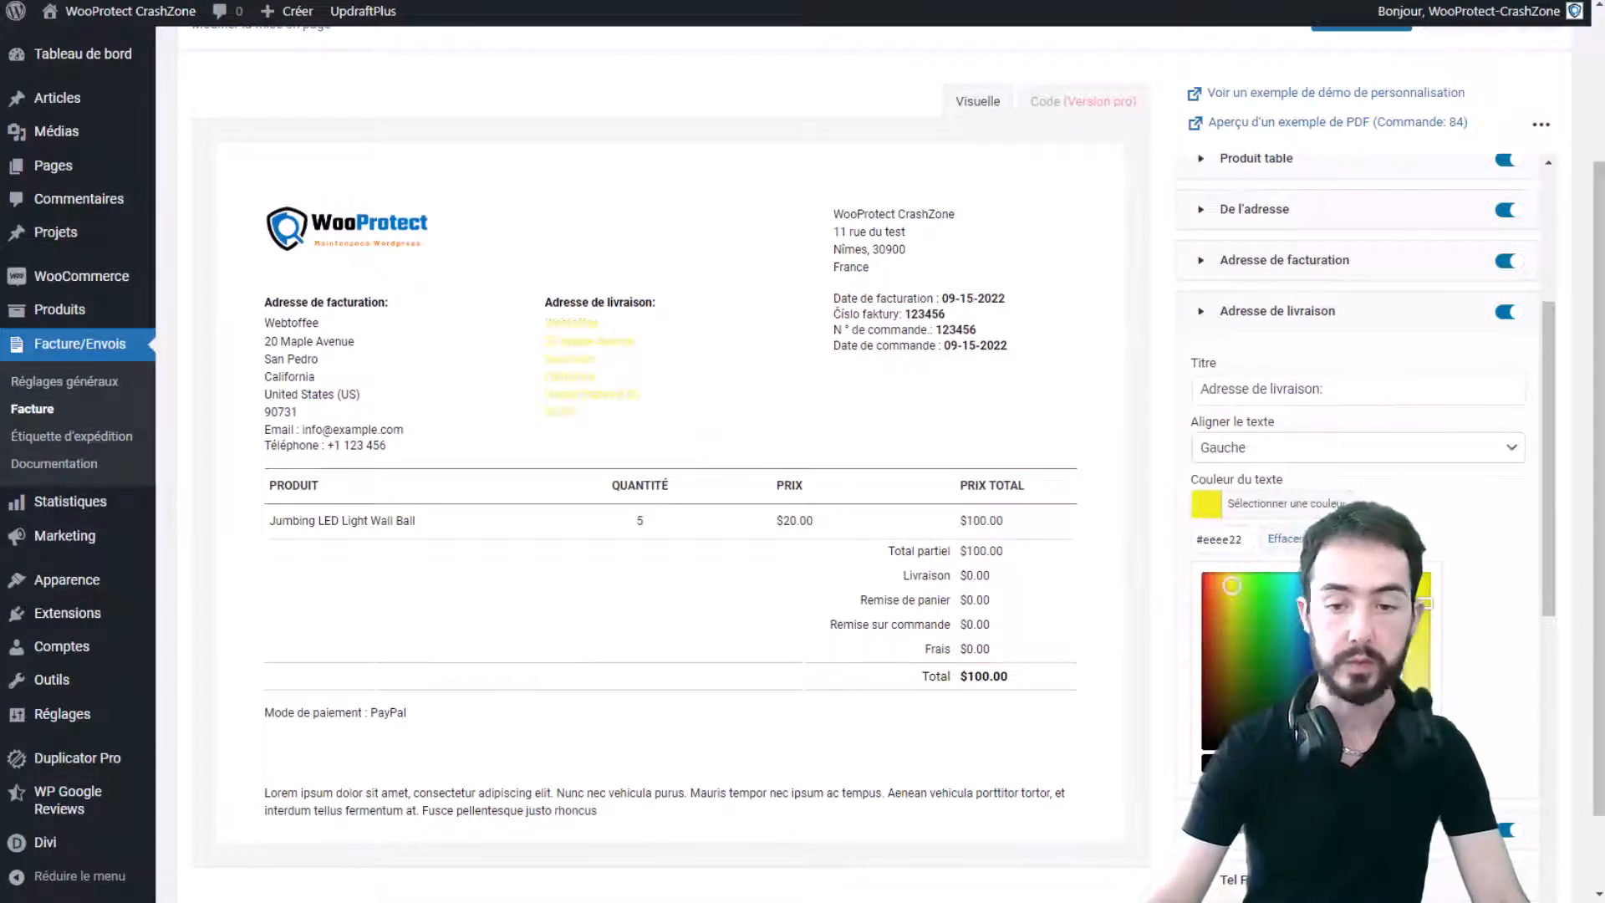
pyautogui.click(1212, 765)
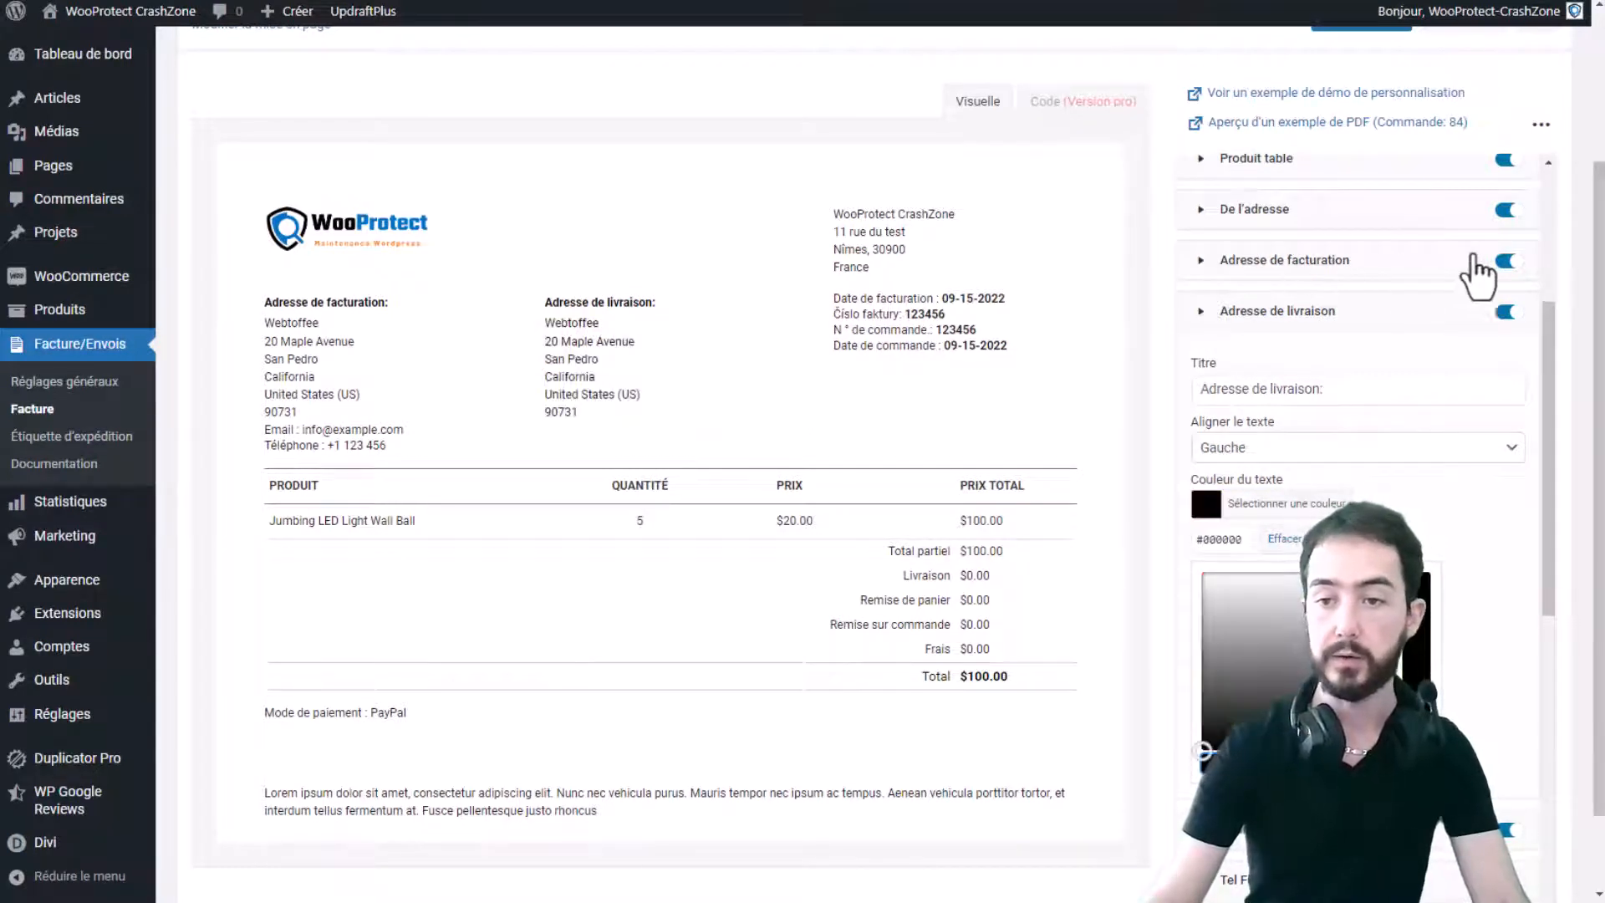
pyautogui.click(1506, 311)
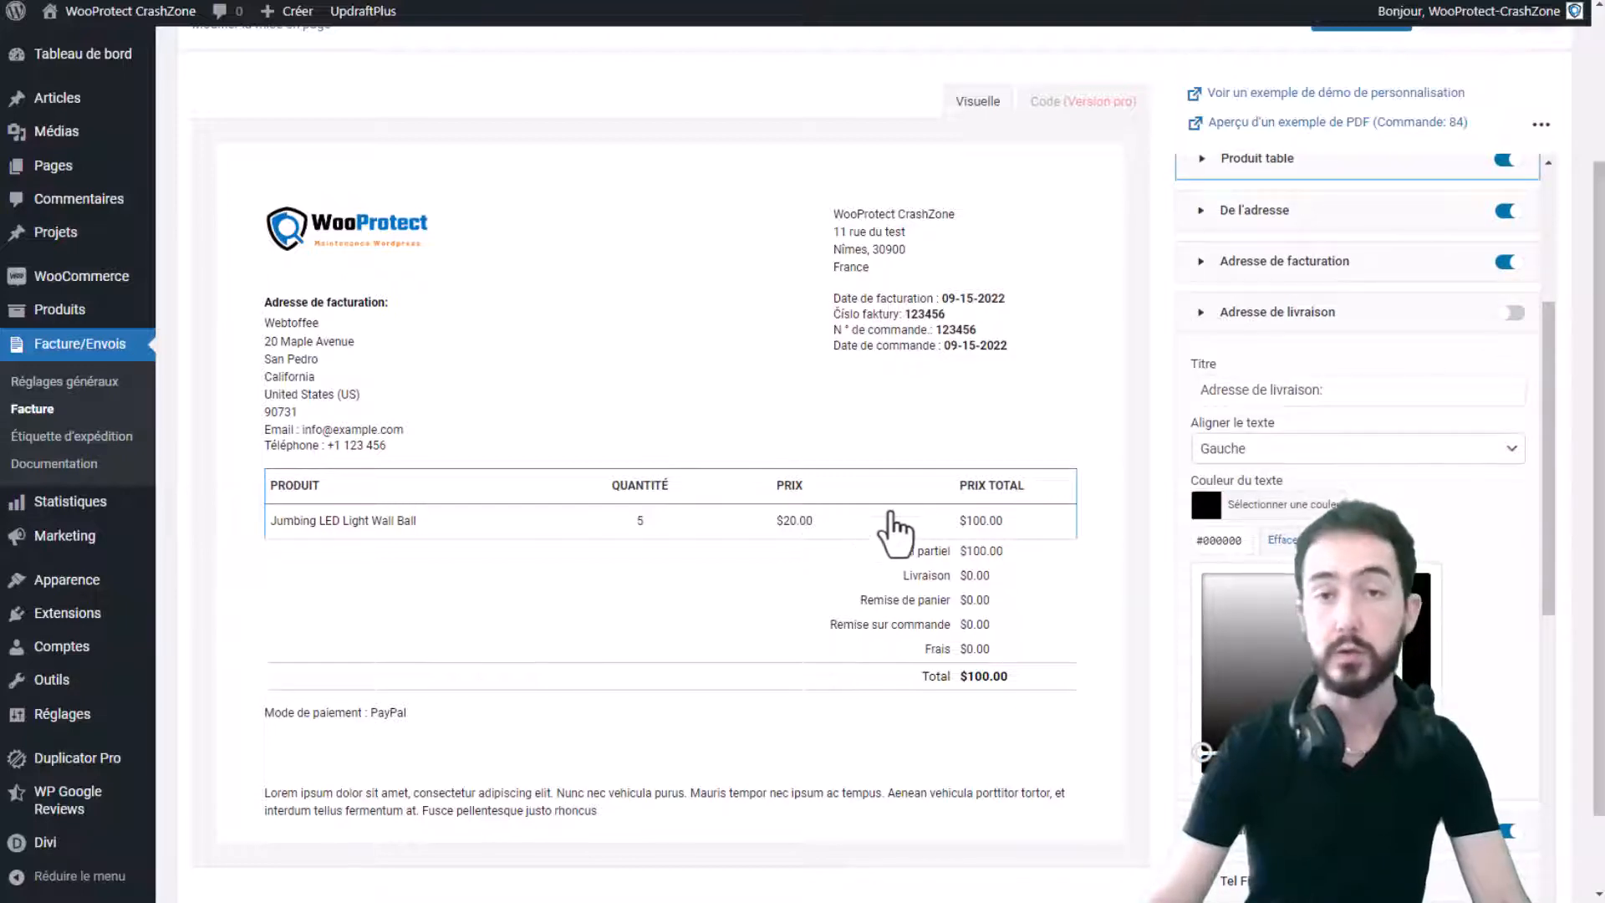
pyautogui.click(1509, 313)
pyautogui.click(1279, 318)
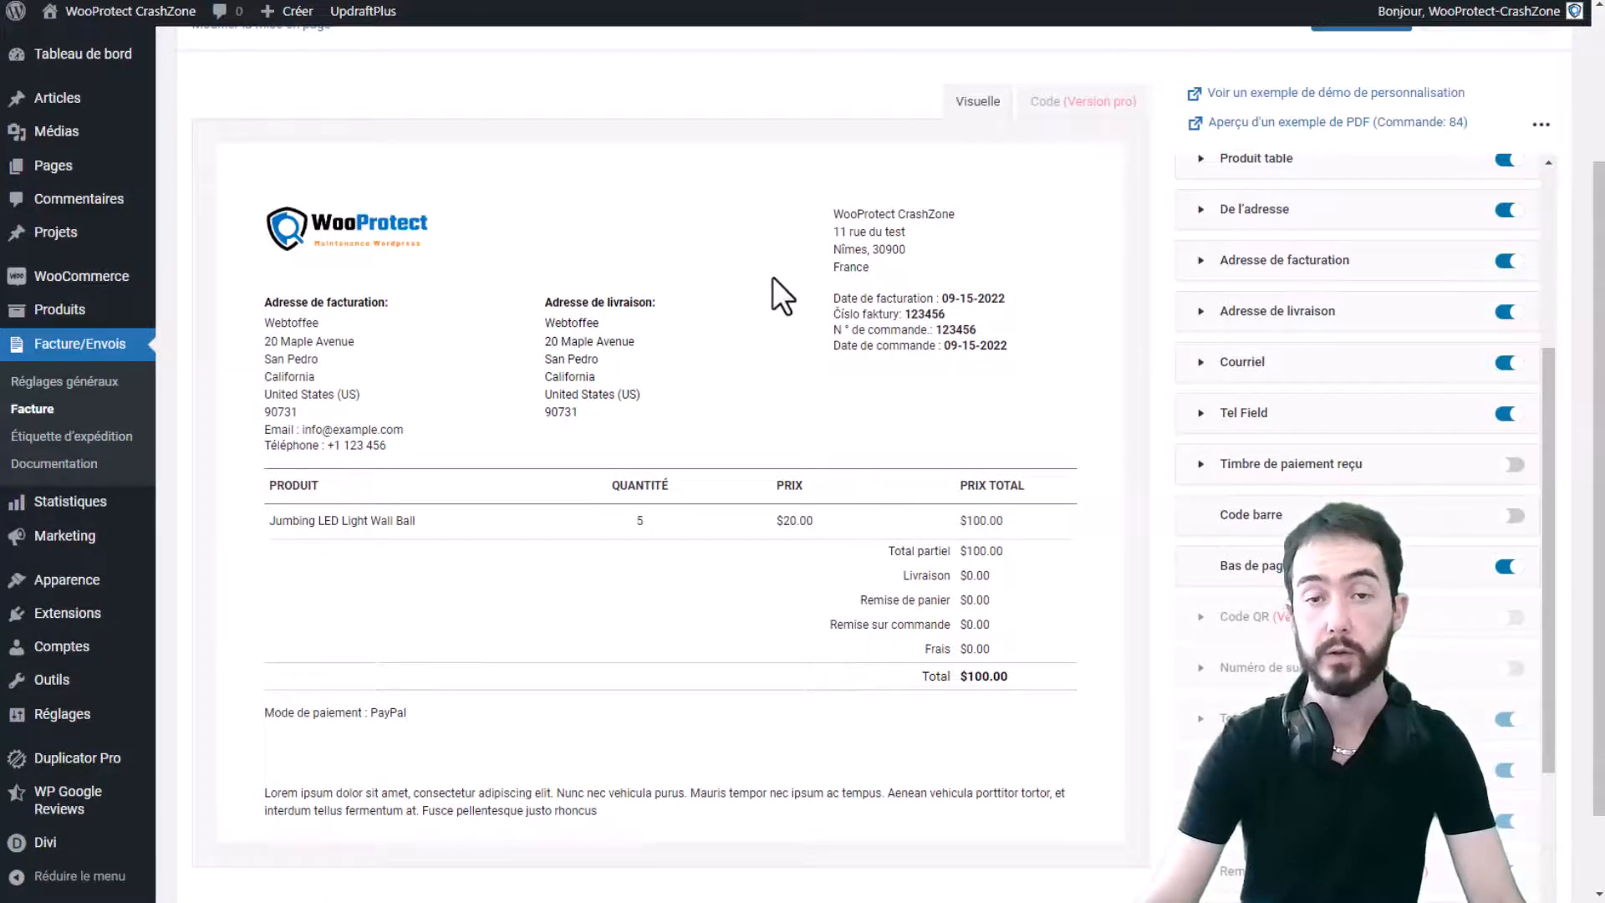
# - Generate the 'Aperçu d'un exemple de PDF' sample for order 84
pyautogui.middleClick(1321, 130)
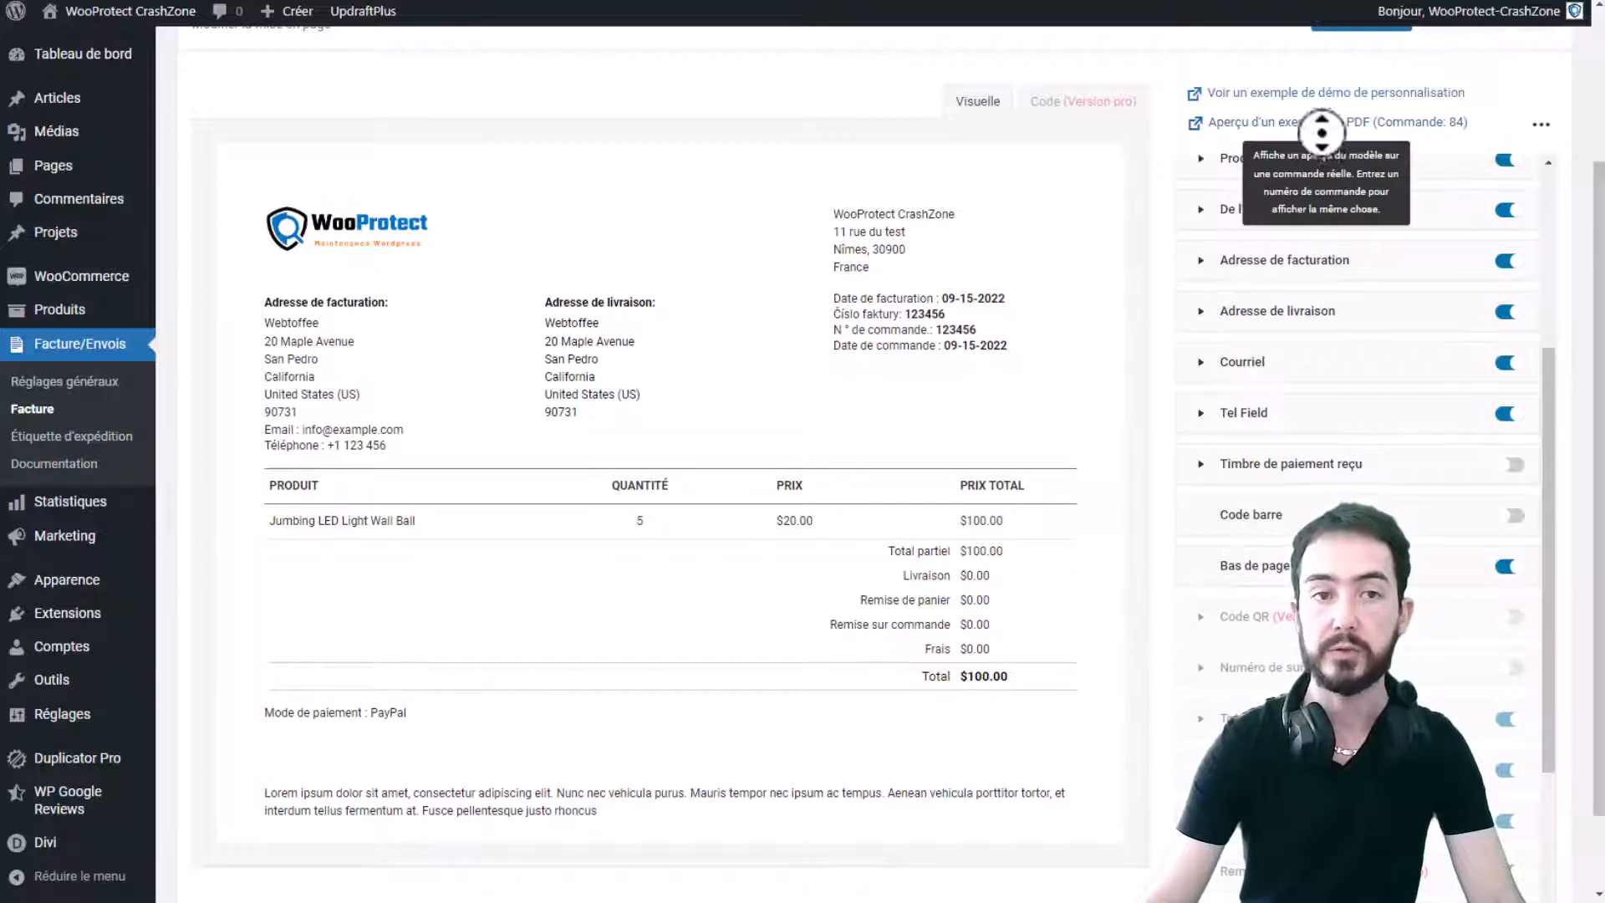
pyautogui.middleClick(1321, 130)
pyautogui.middleClick(1318, 118)
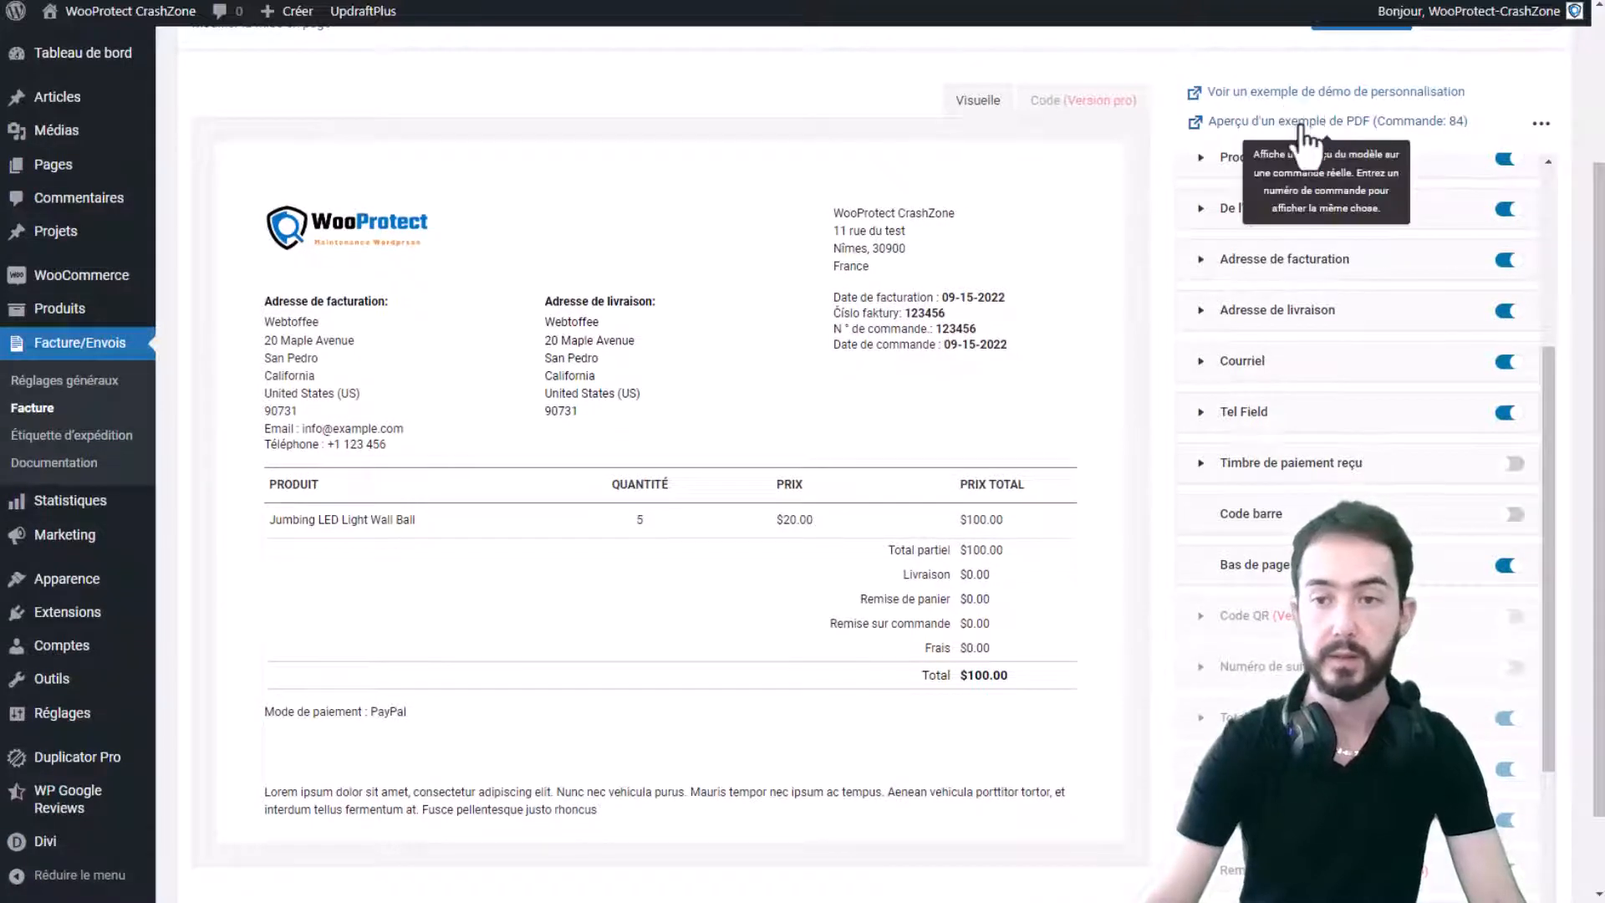
# - Review the WooProtect_84 sample invoice PDF (24,00 €) for order 84, then close it
pyautogui.click(1302, 123)
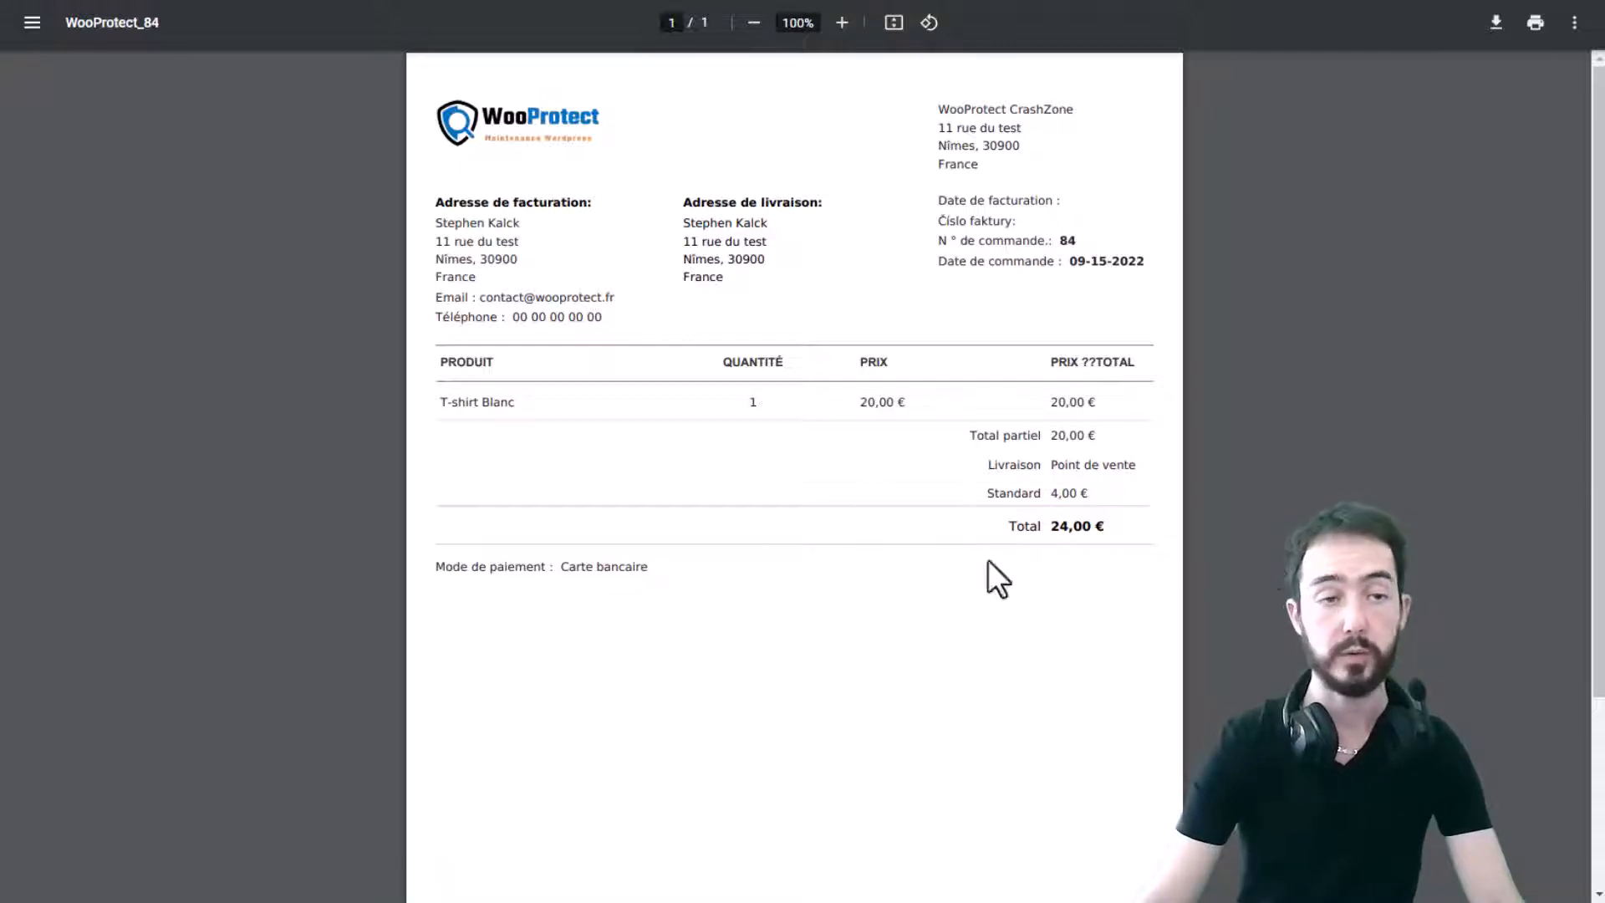
pyautogui.hotkey('ctrl', 'w')
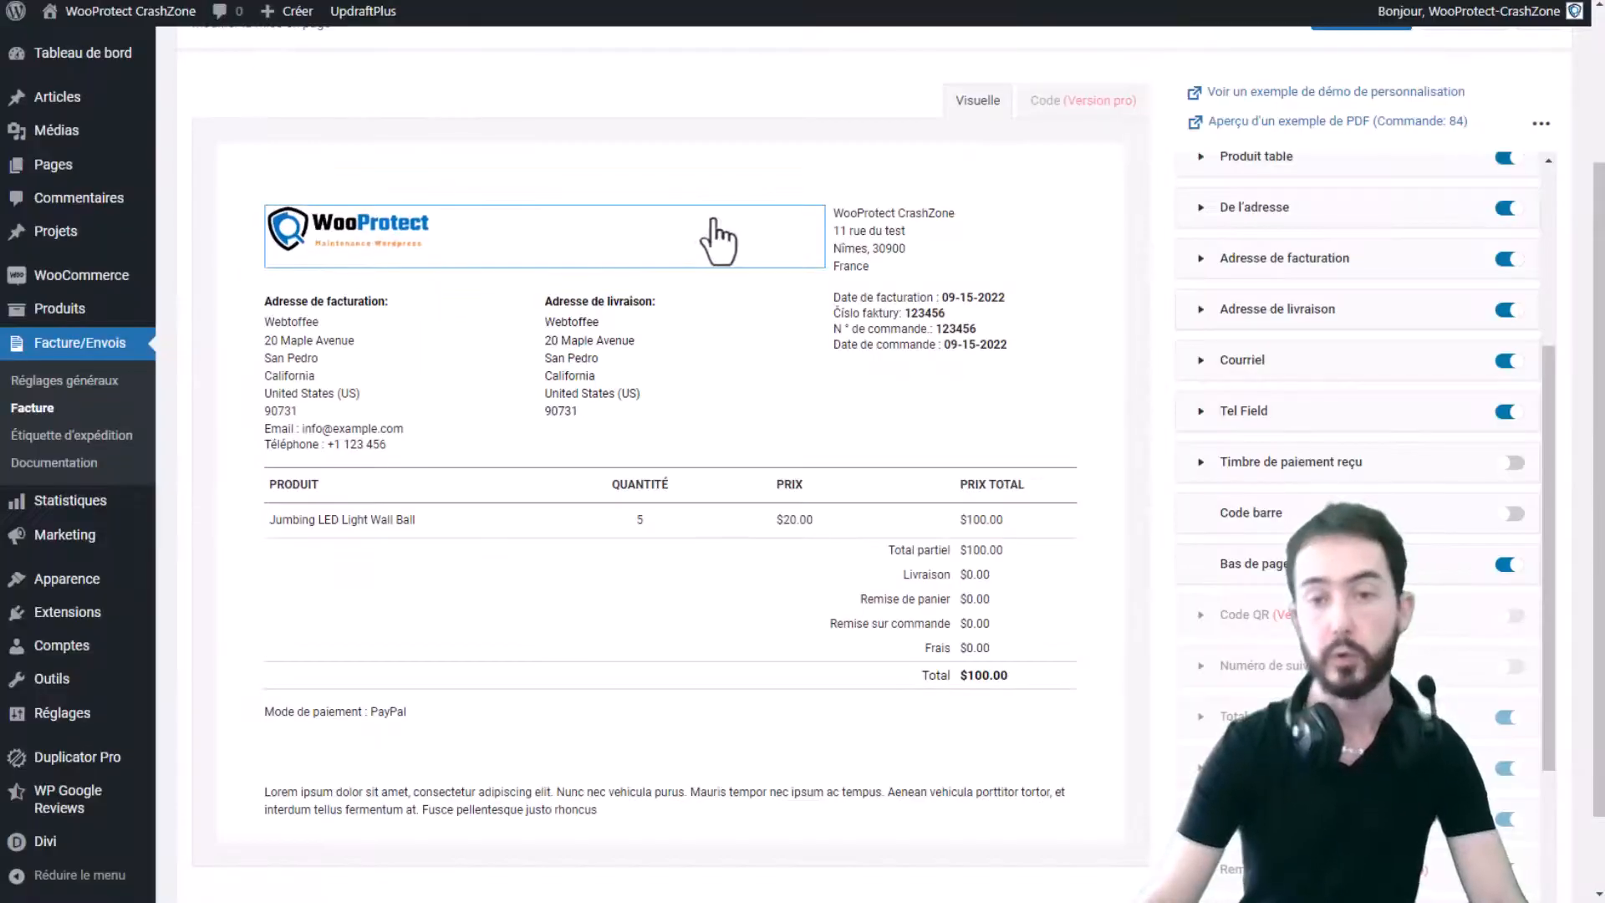
# - Save the customised invoice layout as a new template called 'Perso'
pyautogui.scroll(3, 712, 222)
pyautogui.scroll(-4, 715, 230)
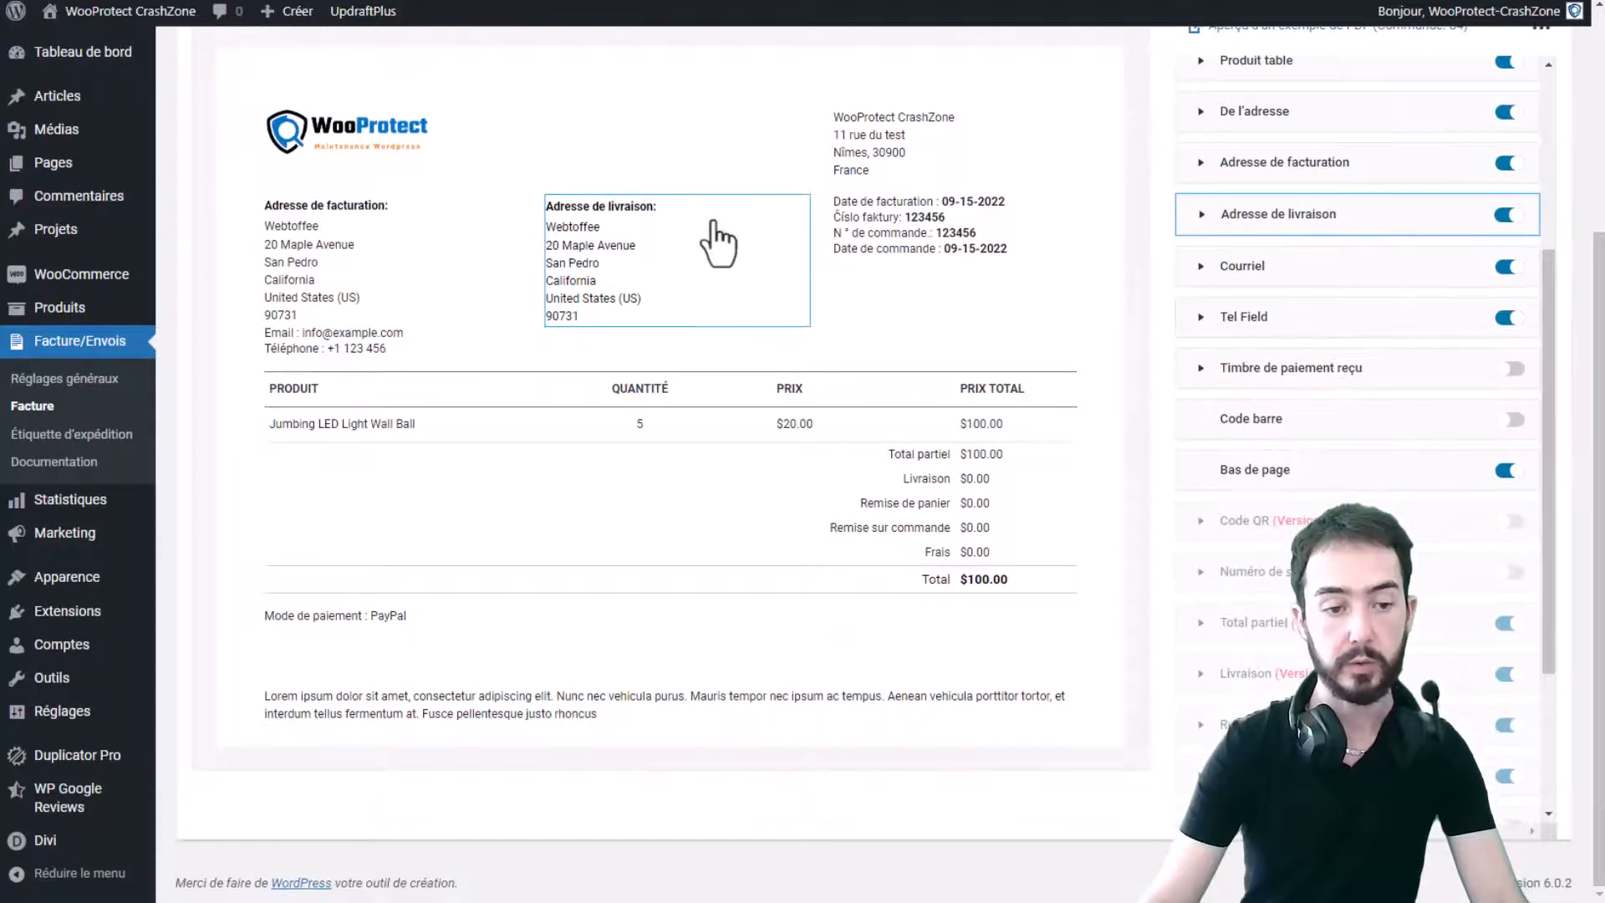
pyautogui.scroll(4, 881, 484)
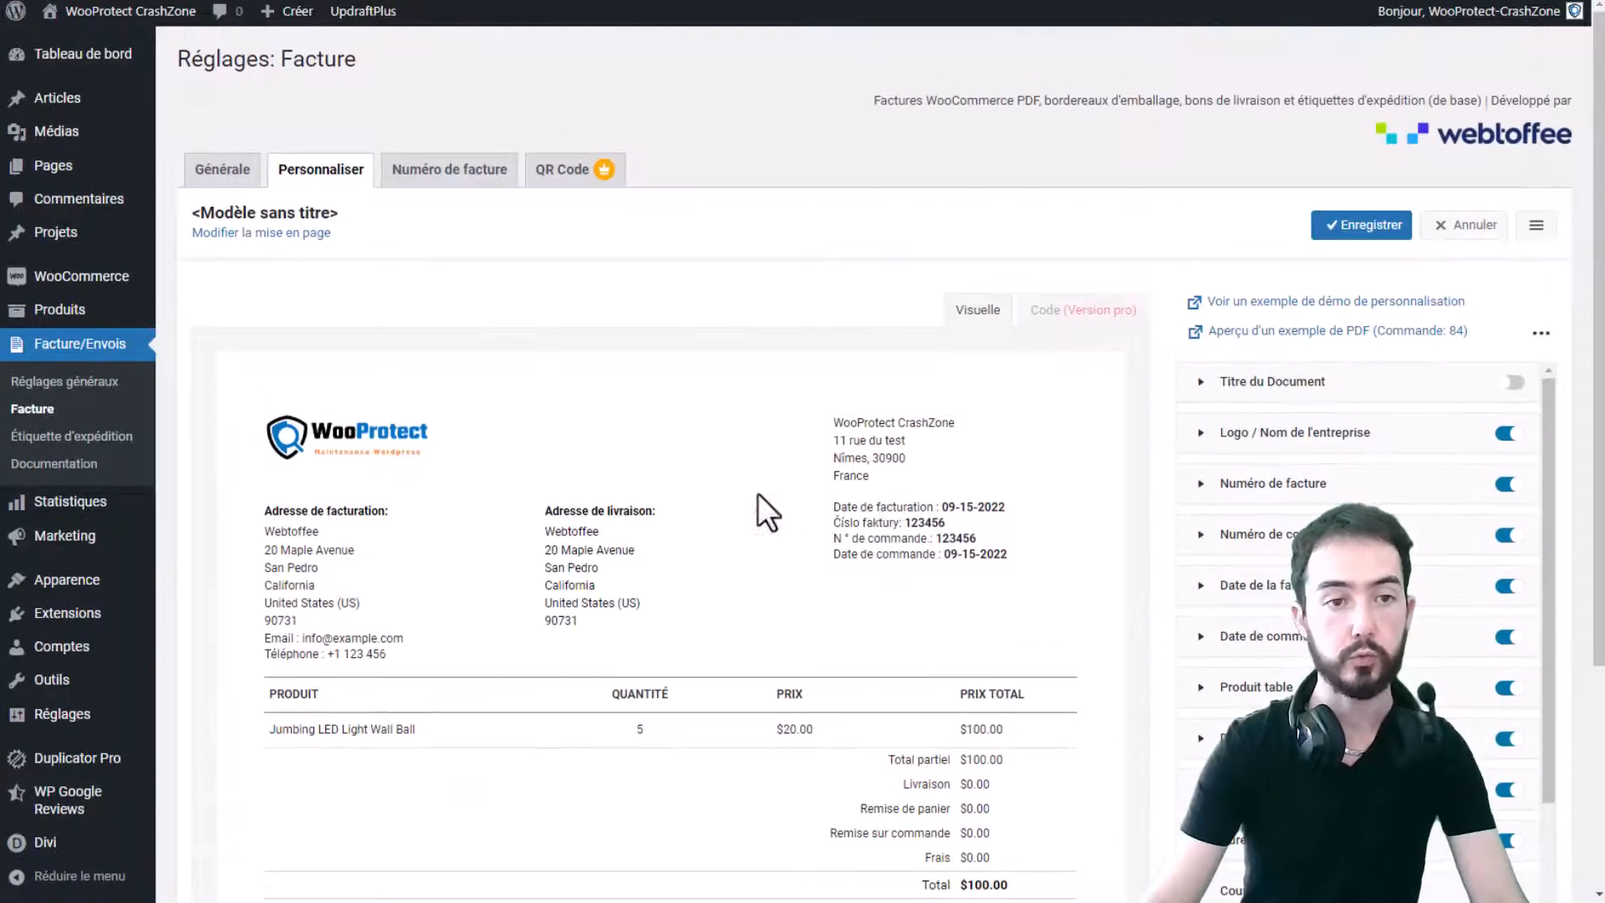
pyautogui.click(1361, 224)
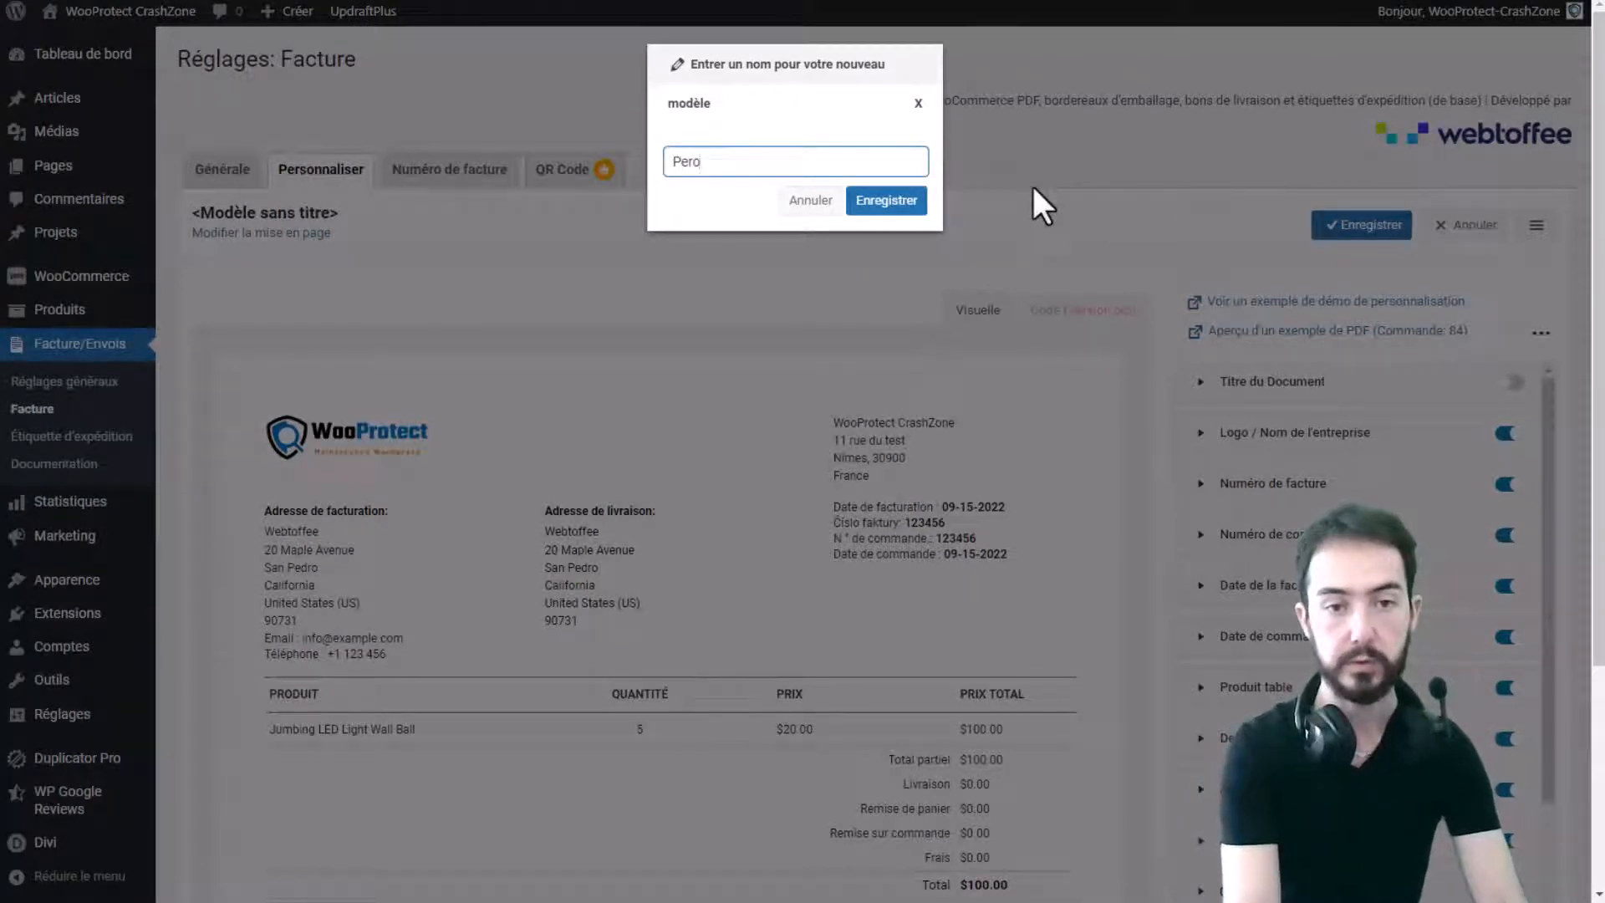
pyautogui.click(917, 200)
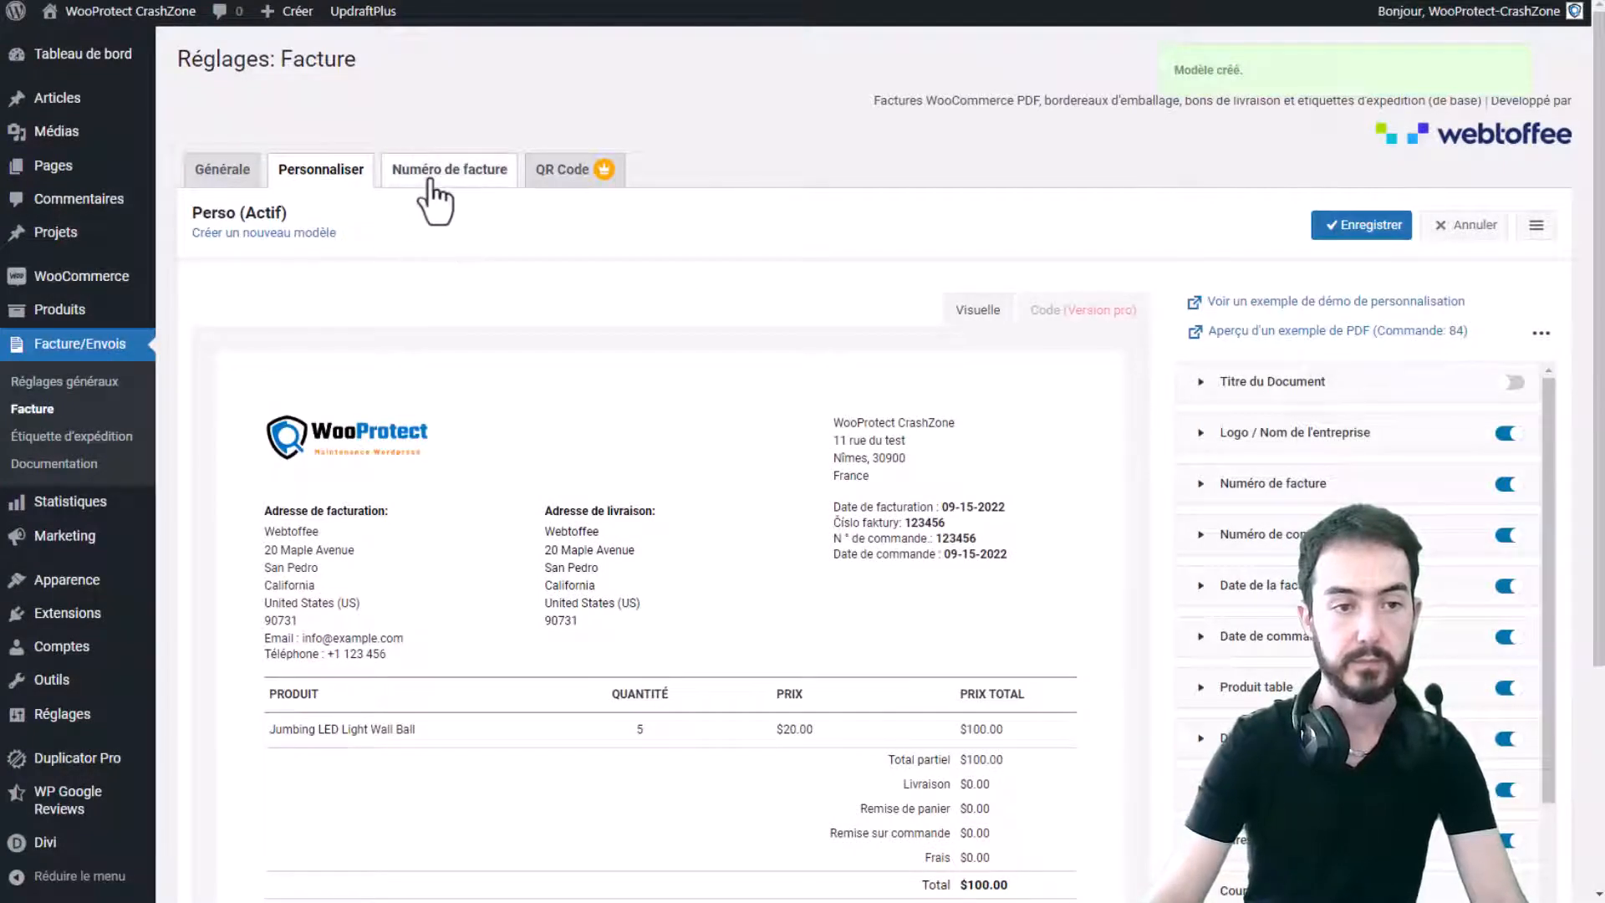
pyautogui.moveTo(213, 212); pyautogui.dragTo(319, 220)
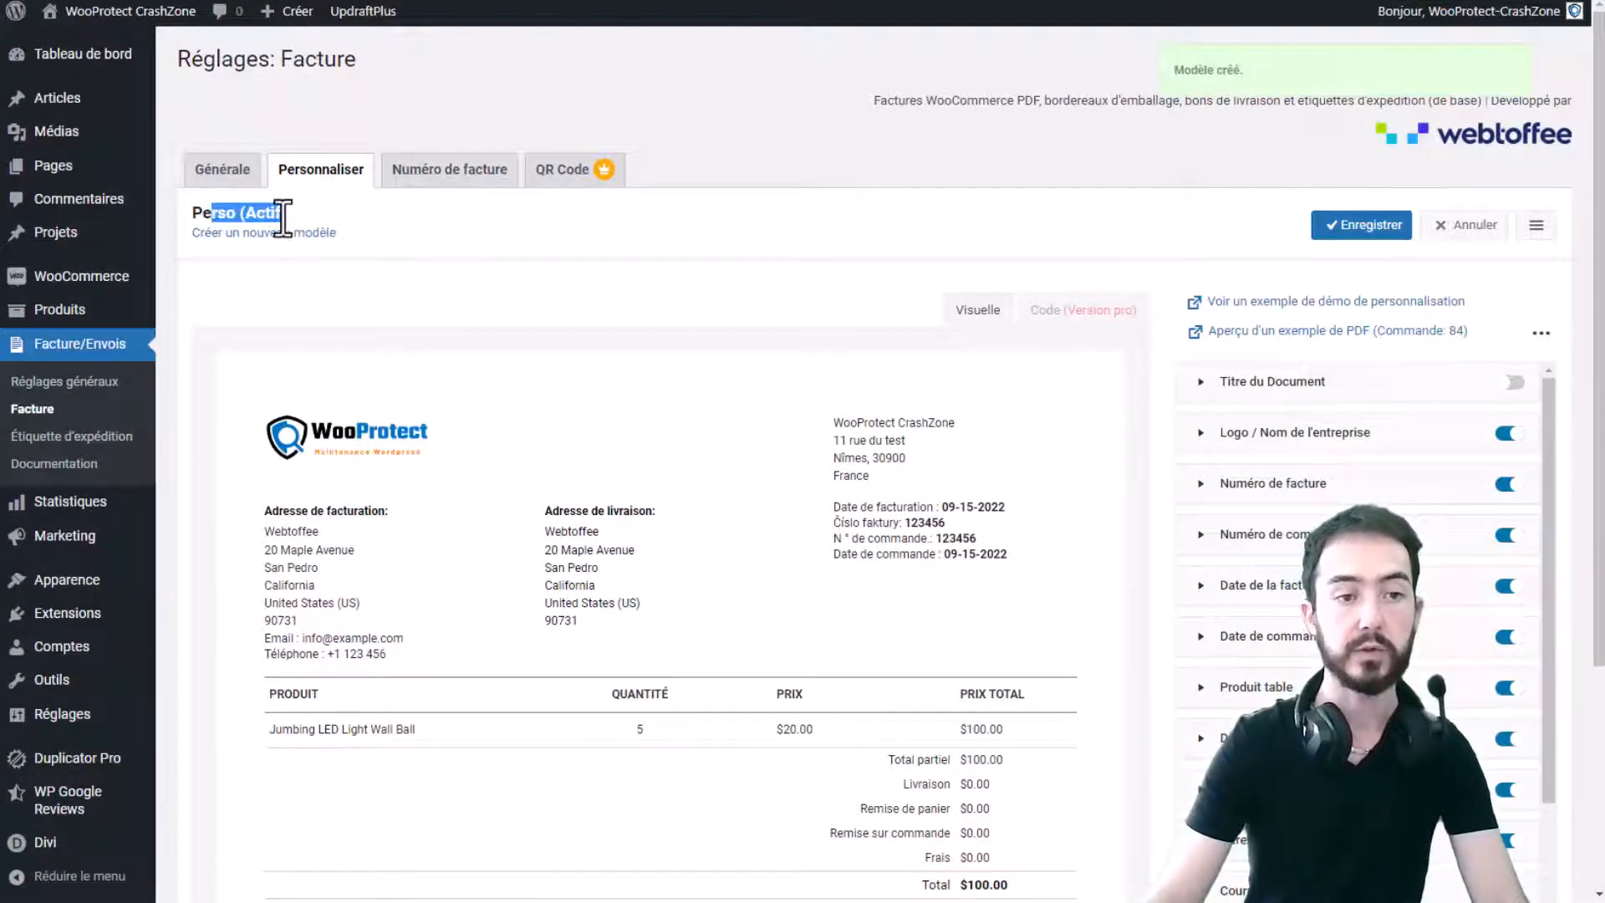
# - On the Numéro de facture tab, try a custom number series and keep the [number] format
pyautogui.click(450, 170)
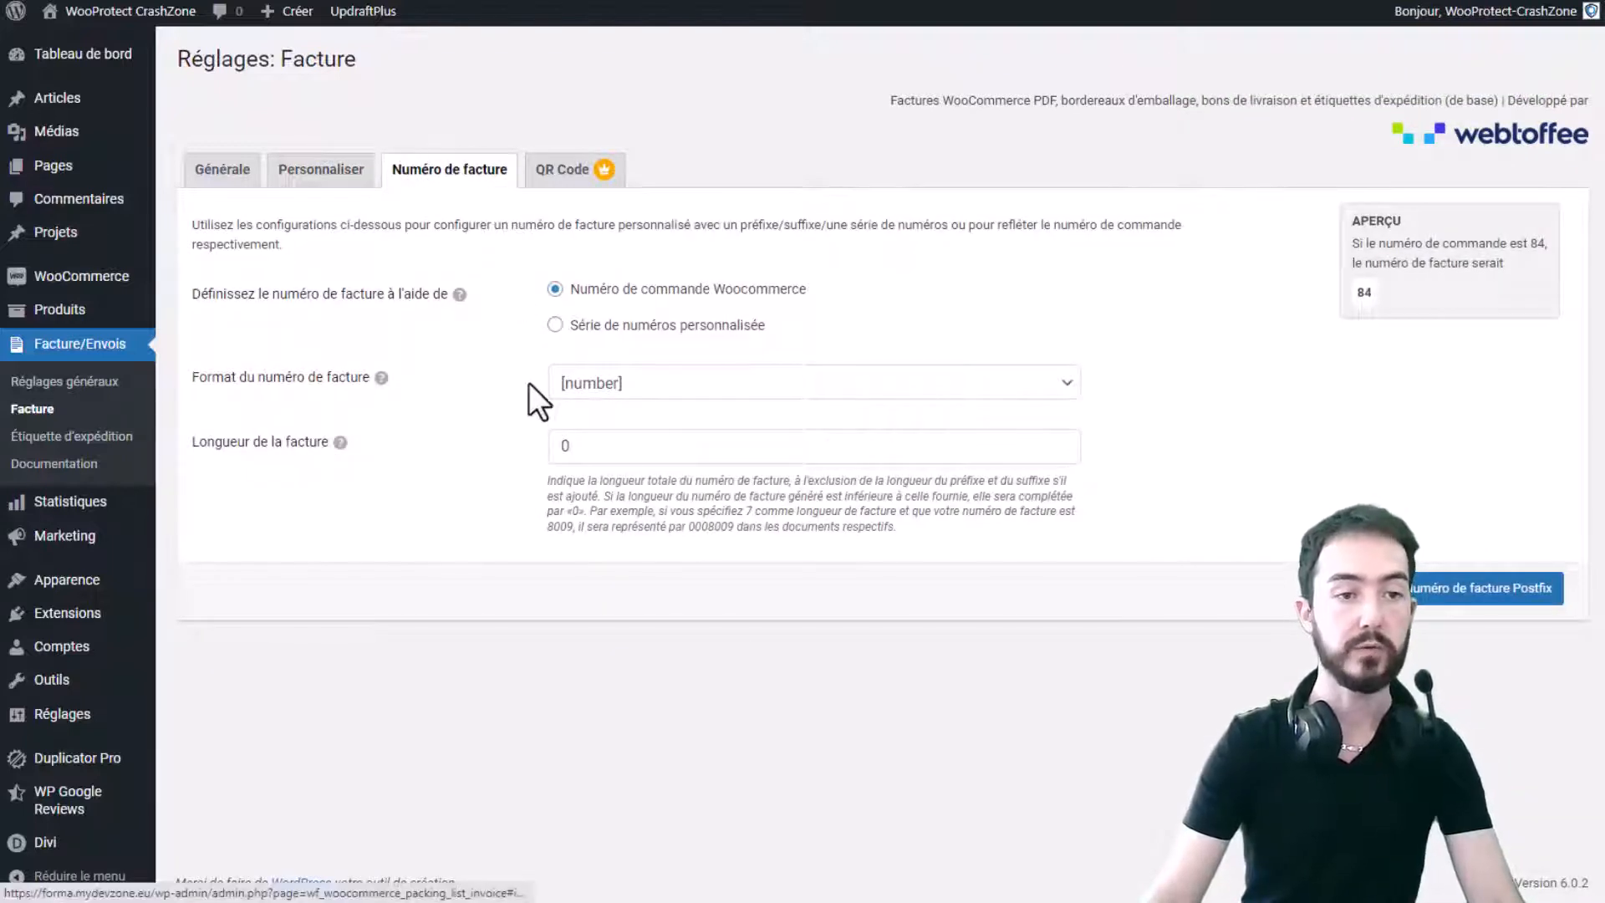
pyautogui.moveTo(422, 315); pyautogui.dragTo(400, 300)
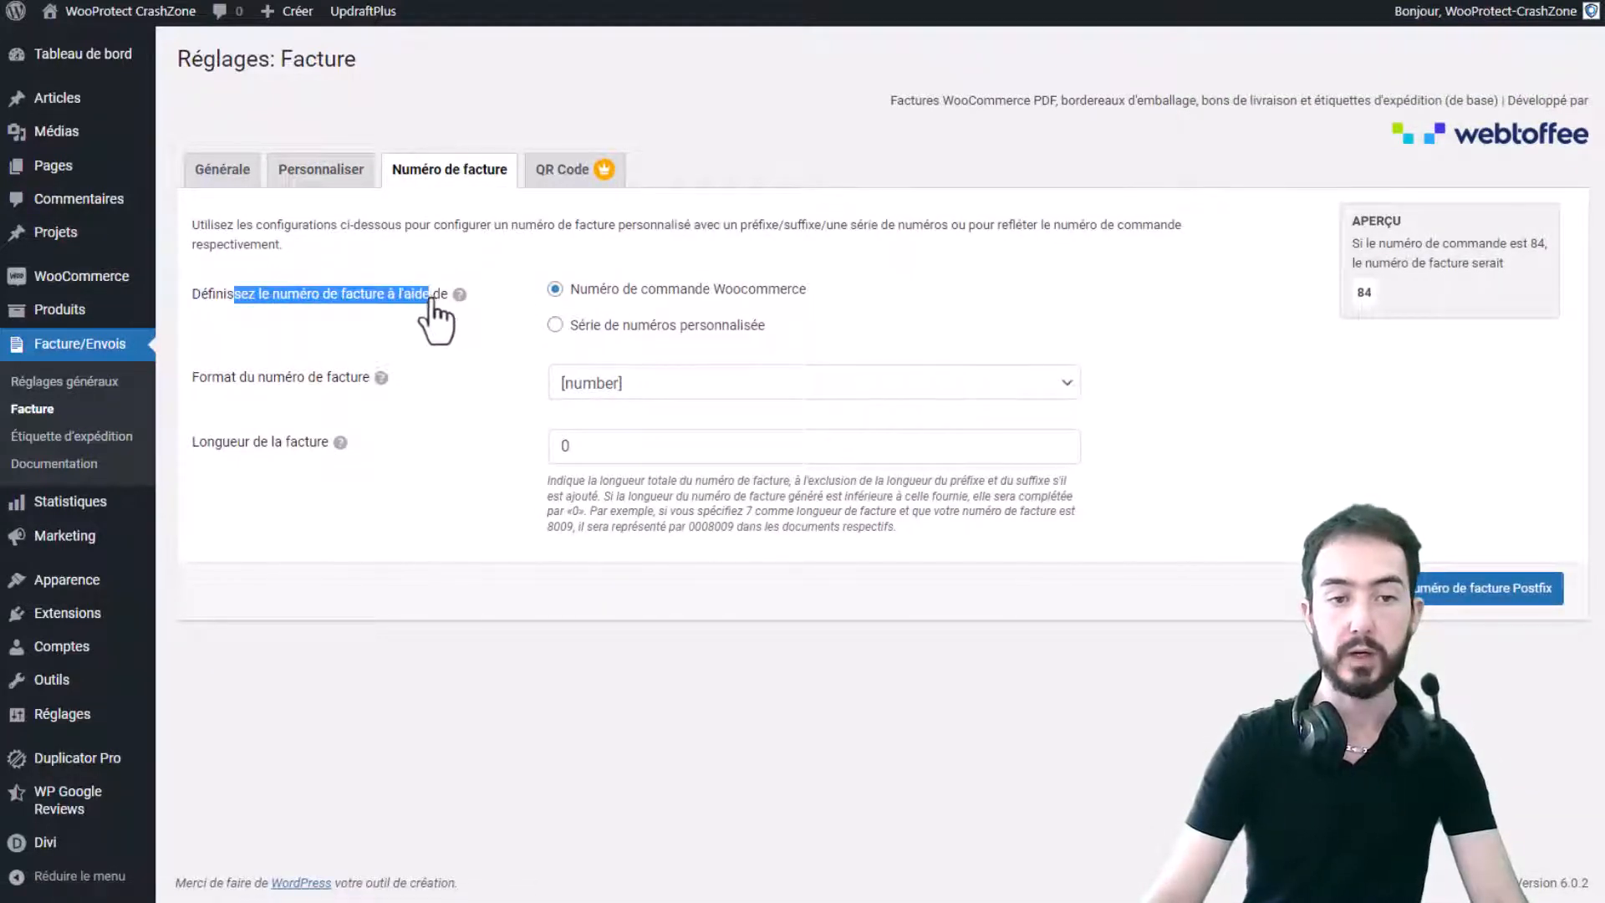
pyautogui.moveTo(708, 289); pyautogui.dragTo(811, 289)
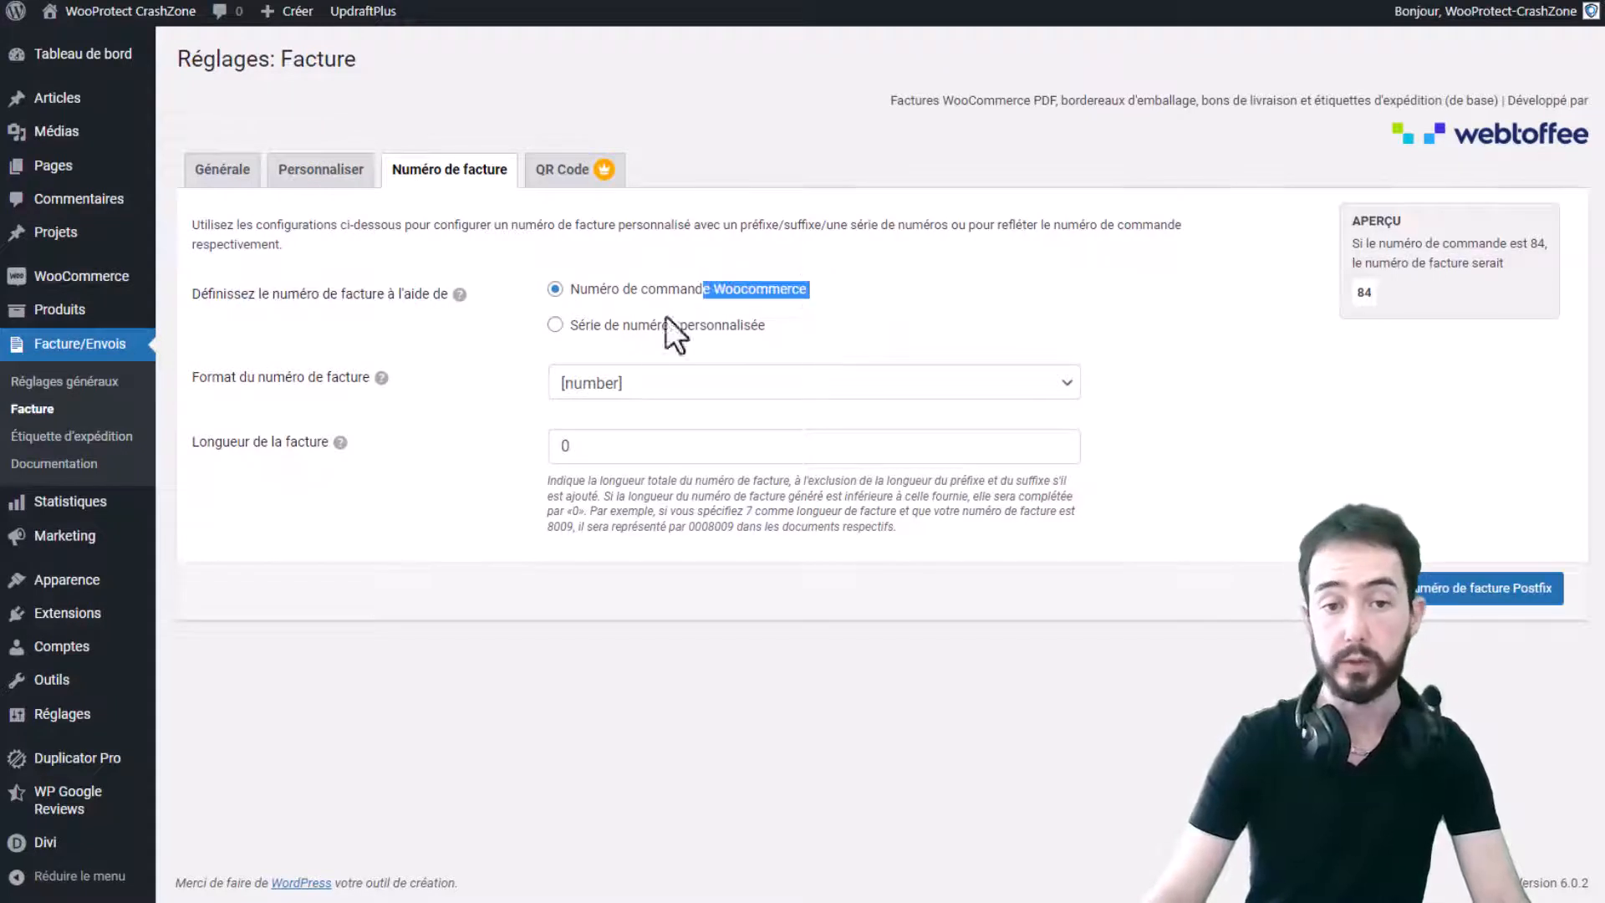
pyautogui.moveTo(571, 330); pyautogui.dragTo(788, 328)
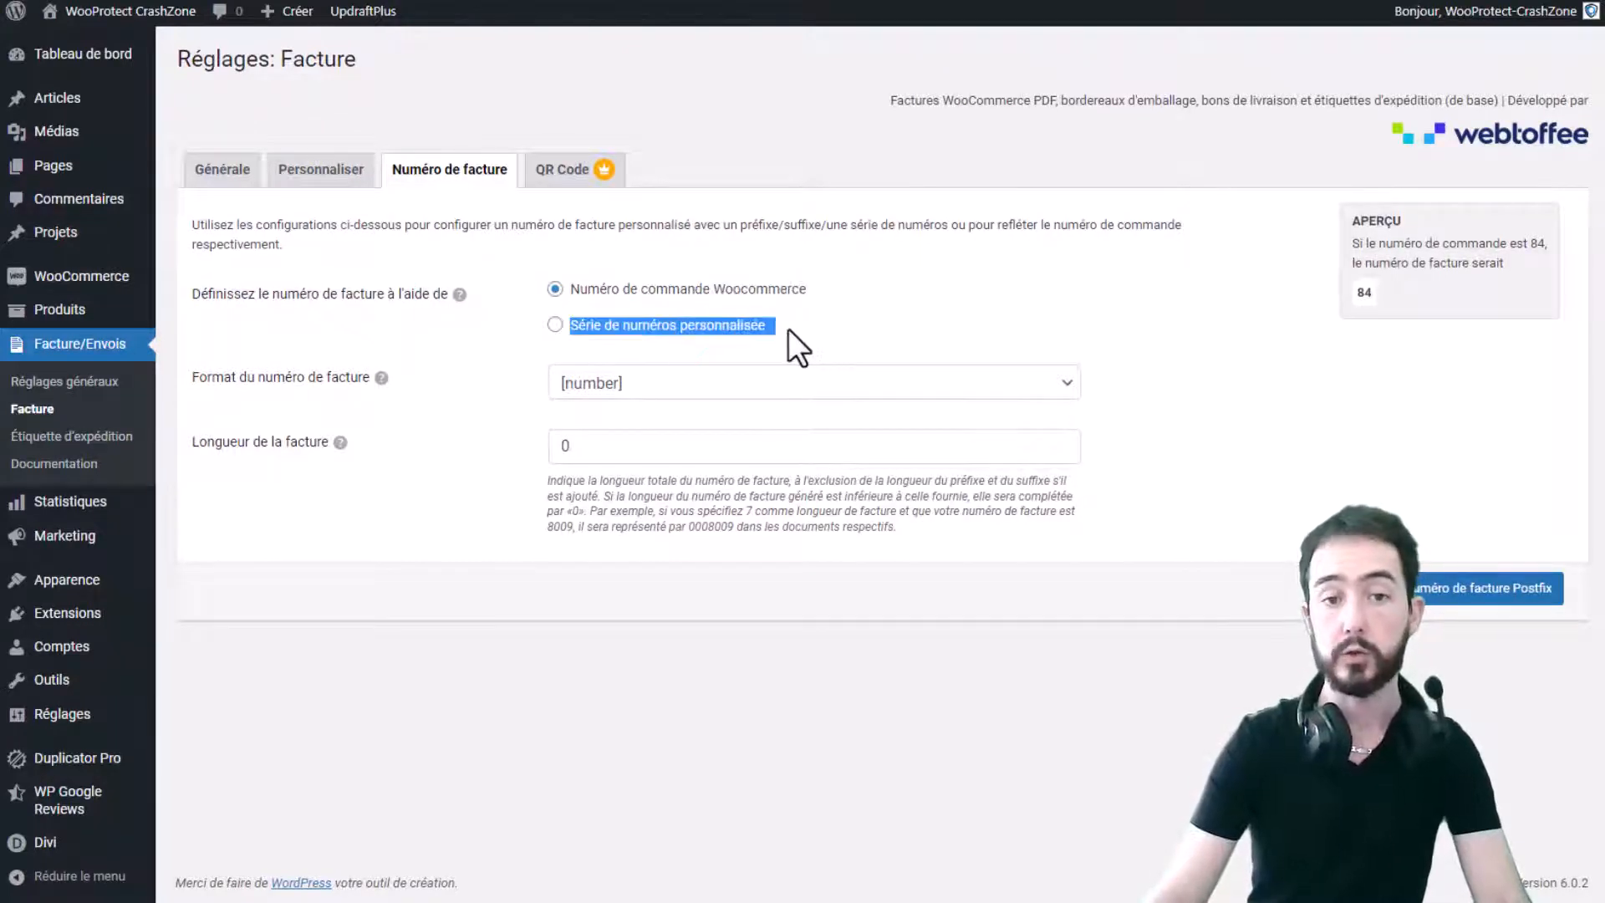
pyautogui.click(555, 325)
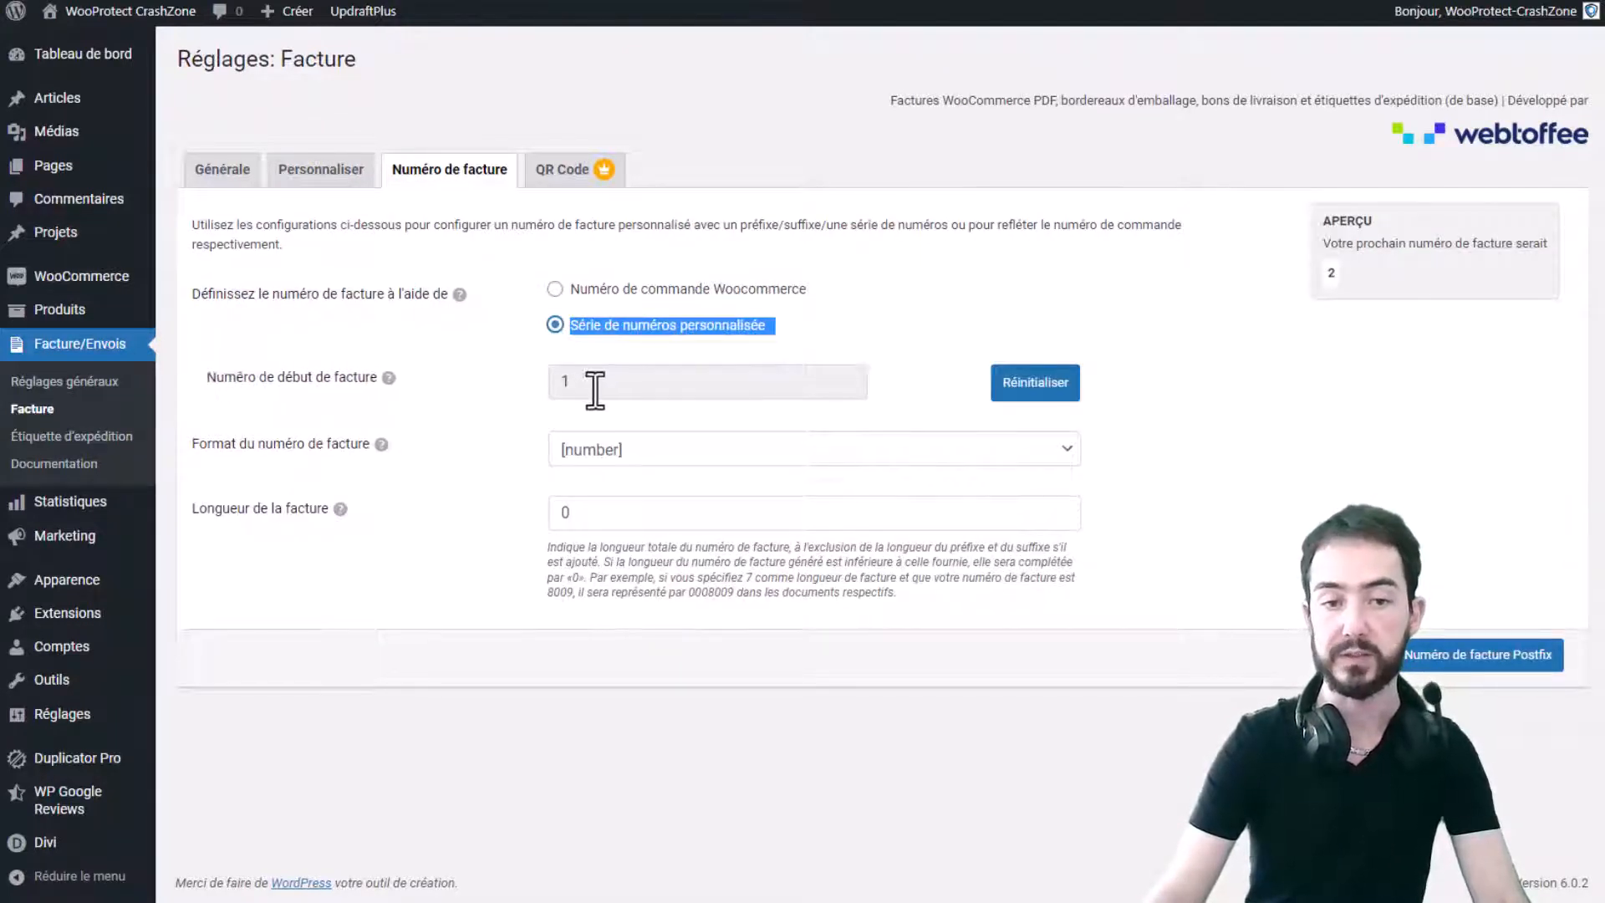
pyautogui.moveTo(591, 385); pyautogui.dragTo(528, 401)
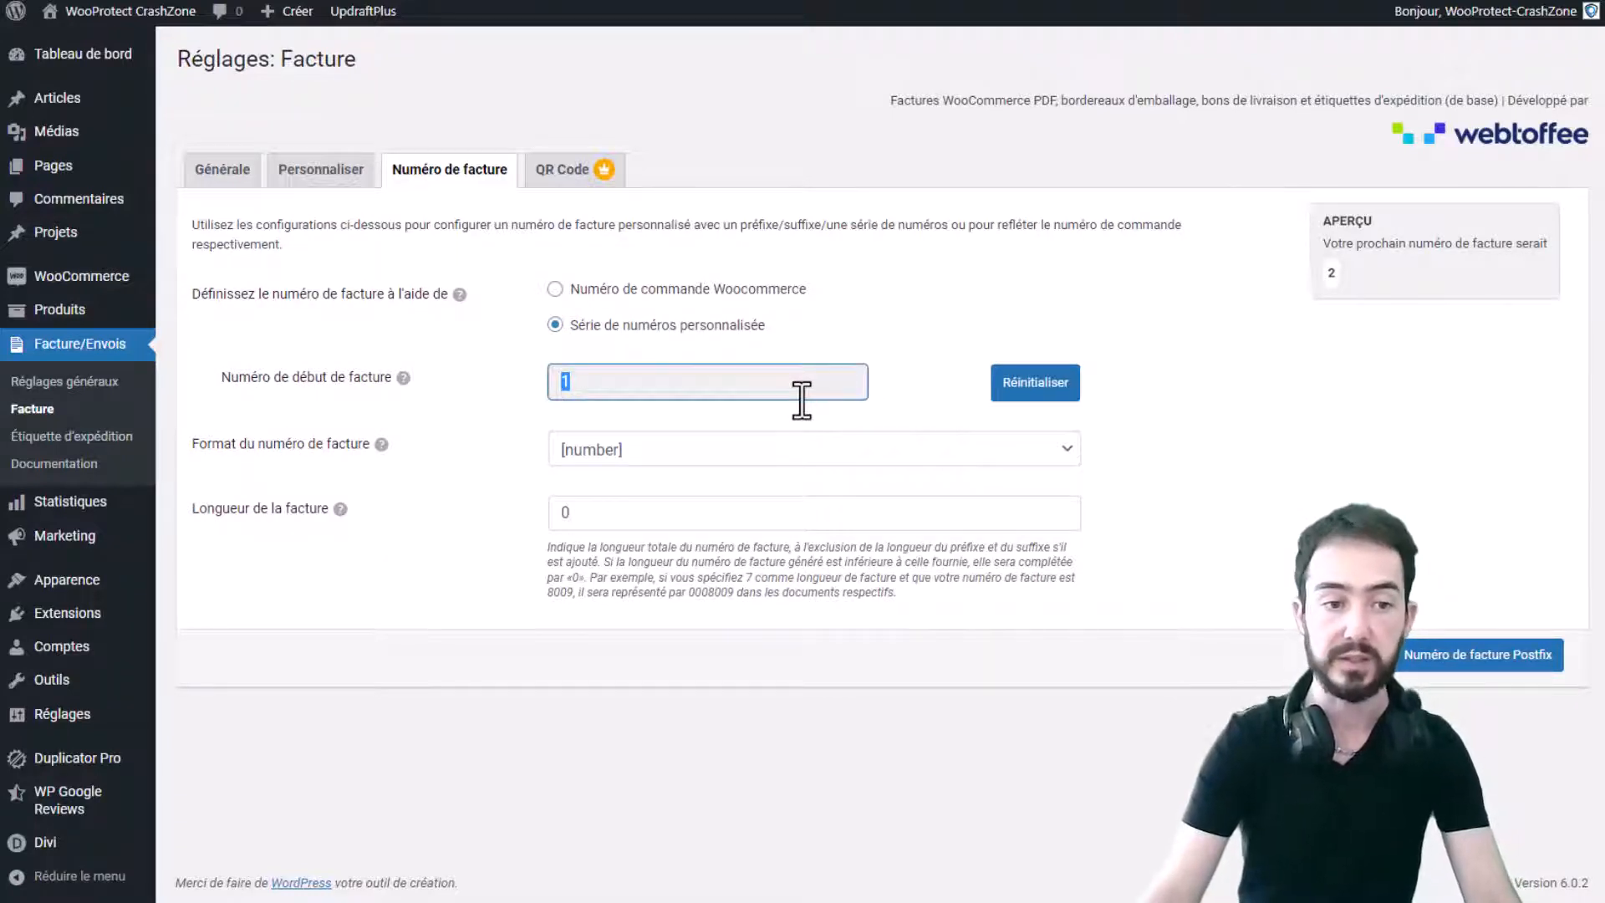
pyautogui.click(719, 451)
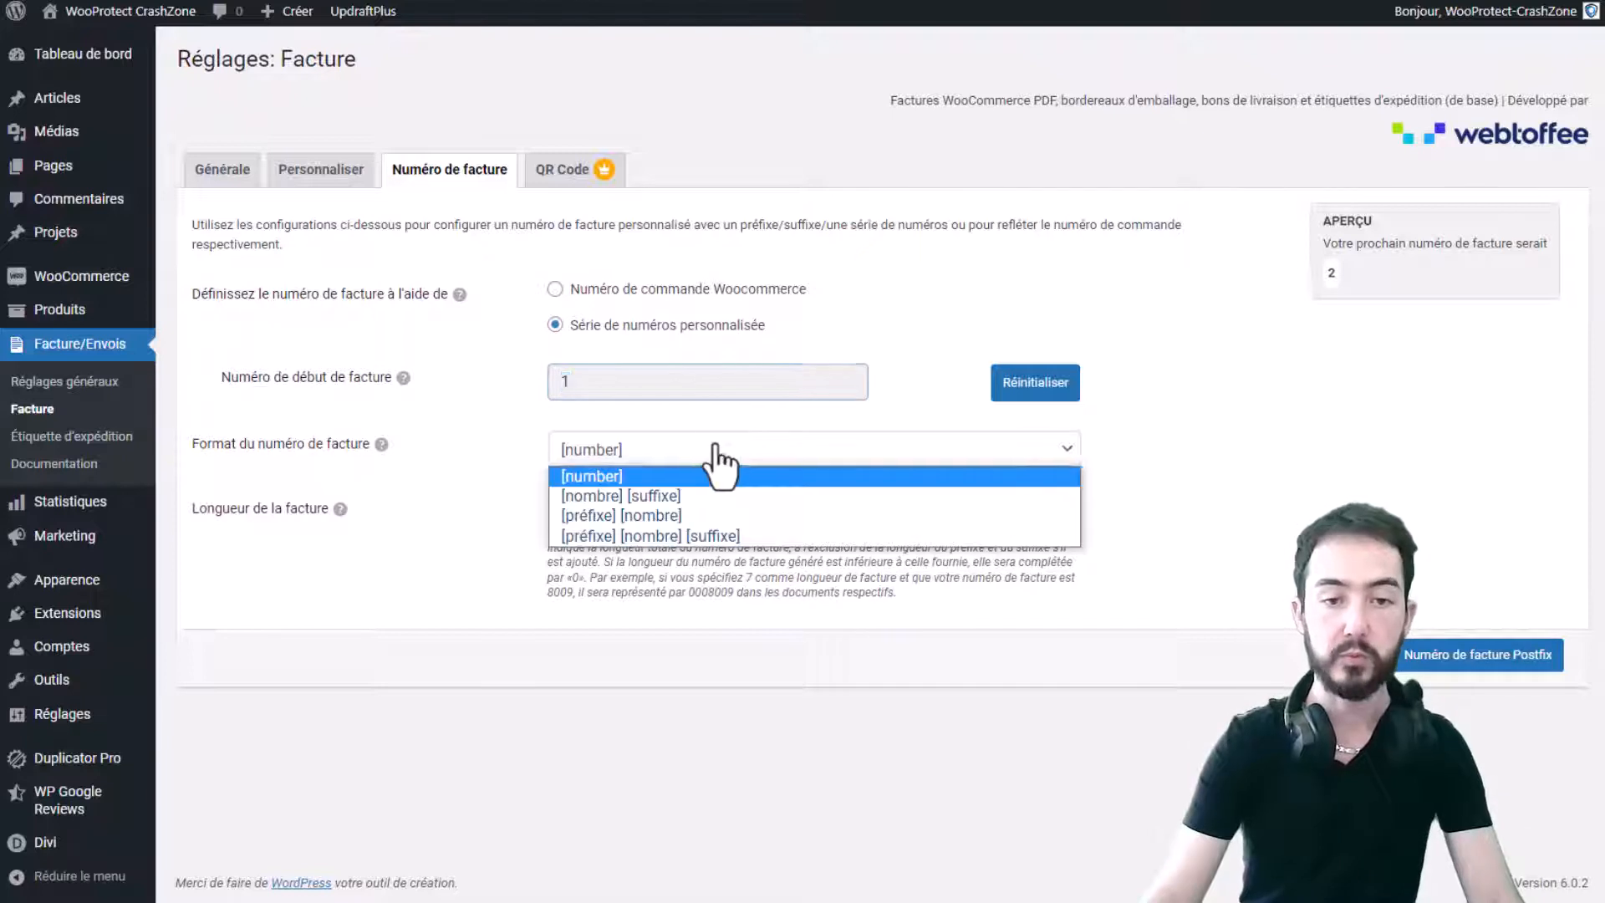
pyautogui.click(734, 476)
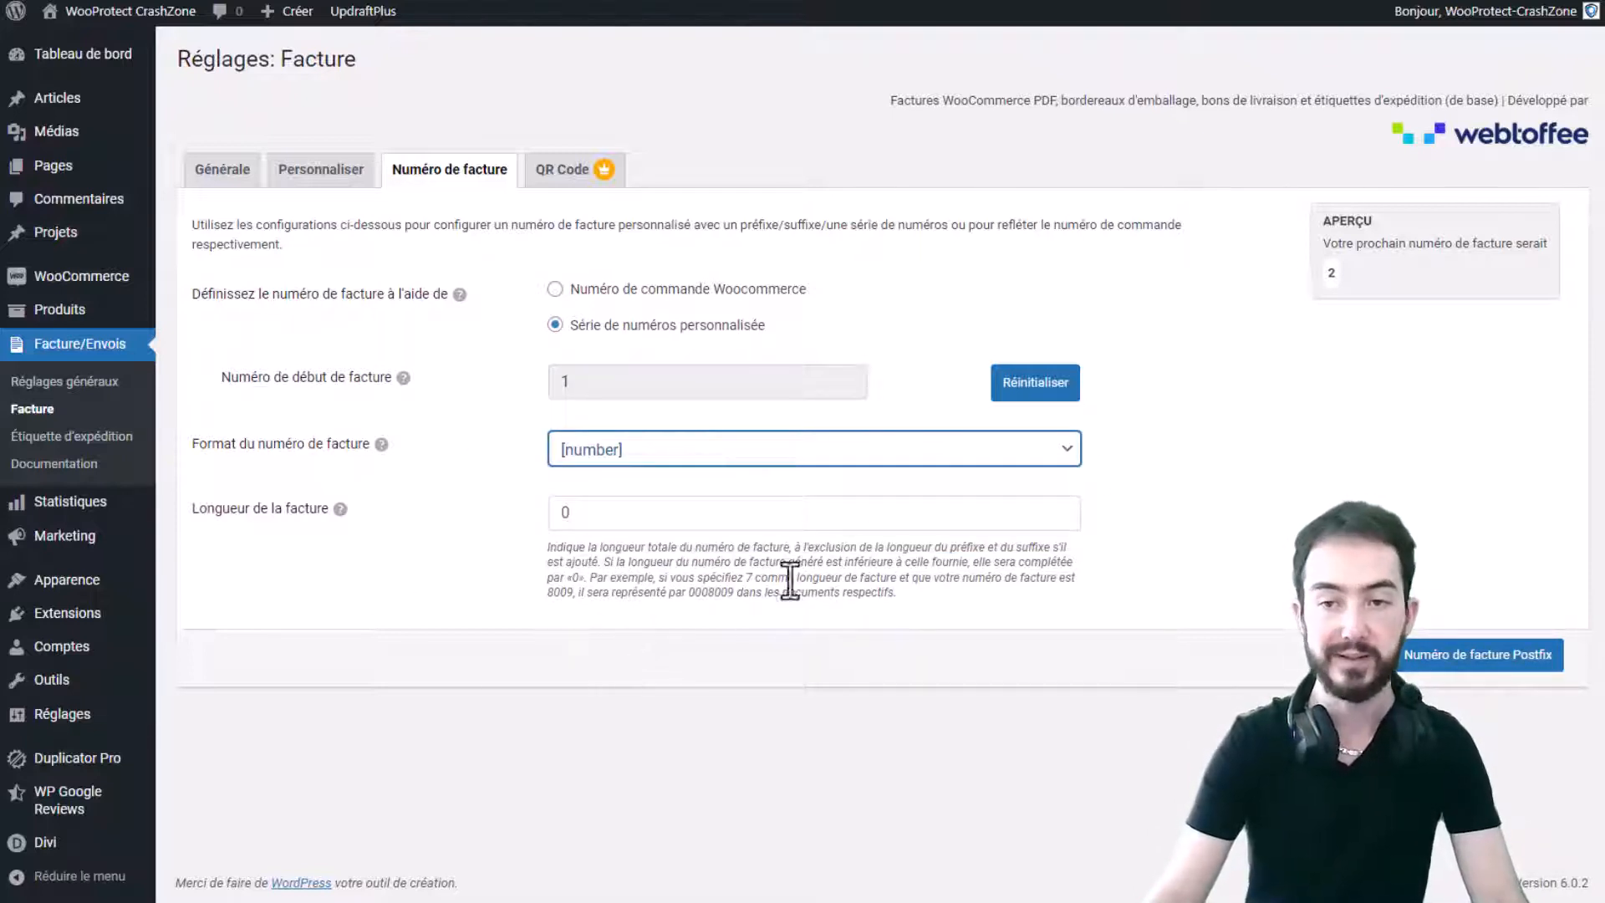
# - Switch invoice numbering to 'Numéro de commande Woocommerce' so order 84 gives invoice 84
pyautogui.moveTo(1345, 283)
pyautogui.mouseDown()
pyautogui.moveTo(1318, 287)
pyautogui.moveTo(1335, 275)
pyautogui.mouseUp()
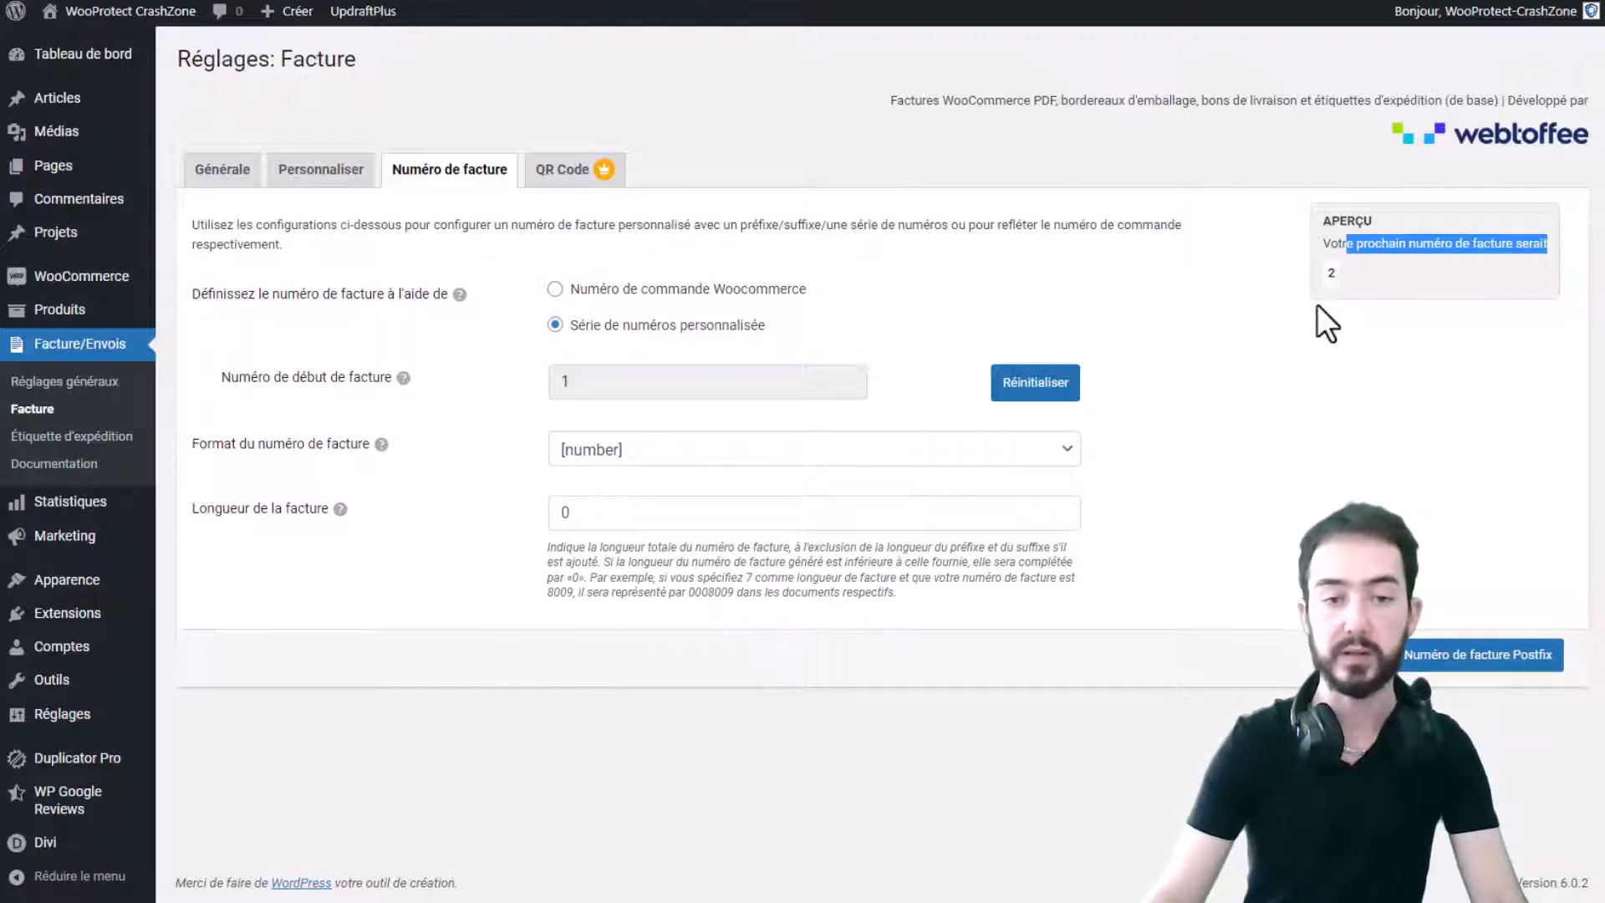
pyautogui.click(1316, 304)
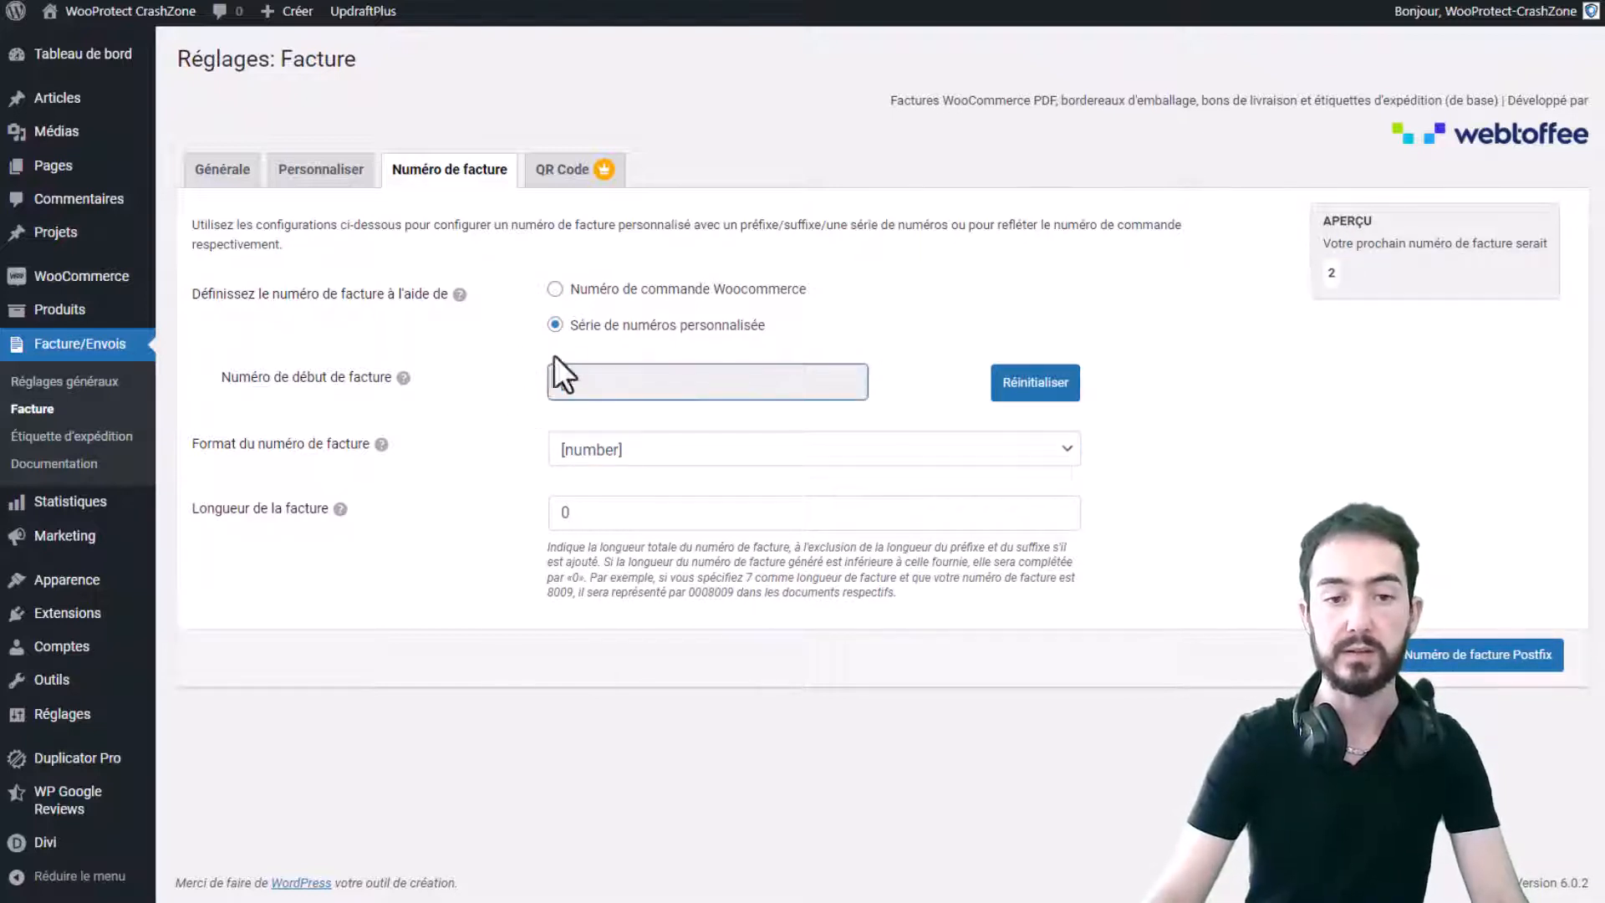
pyautogui.click(555, 289)
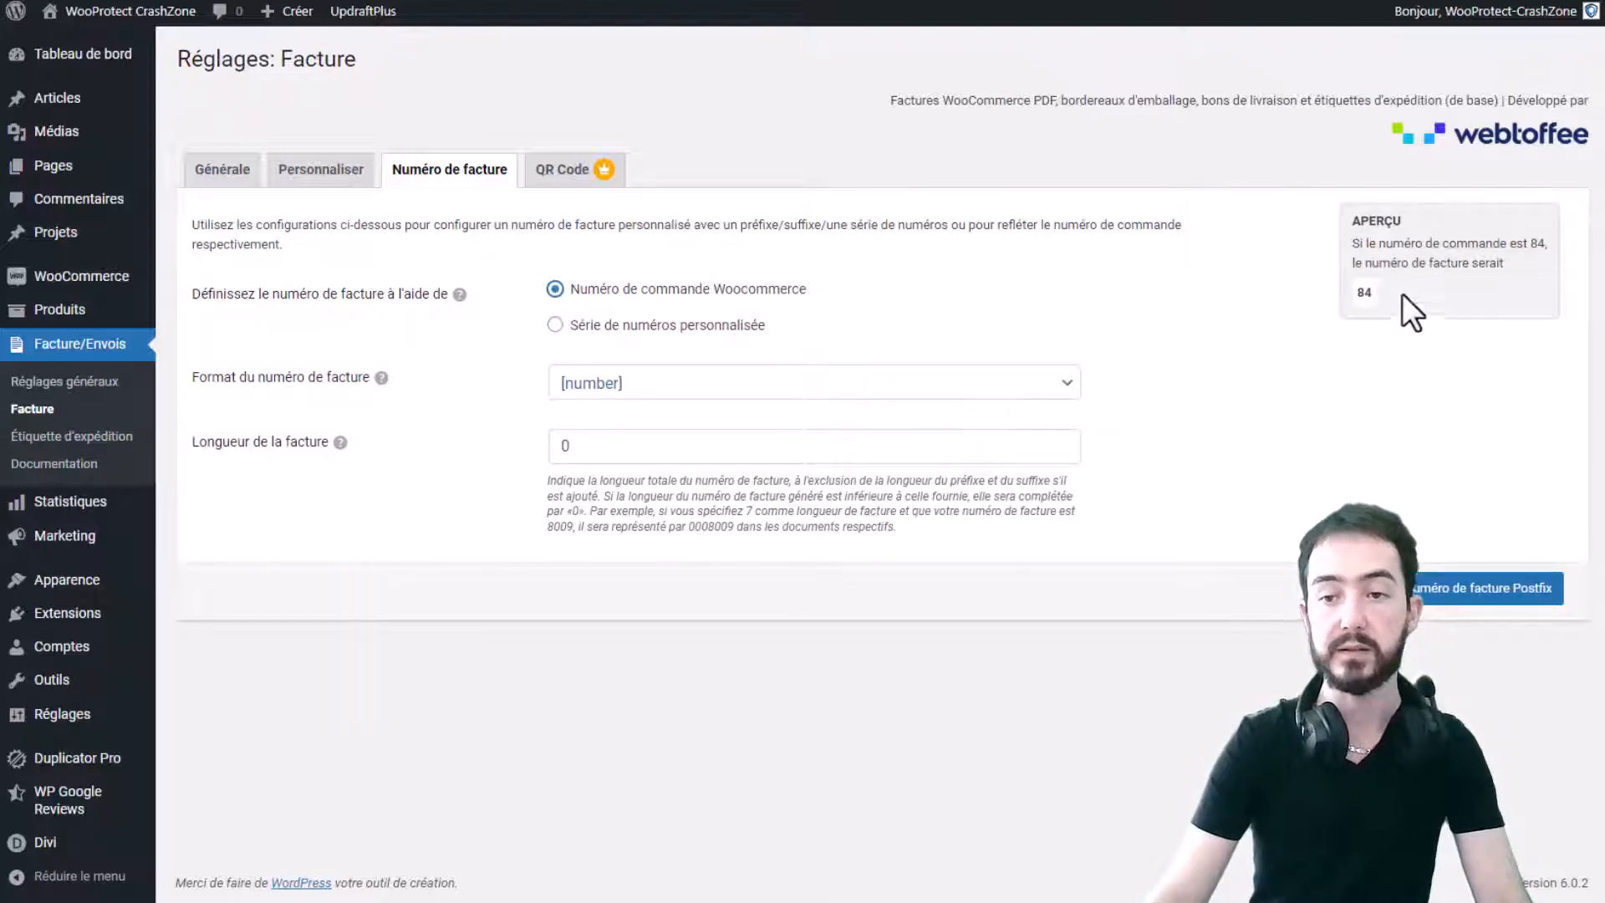
pyautogui.moveTo(800, 289); pyautogui.dragTo(629, 298)
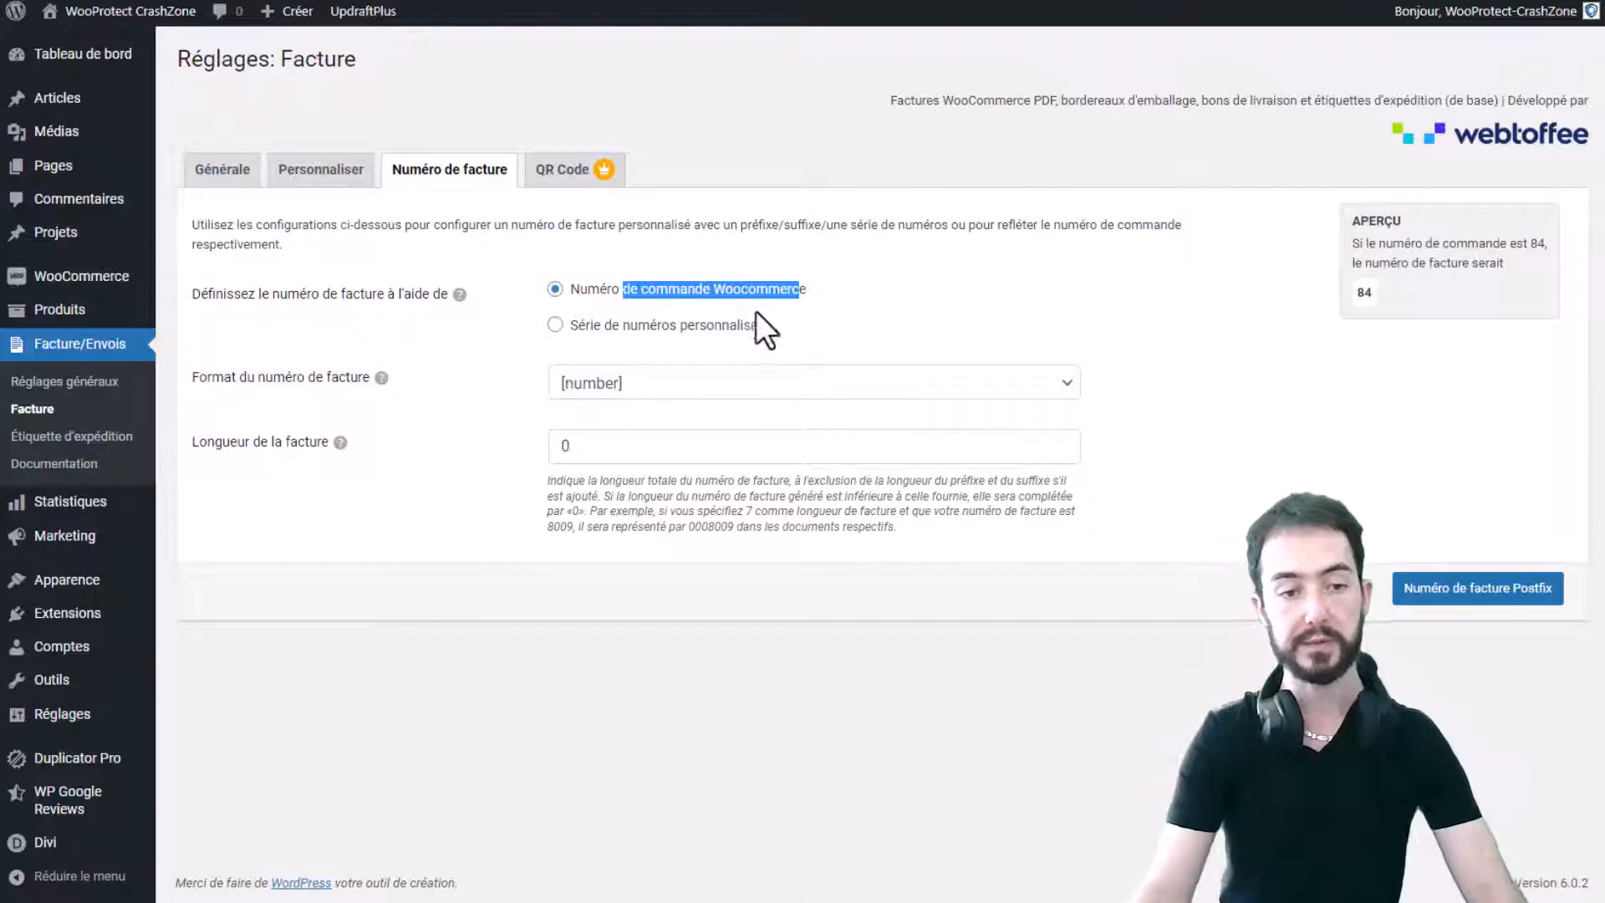
pyautogui.click(972, 304)
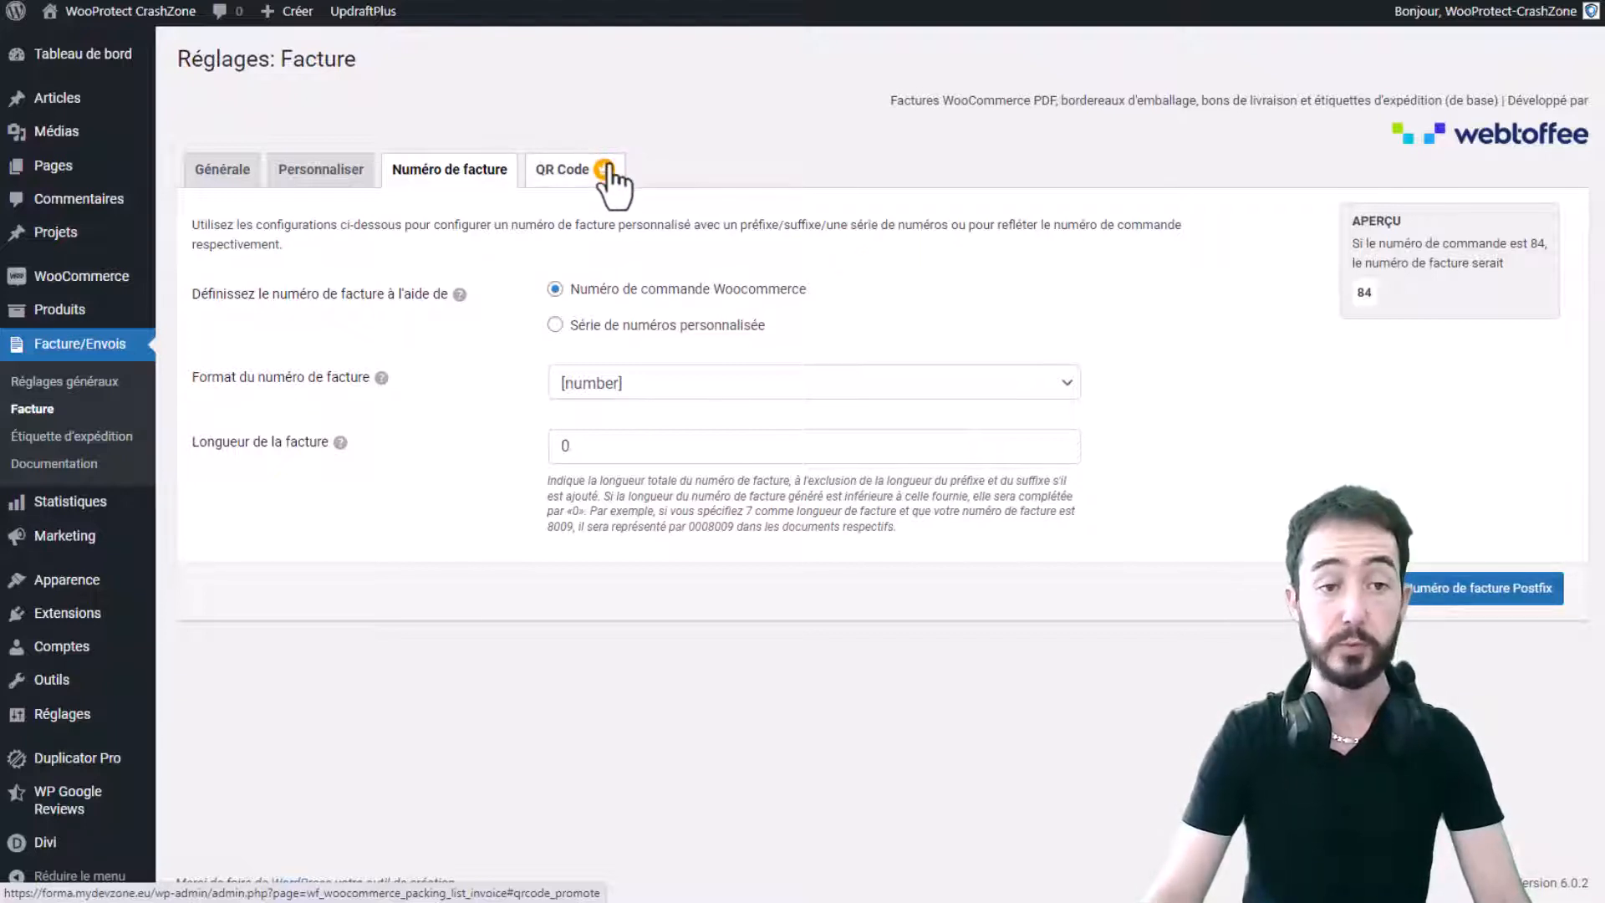
# - Save the Générale invoice settings, then go to Extensions > Extensions installées
pyautogui.click(296, 172)
pyautogui.click(219, 171)
pyautogui.scroll(-10, 630, 419)
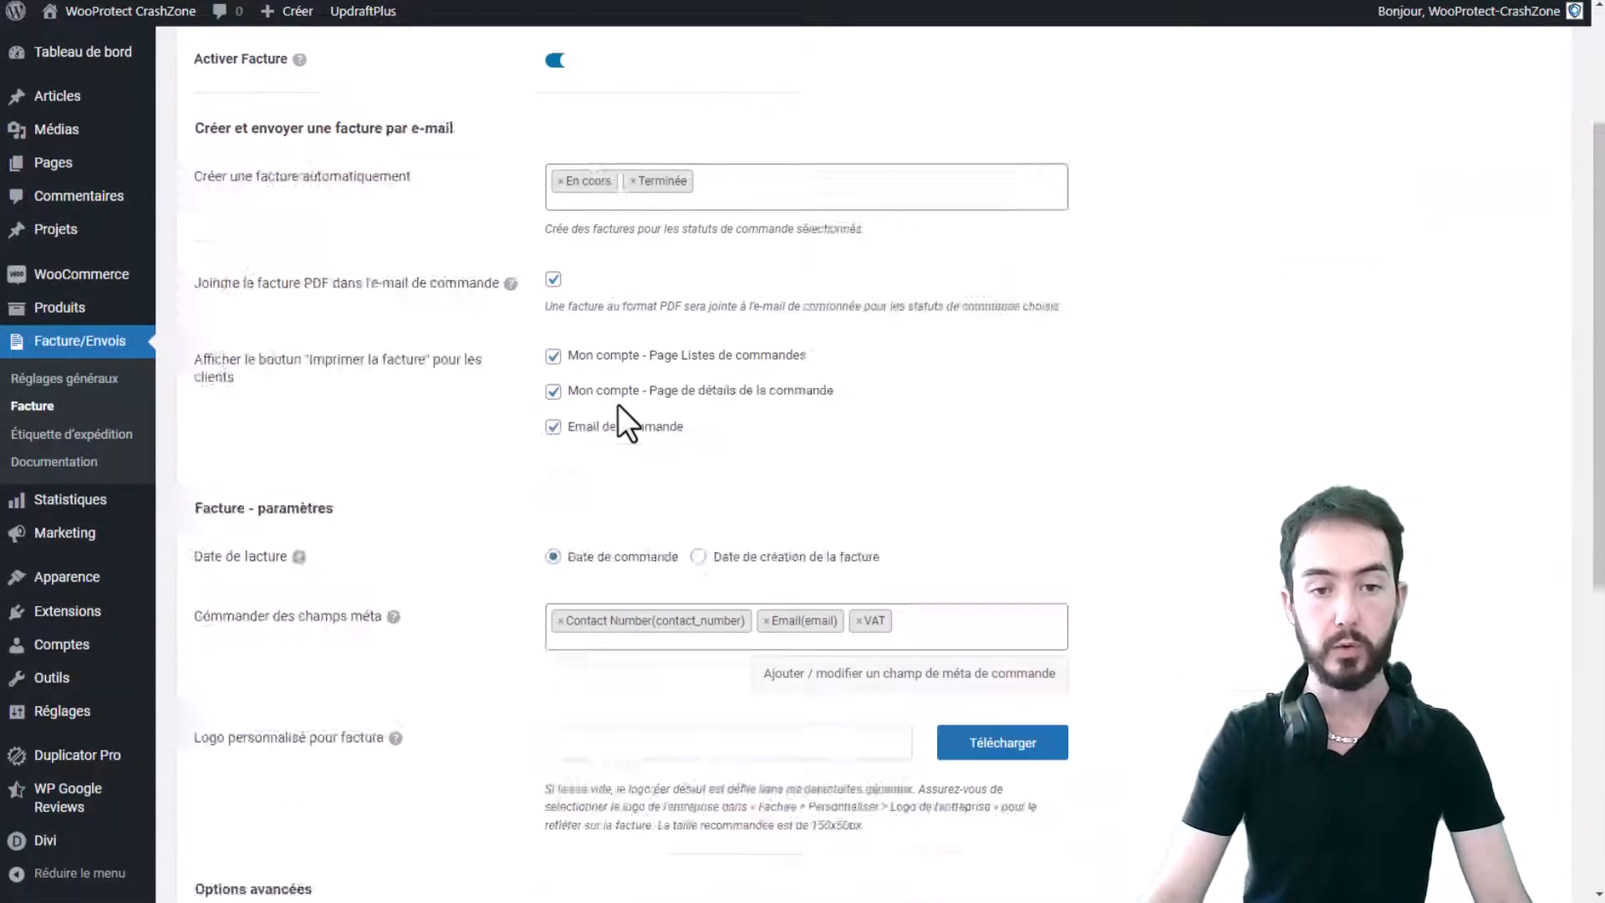
pyautogui.click(1451, 807)
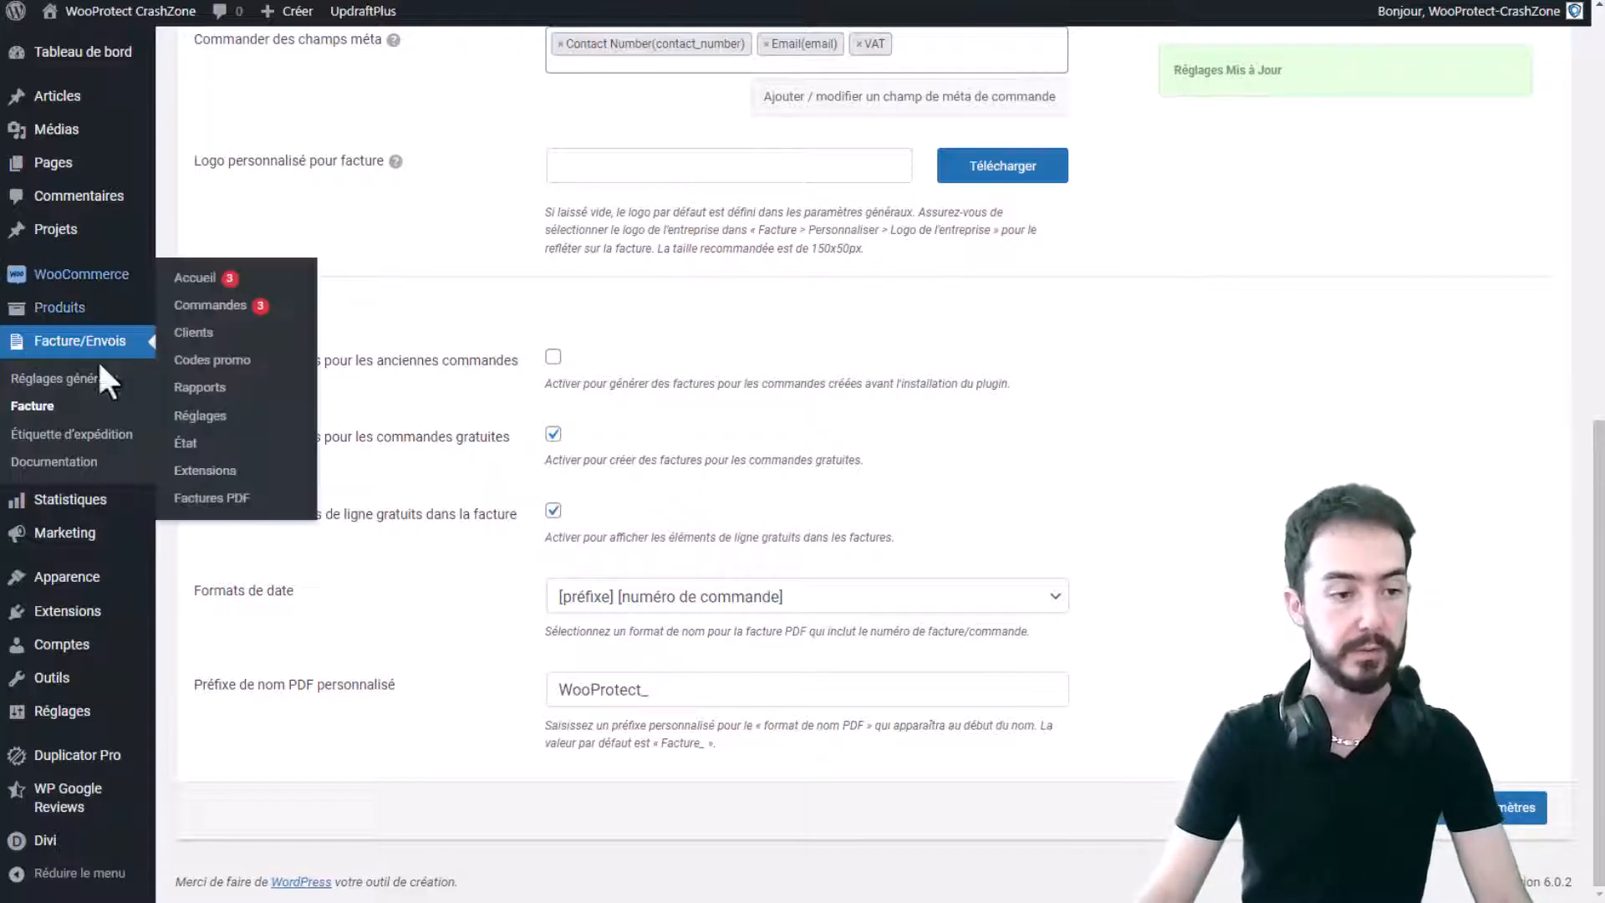
pyautogui.click(66, 611)
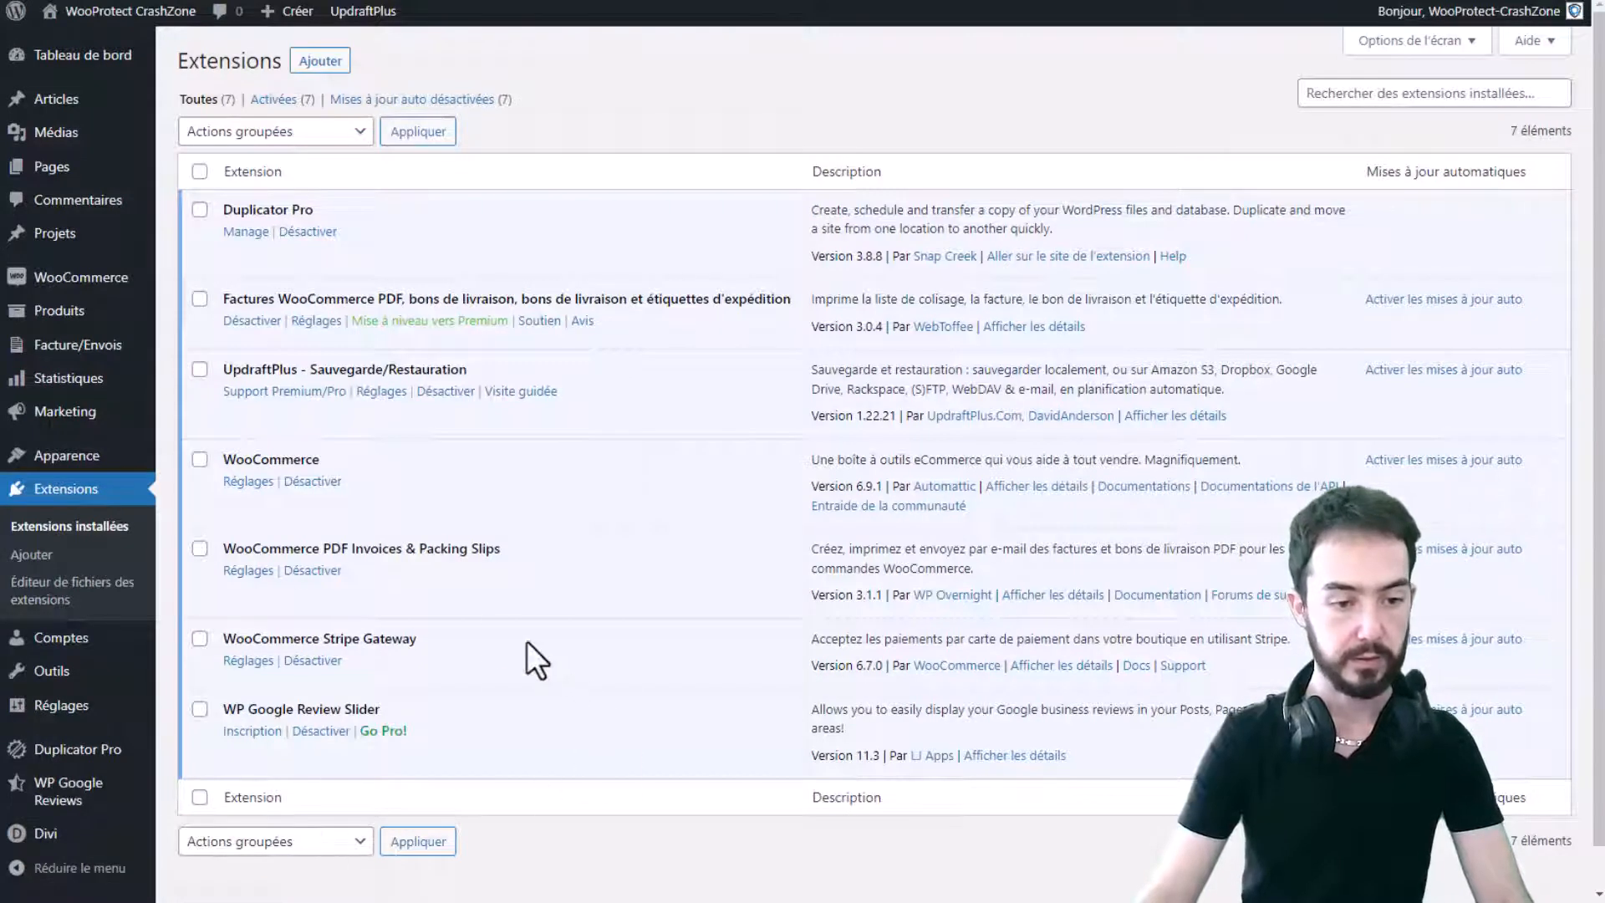
# - Deactivate WooCommerce PDF Invoices & Packing Slips and add one T-shirt Noir (24,00 €) to the cart
pyautogui.click(309, 571)
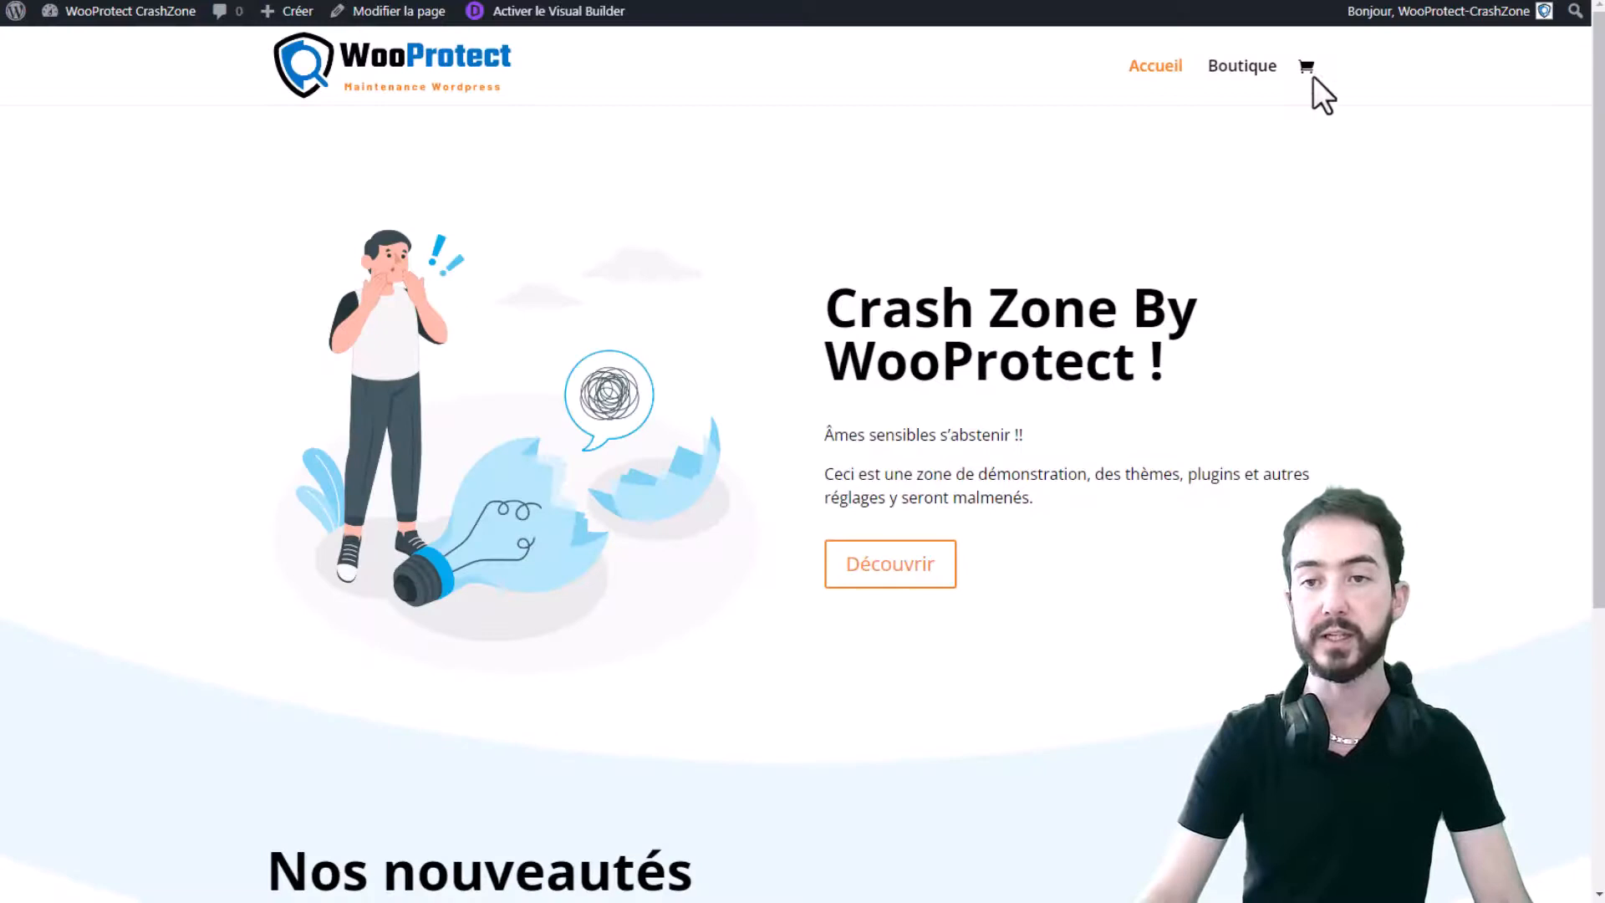
pyautogui.click(1247, 69)
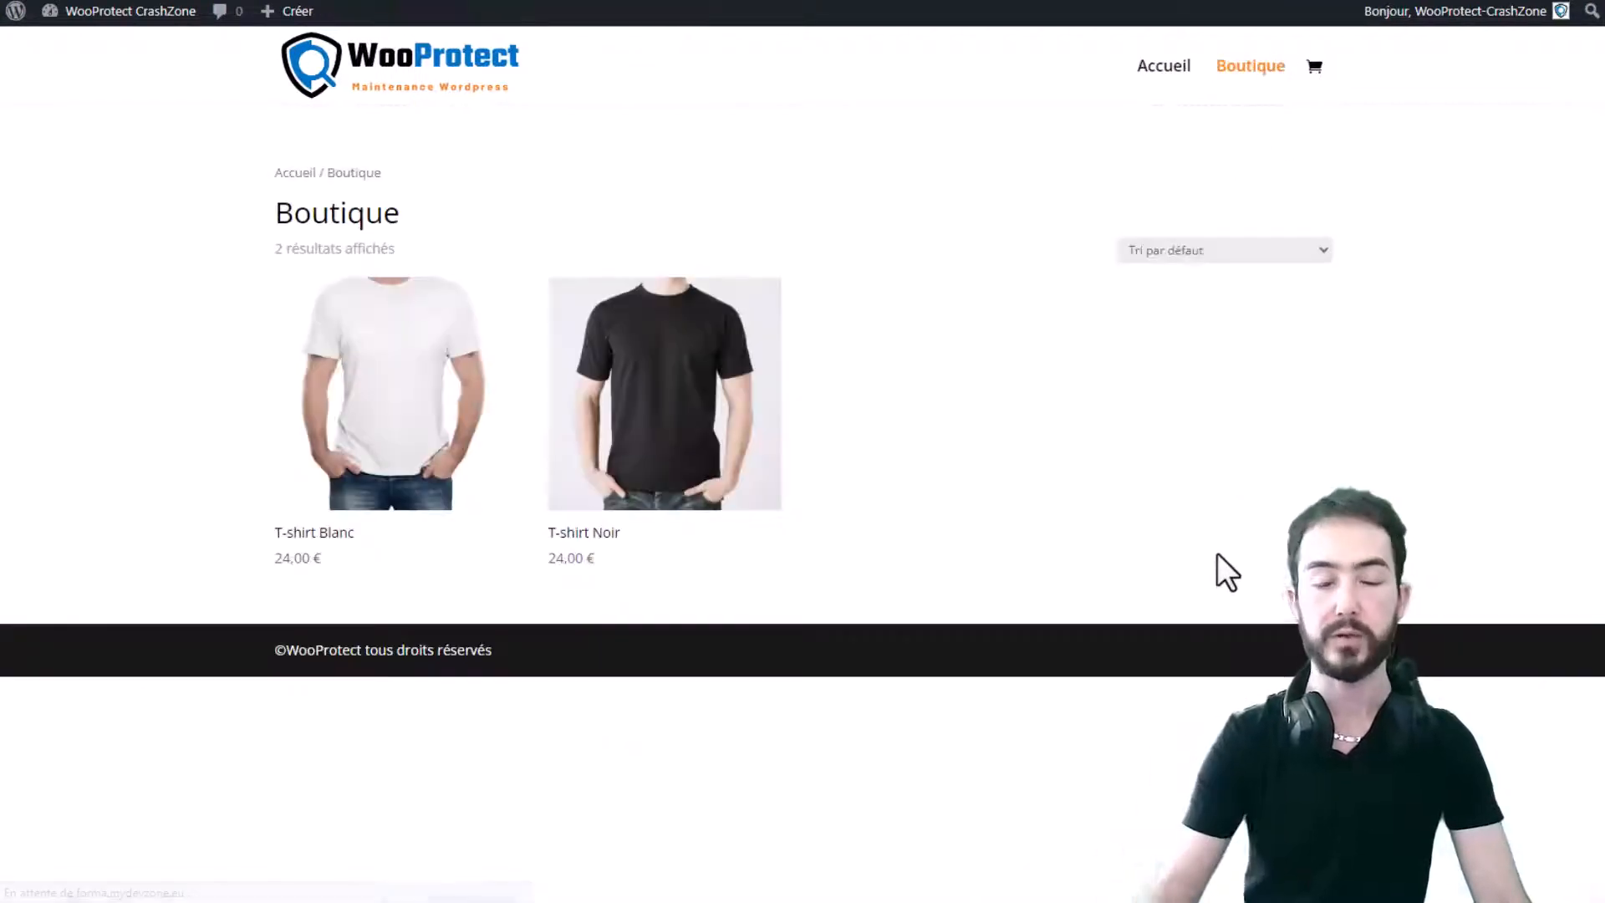
pyautogui.click(564, 532)
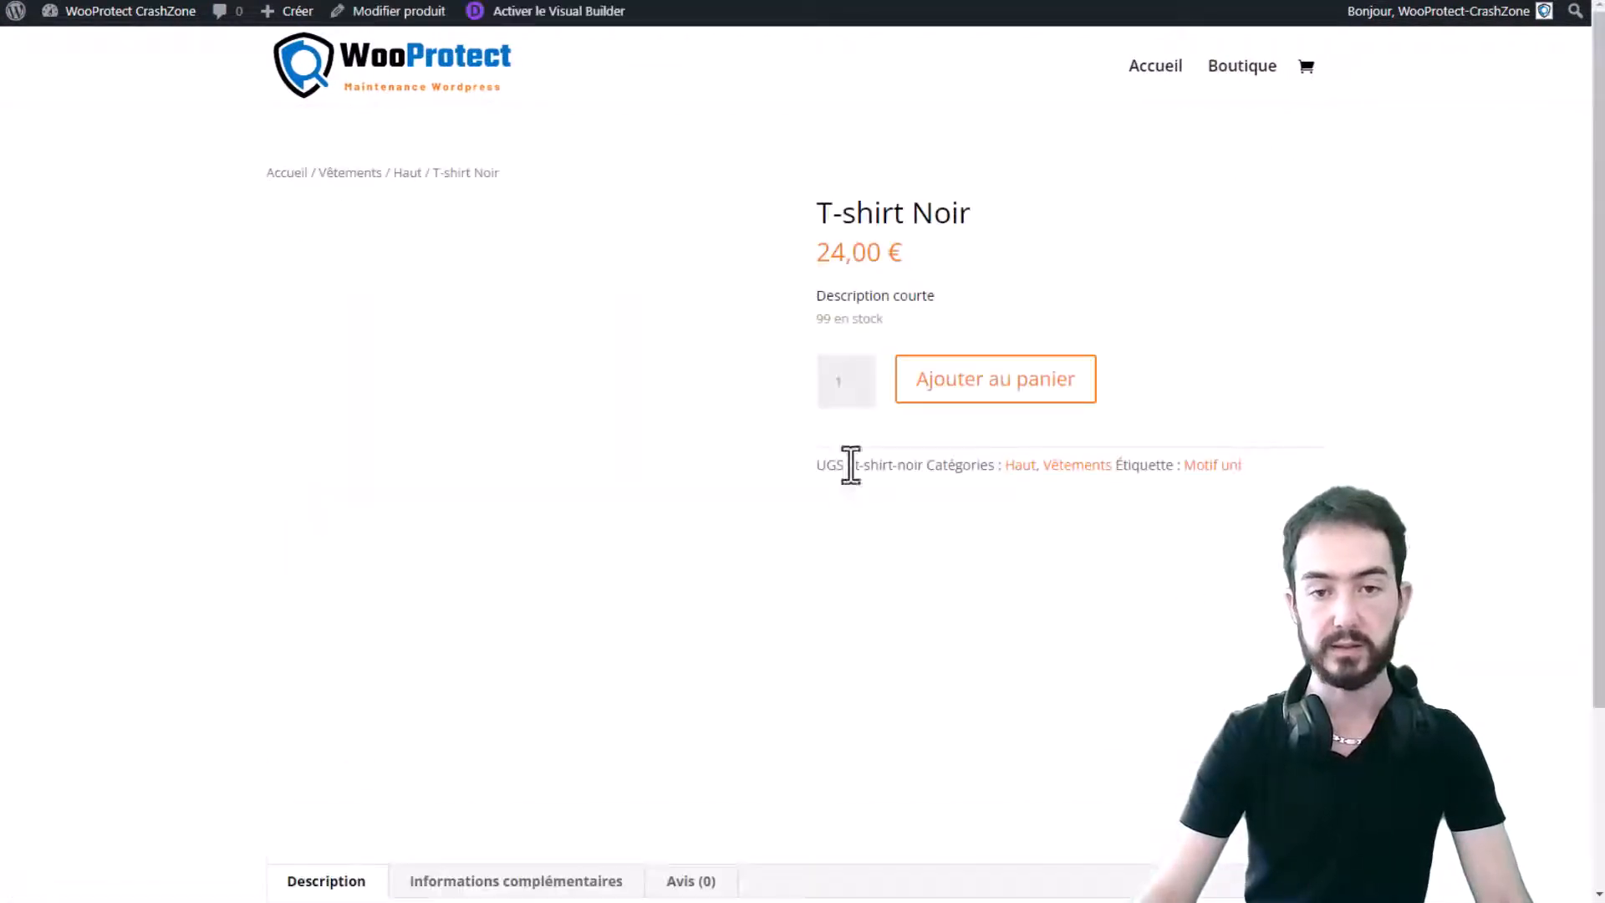
pyautogui.click(1026, 387)
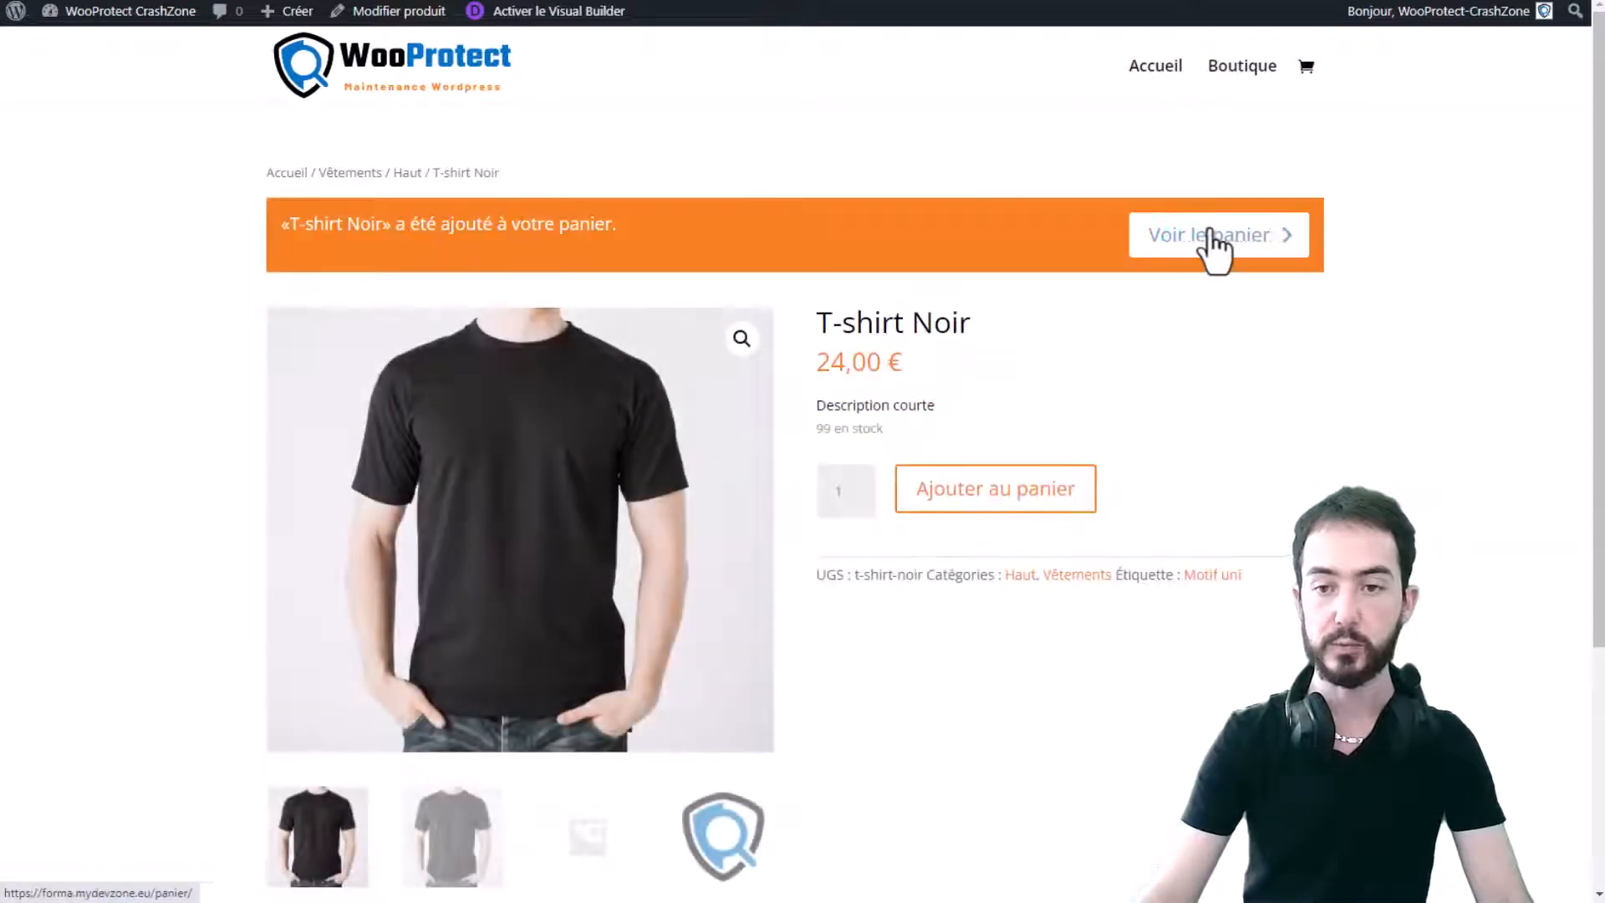
pyautogui.click(1208, 236)
pyautogui.click(858, 779)
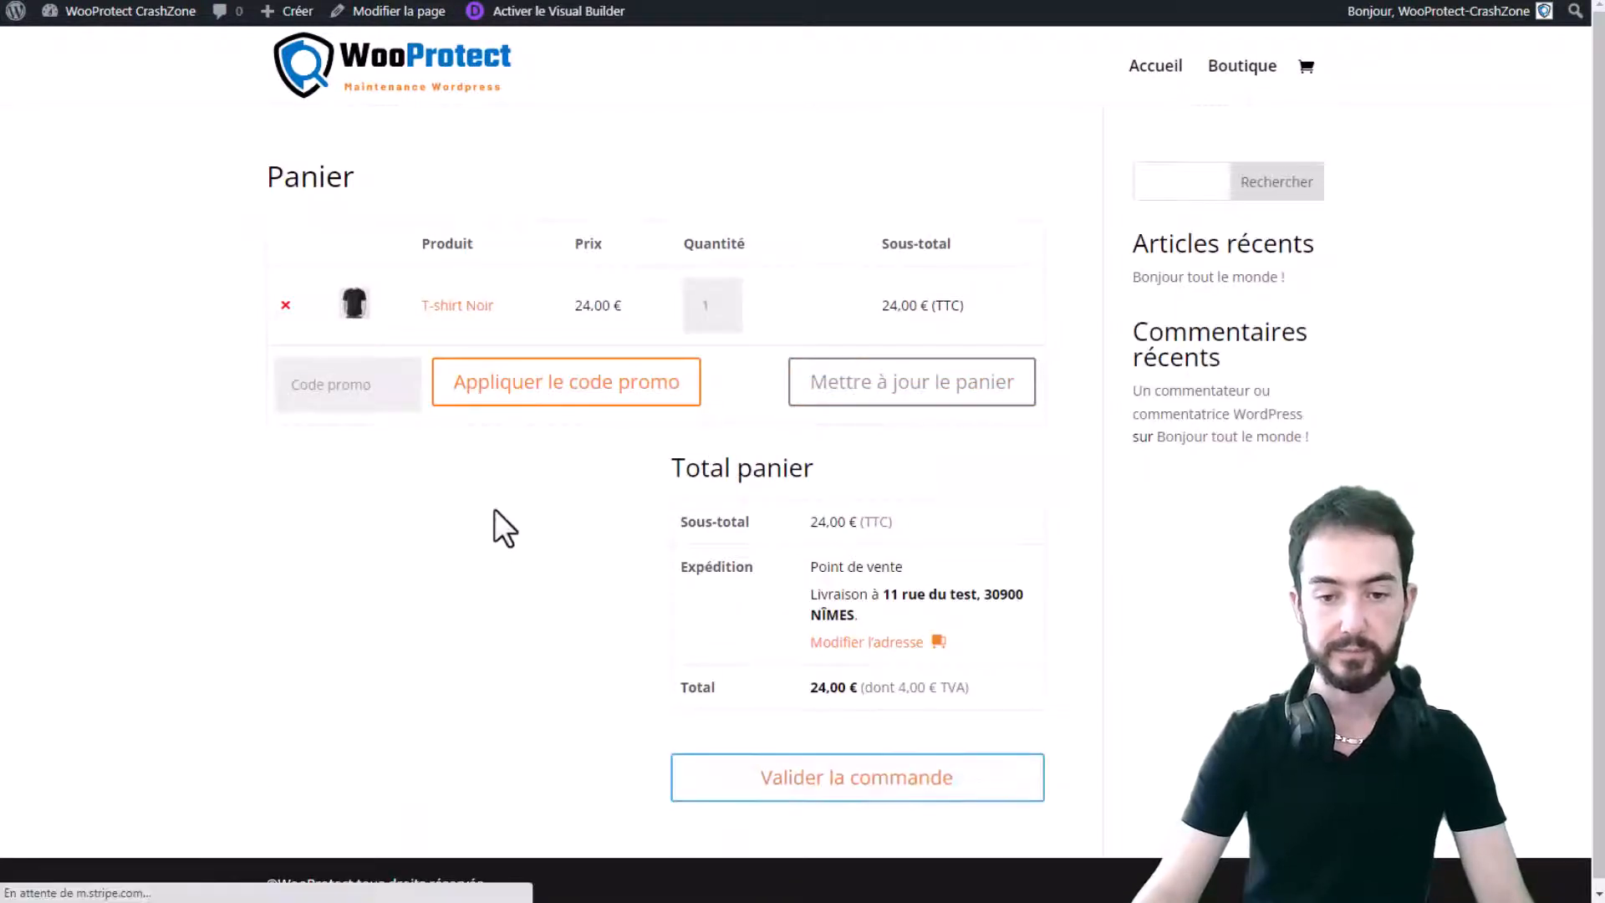
# - Pay by card with the pasted Stripe test number and expiry/CVC 0223444, placing order 86
pyautogui.scroll(-10, 499, 443)
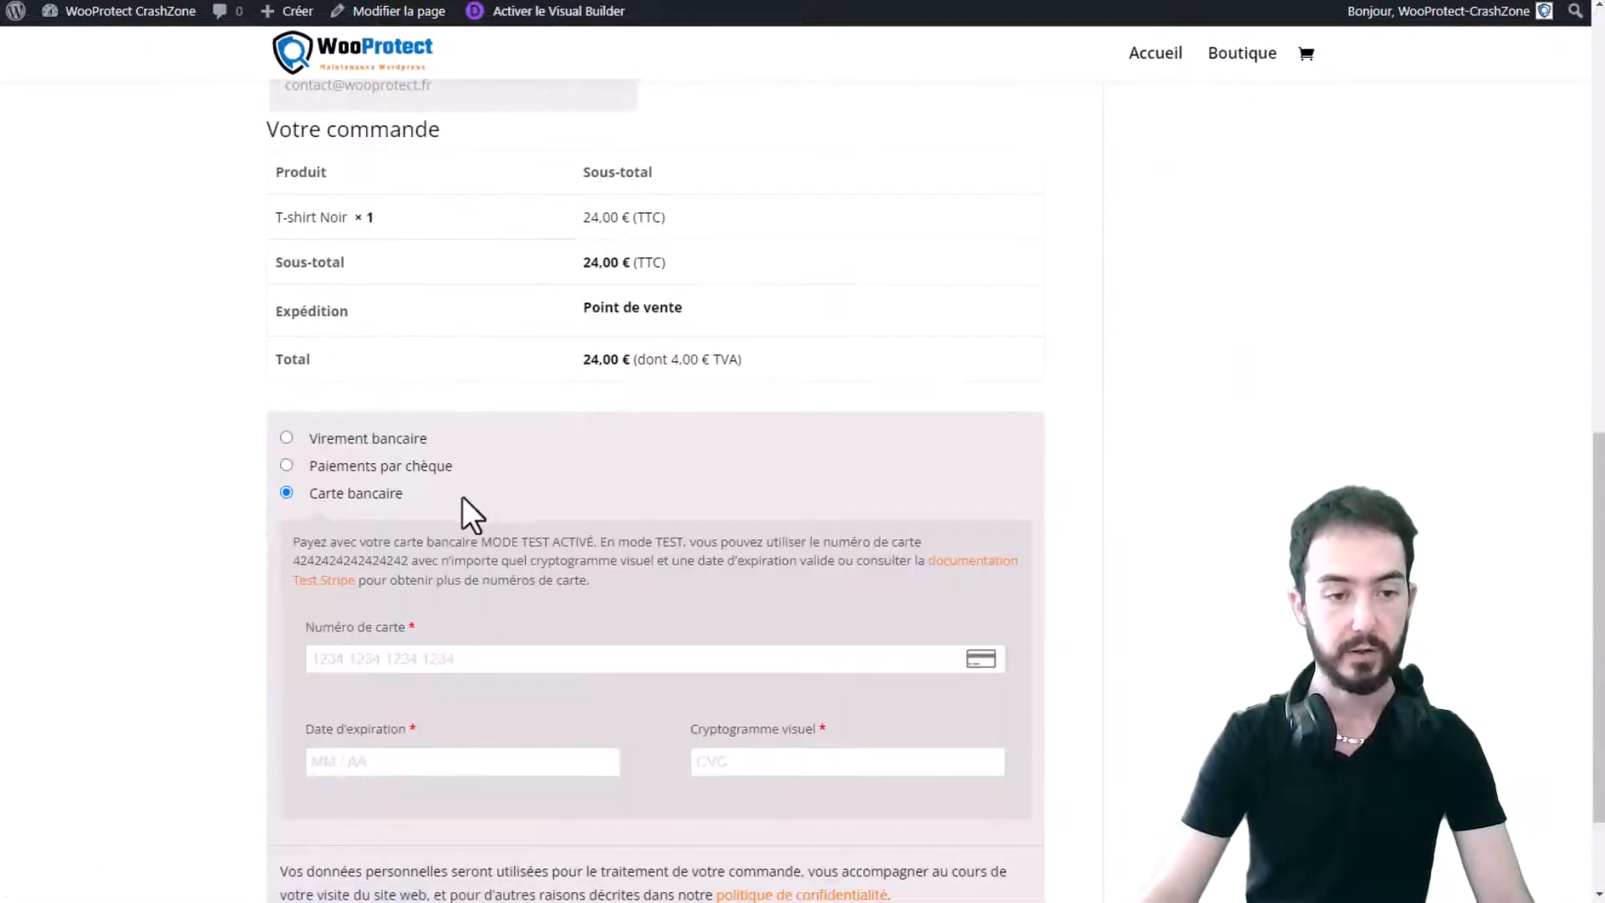
pyautogui.doubleClick(391, 560)
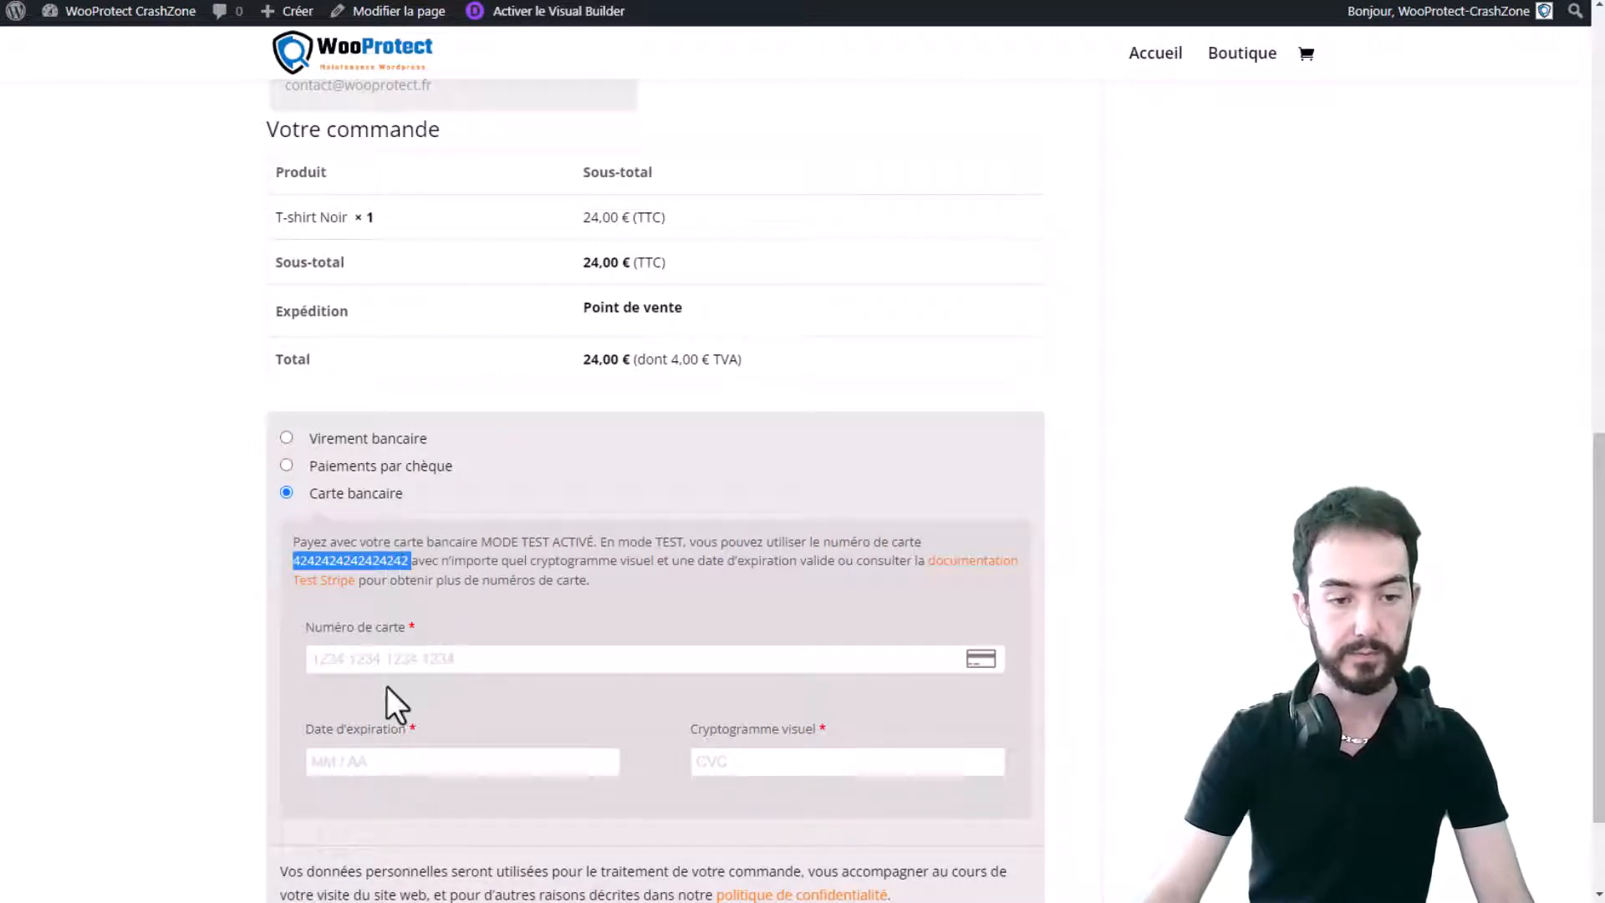
pyautogui.click(405, 658)
pyautogui.hotkey('ctrl', 'v')
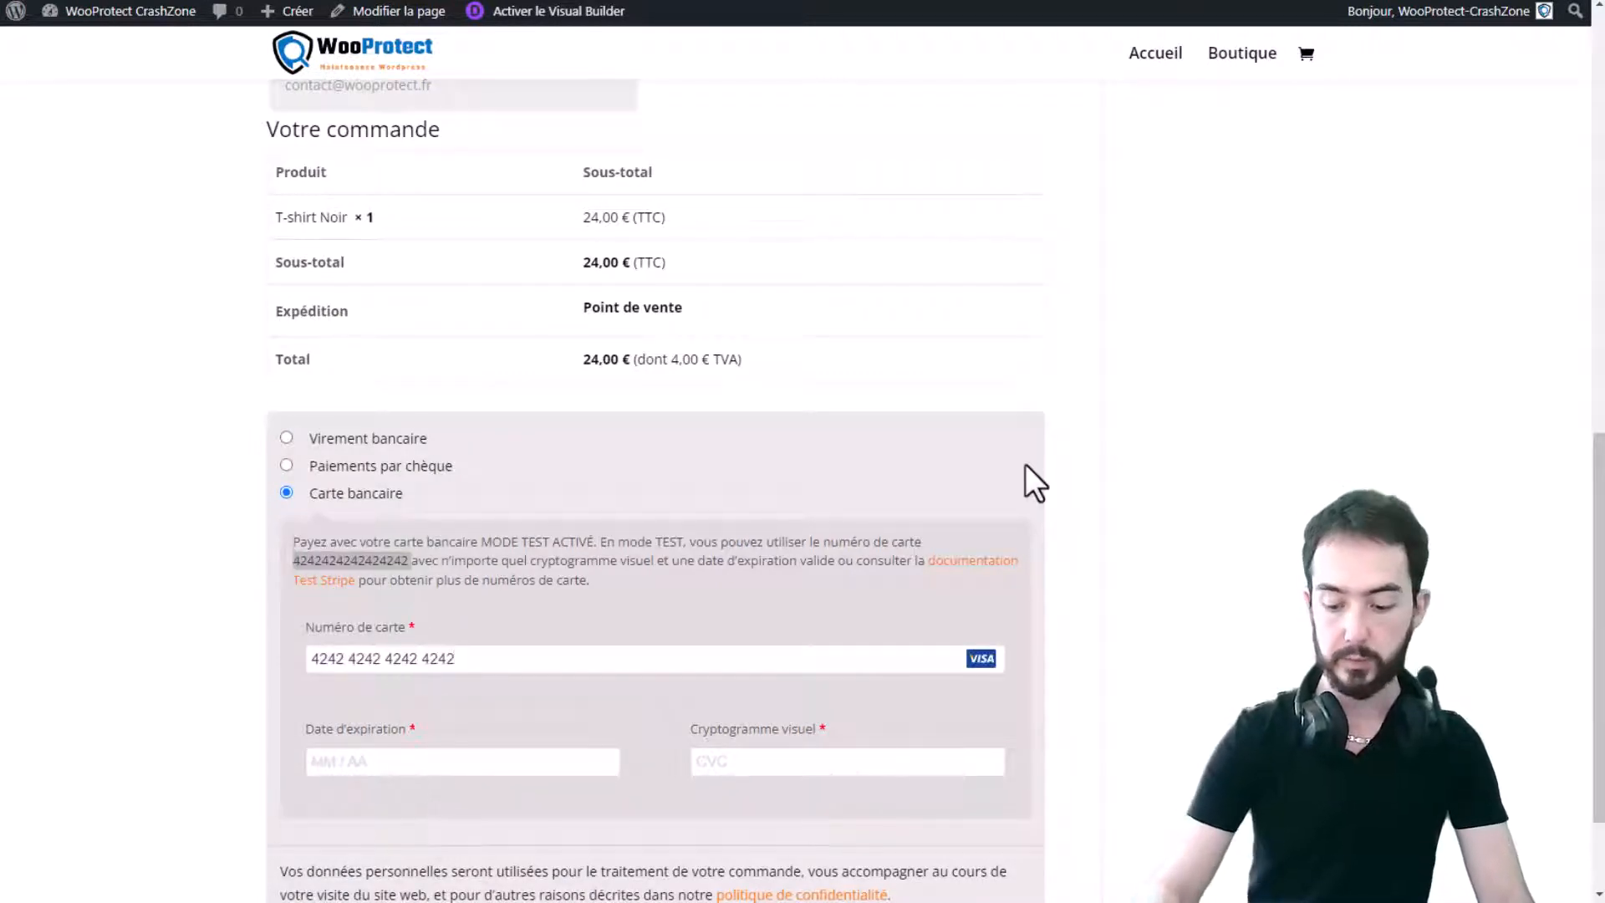
pyautogui.write('02 /')
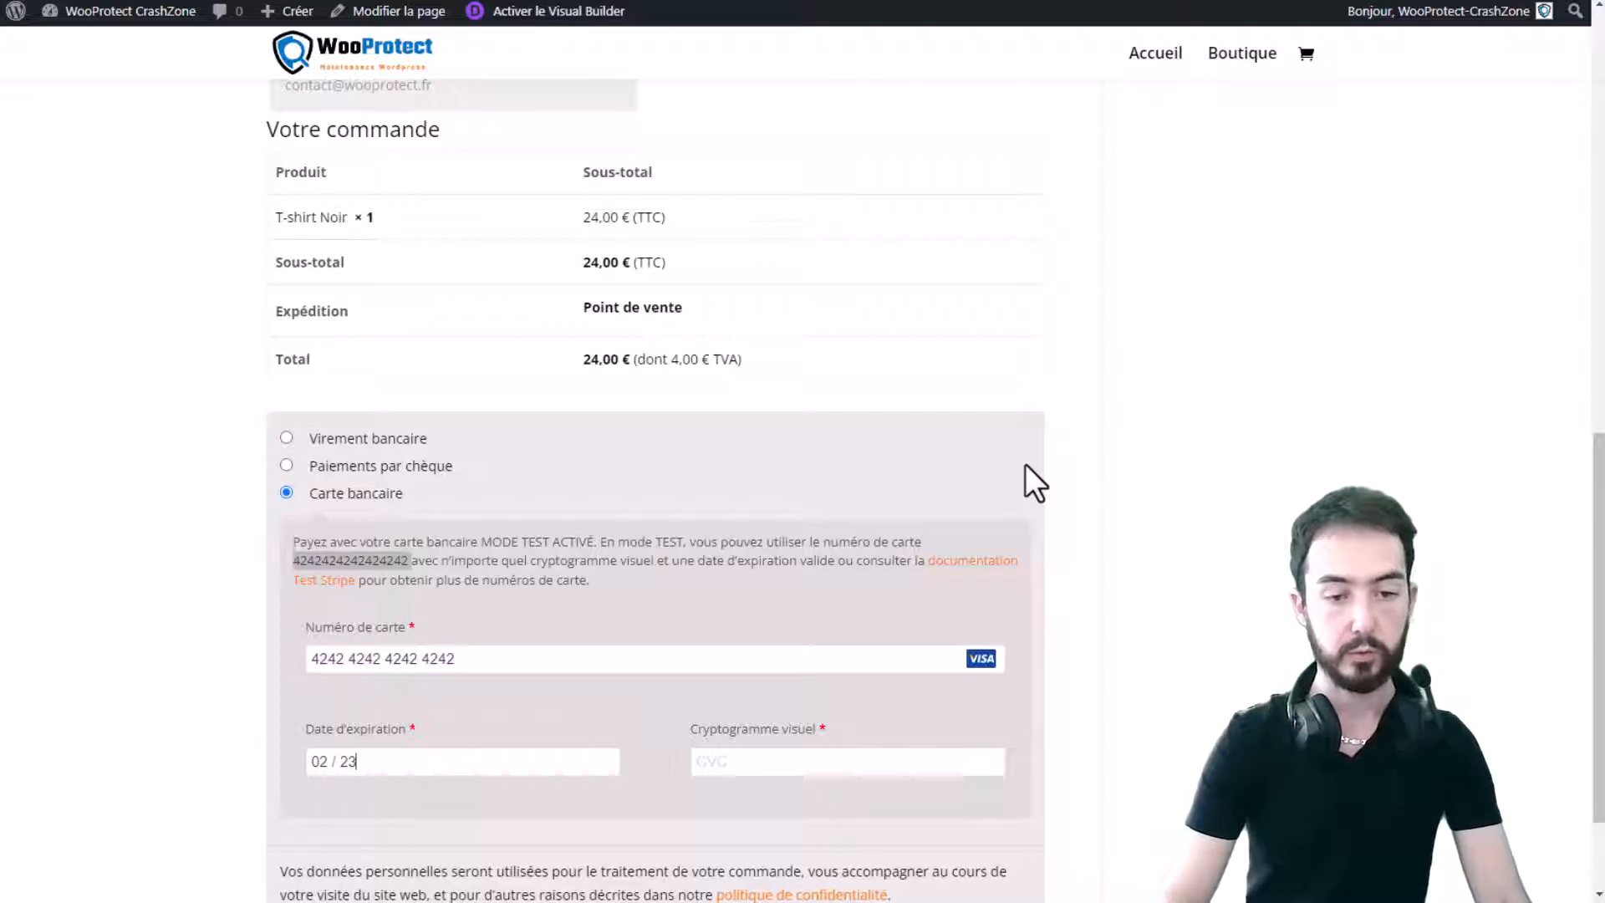
pyautogui.write('23444')
pyautogui.scroll(-2, 549, 670)
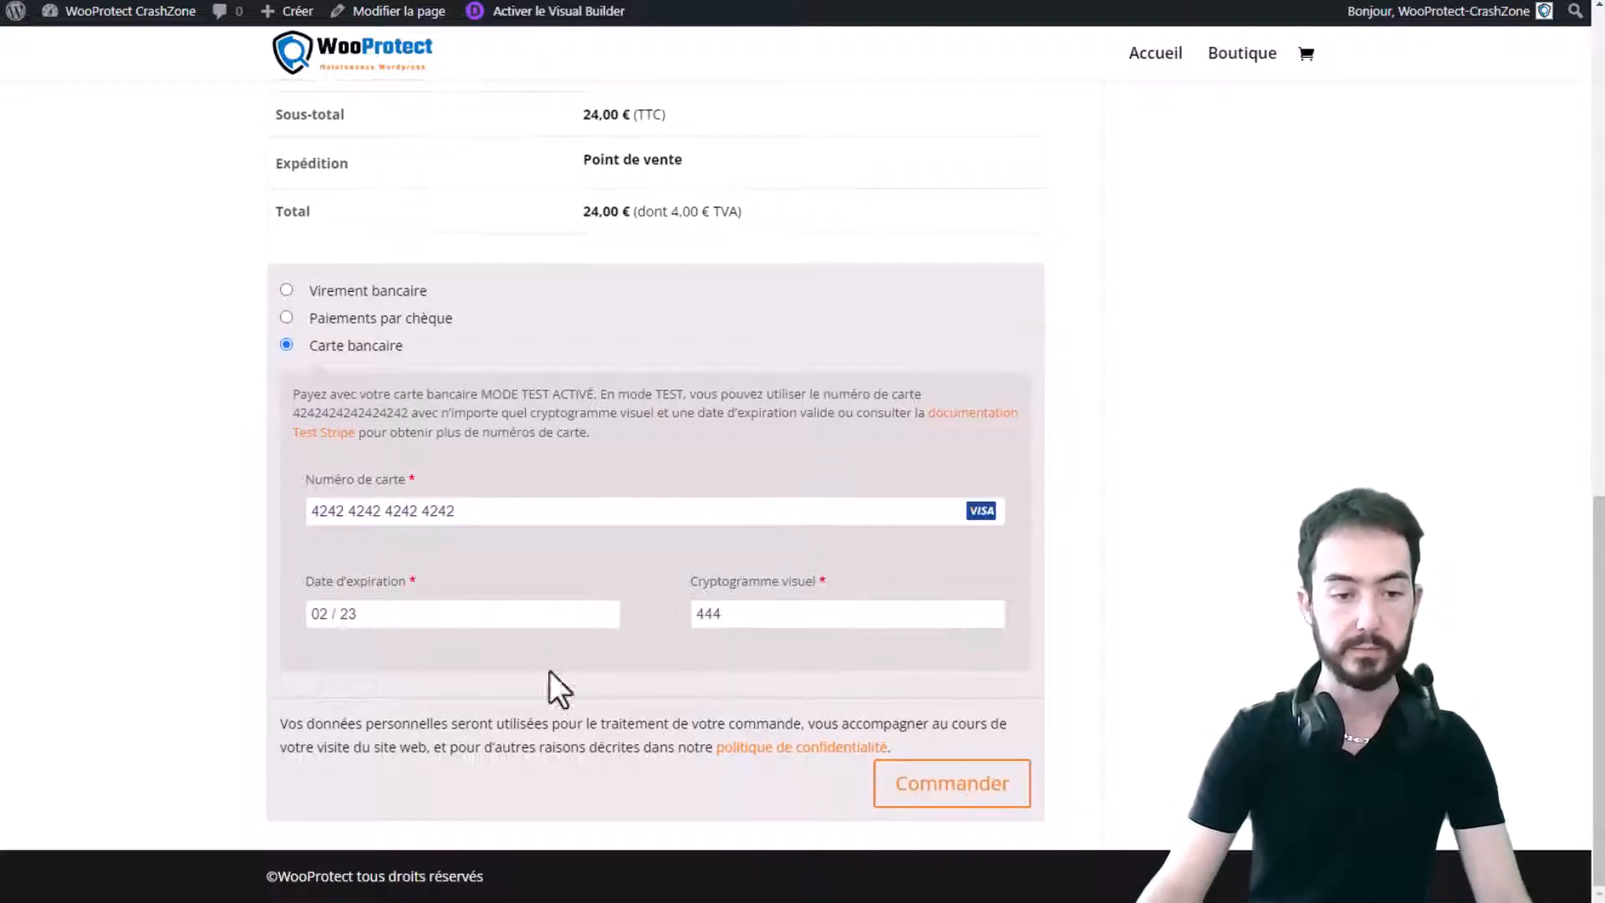
pyautogui.click(928, 786)
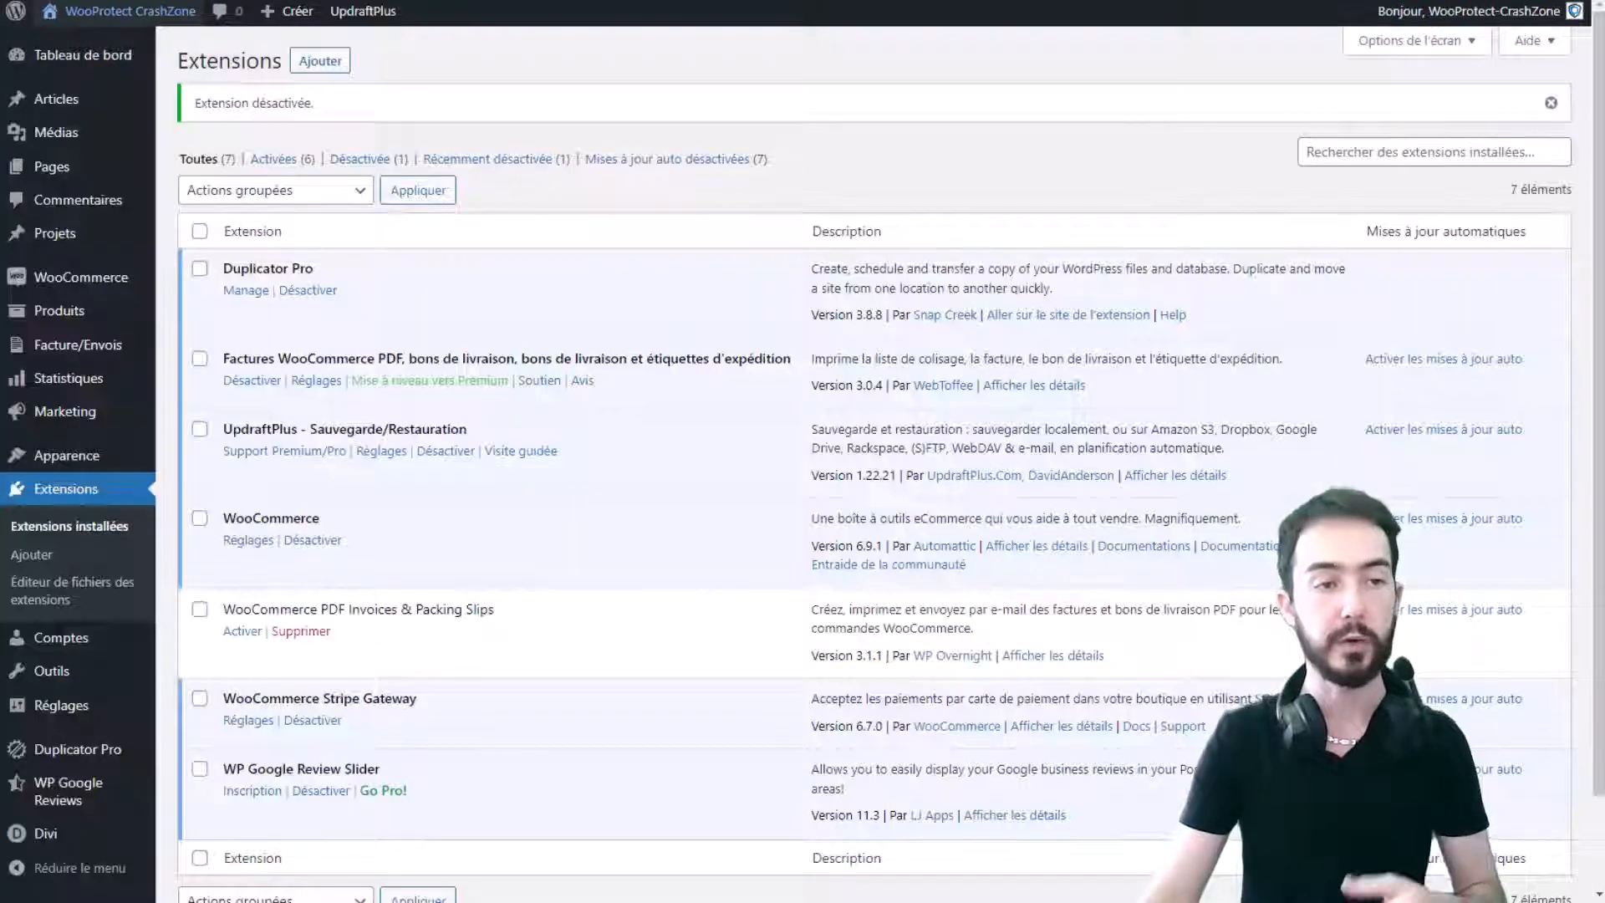
# - Download order #86's invoice as WooProtect_86.pdf from its admin order page and open it
pyautogui.moveTo(72, 276)
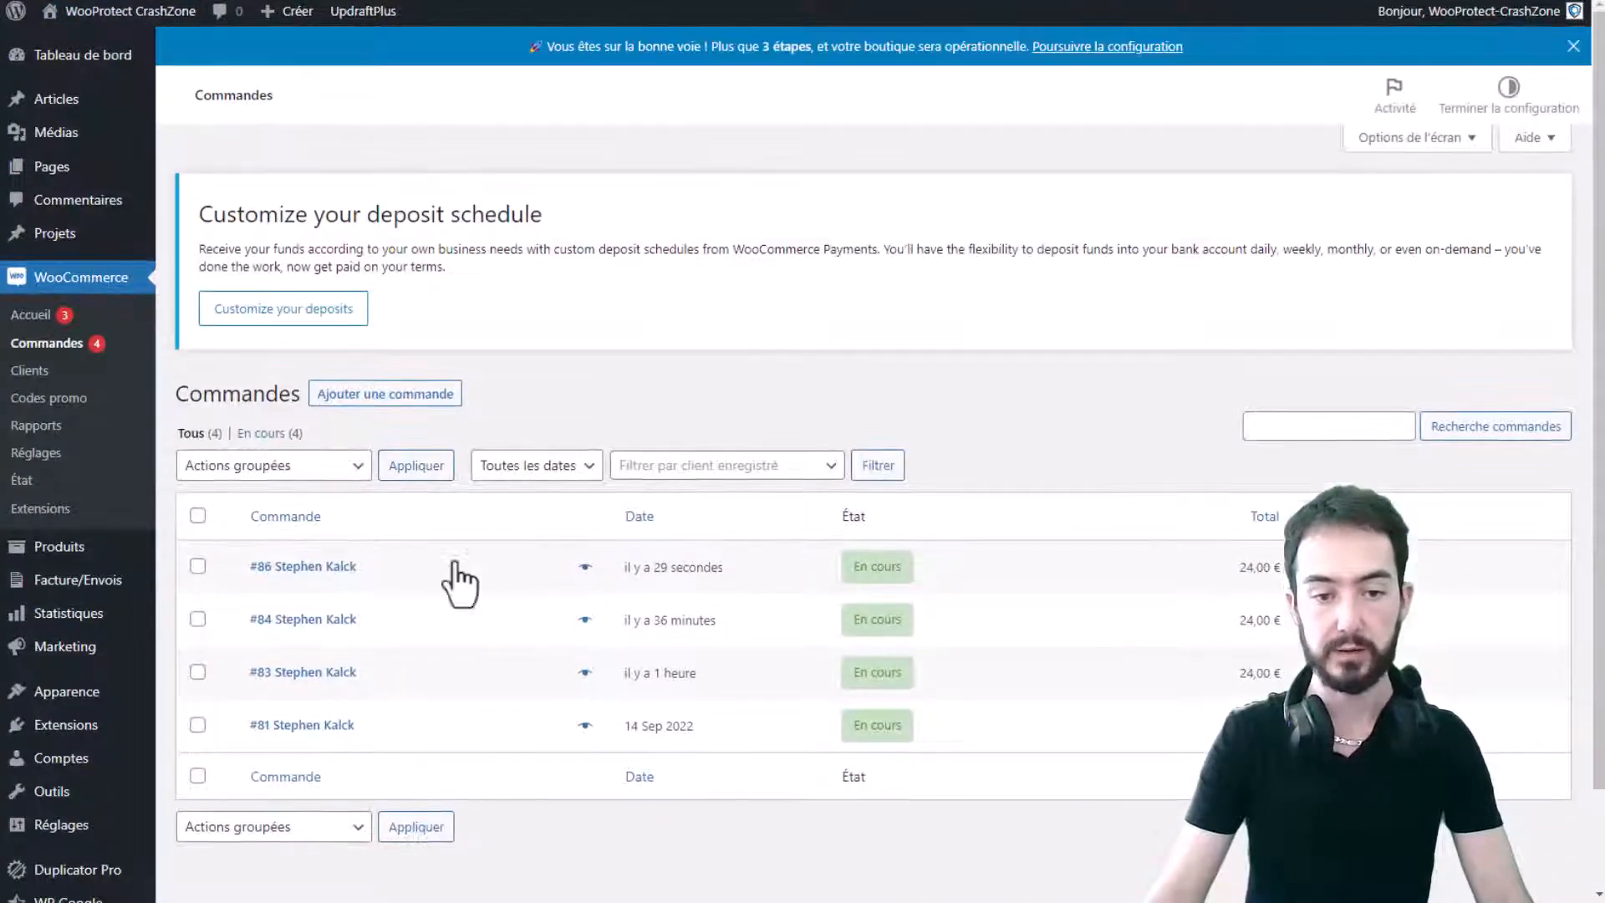
pyautogui.click(297, 571)
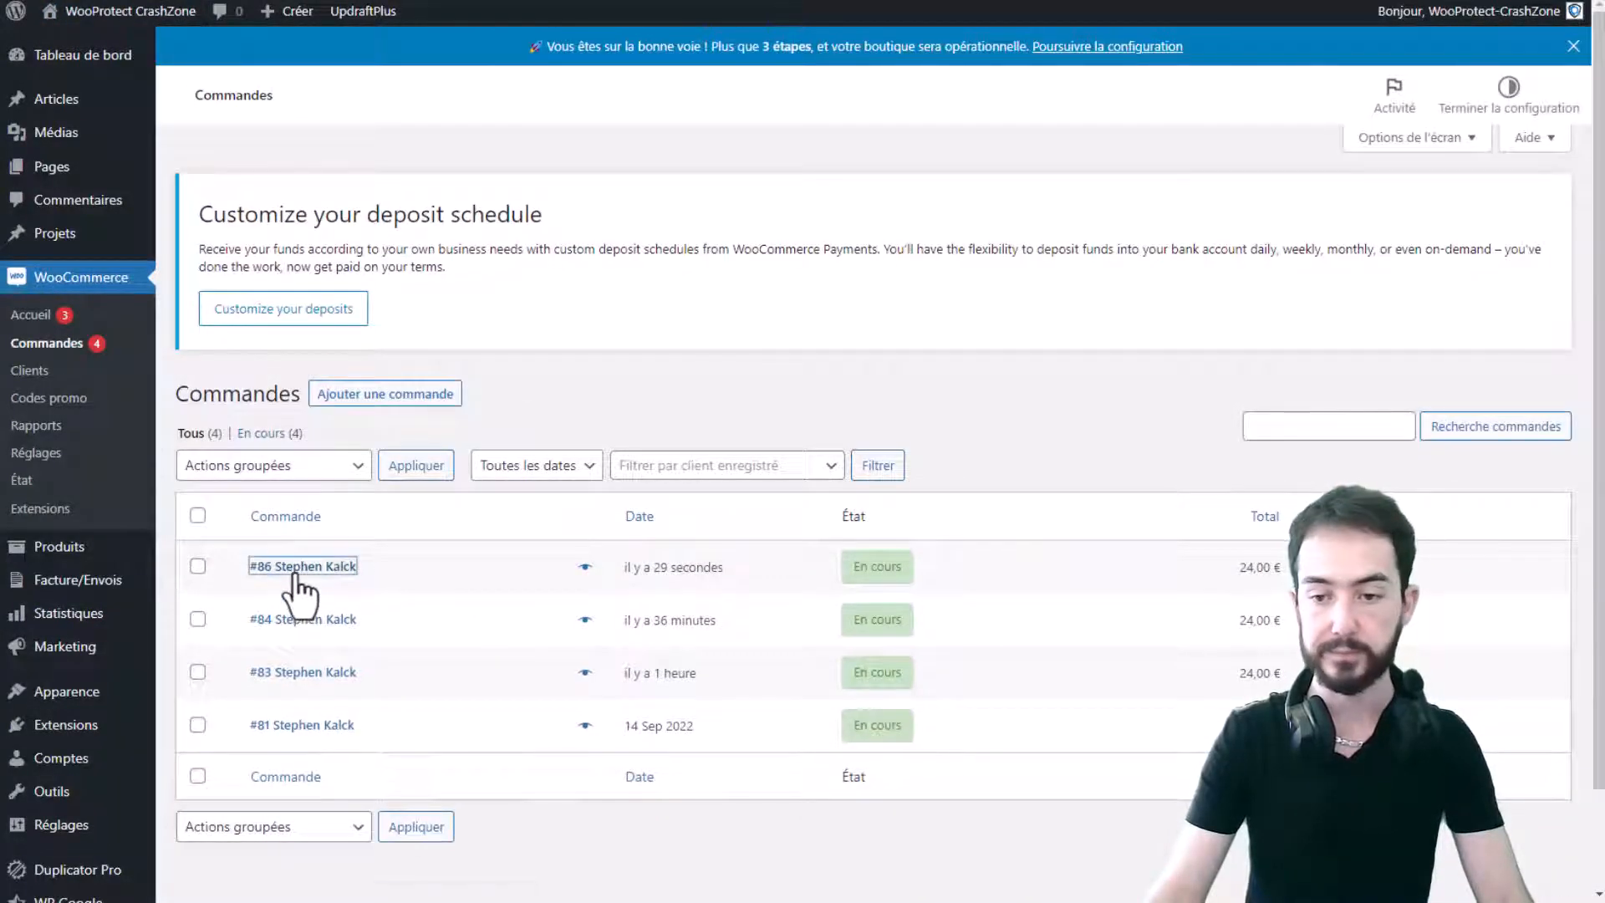
pyautogui.scroll(-2, 1128, 543)
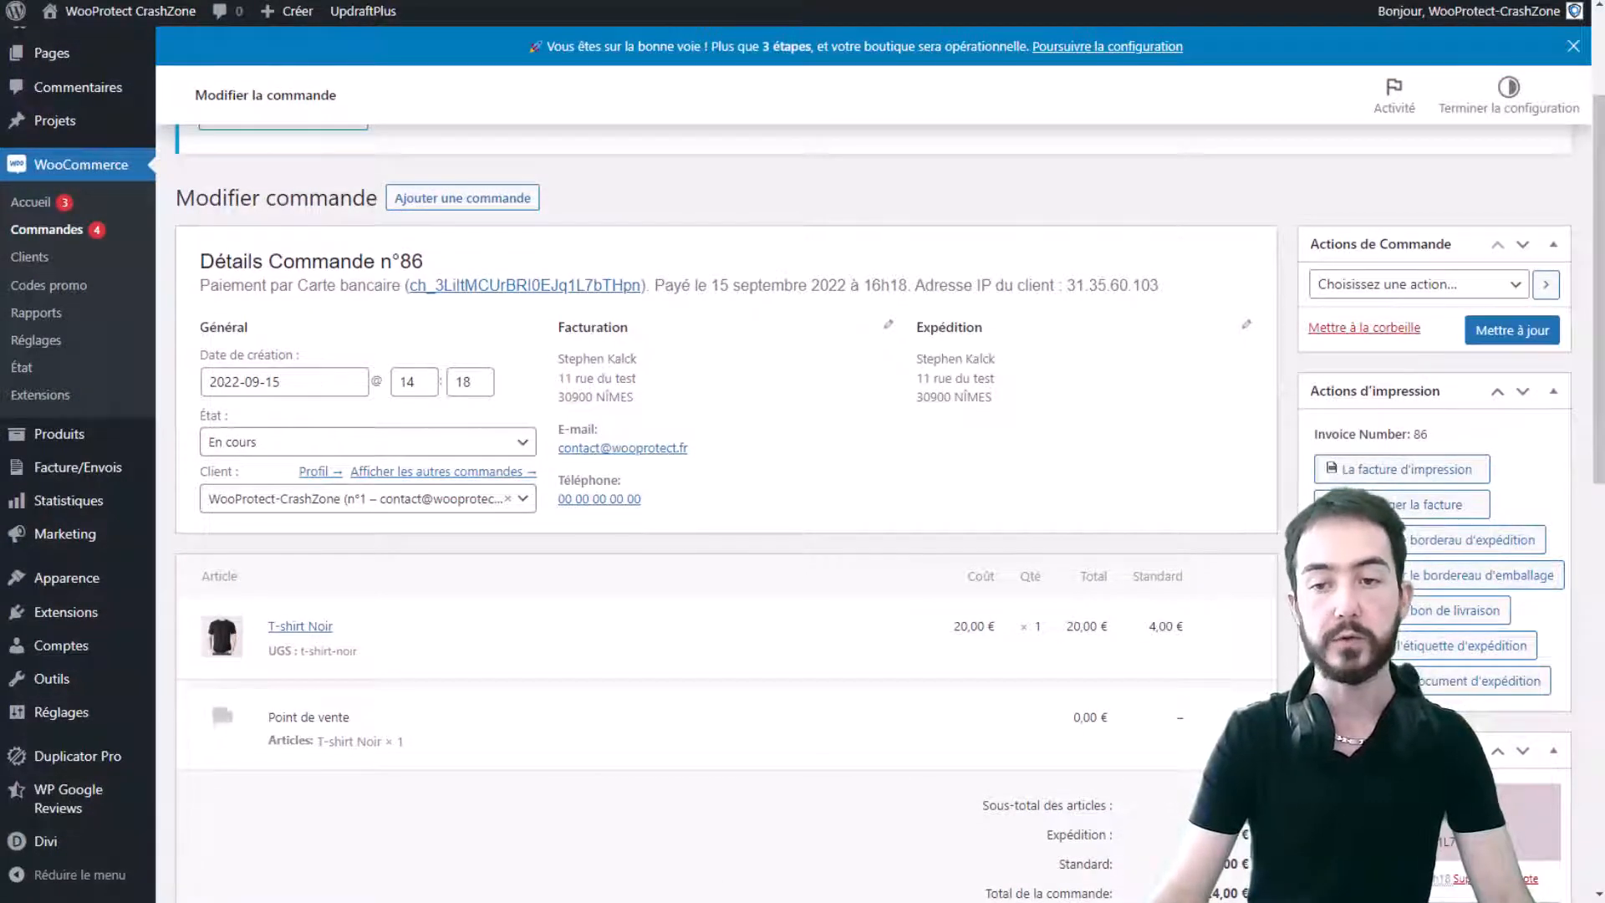
pyautogui.click(1431, 505)
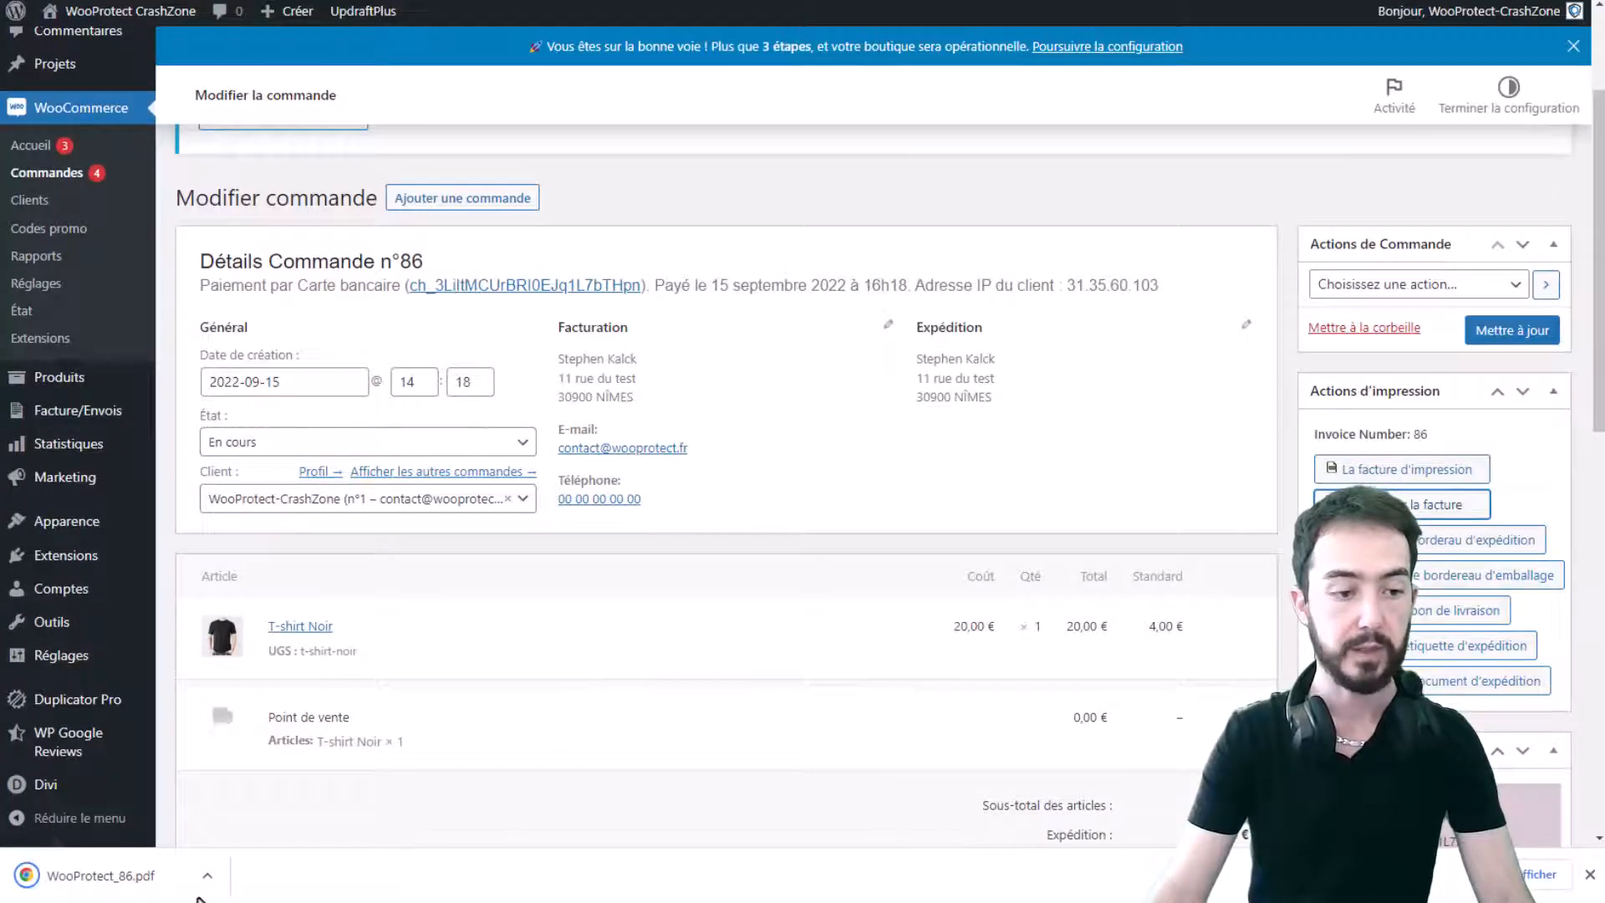
pyautogui.click(101, 885)
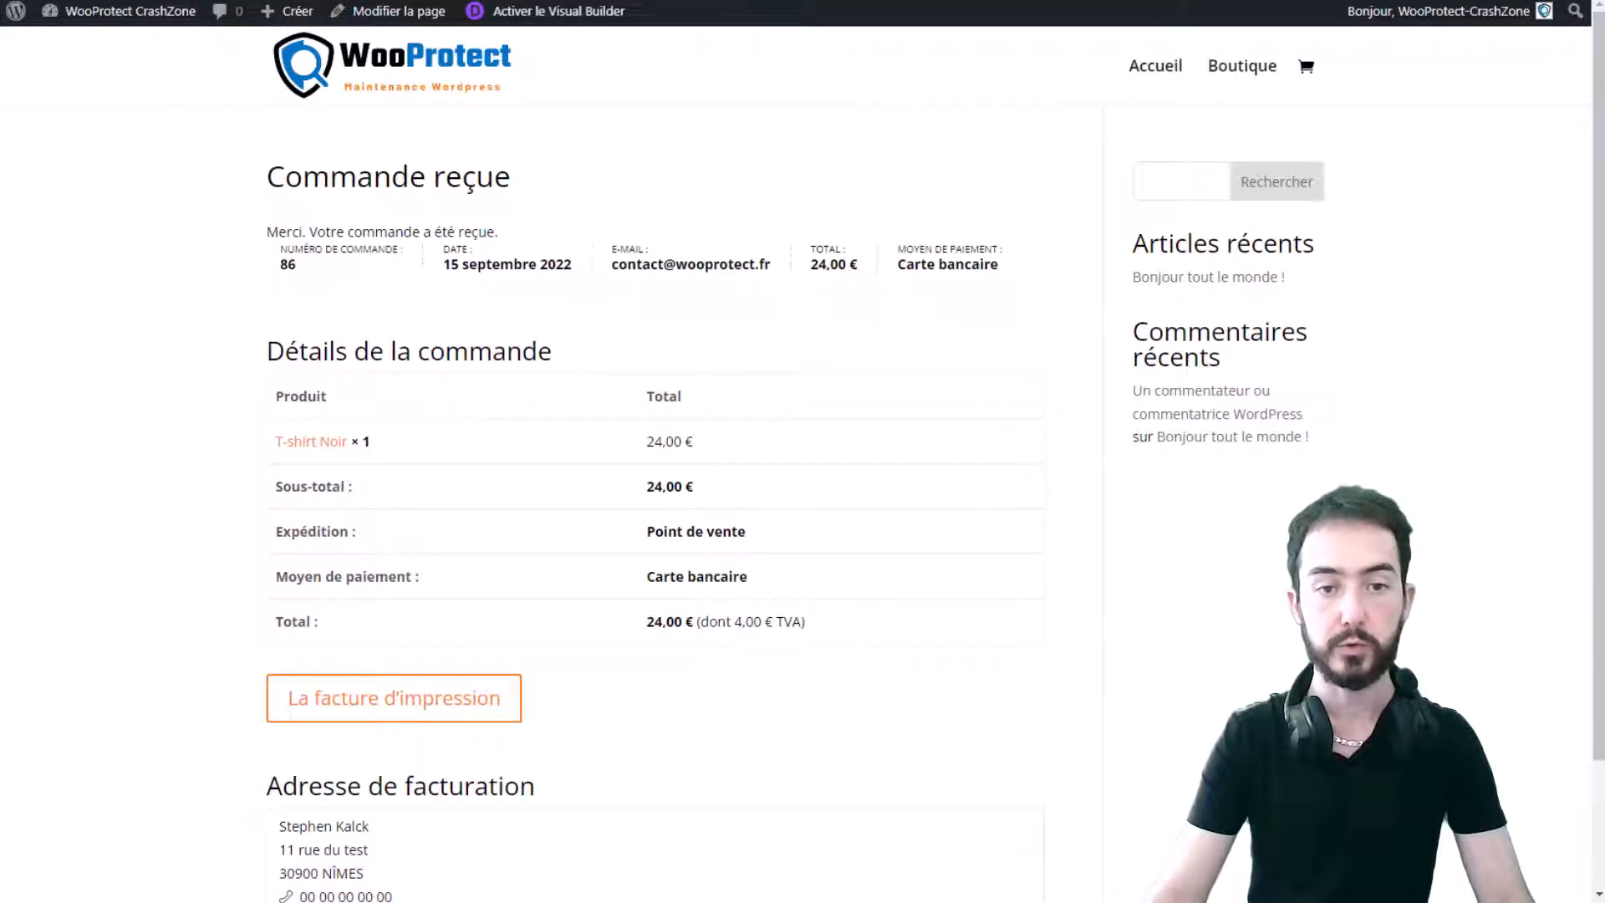
# - Open order 86's printable invoice, cancel printing, and highlight the 'Číslo faktury' label
pyautogui.click(455, 697)
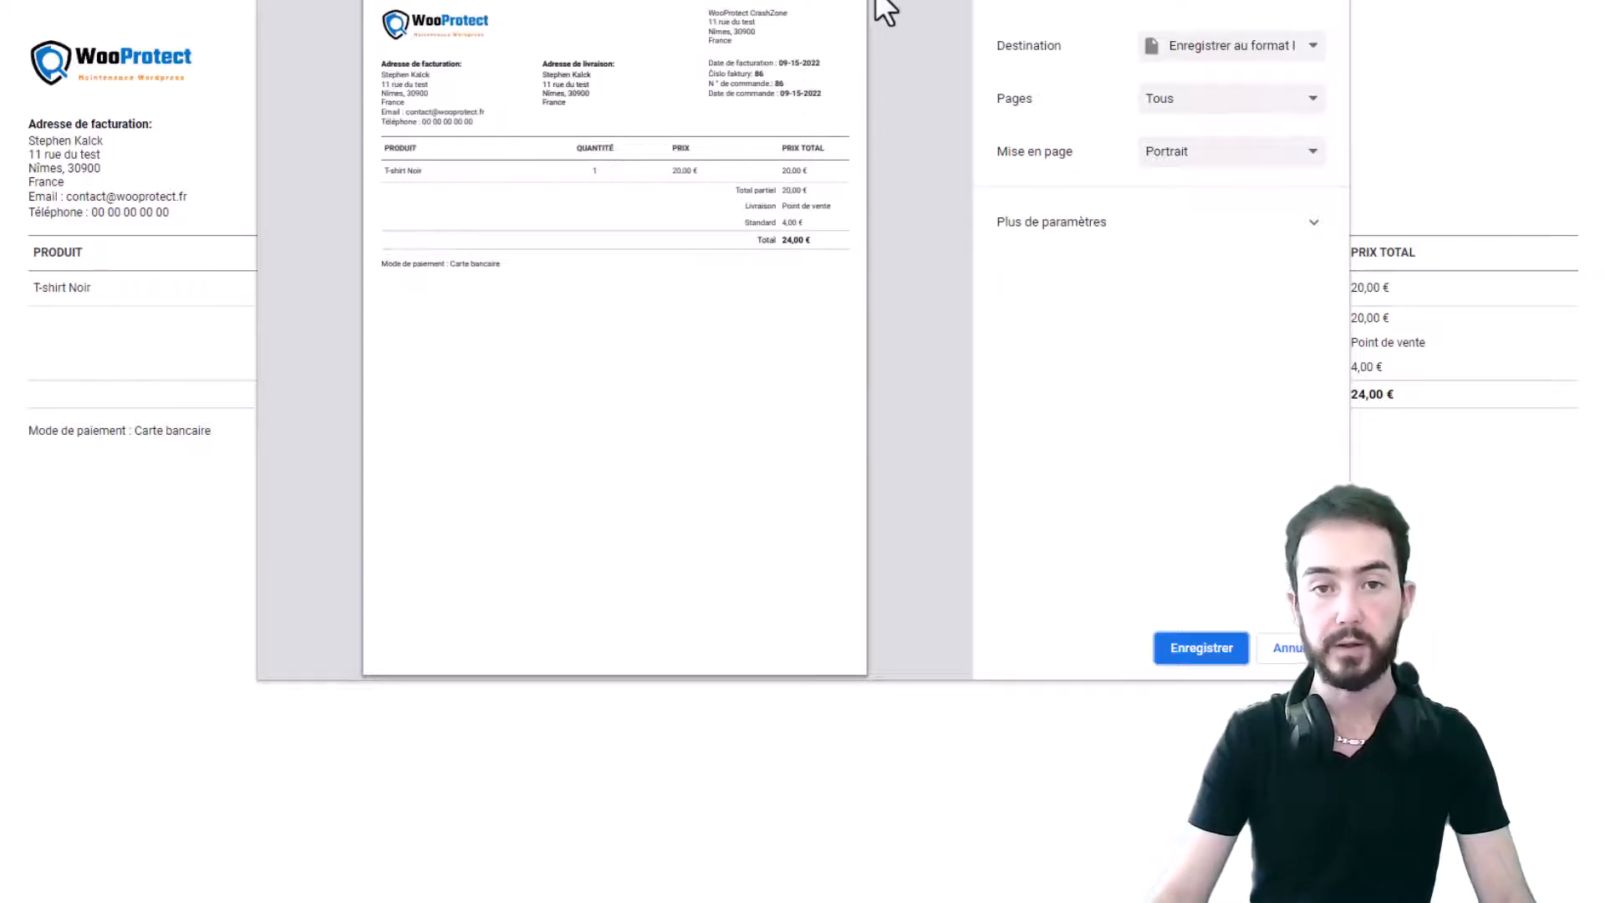
pyautogui.click(1284, 650)
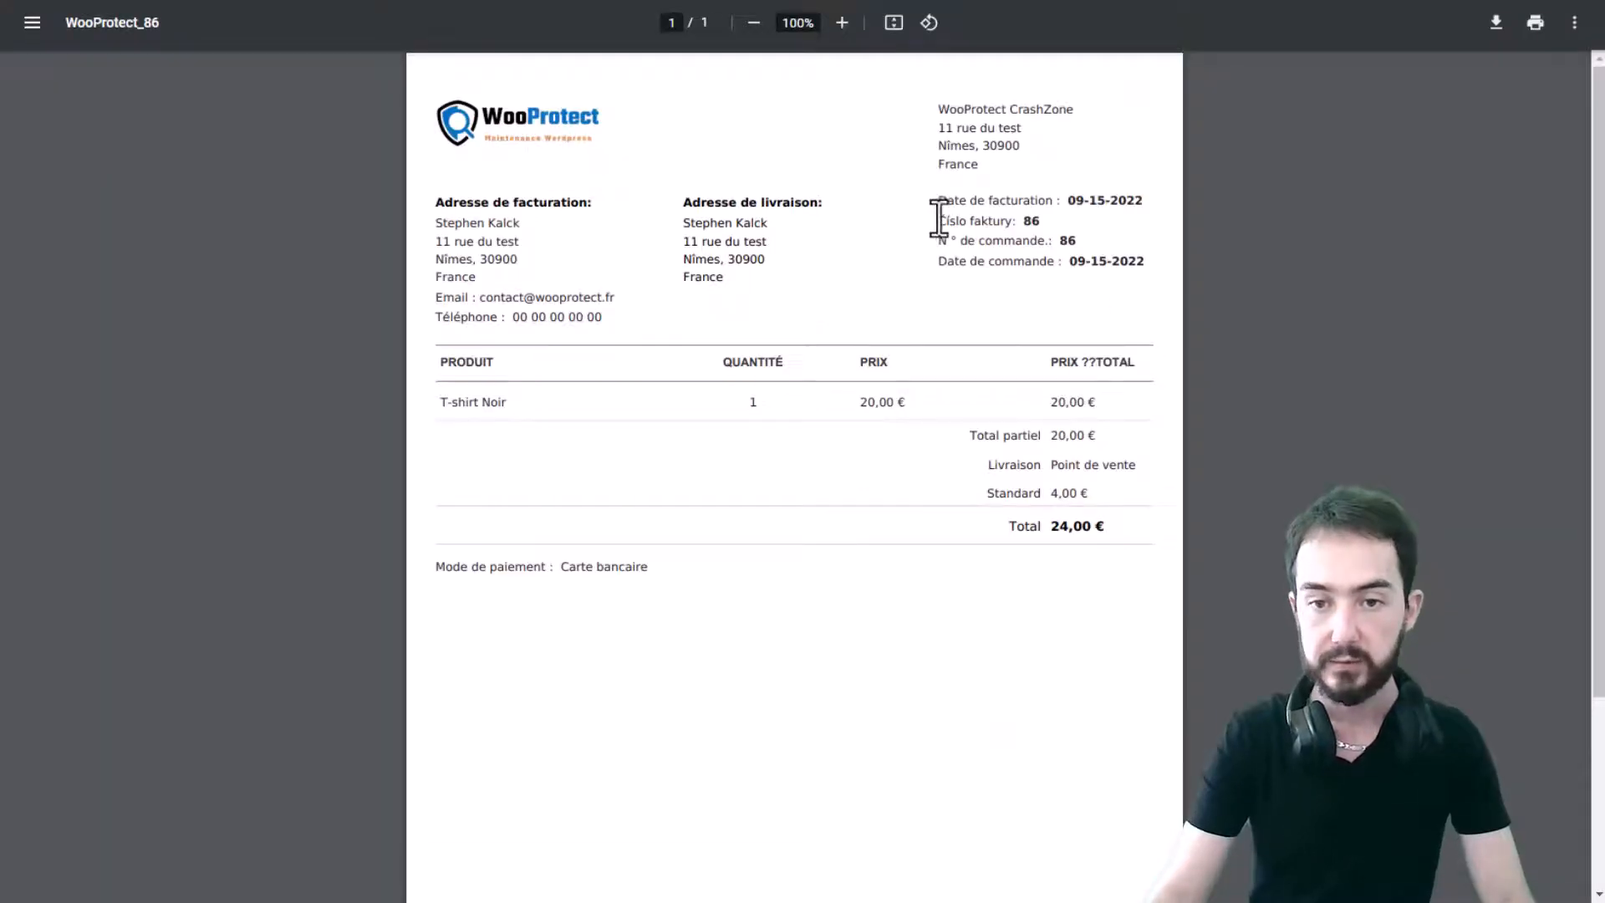
pyautogui.moveTo(941, 224); pyautogui.dragTo(1021, 224)
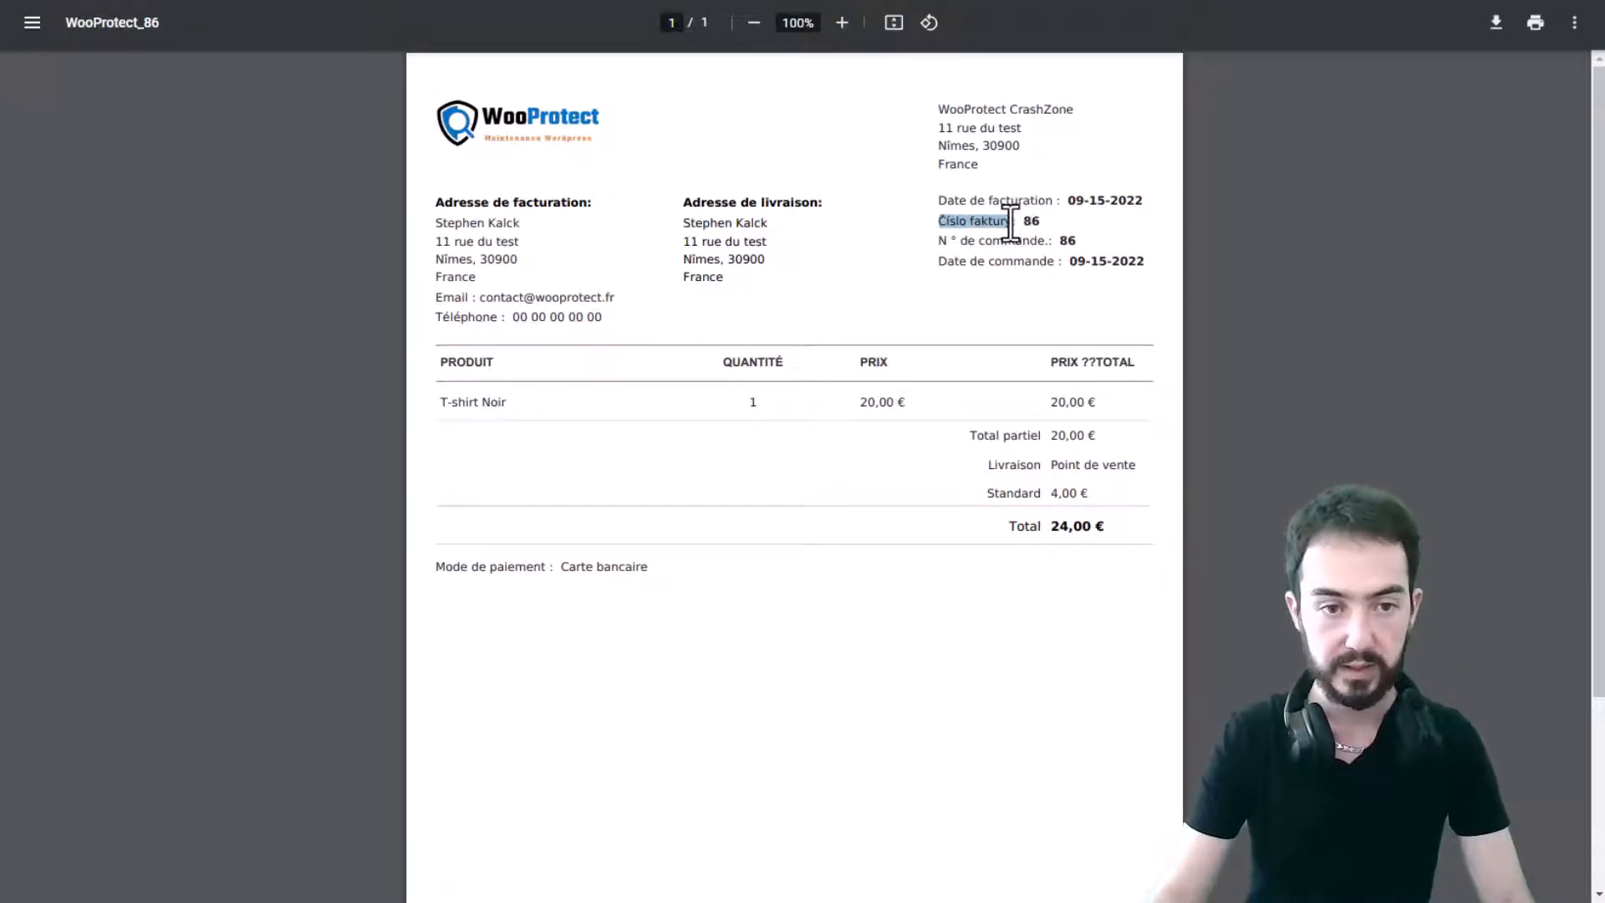